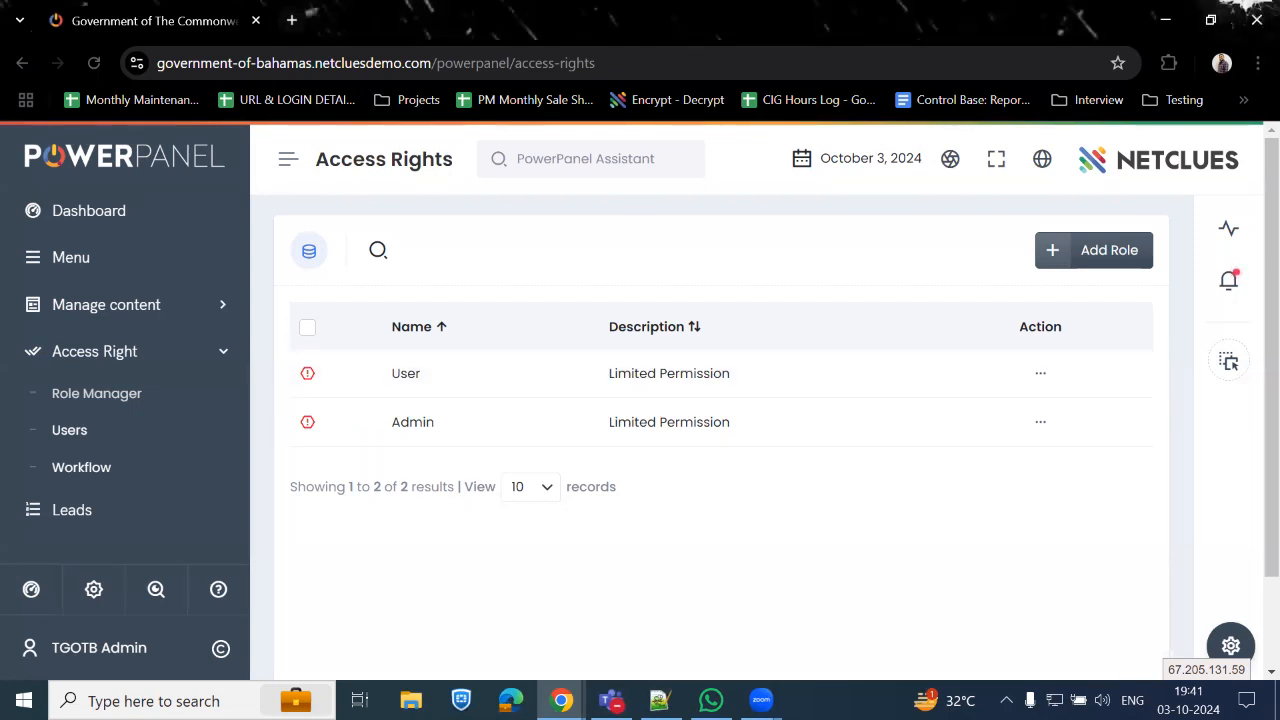
- Under Manage content > Contents, view the Form Builder's three forms, then the Popup list
left_click(110, 305)
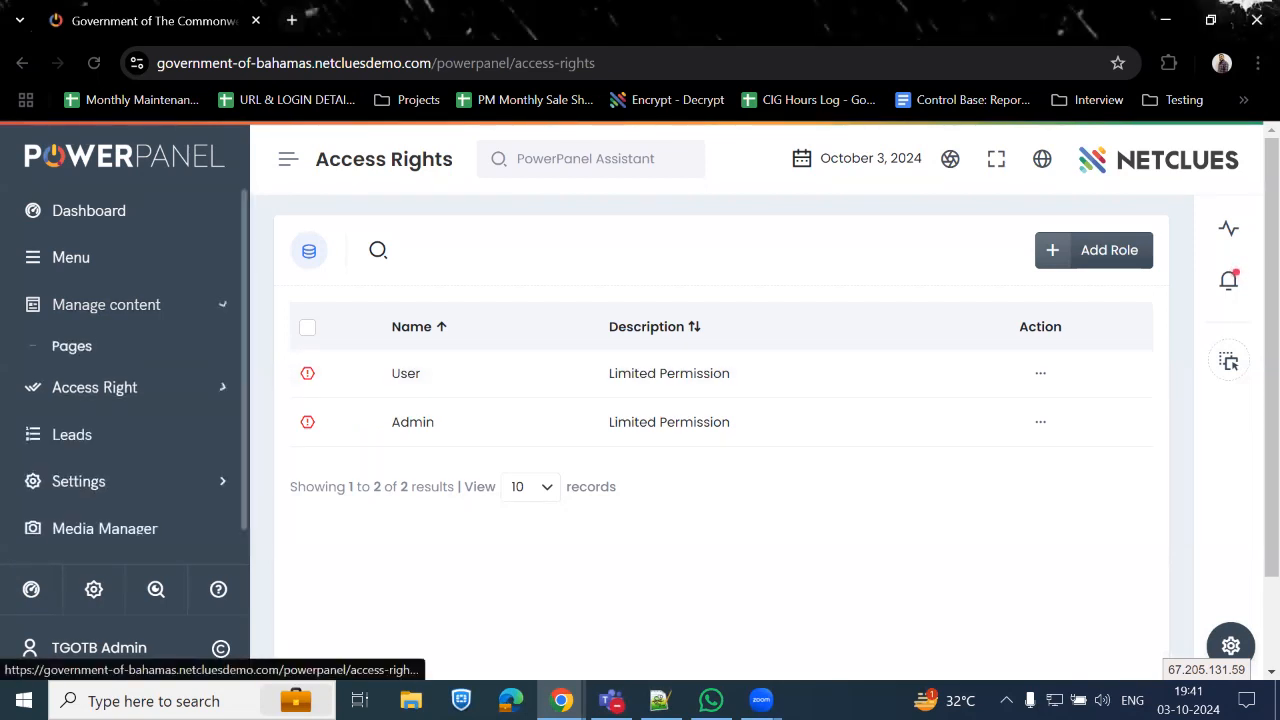
left_click(81, 383)
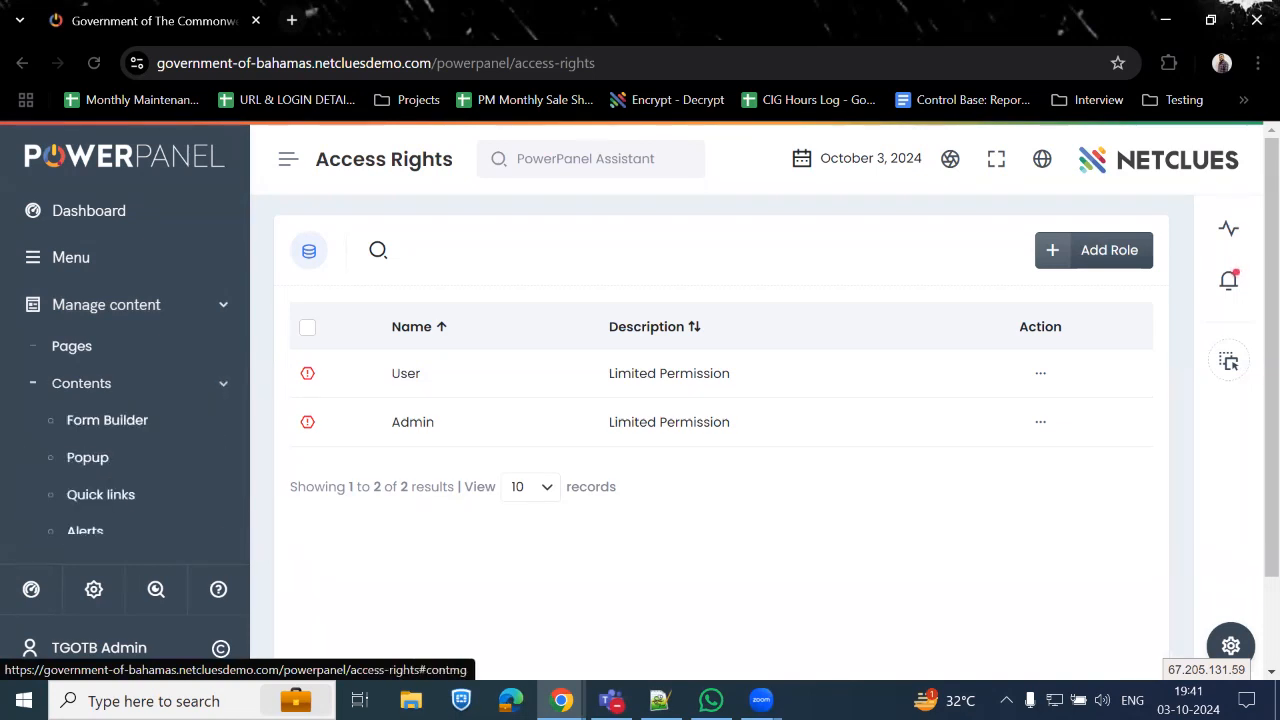
scroll(100, 383, "down", 1)
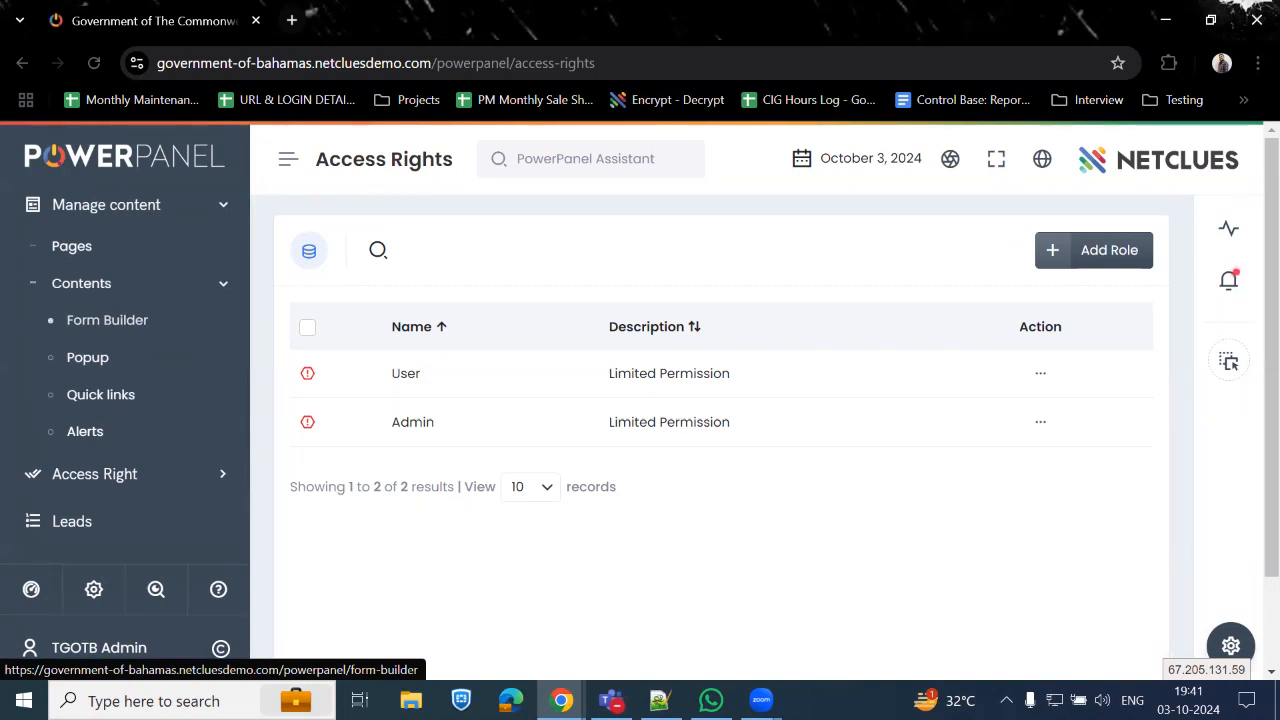
left_click(107, 320)
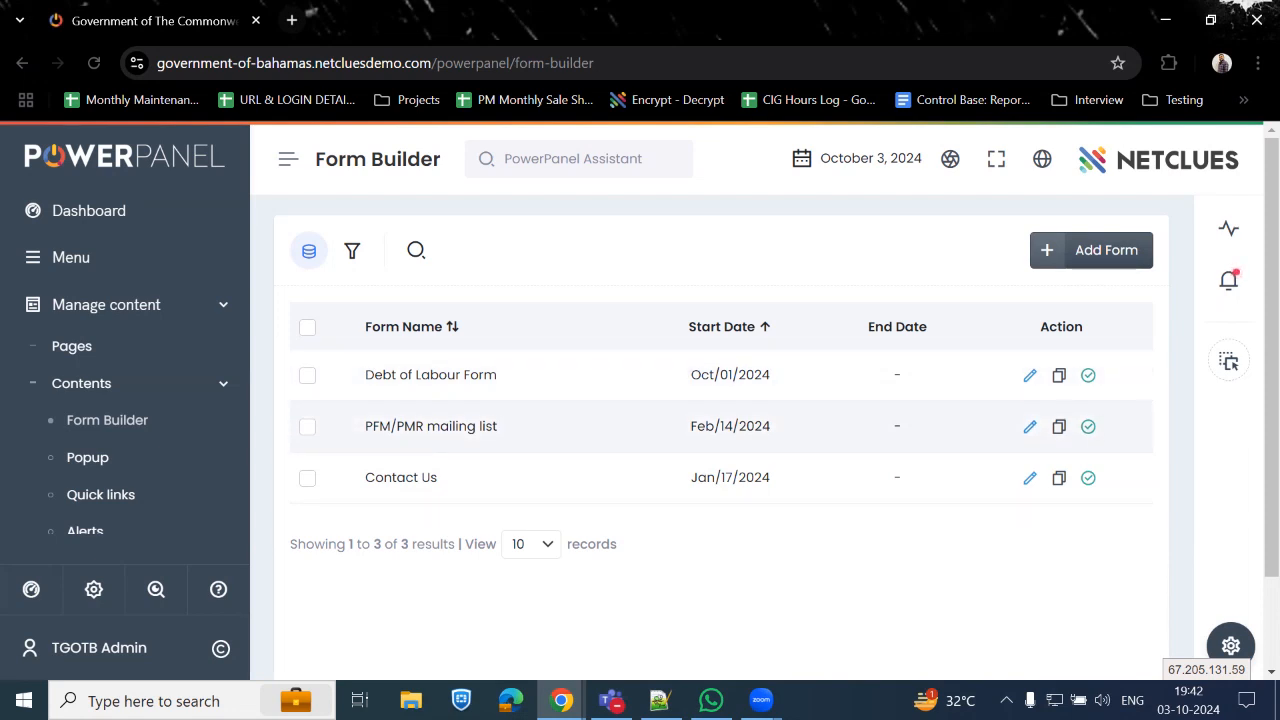
scroll(110, 390, "down", 1)
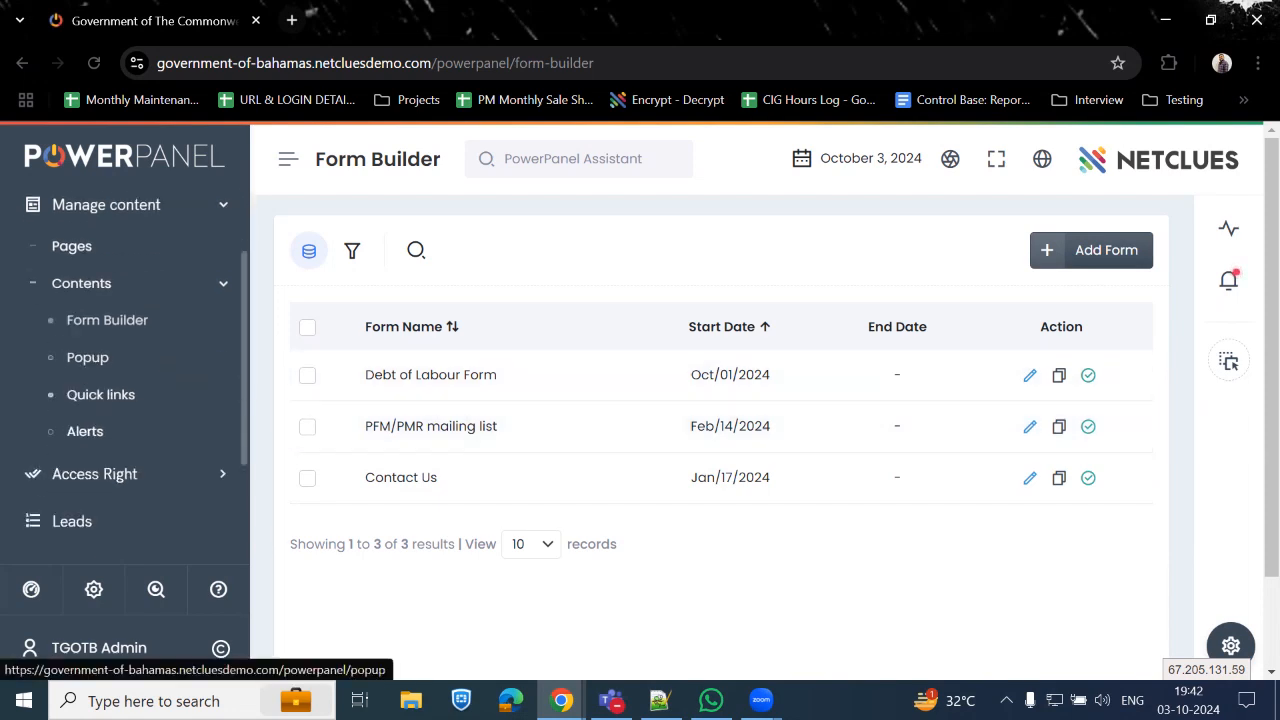
left_click(87, 357)
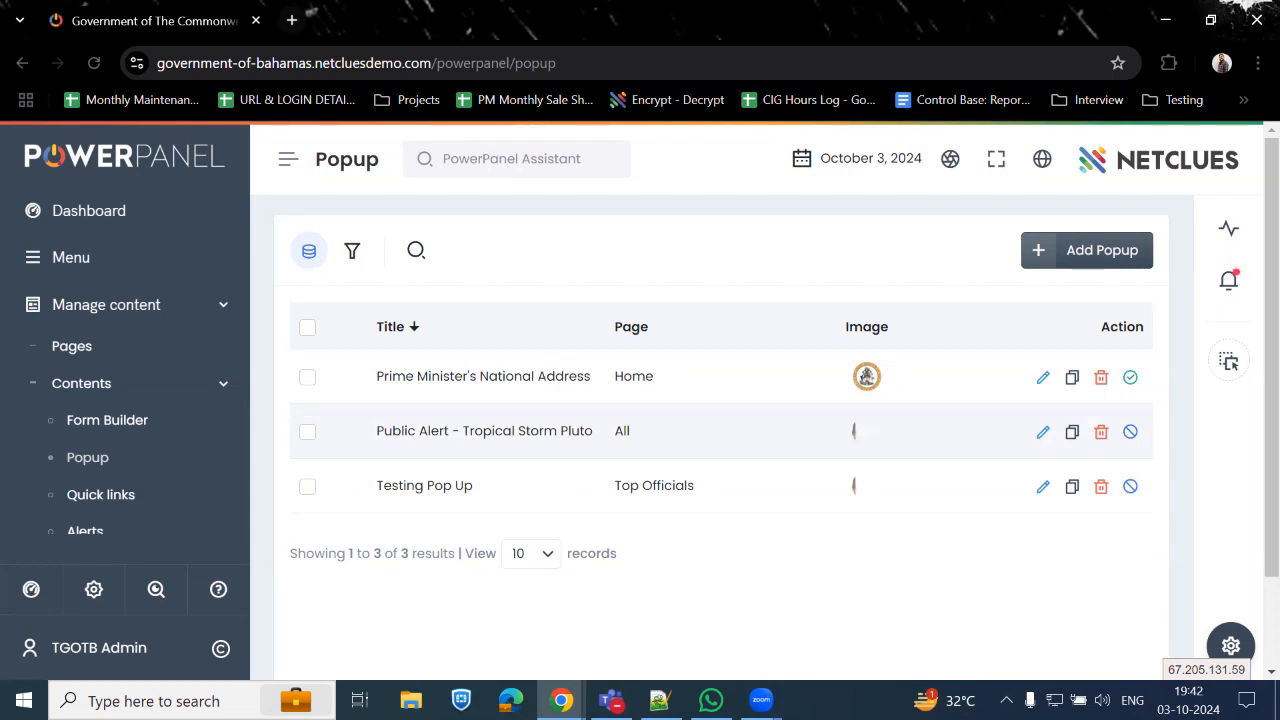
- Scroll the Contents sidebar and open the Quick Links listing
scroll(100, 400, "down", 1)
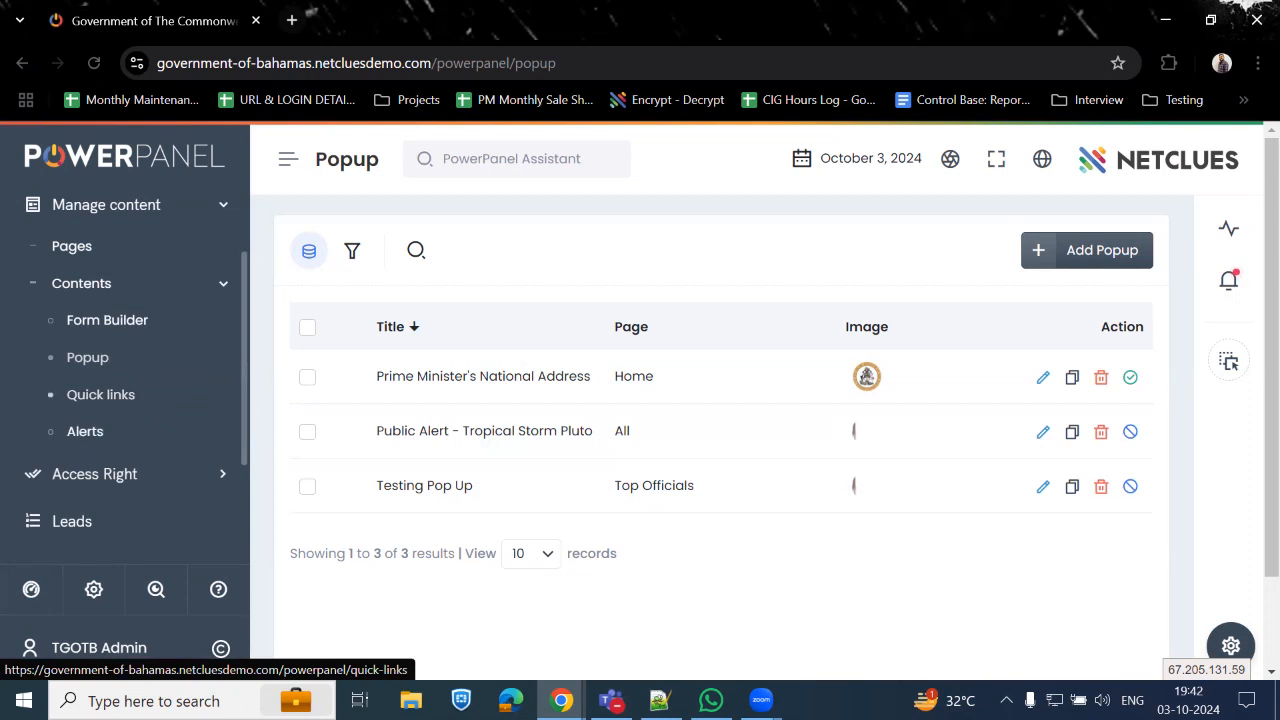
left_click(100, 394)
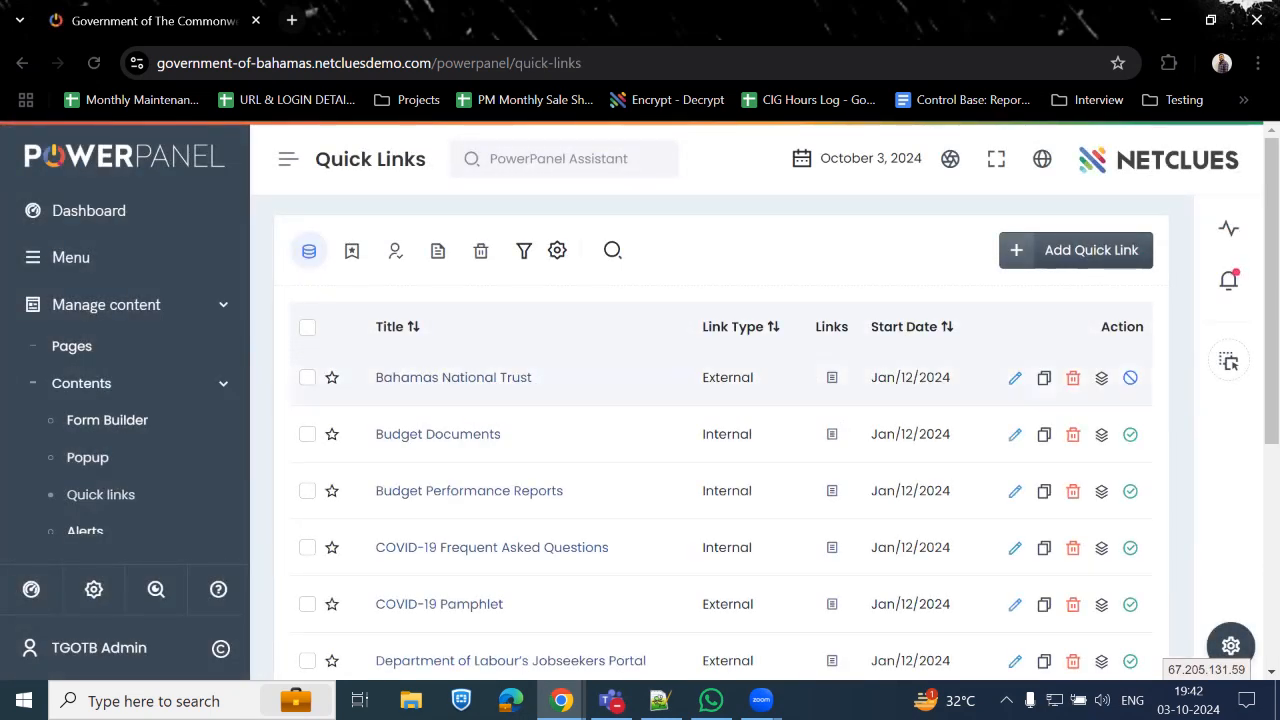
- Check the Quick Links layout setting without changing it, leaving it at 3 Column
scroll(720, 440, "down", 5)
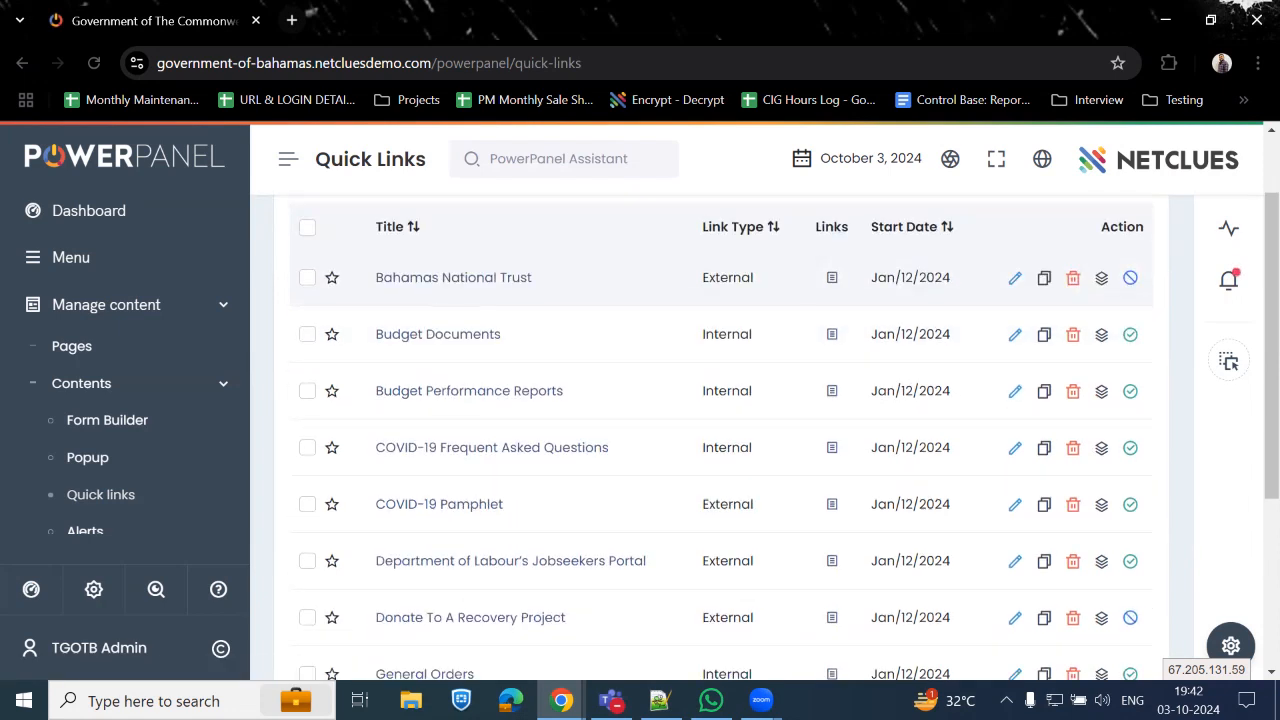
scroll(720, 440, "up", 5)
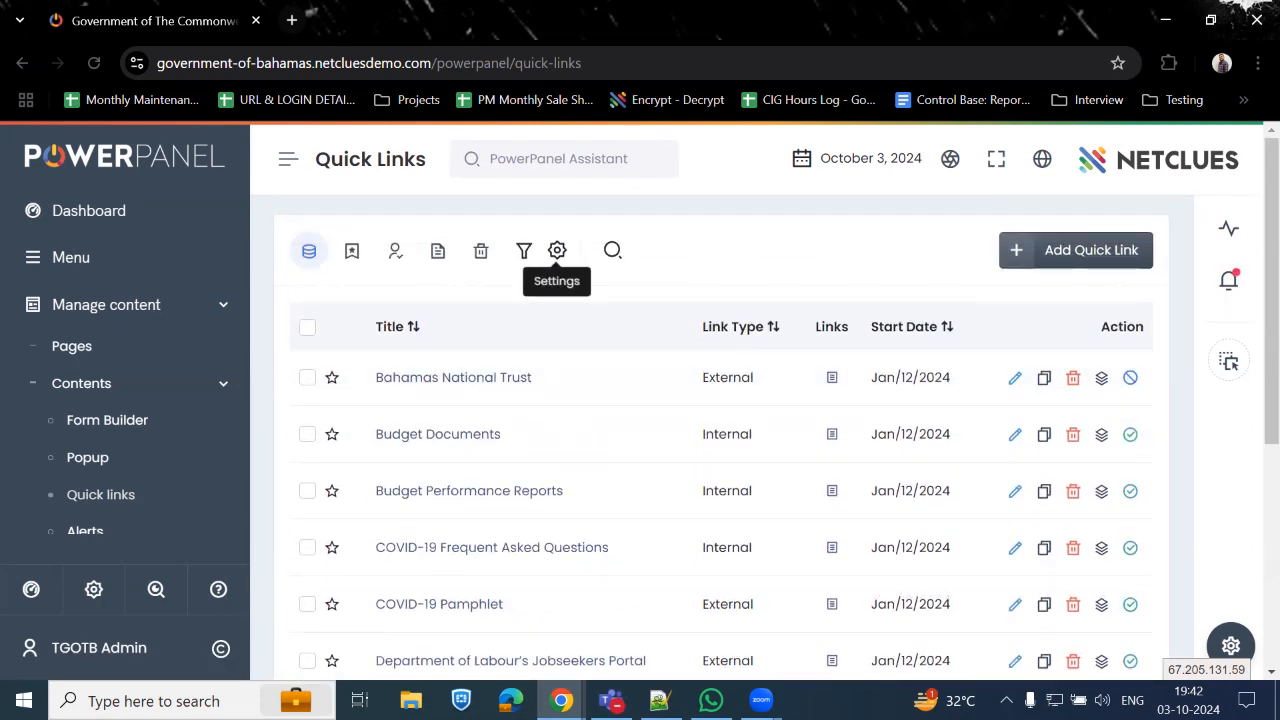
left_click(557, 250)
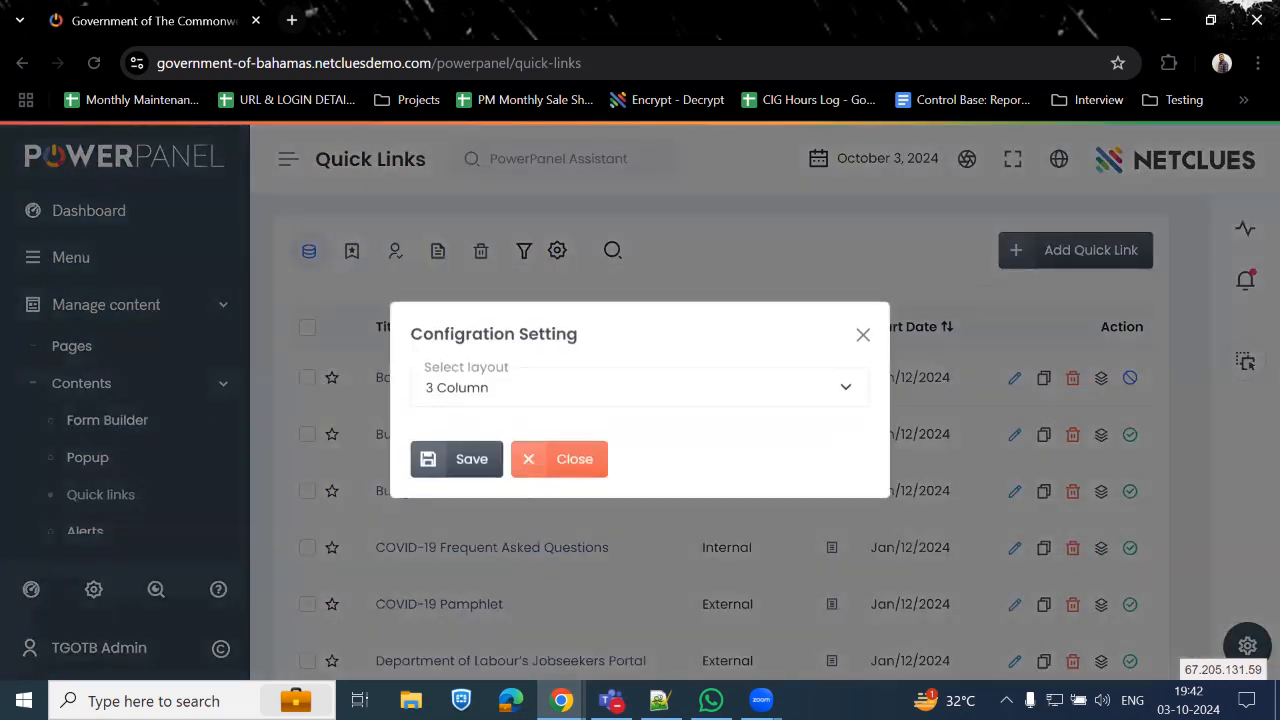
left_click(640, 388)
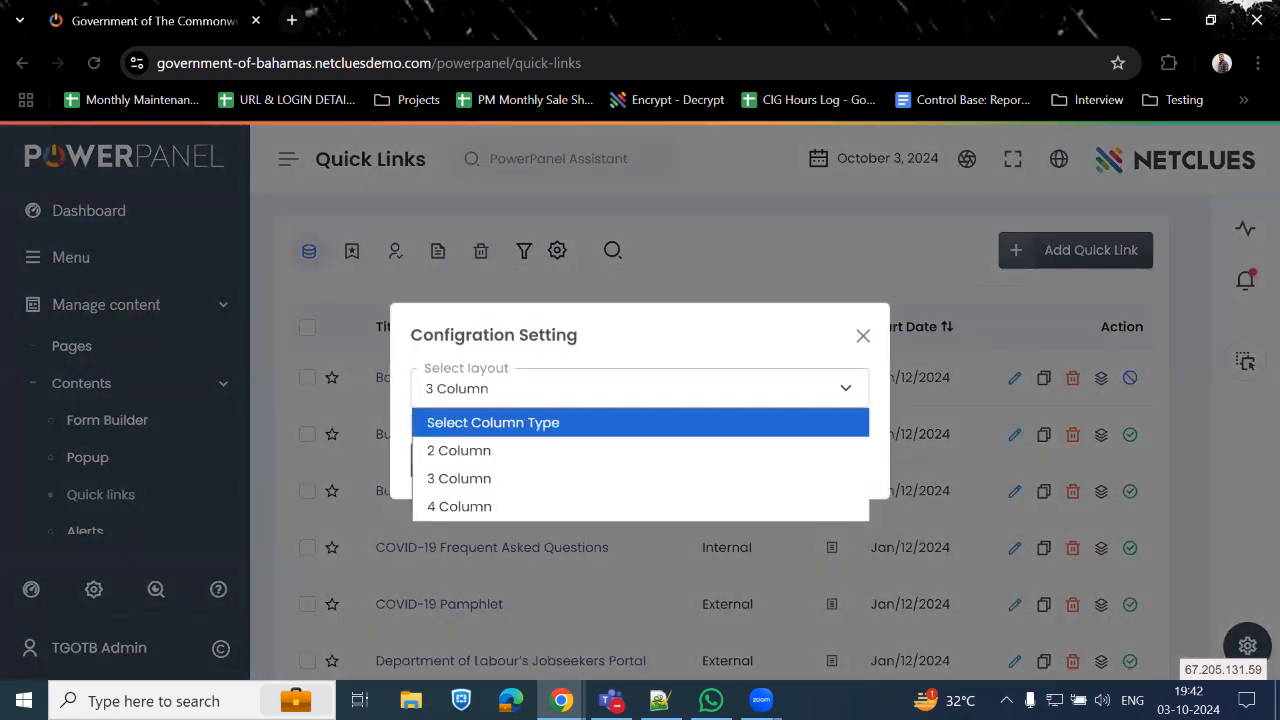
key("Escape")
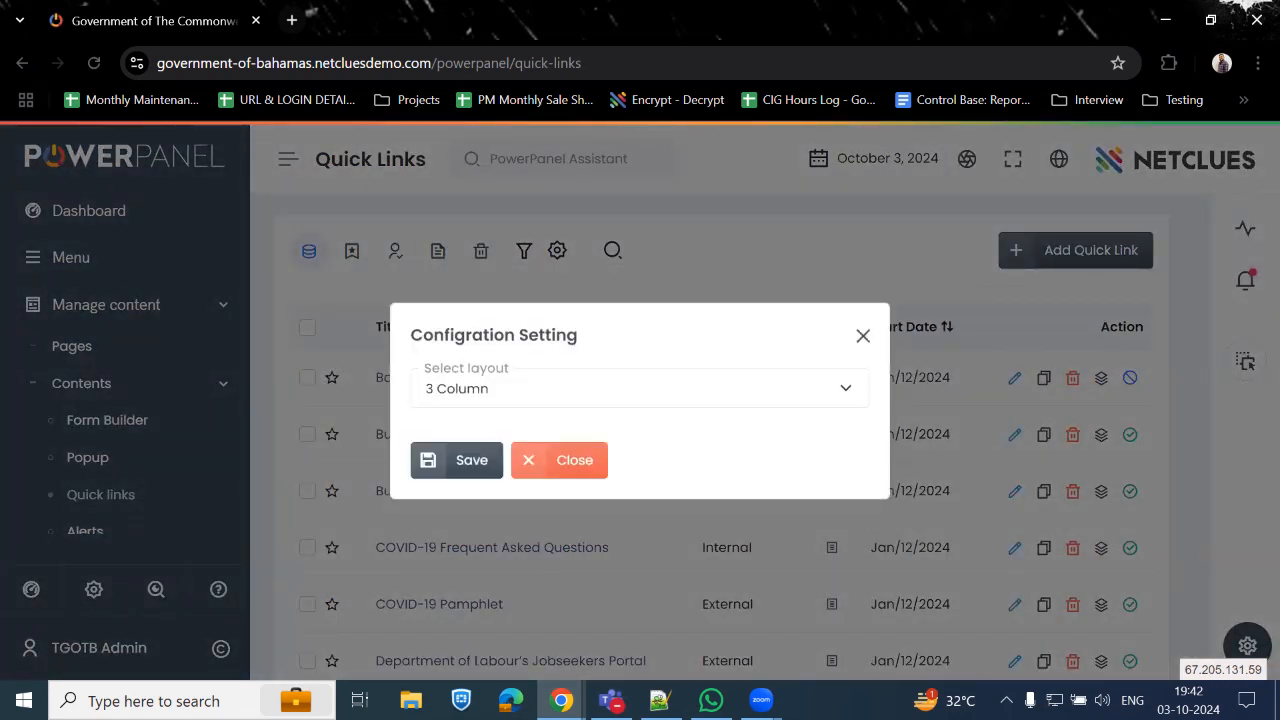
left_click(863, 335)
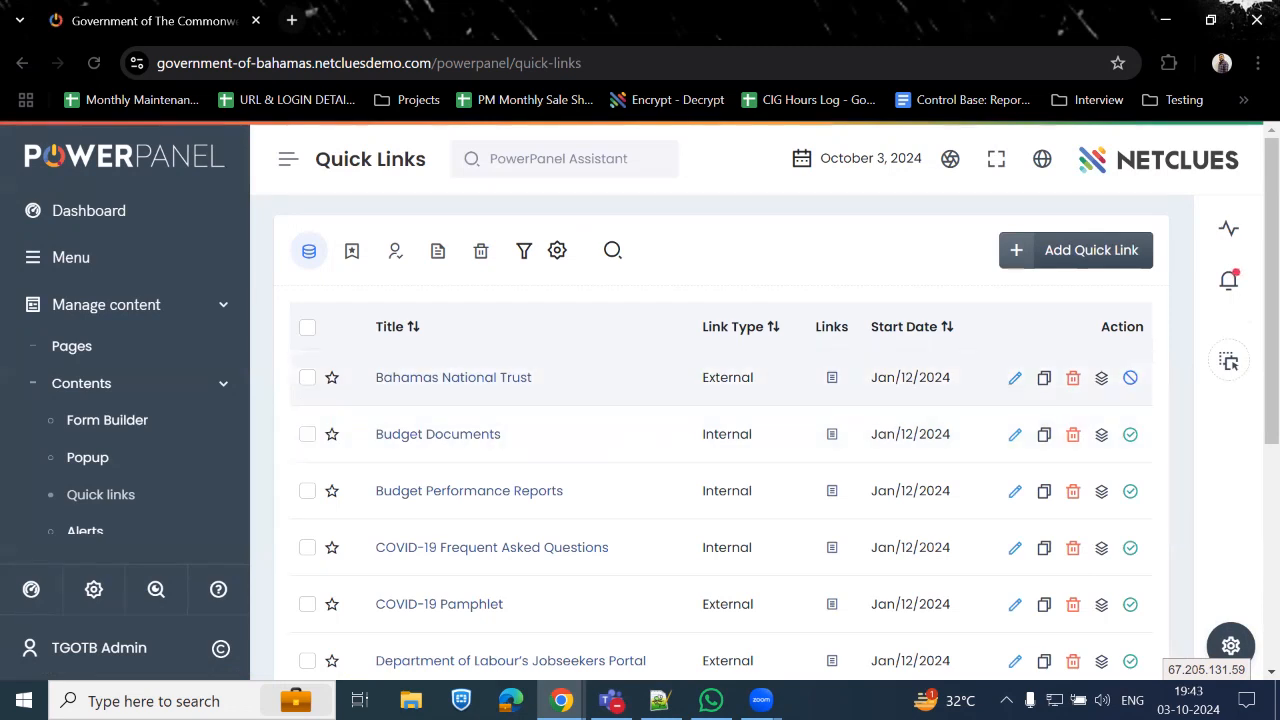
- Open the Alerts list showing its four alerts
scroll(720, 440, "down", 1)
scroll(100, 430, "down", 1)
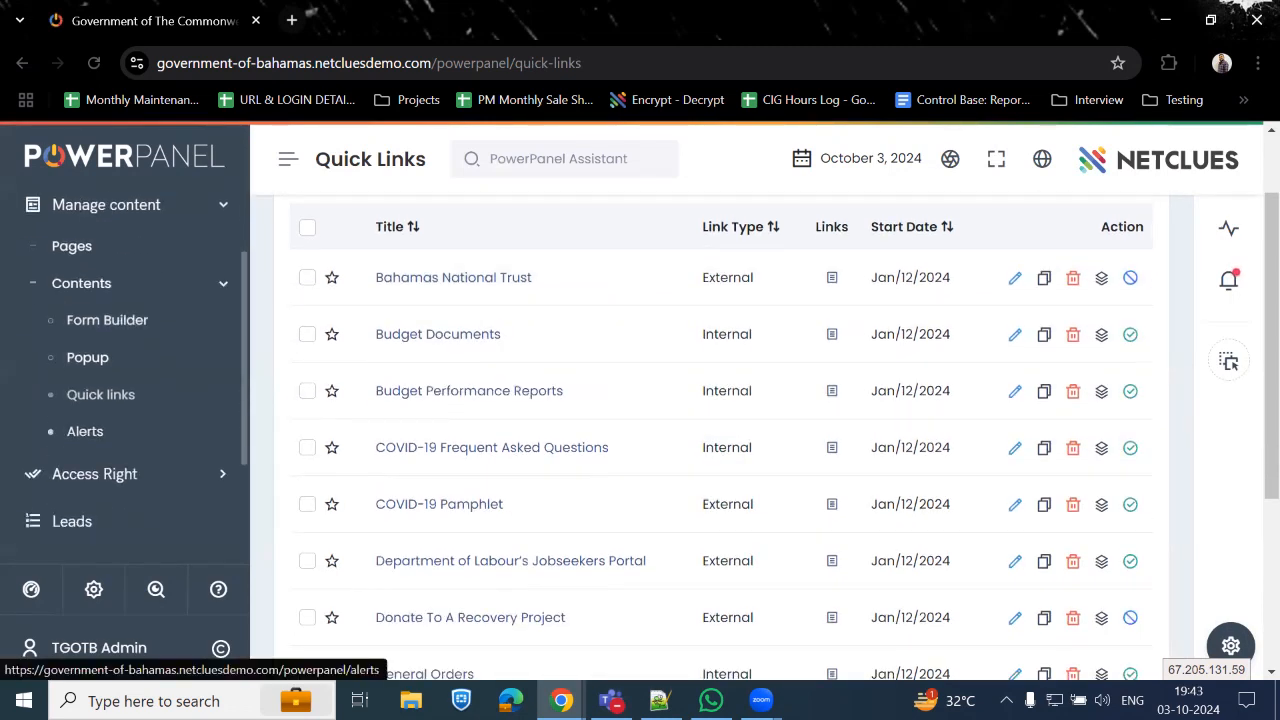
left_click(85, 431)
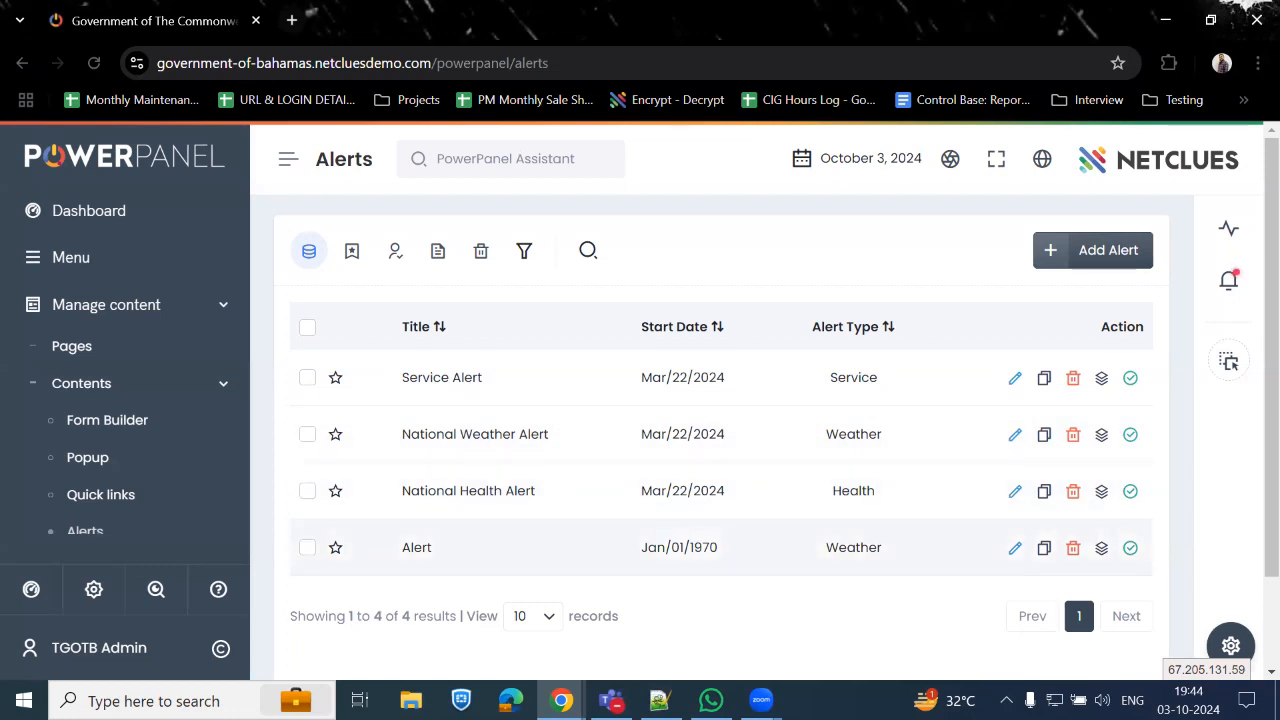
- Look over the four alerts, then expand the Access Right section
scroll(110, 384, "down", 1)
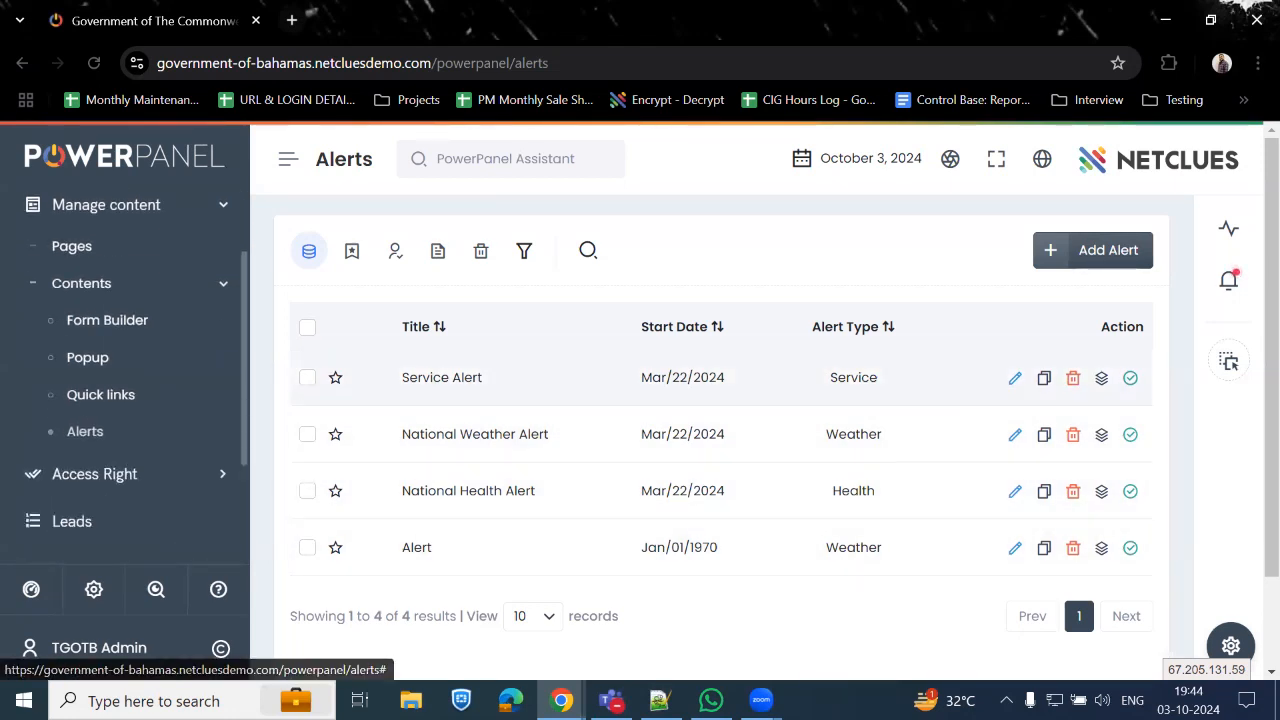
scroll(720, 430, "down", 1)
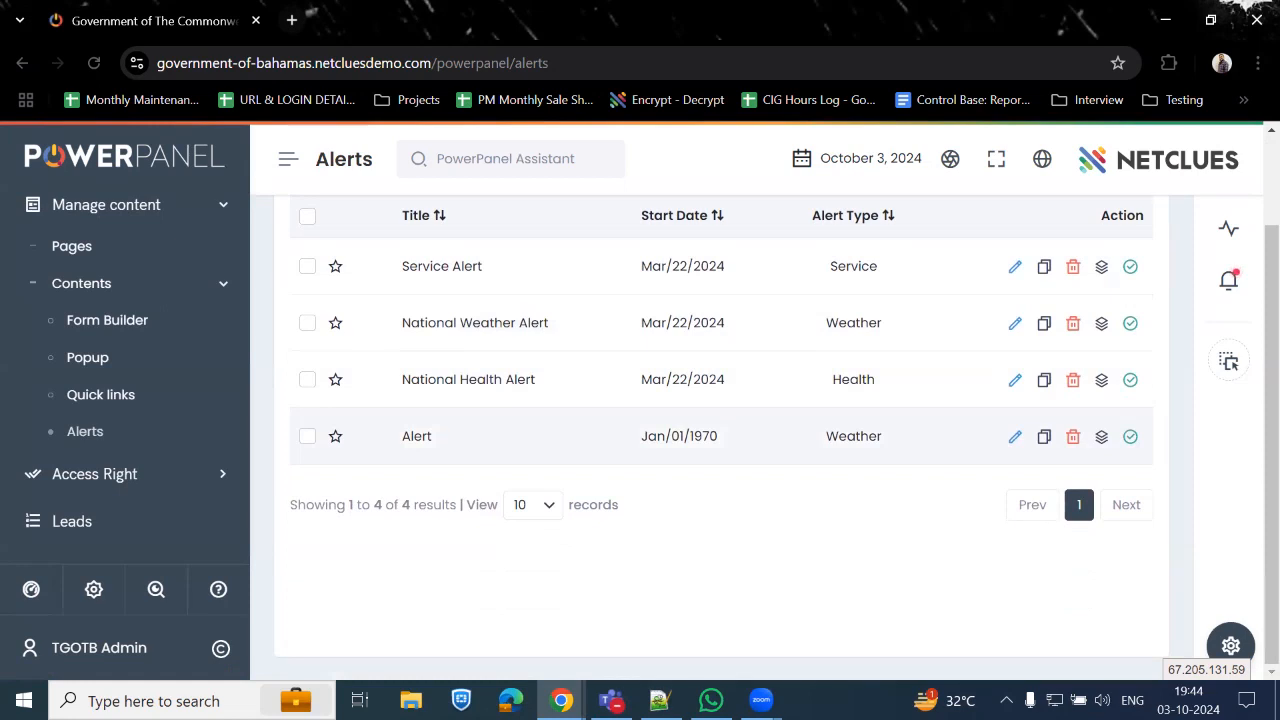
scroll(720, 400, "up", 1)
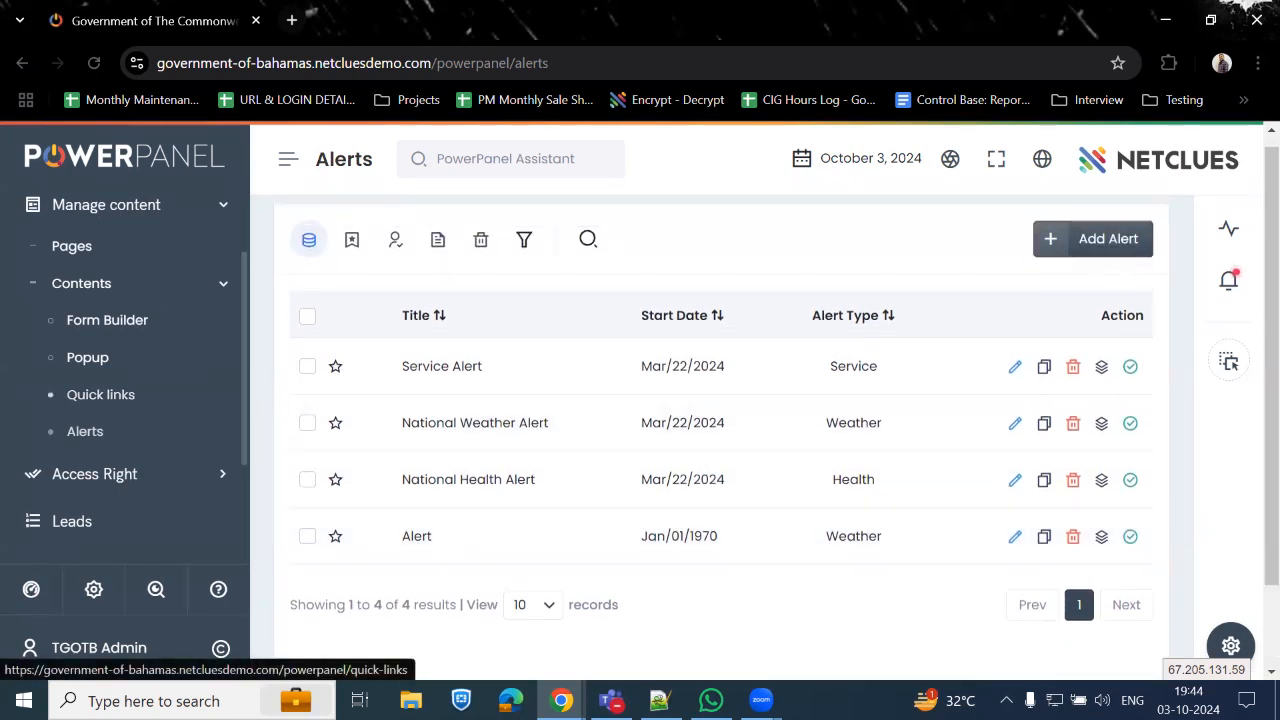
scroll(100, 390, "down", 1)
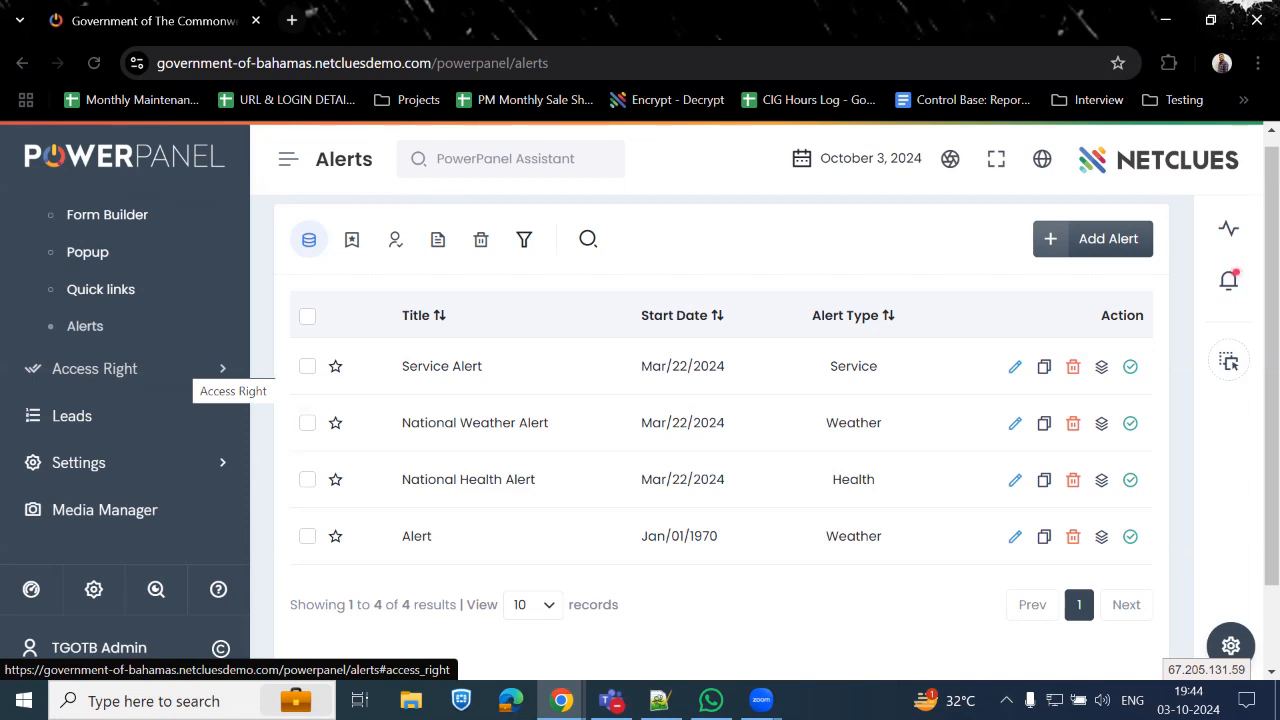
left_click(190, 372)
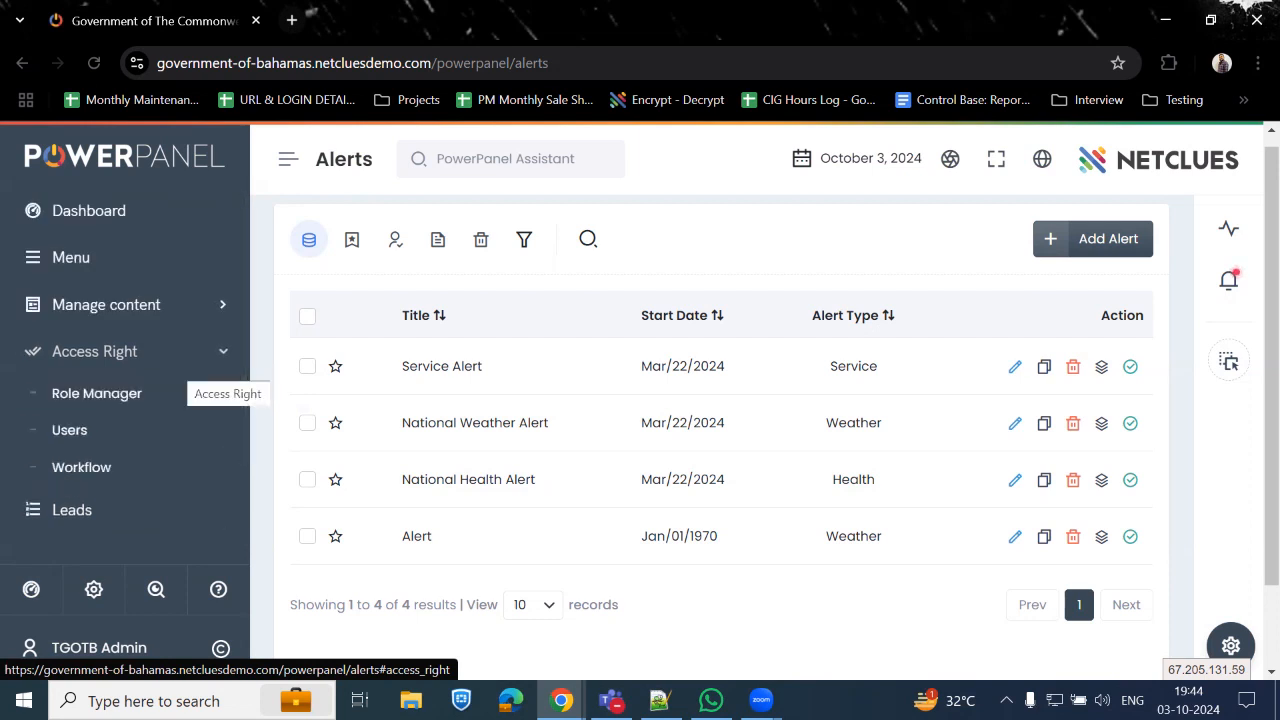
- Scroll to show Role Manager, Users and Workflow under Access Right
scroll(190, 372, "down", 1)
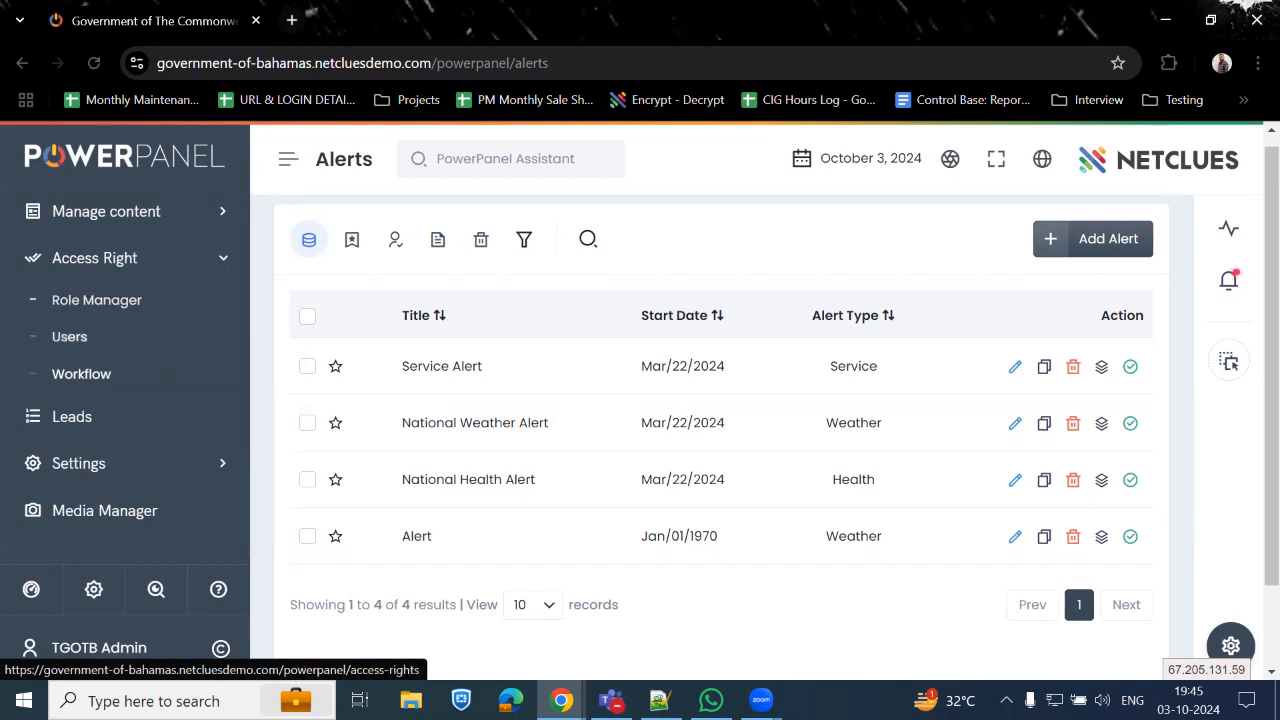
- Open Role Manager and choose Edit from the Admin role's actions menu
left_click(97, 300)
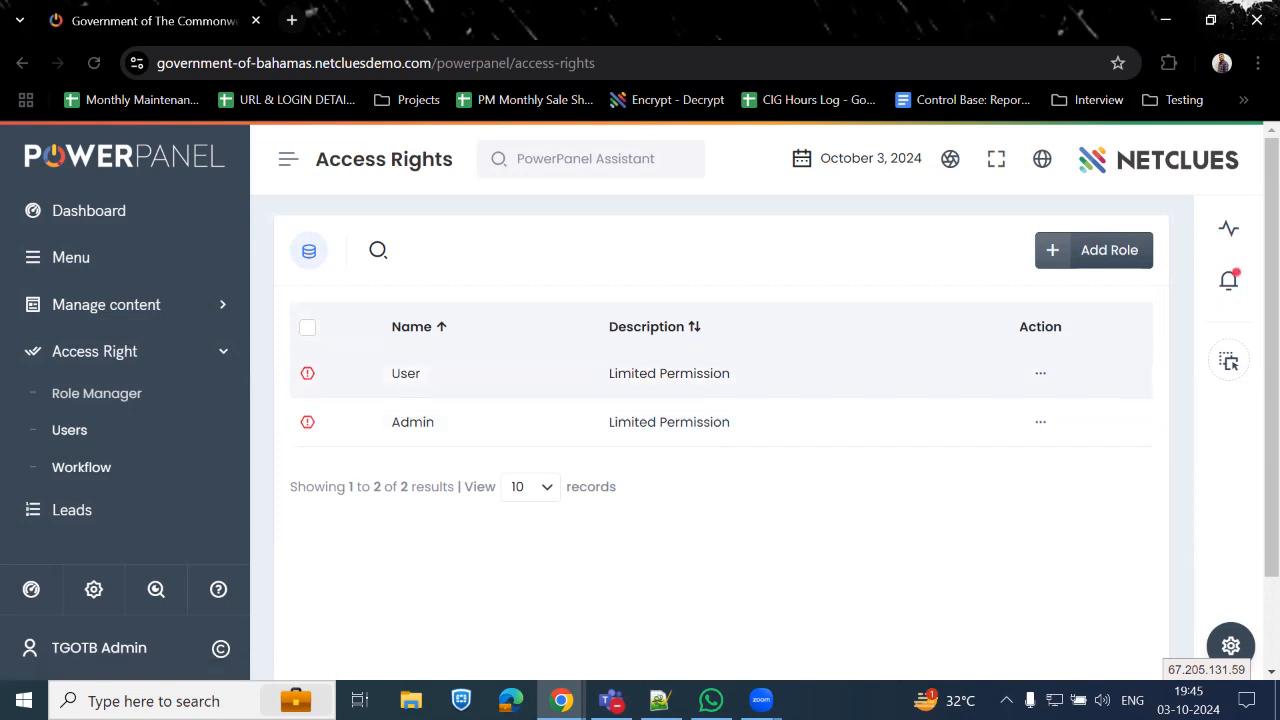
left_click_drag(609, 422, 730, 422)
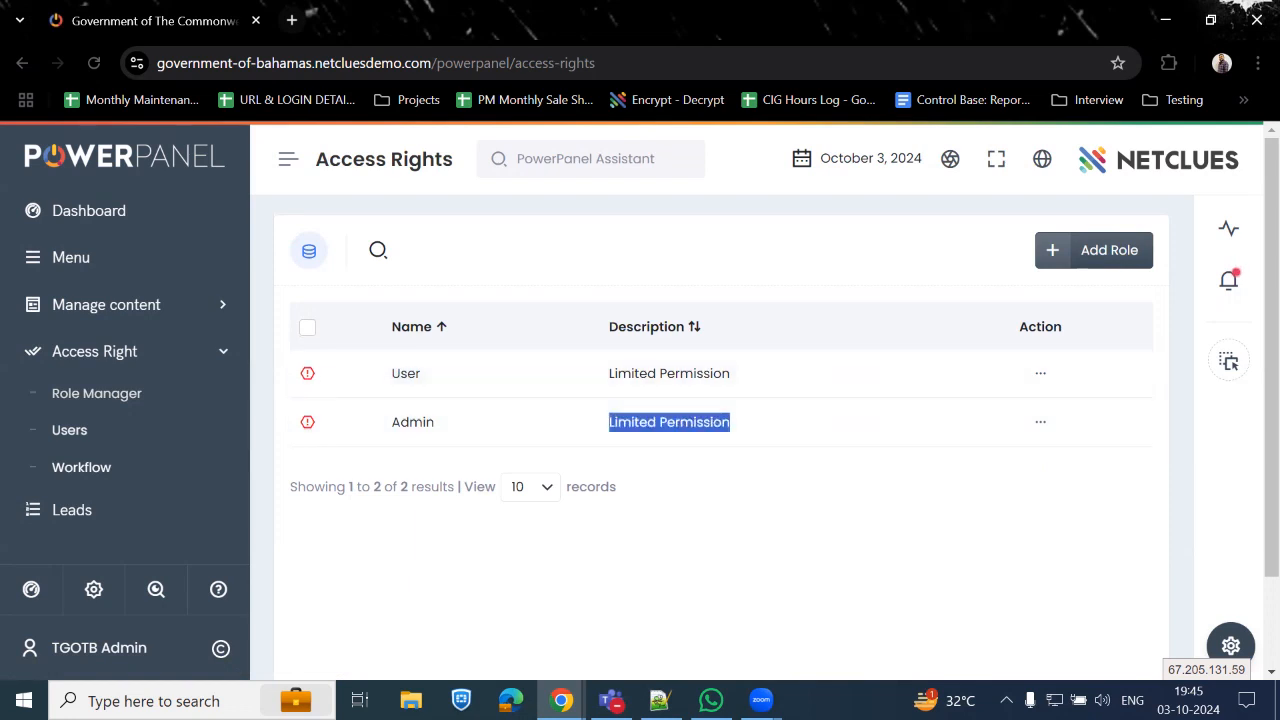
left_click(770, 422)
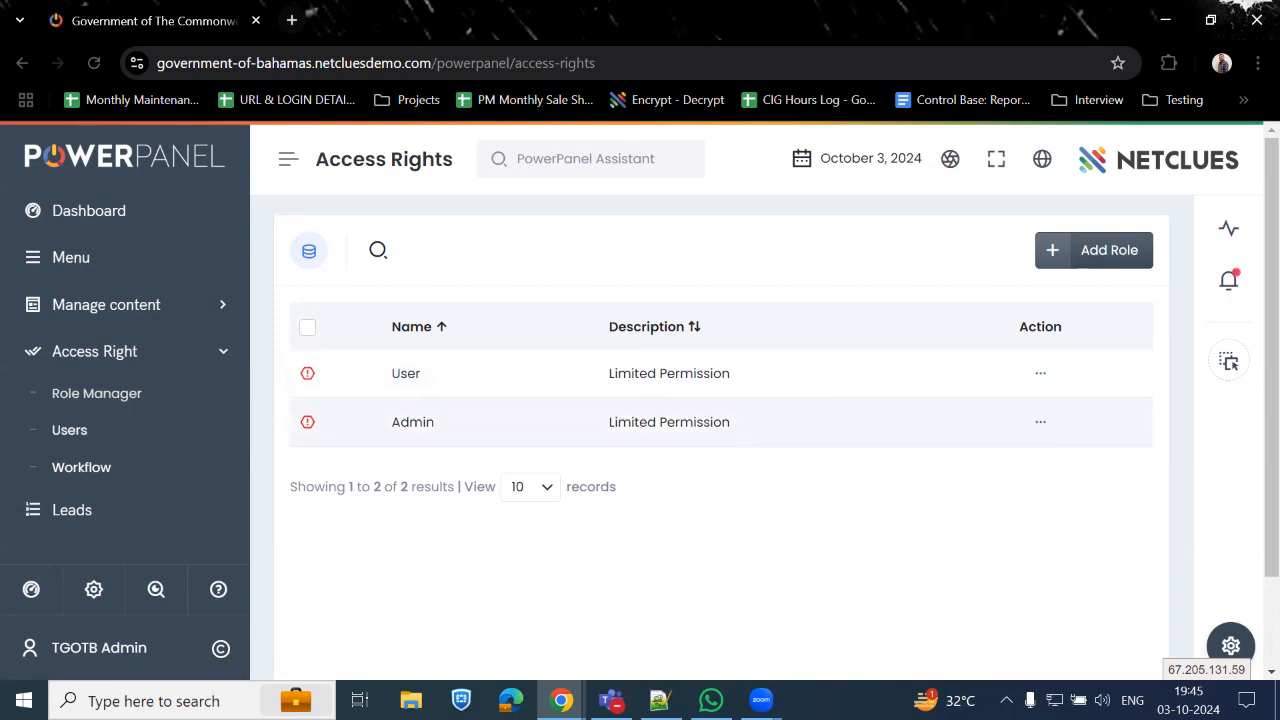
left_click(1040, 422)
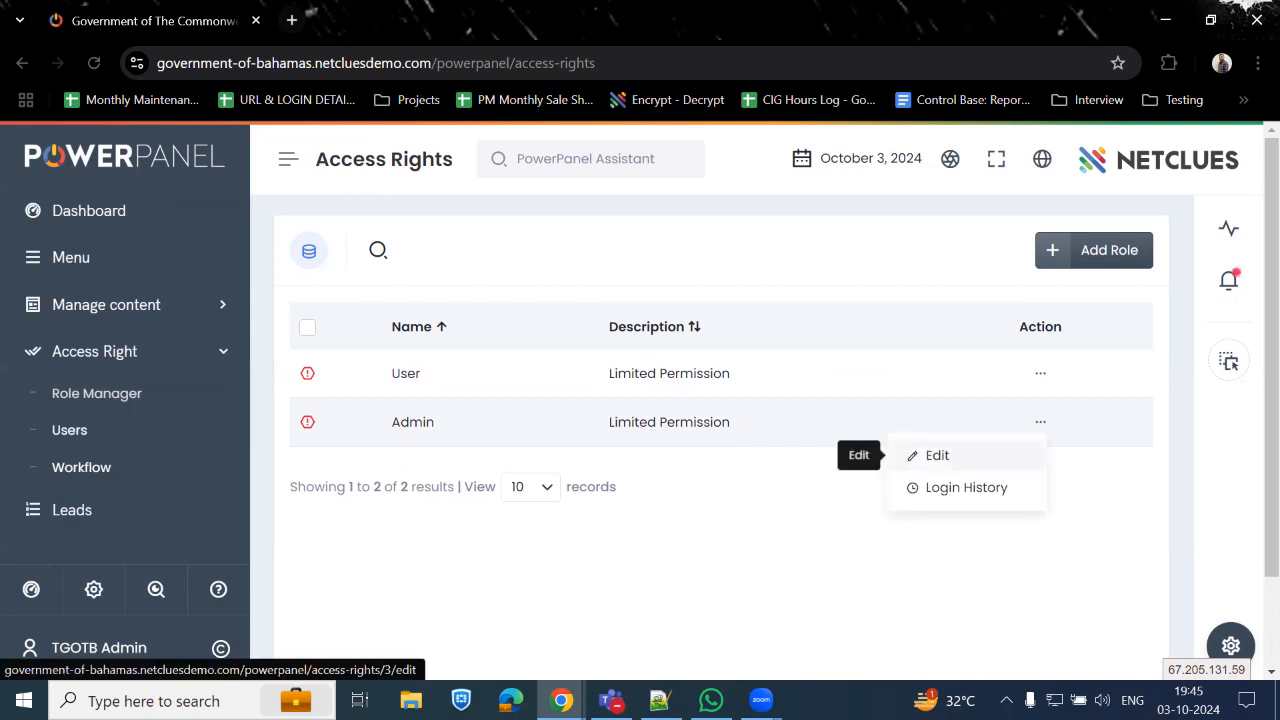
left_click(935, 455)
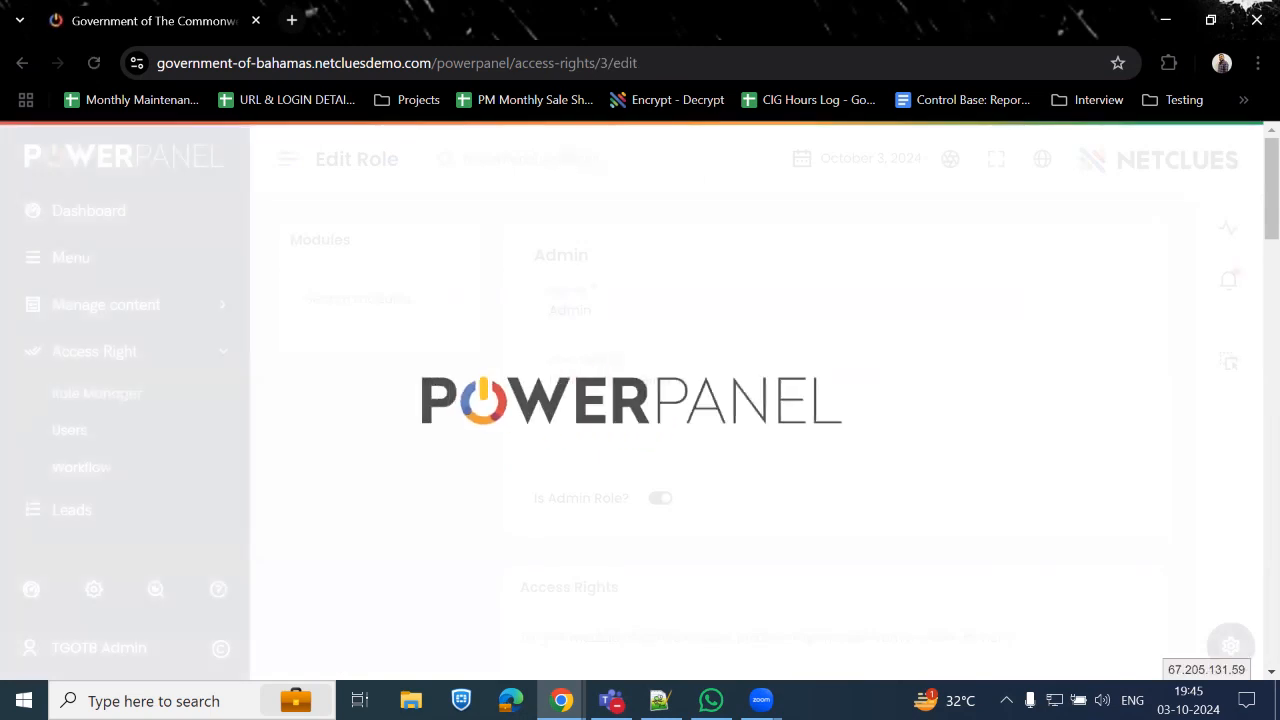
- Review the Admin role name and Limited Permission description, then scroll down the module list
left_click_drag(596, 311, 546, 311)
left_click_drag(674, 381, 547, 381)
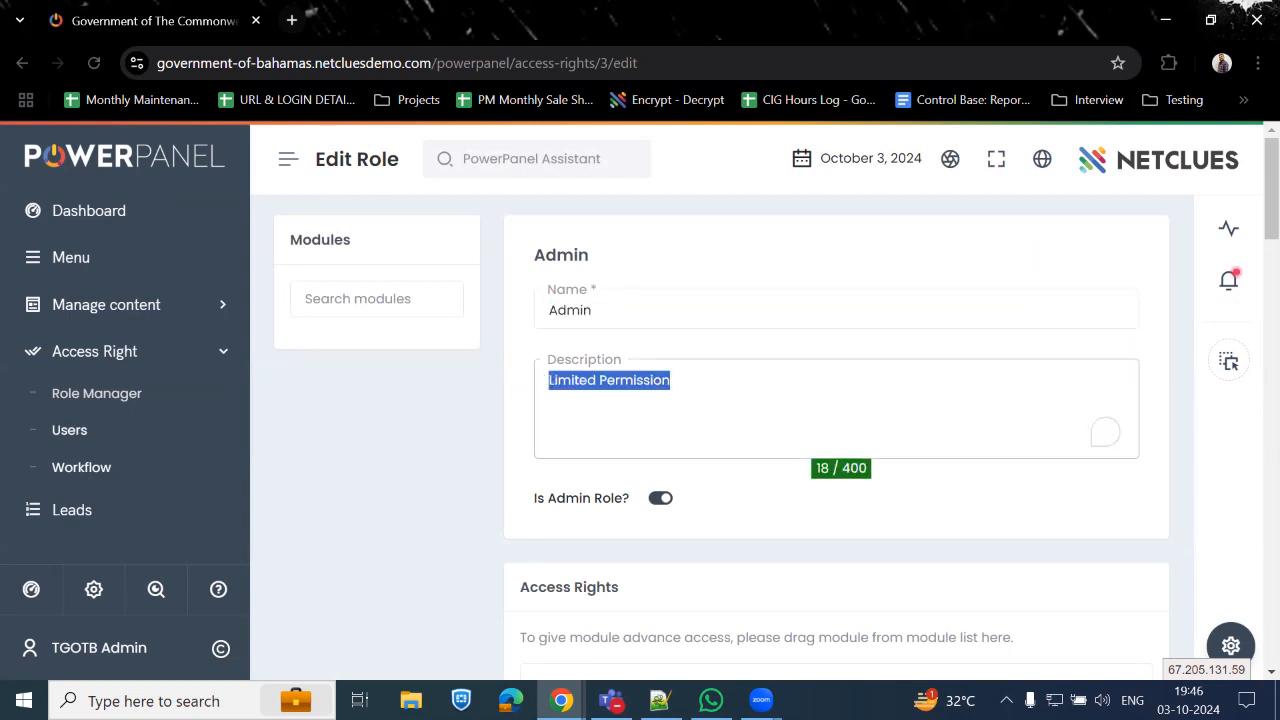
left_click(486, 420)
scroll(486, 420, "down", 1)
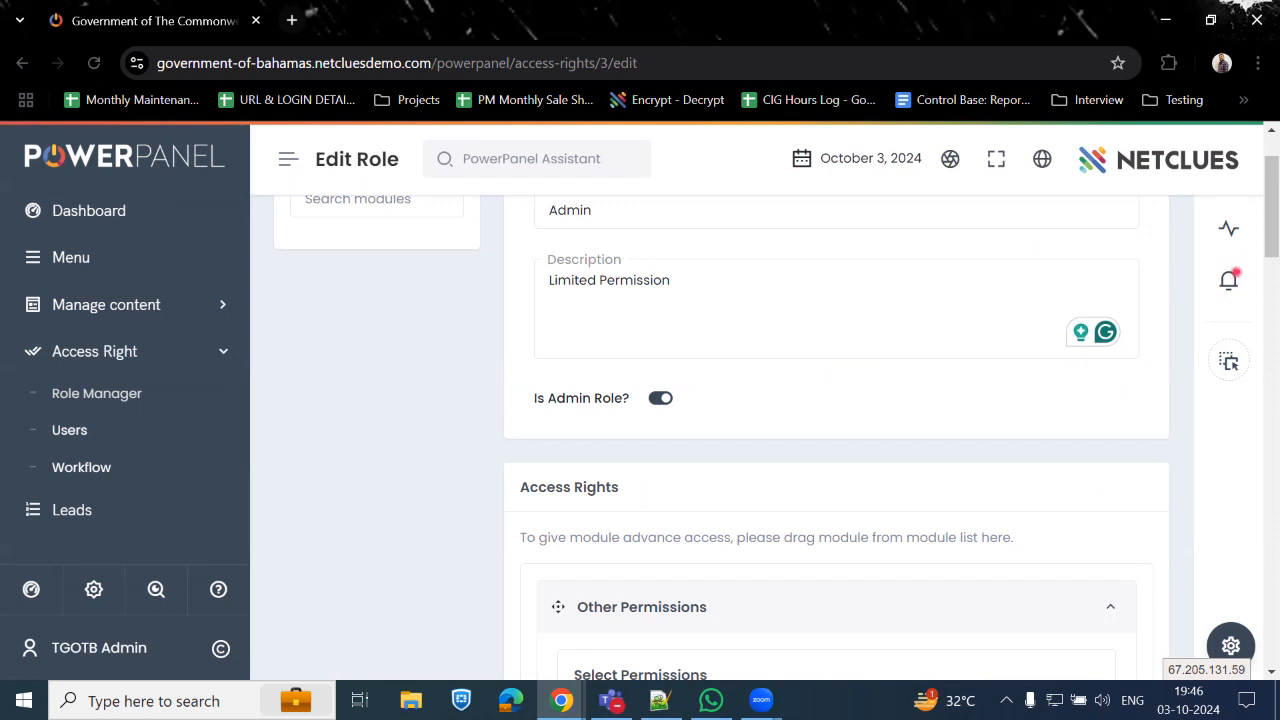
scroll(836, 430, "down", 2)
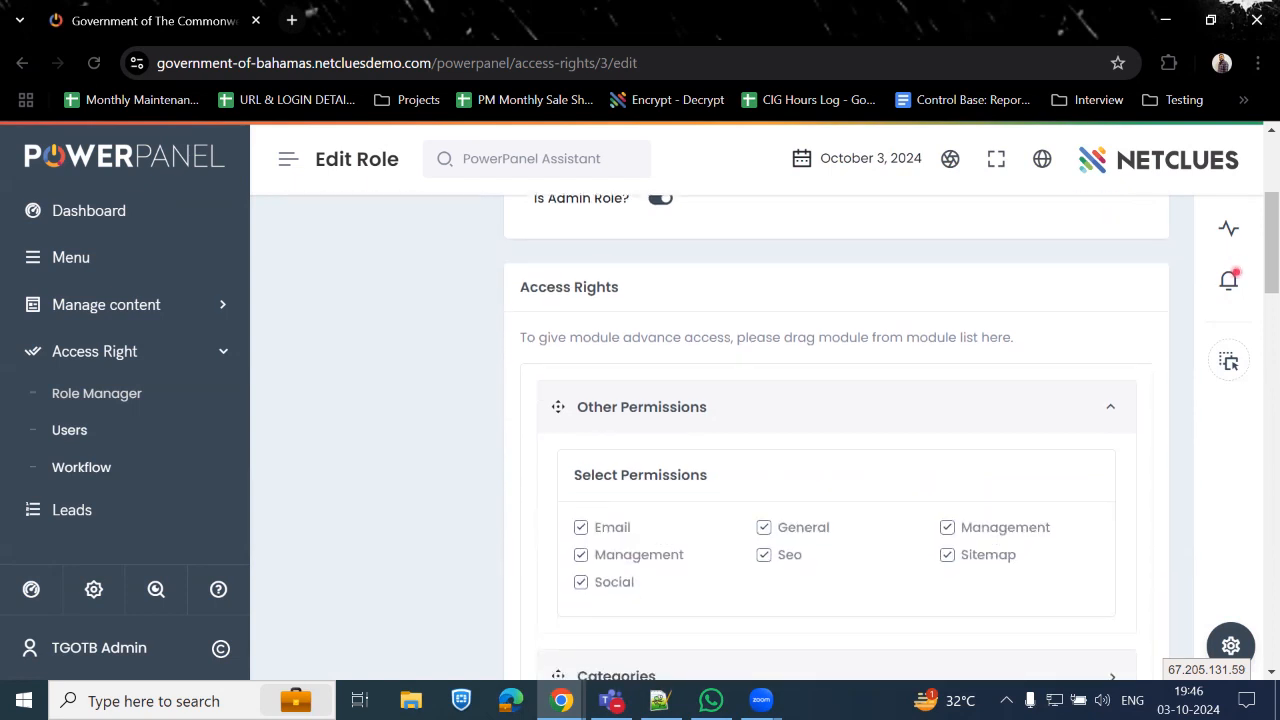
scroll(836, 430, "down", 4)
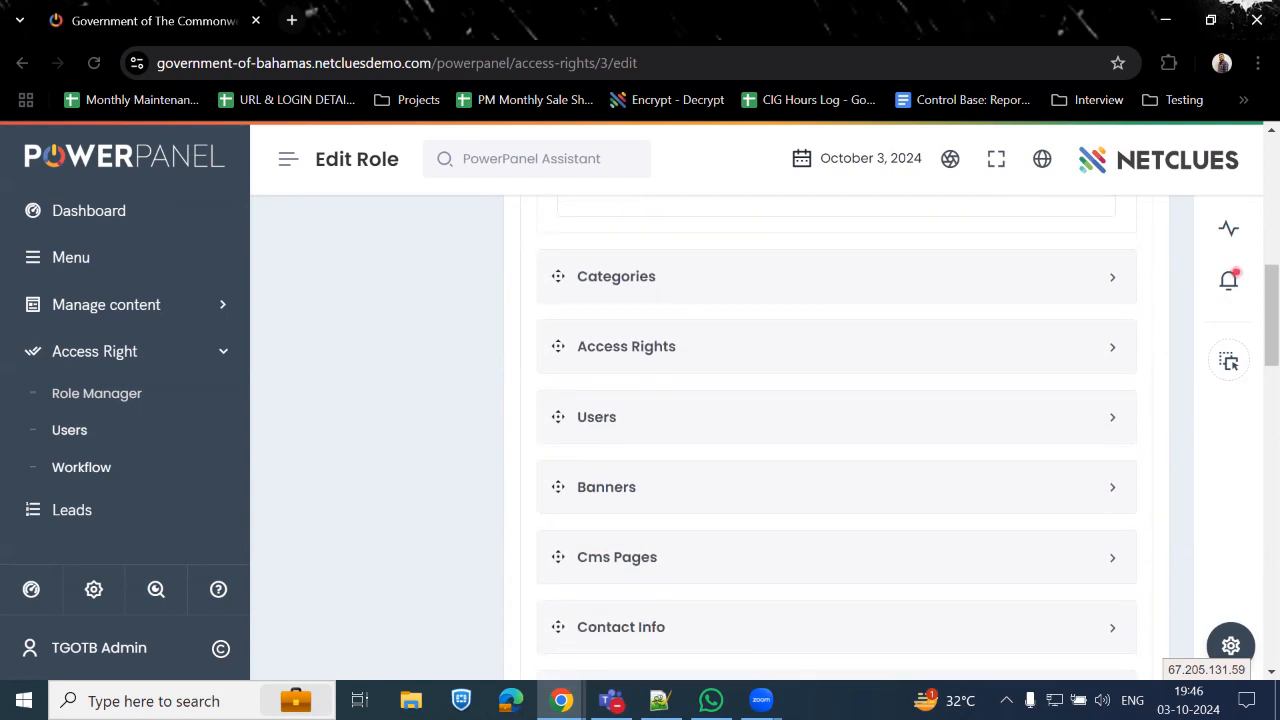
scroll(836, 430, "down", 1)
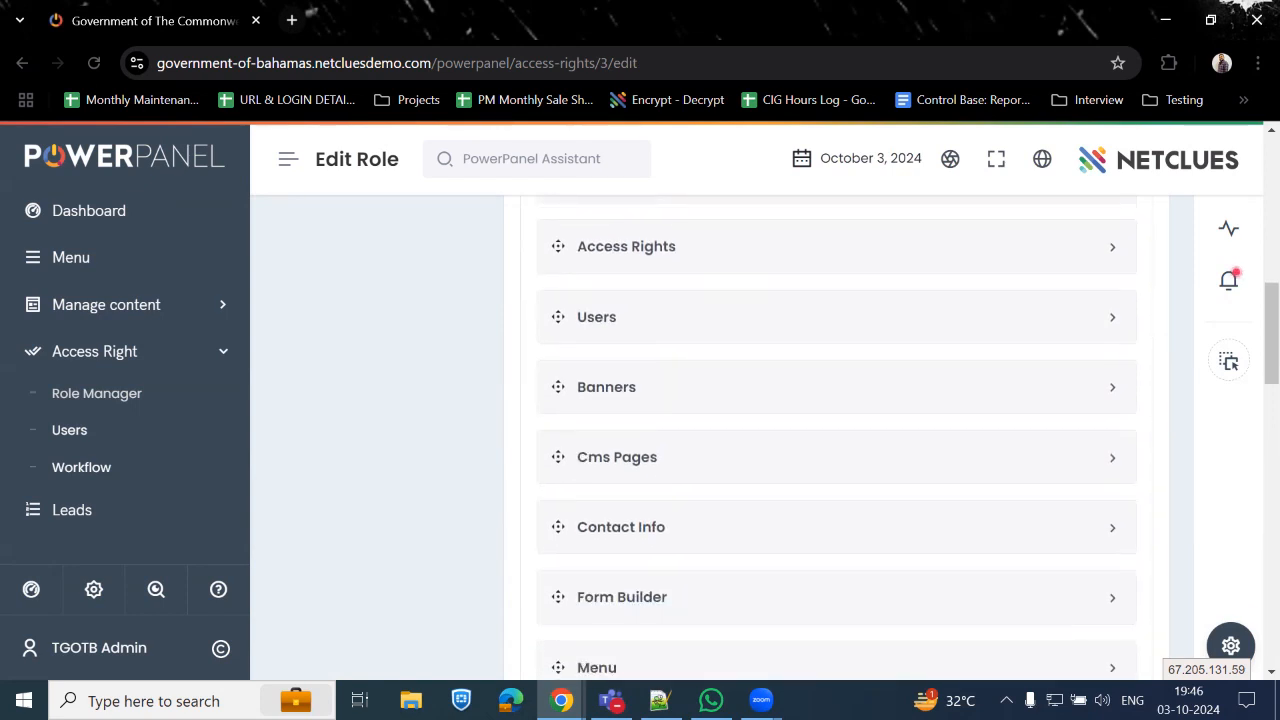
scroll(836, 430, "down", 1)
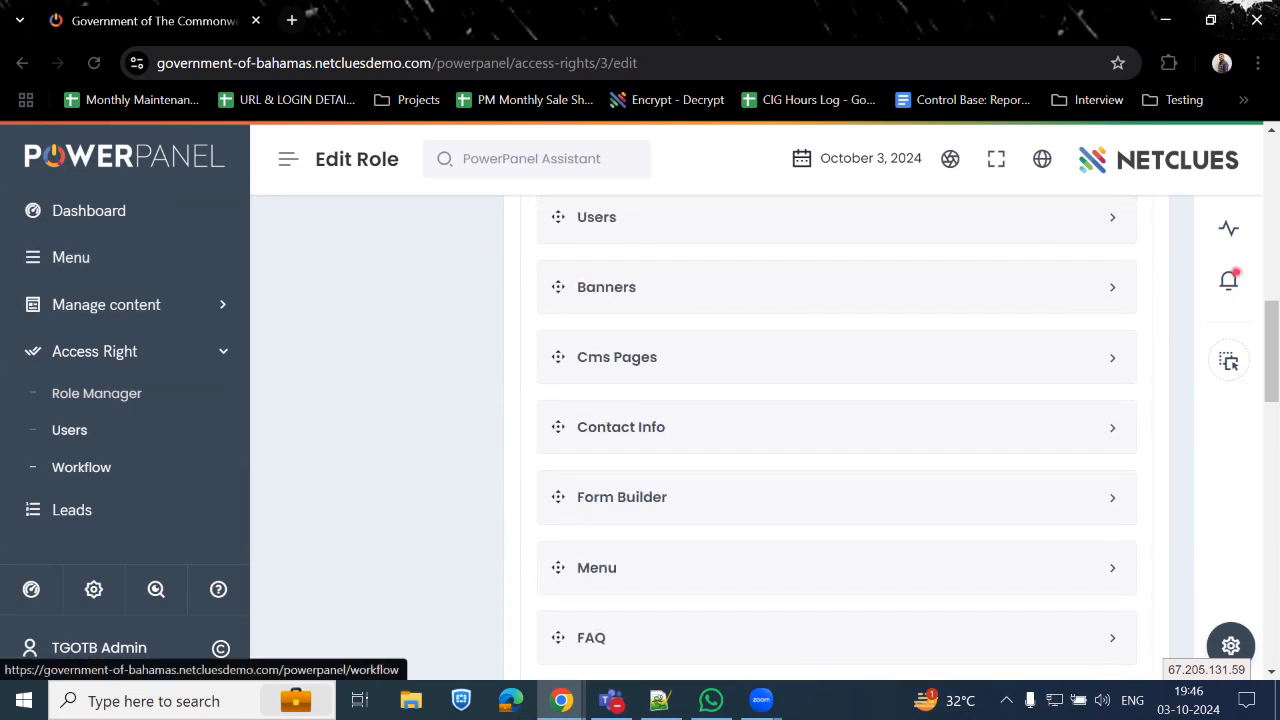
scroll(125, 304, "down", 1)
scroll(125, 304, "up", 1)
scroll(836, 430, "down", 4)
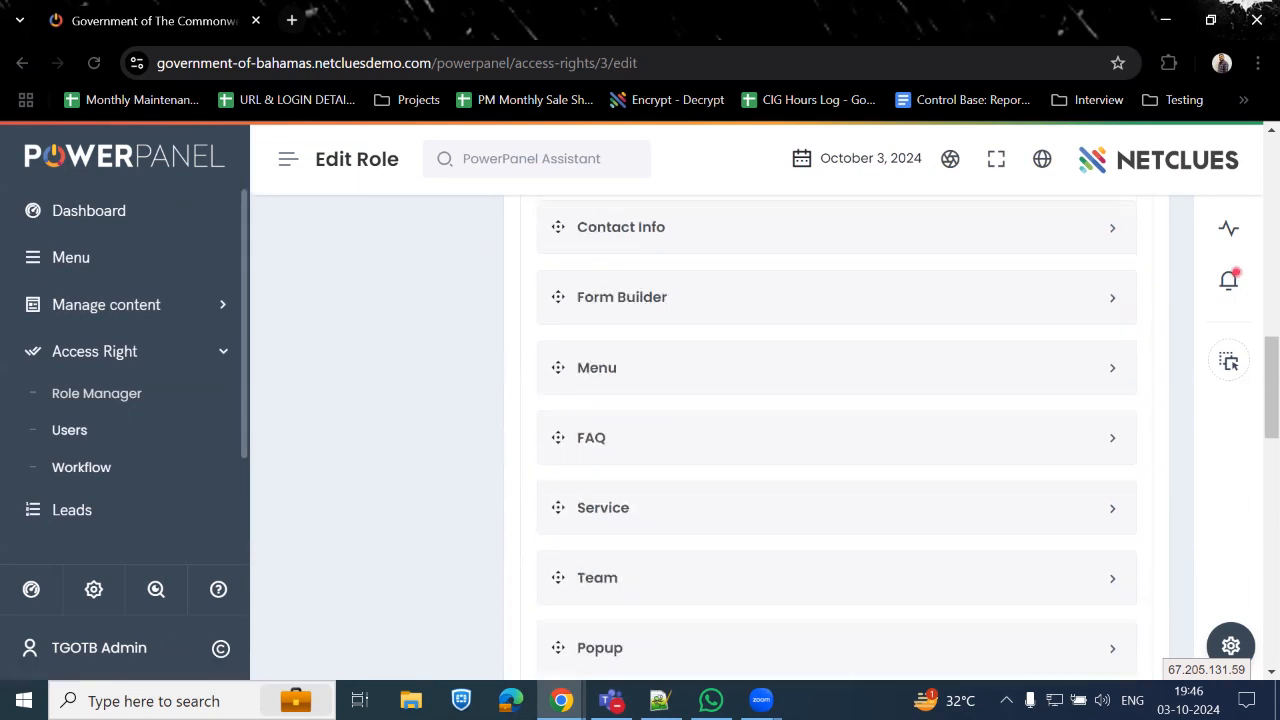
scroll(836, 430, "down", 1)
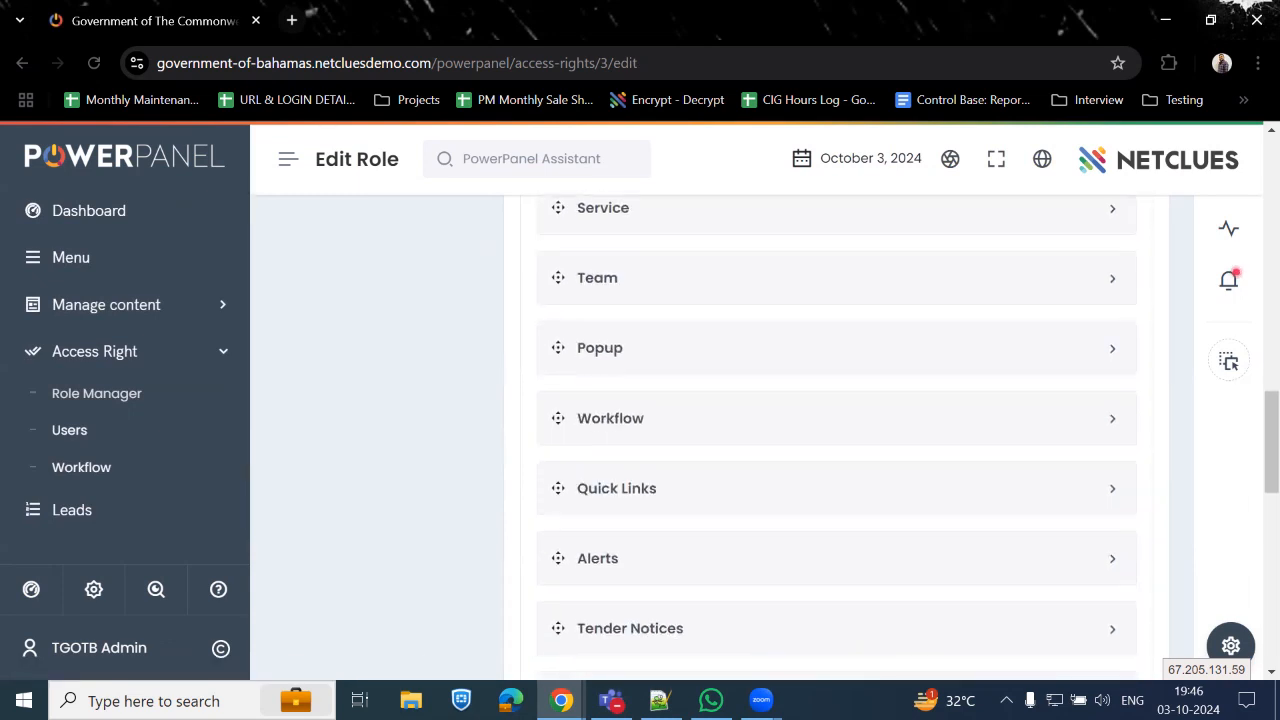
- Expand the Team module and set its action to Add
left_click(836, 278)
scroll(836, 278, "up", 1)
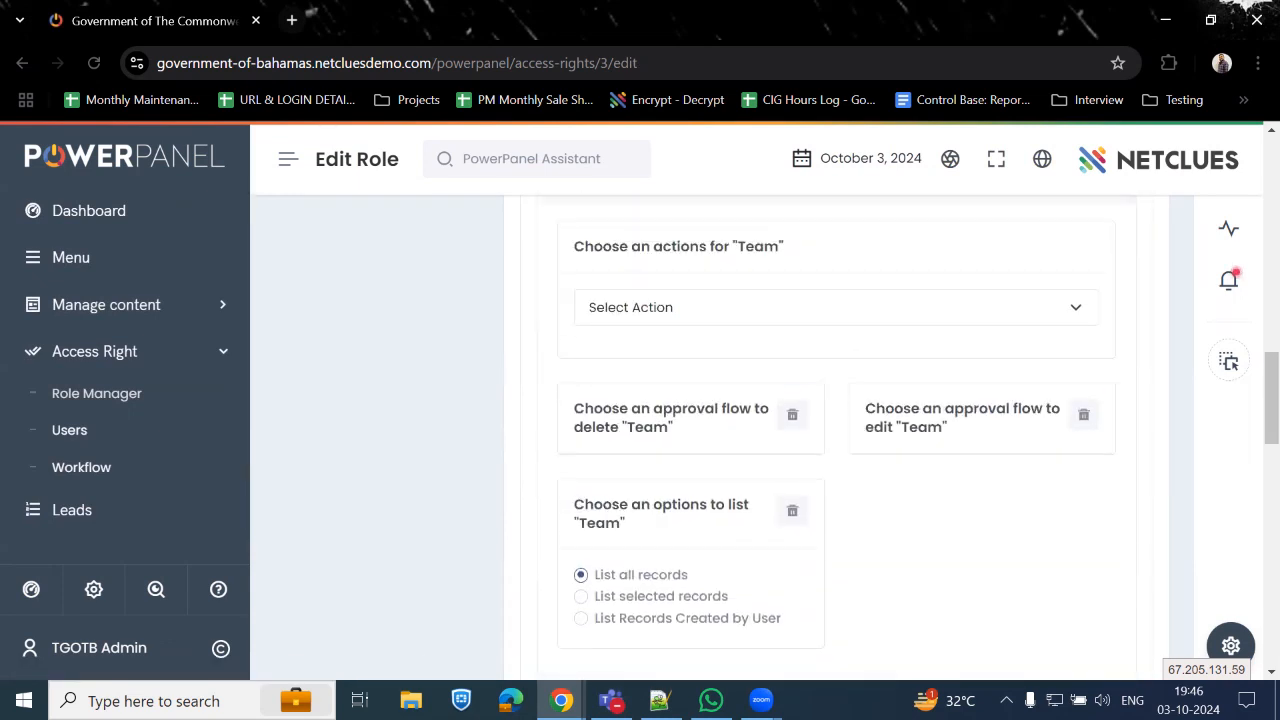
scroll(836, 430, "up", 1)
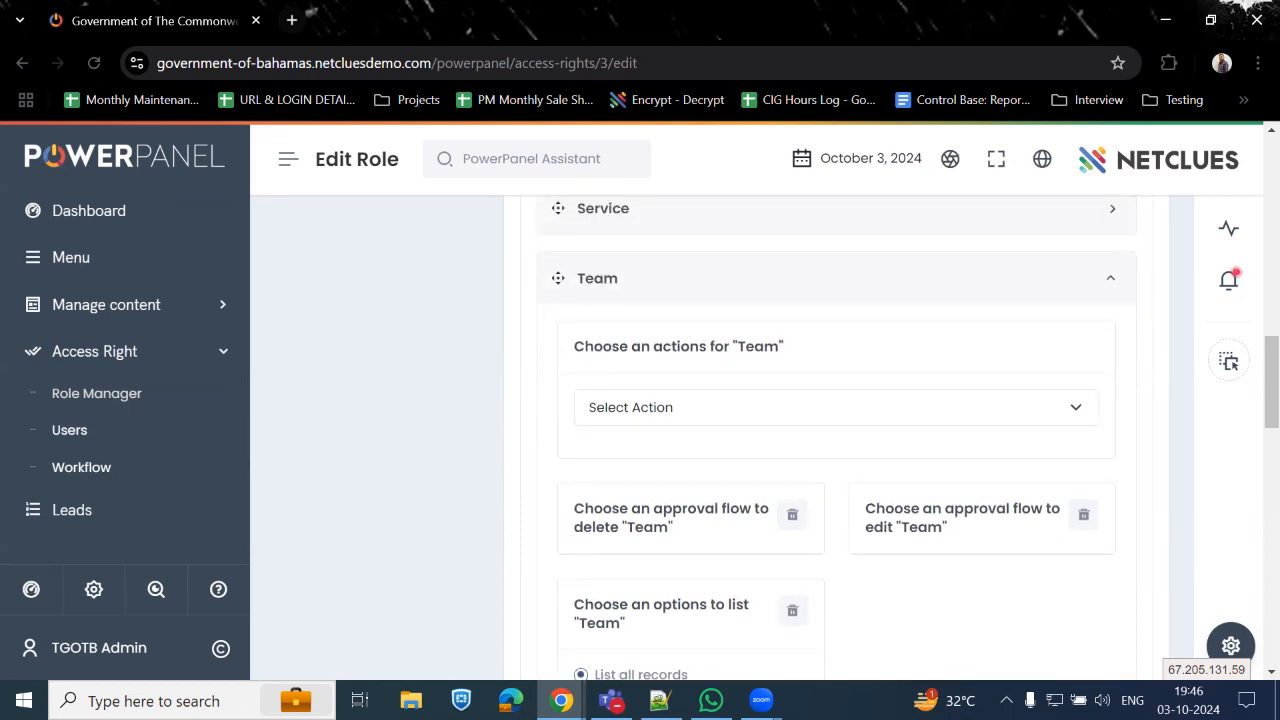
left_click(651, 407)
key("Down")
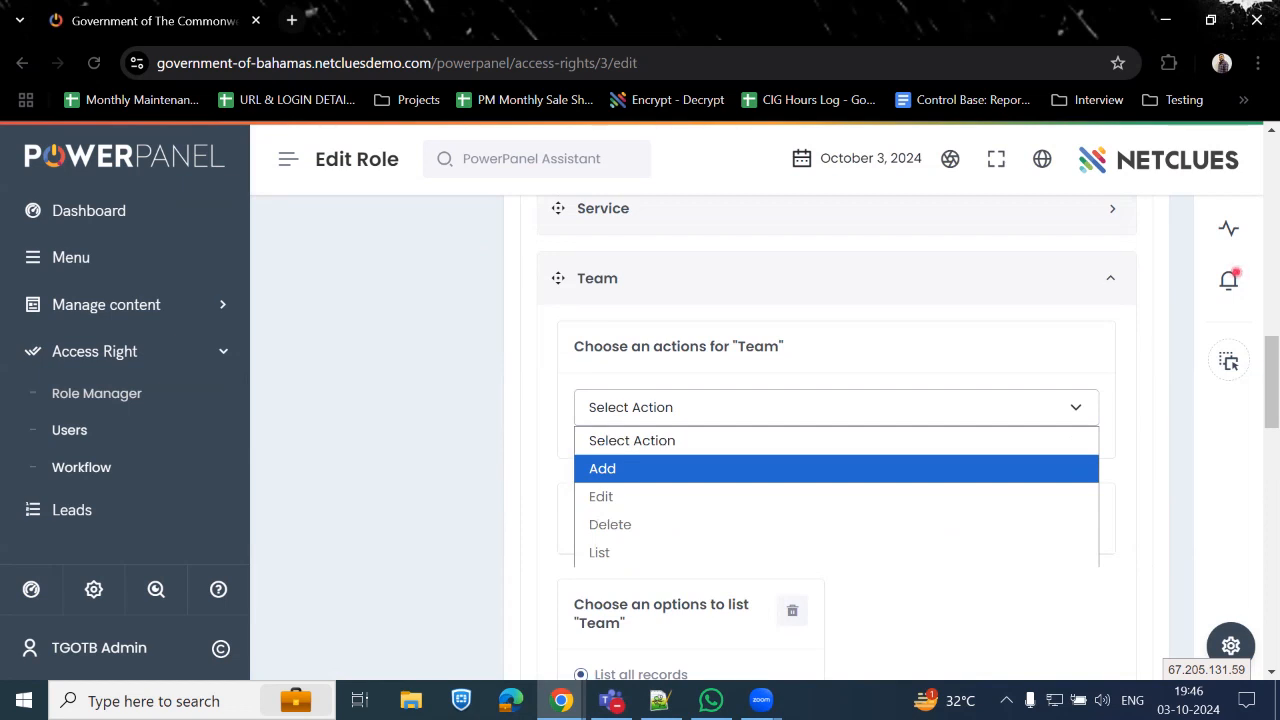
key("Return")
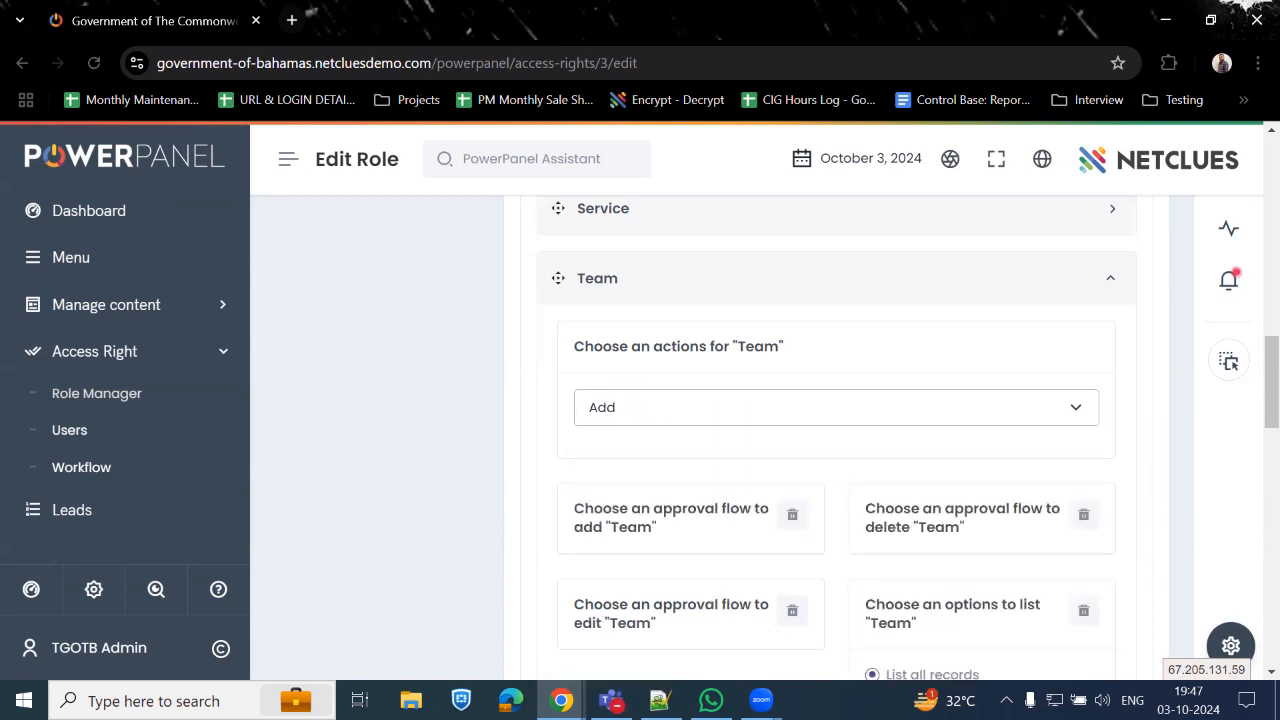
scroll(836, 438, "down", 1)
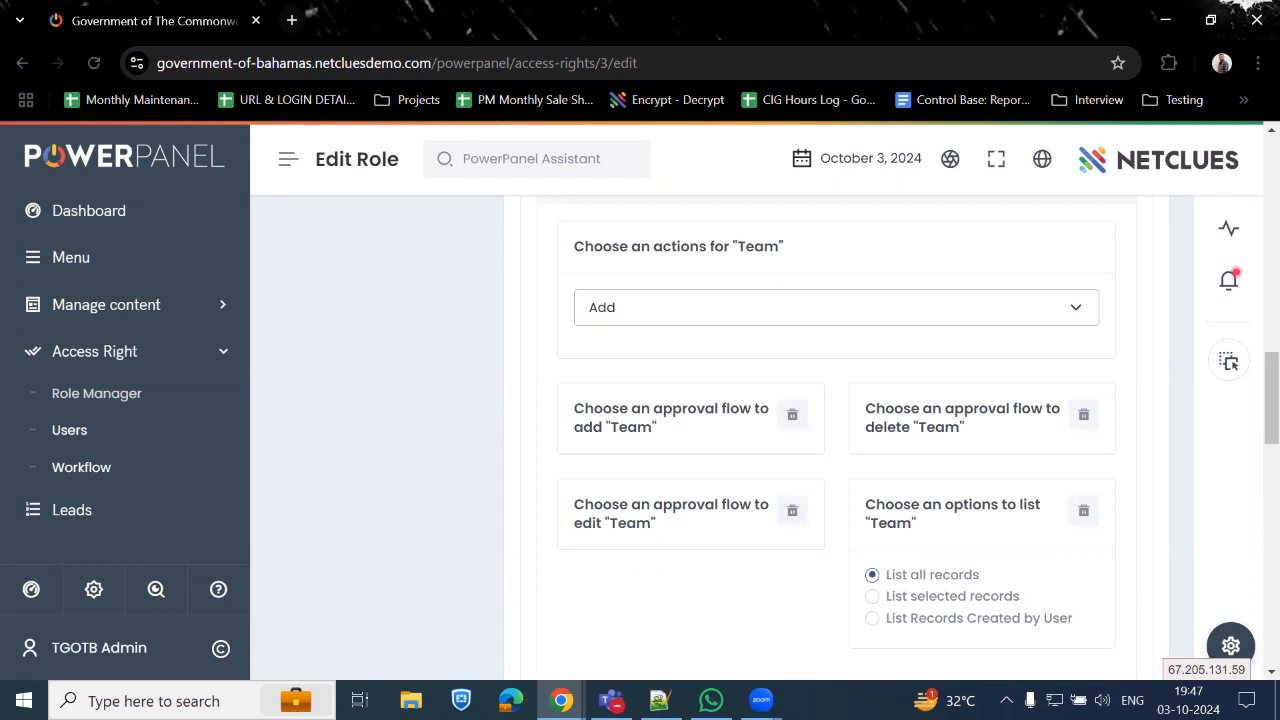
scroll(836, 420, "down", 1)
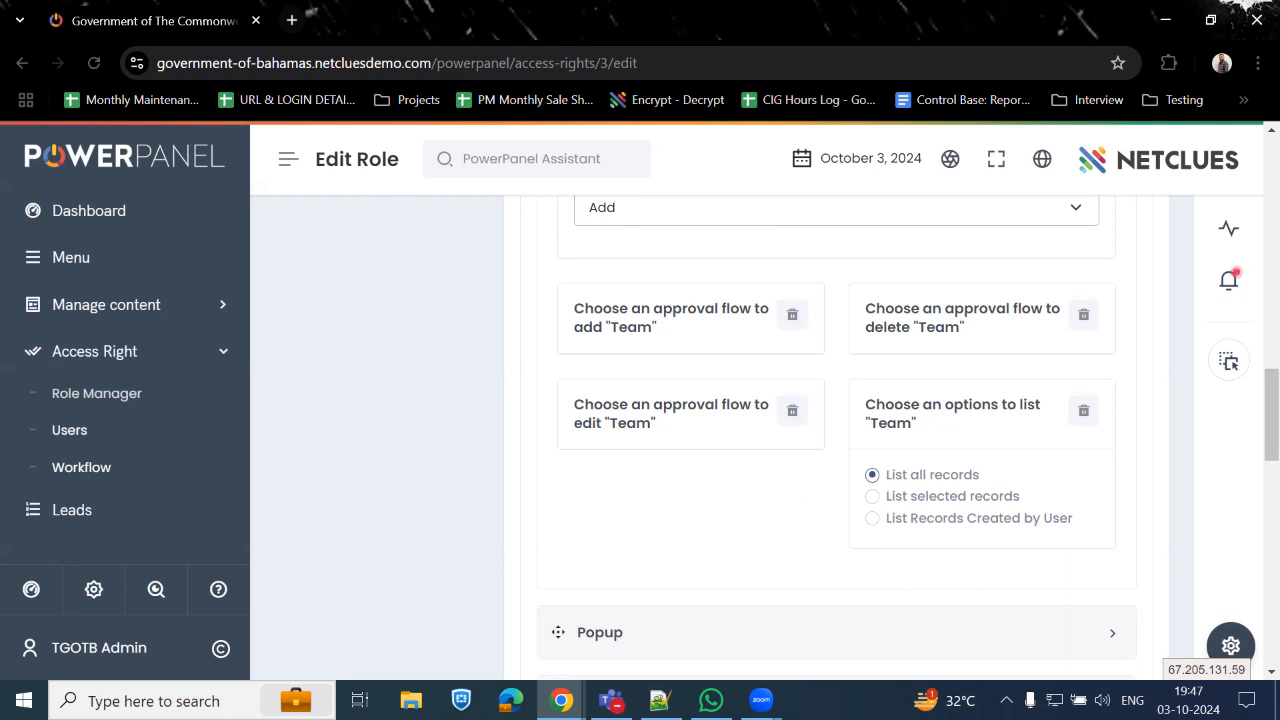
- Try List selected records for Team, then settle on List Records Created by User
left_click(873, 497)
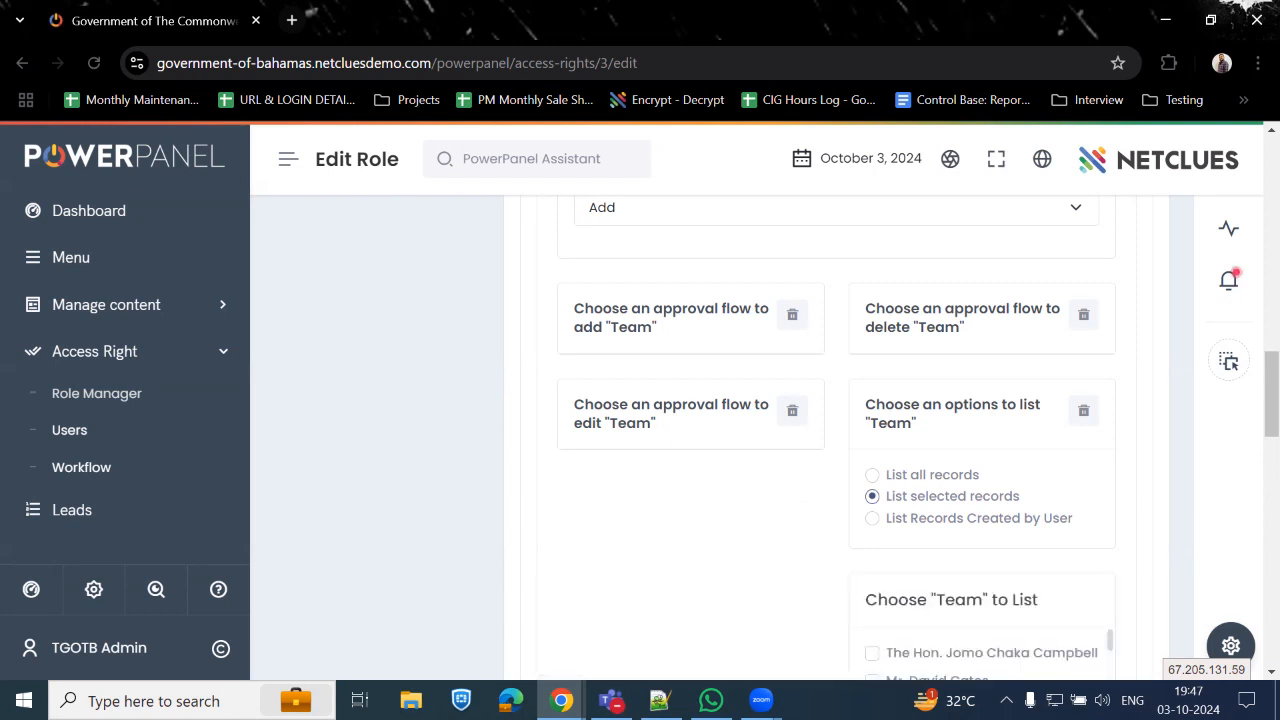
scroll(980, 600, "down", 2)
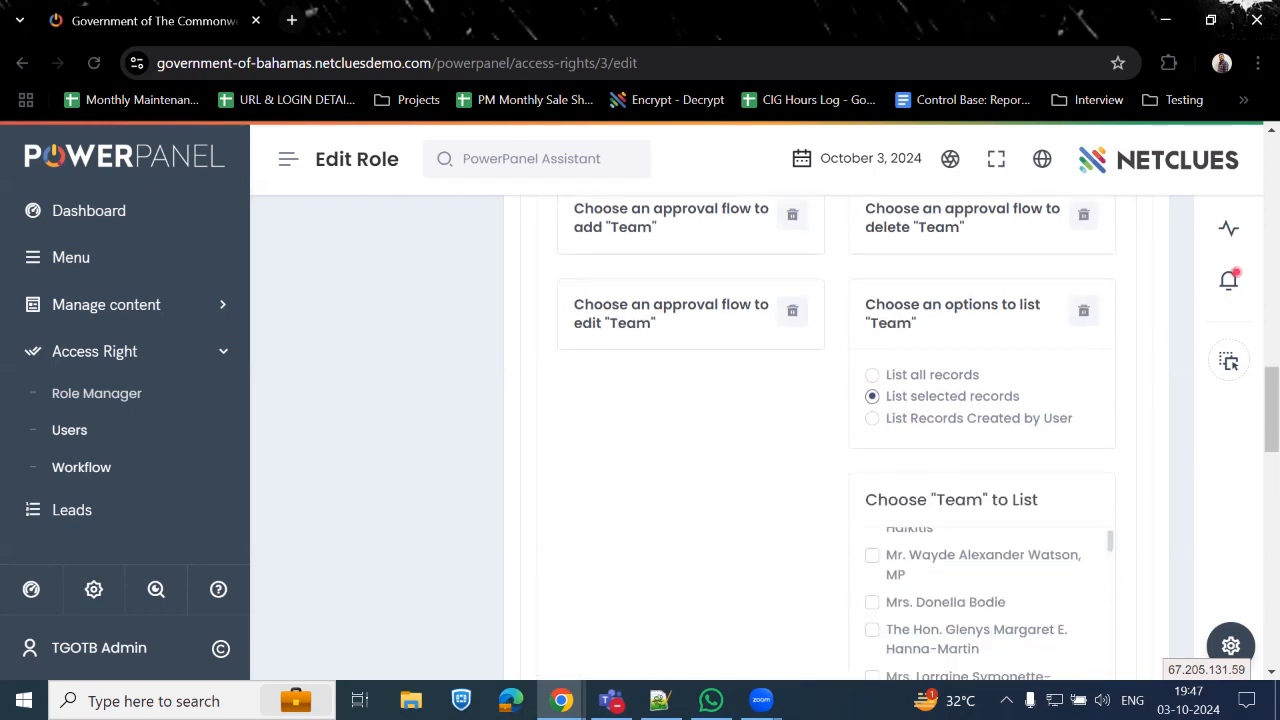
scroll(980, 600, "up", 2)
scroll(980, 600, "down", 2)
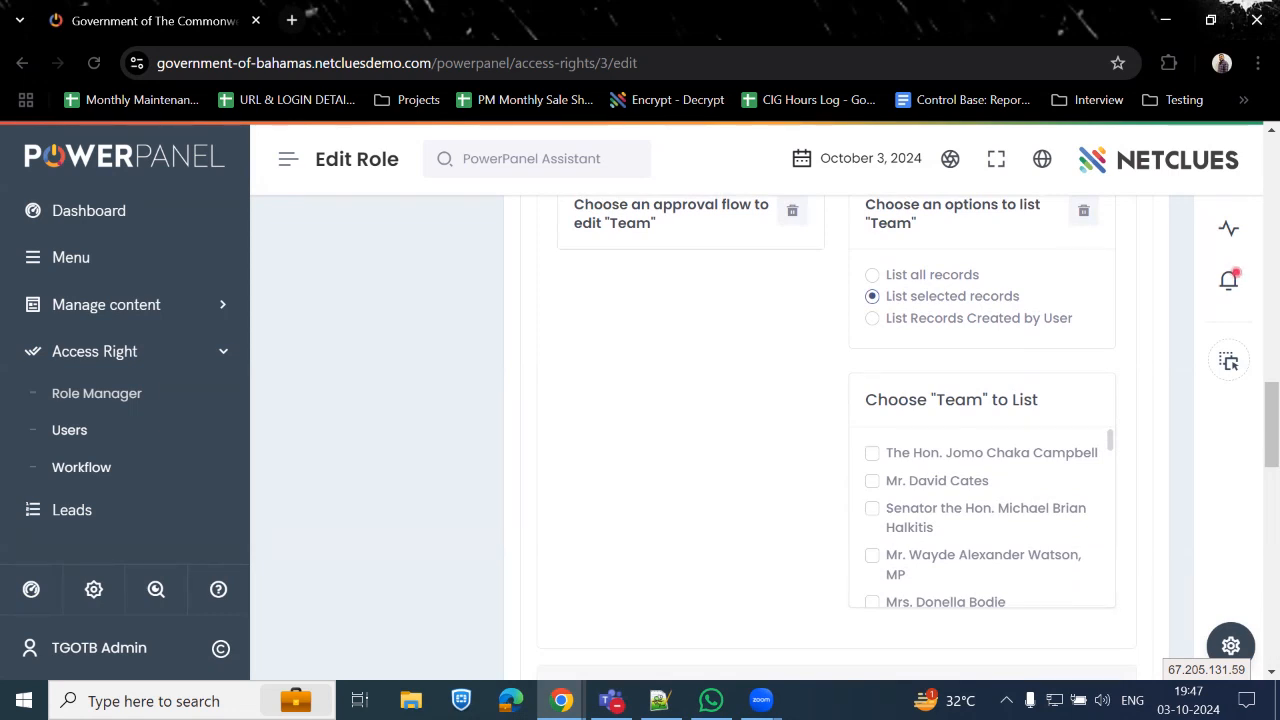
left_click(872, 318)
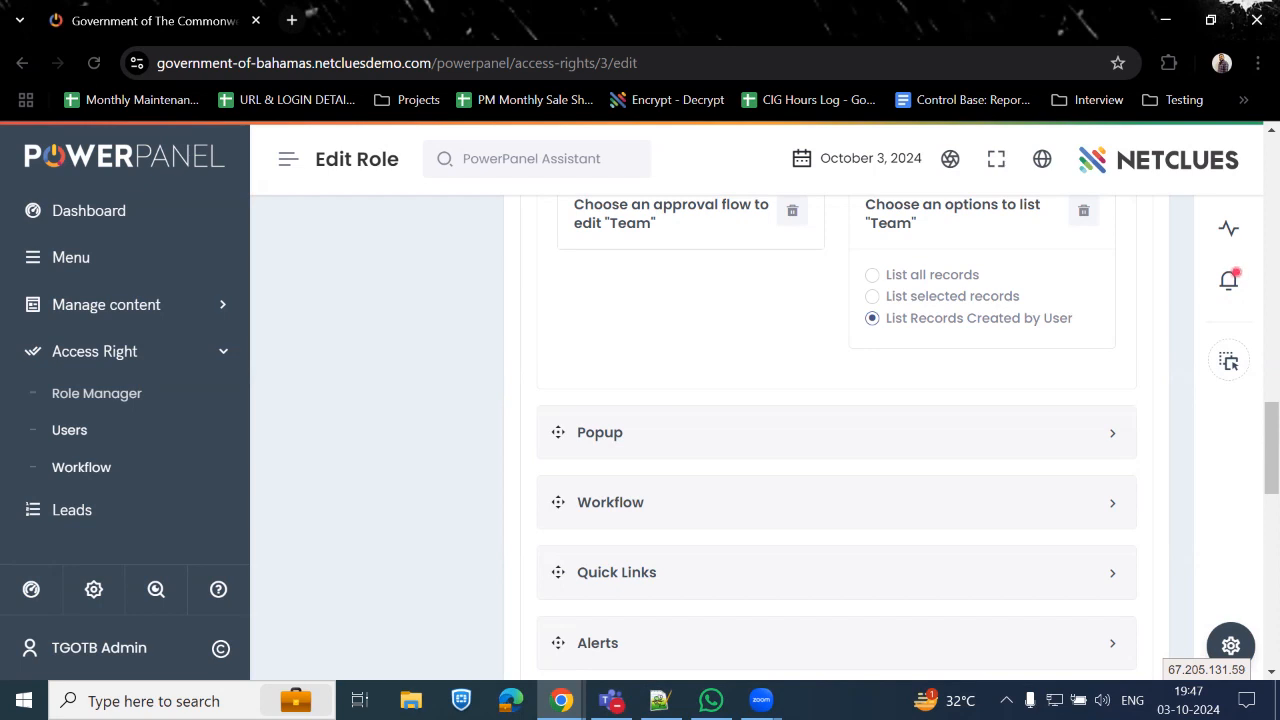
- Reset the Team listing option to List all records
left_click(872, 275)
scroll(836, 430, "up", 3)
scroll(836, 430, "down", 4)
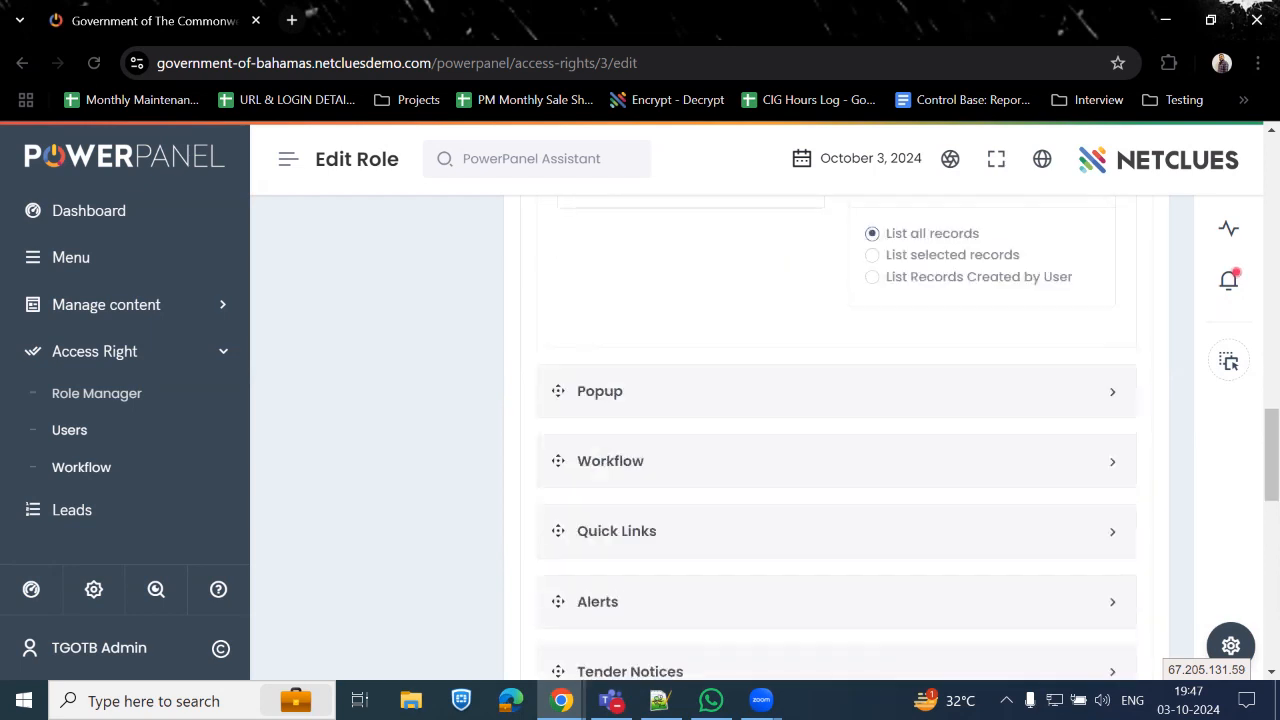
- Expand and review the Popup, Workflow and Quick Links permission settings
left_click(836, 333)
scroll(836, 430, "up", 3)
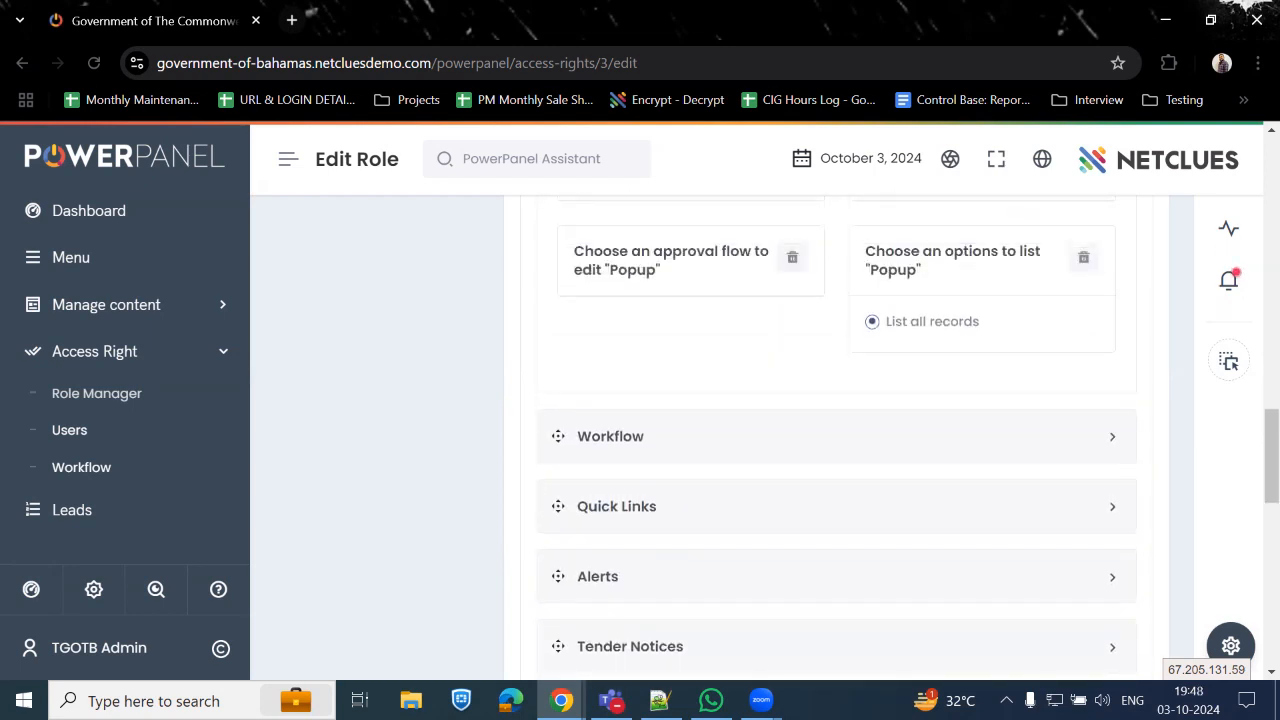
scroll(836, 430, "down", 2)
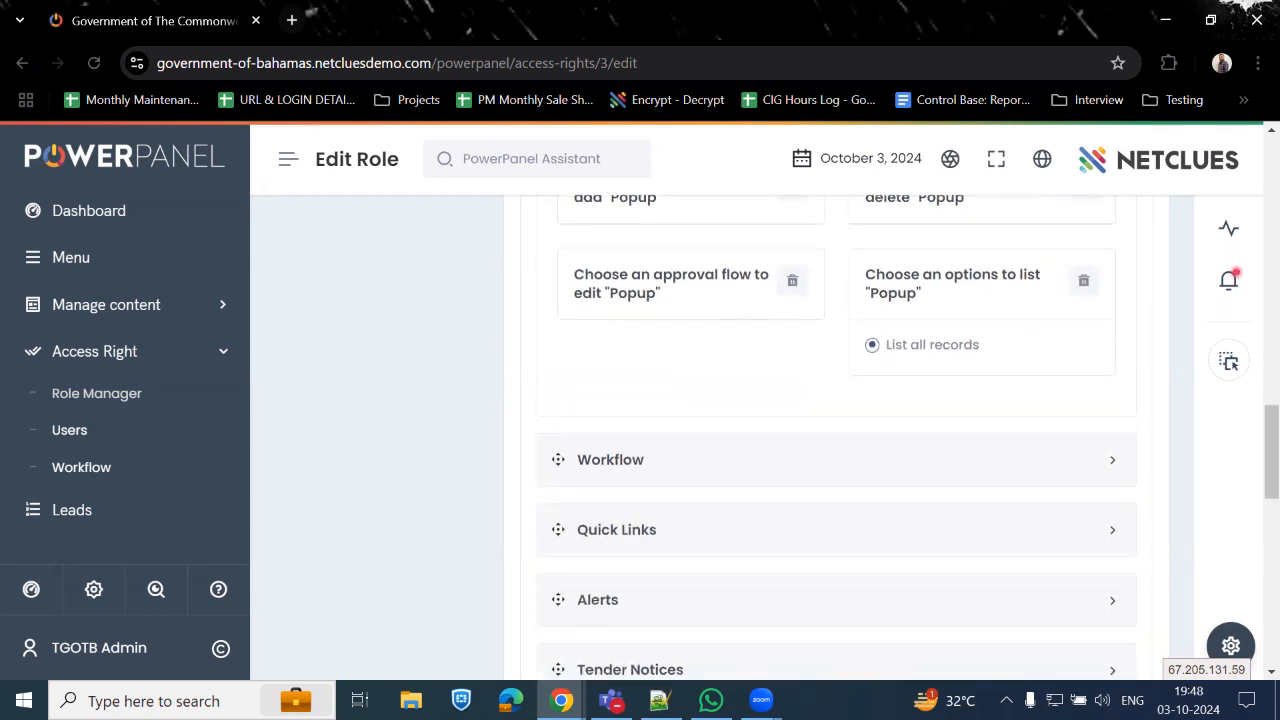
left_click(836, 460)
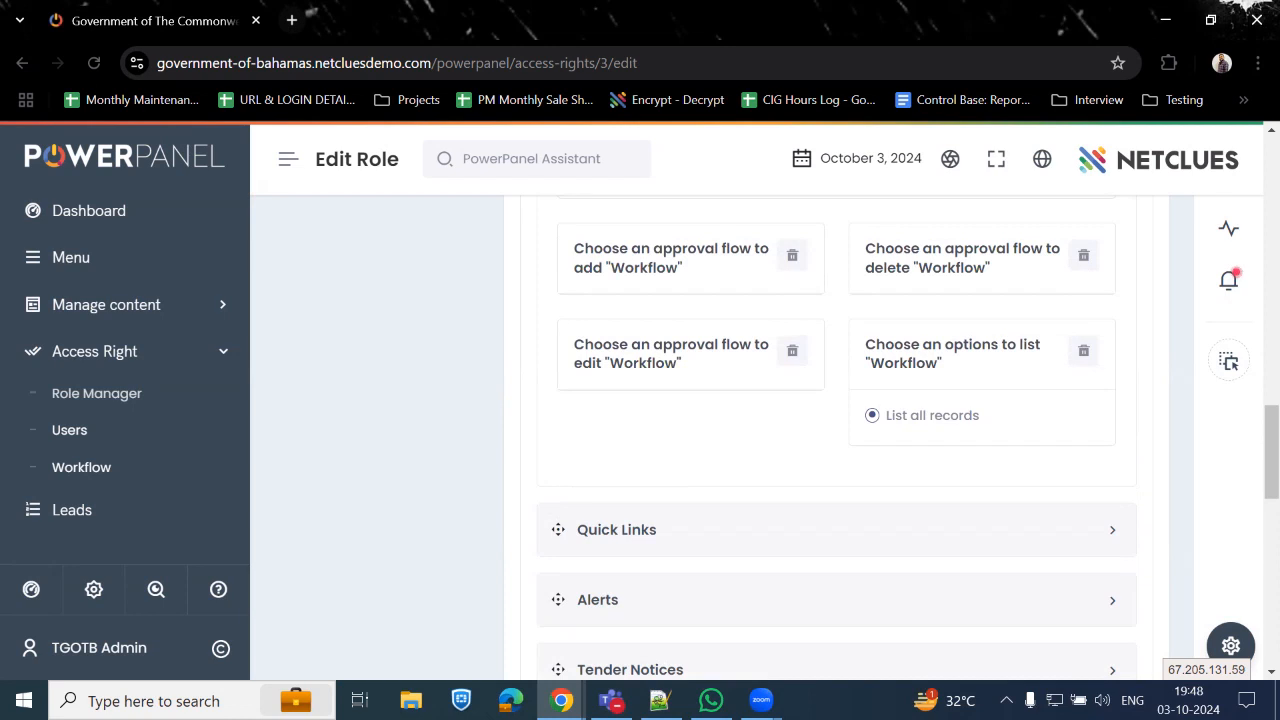
left_click(617, 529)
scroll(836, 430, "down", 6)
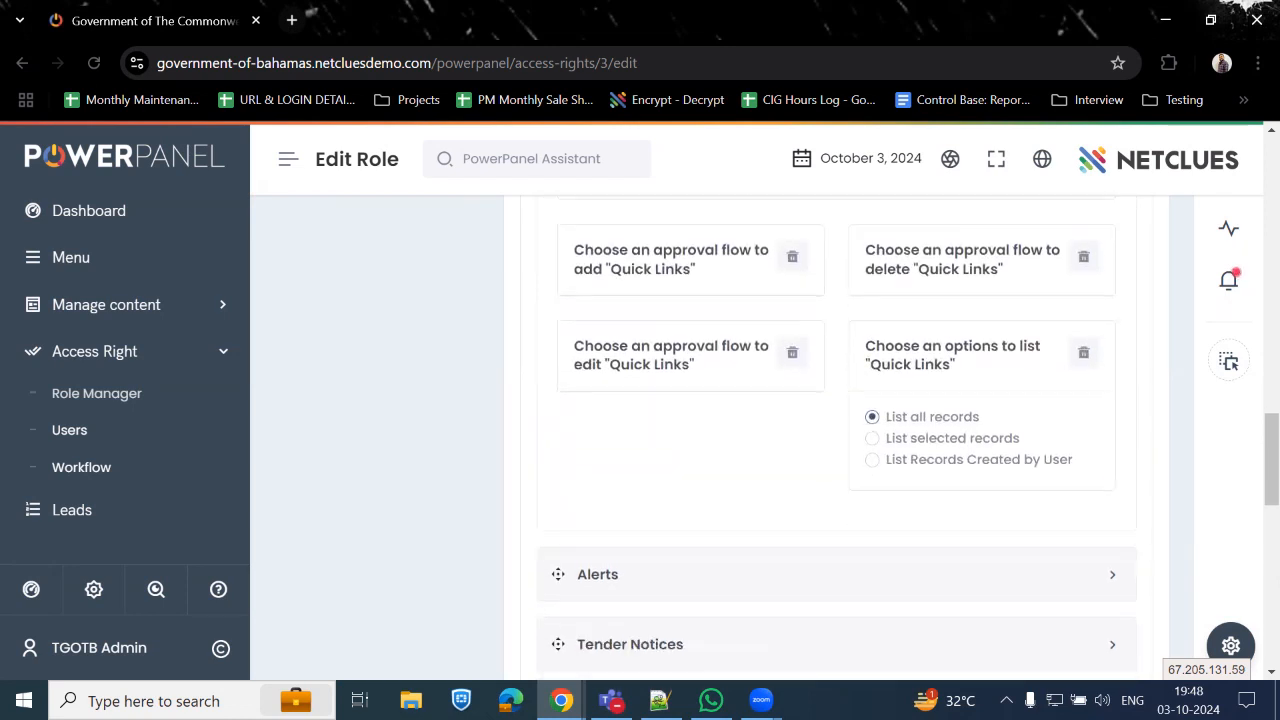
scroll(836, 430, "down", 4)
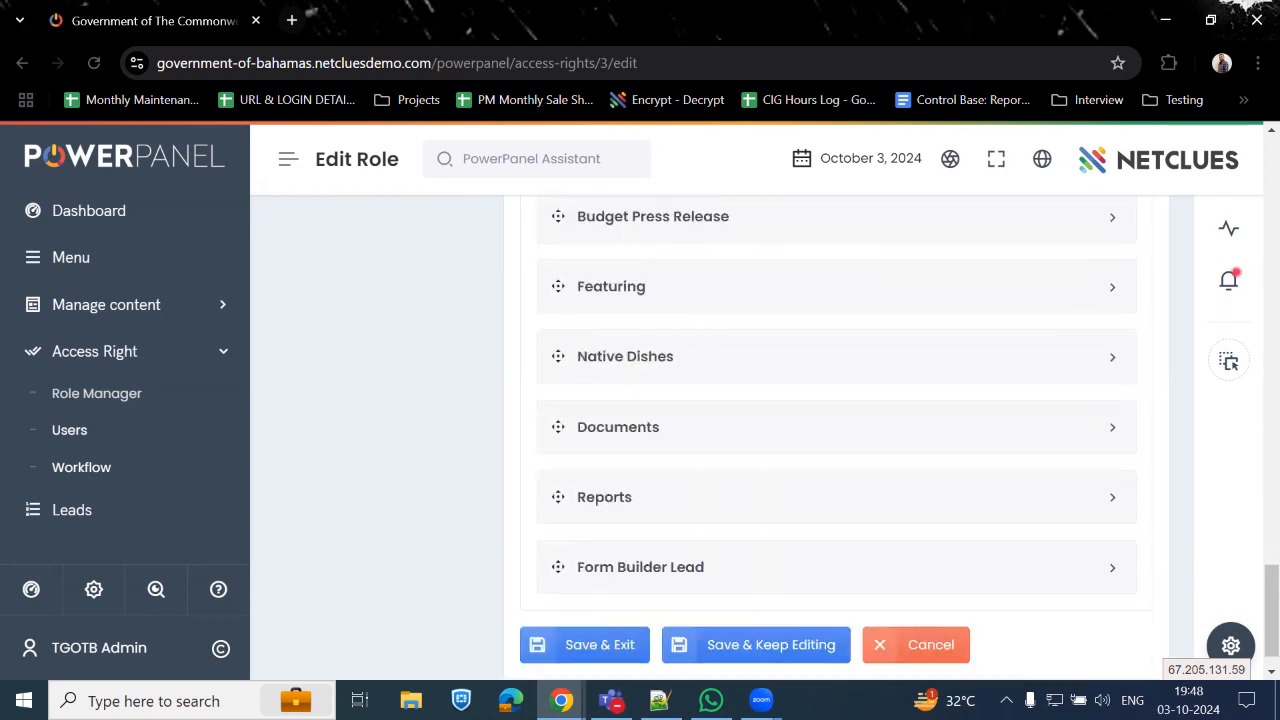
scroll(836, 430, "up", 12)
scroll(836, 430, "up", 10)
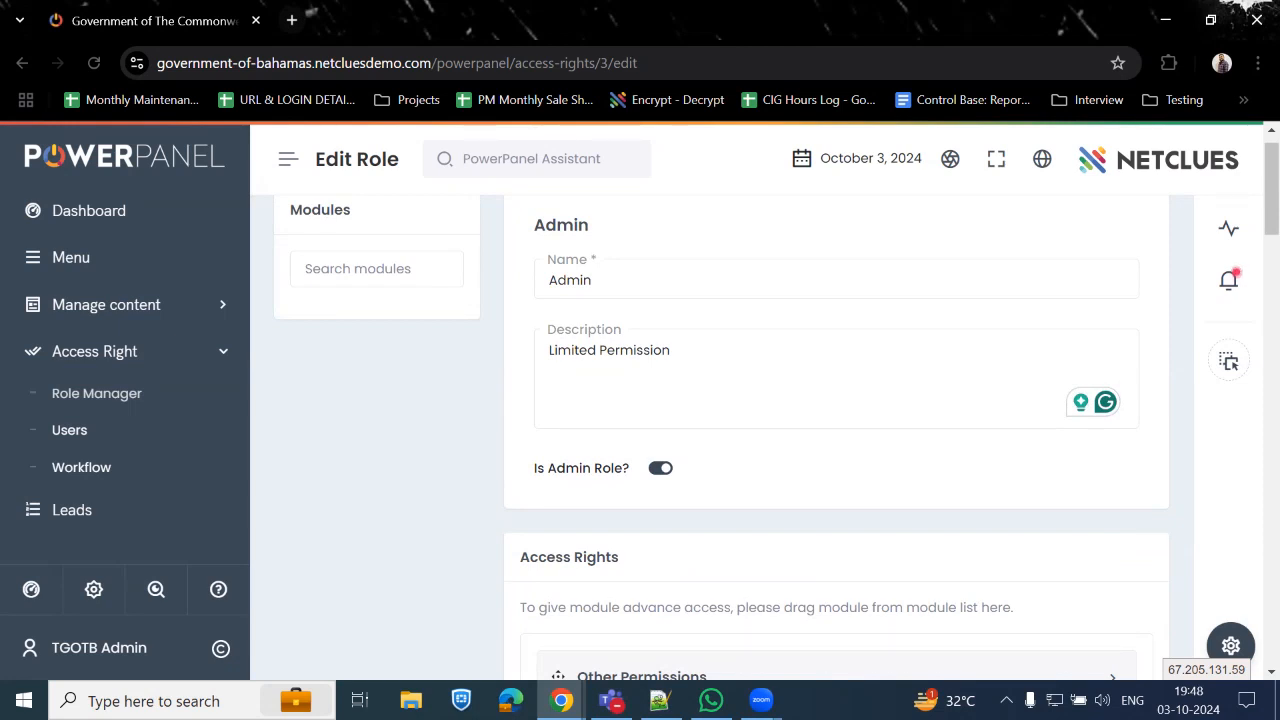
scroll(836, 430, "down", 15)
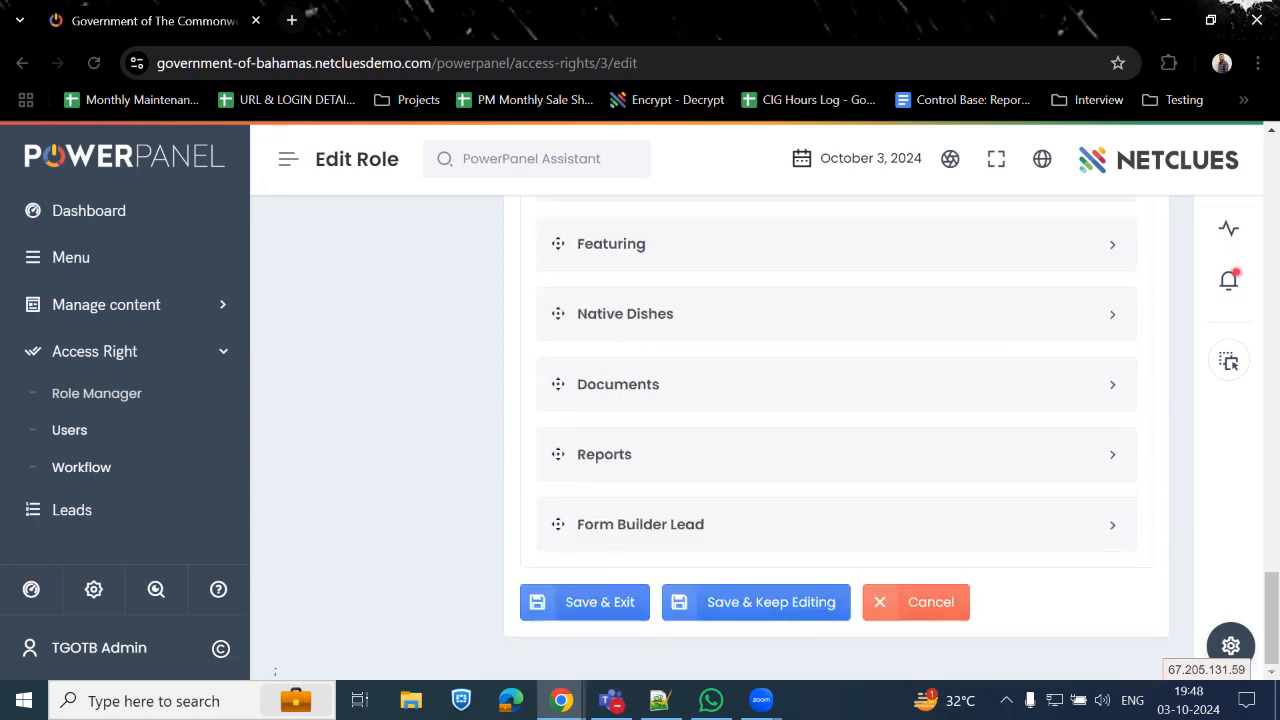
- Save & Exit the Admin role, then start a blank new role with Add Role
left_click(600, 603)
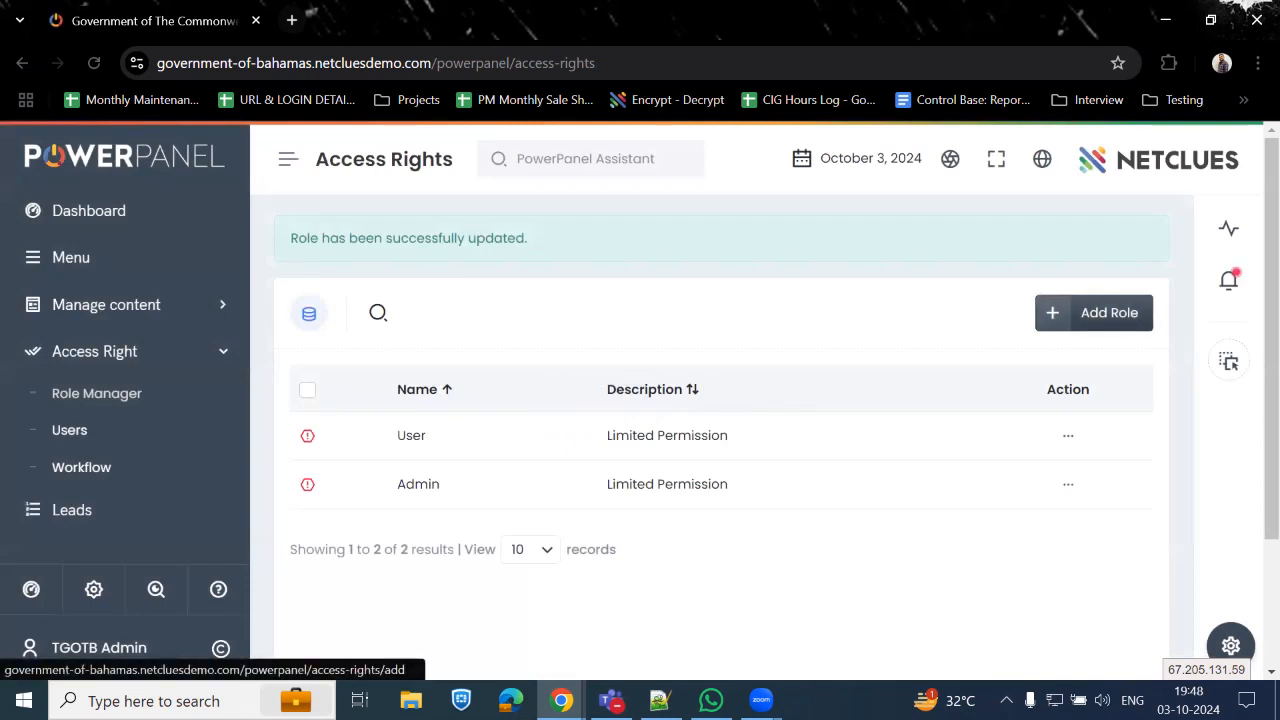
left_click(1094, 312)
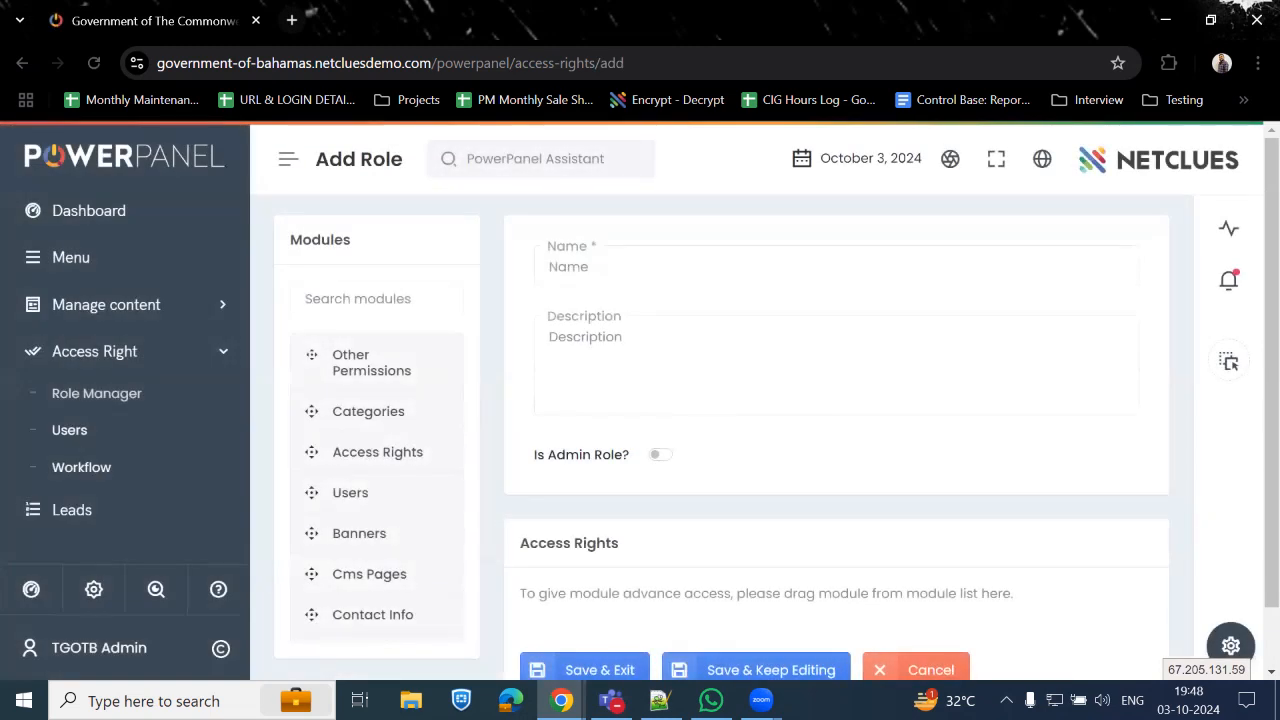
- Drag the Banners module from Modules into the role's Access Rights
scroll(376, 490, "down", 1)
scroll(383, 480, "down", 8)
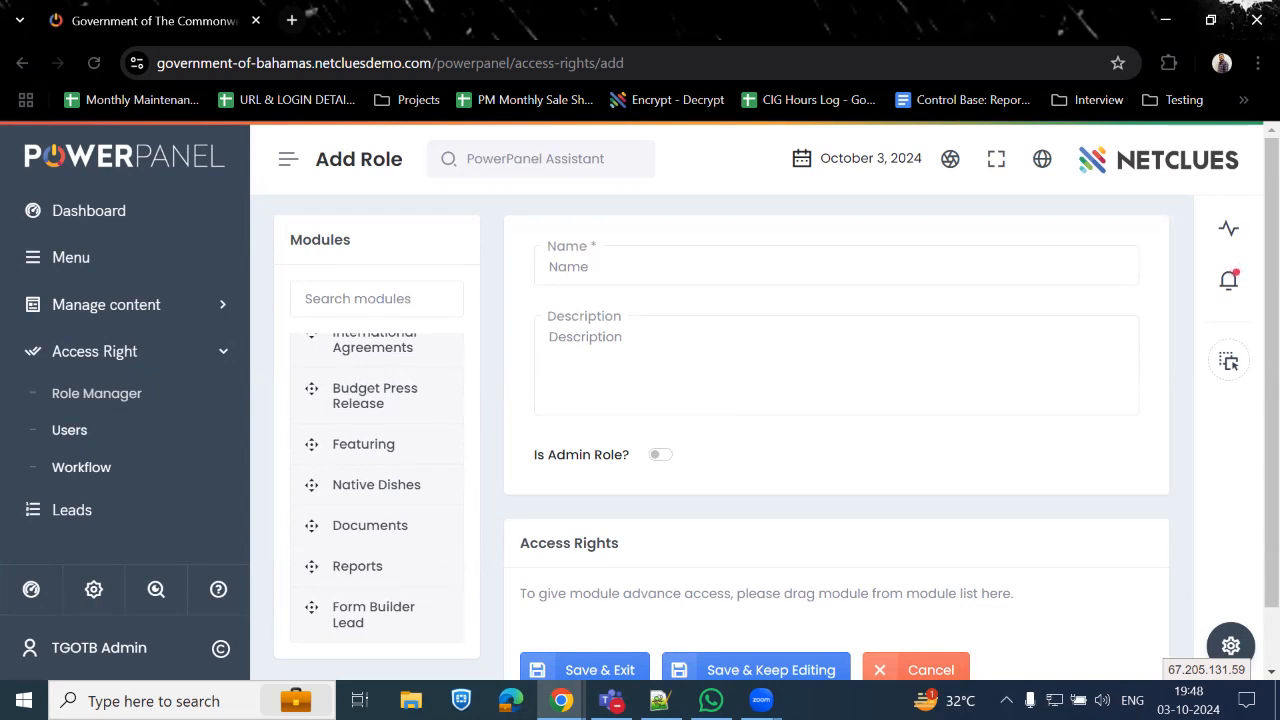
scroll(376, 450, "down", 1)
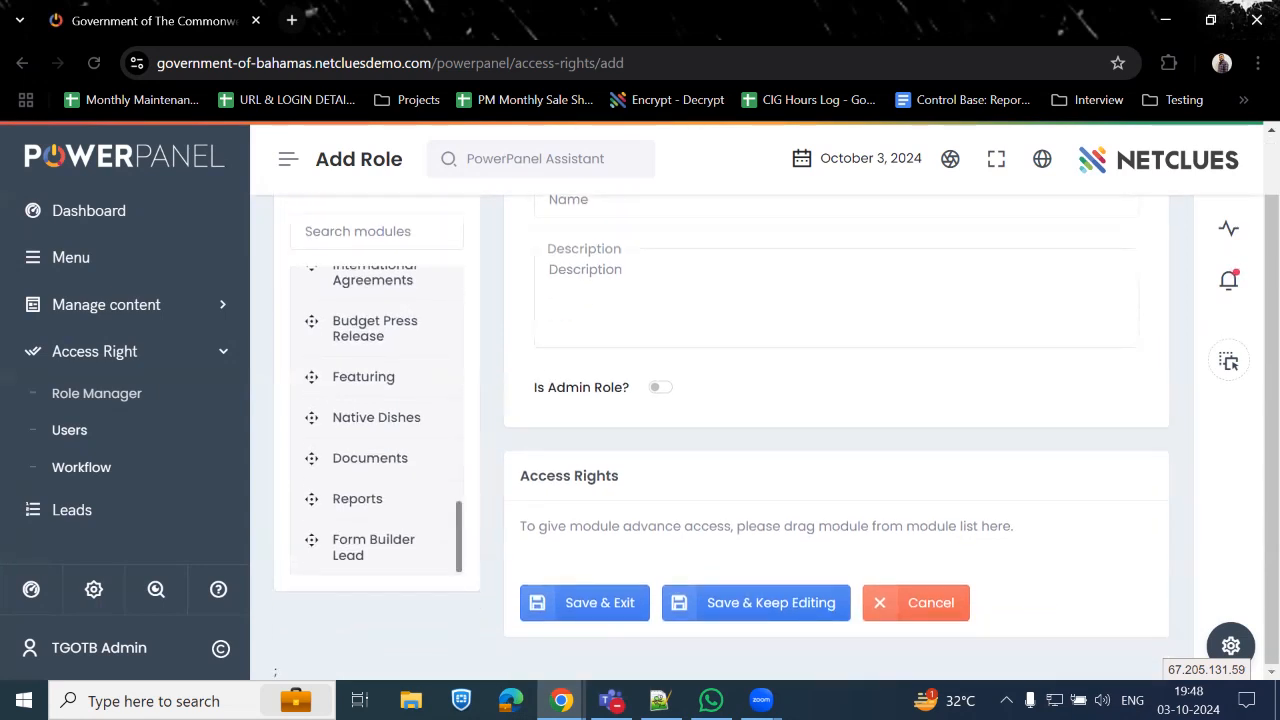
scroll(376, 450, "up", 10)
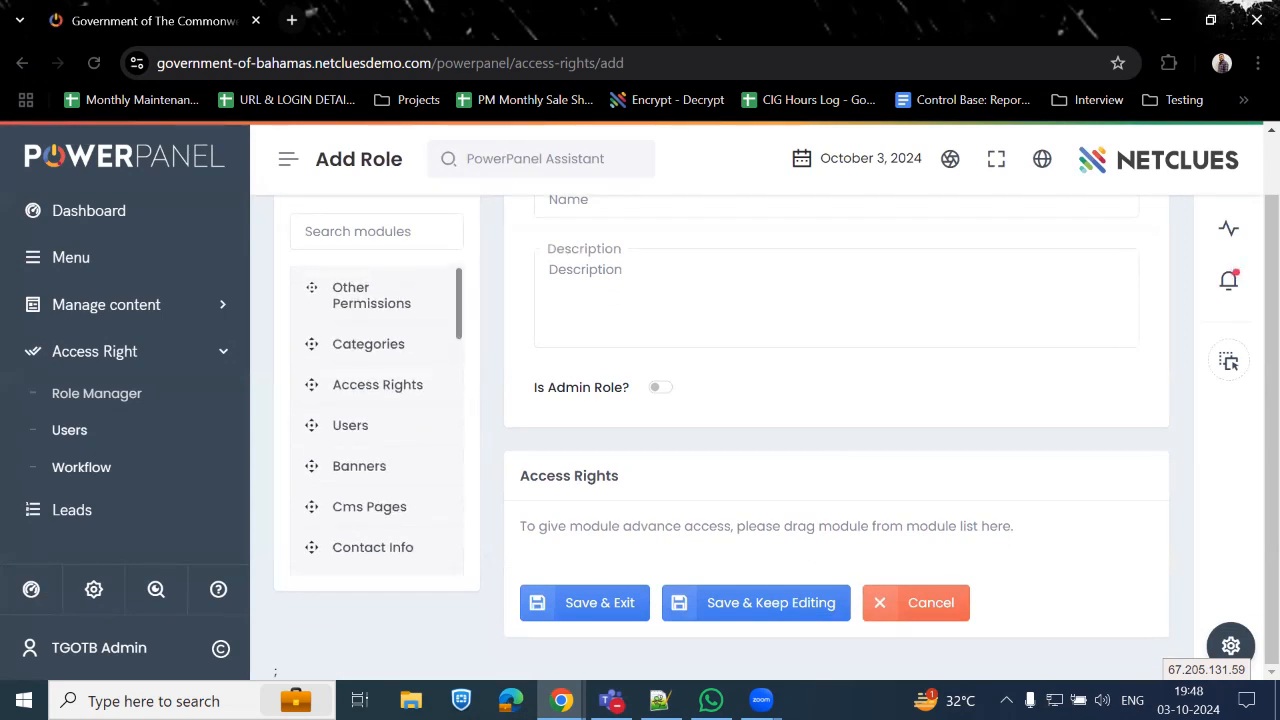
left_click_drag(359, 466, 648, 525)
- Set the Banners Select Action to List, after cycling through Add, Edit and Delete
scroll(777, 428, "down", 2)
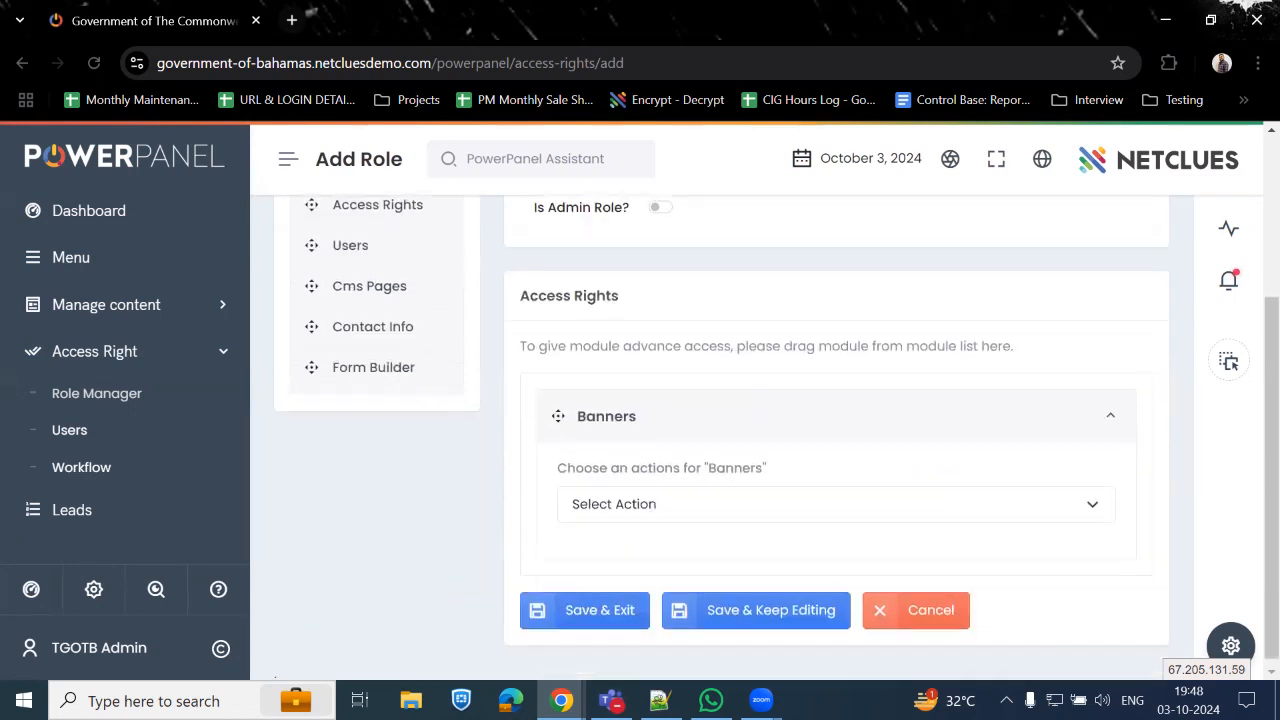
scroll(777, 428, "down", 1)
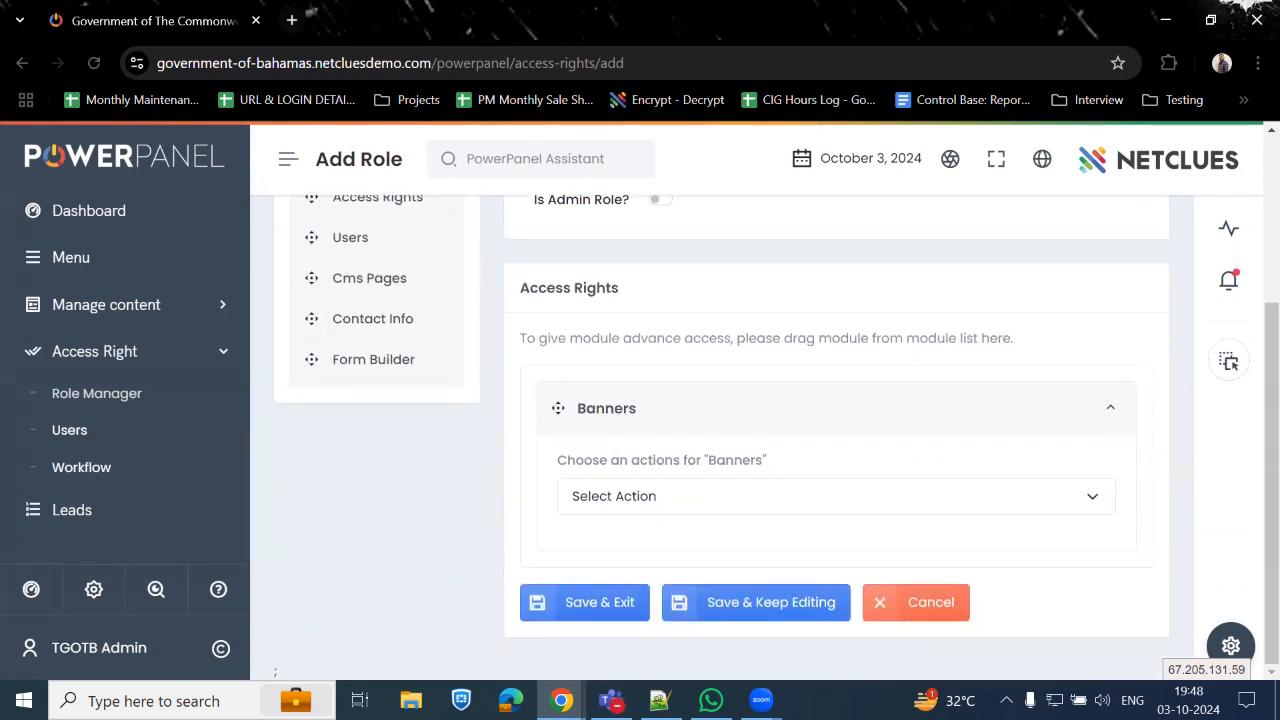
left_click(836, 497)
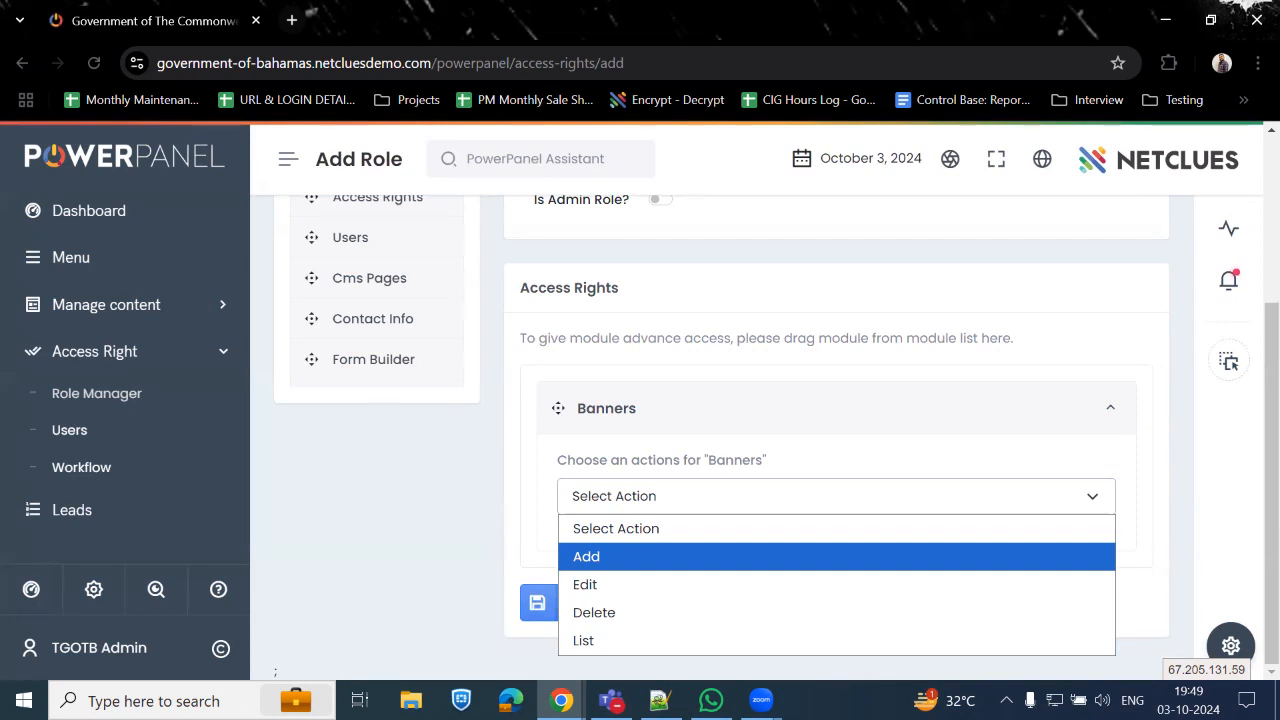
left_click(587, 557)
scroll(700, 500, "down", 1)
left_click(836, 400)
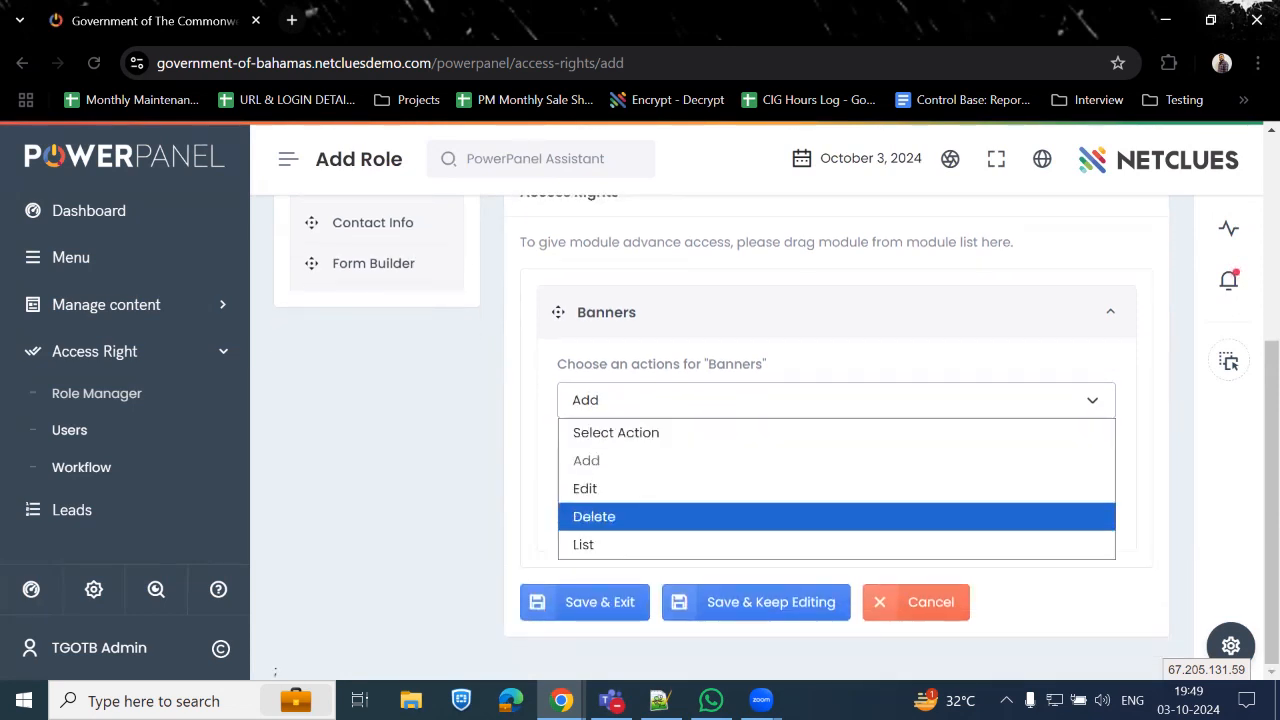
left_click(836, 489)
left_click(836, 400)
left_click(836, 517)
left_click(836, 400)
left_click(660, 545)
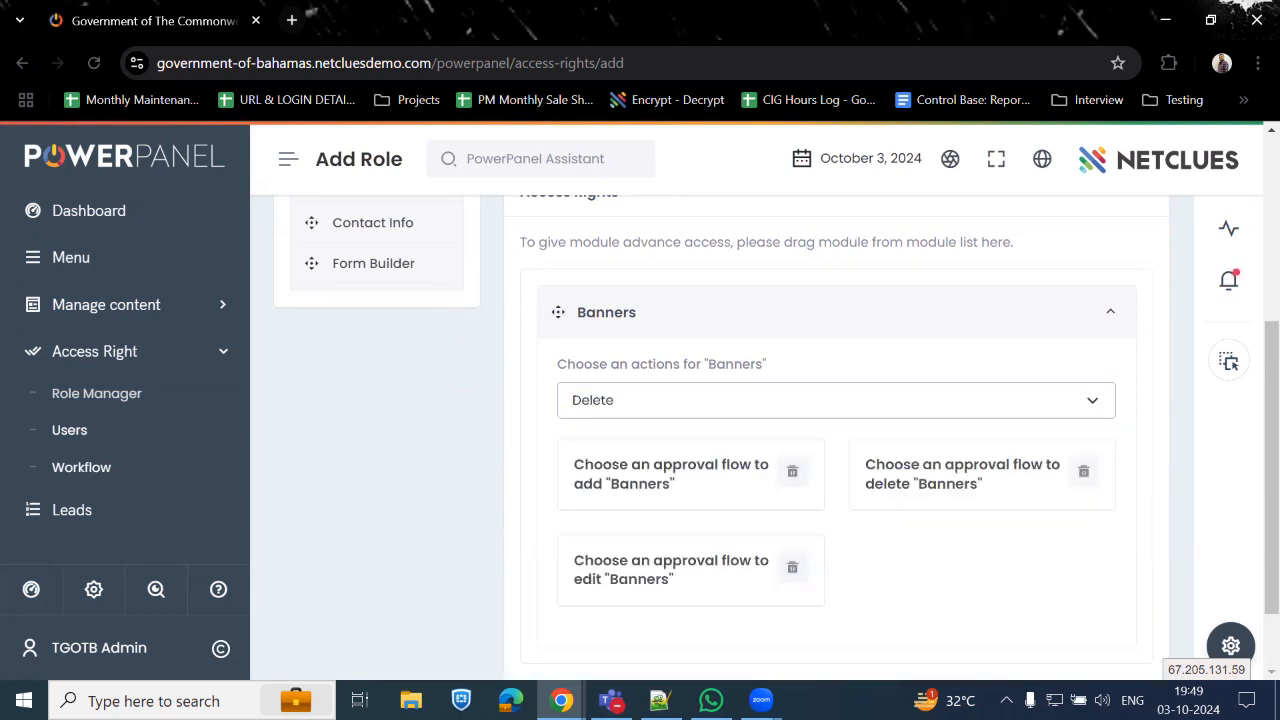
- Drag the Categories module into the role's Access Rights
scroll(700, 500, "down", 1)
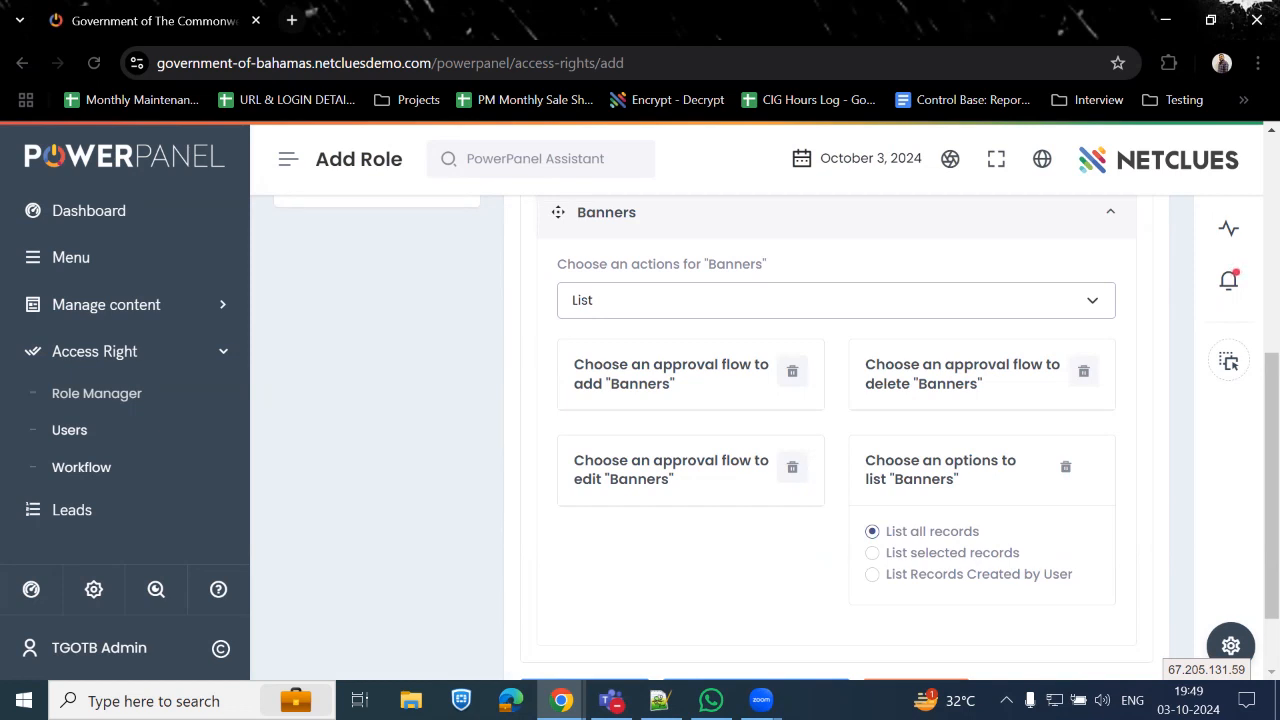
scroll(836, 420, "down", 1)
scroll(836, 430, "up", 1)
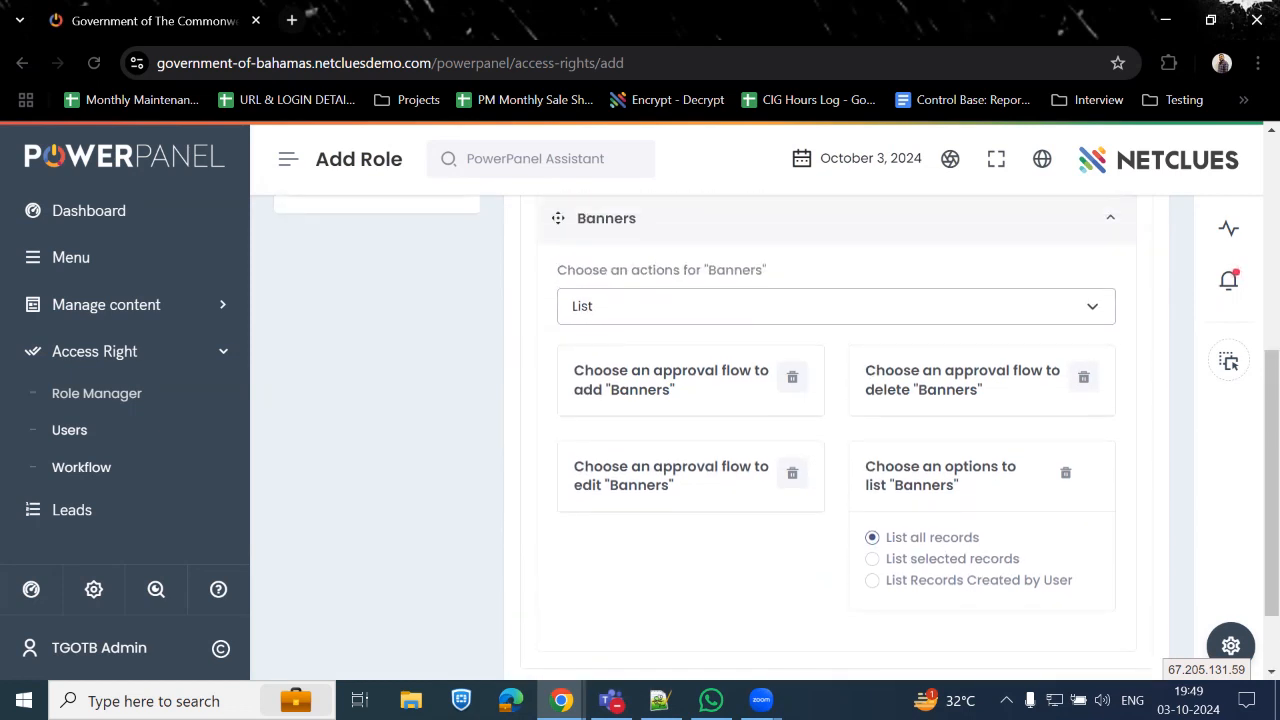
scroll(836, 430, "up", 4)
left_click_drag(368, 366, 687, 610)
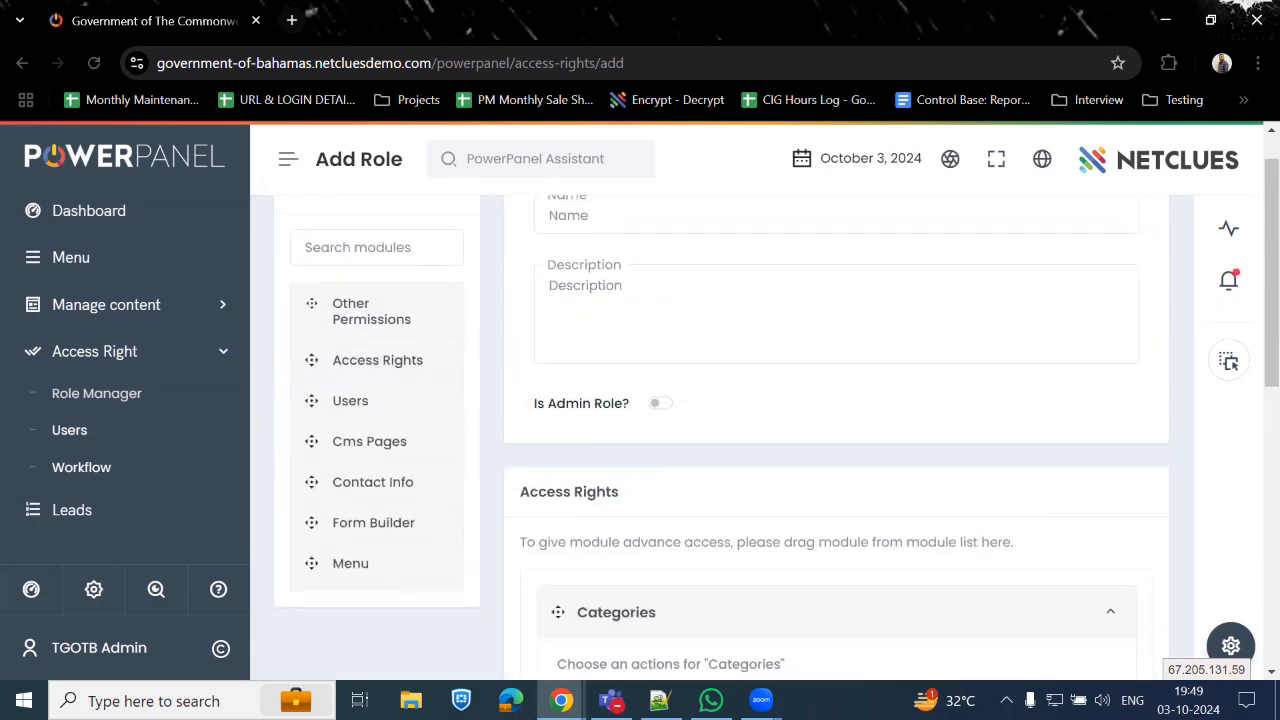
scroll(687, 610, "down", 2)
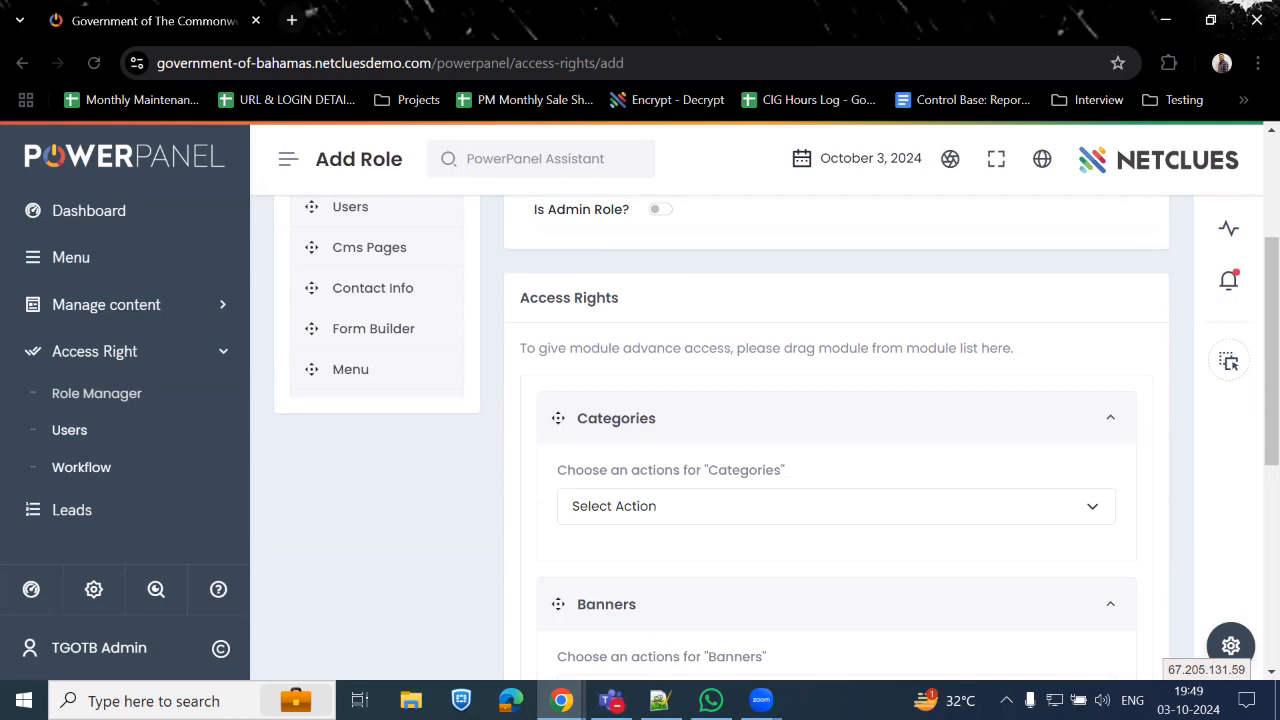
left_click(836, 507)
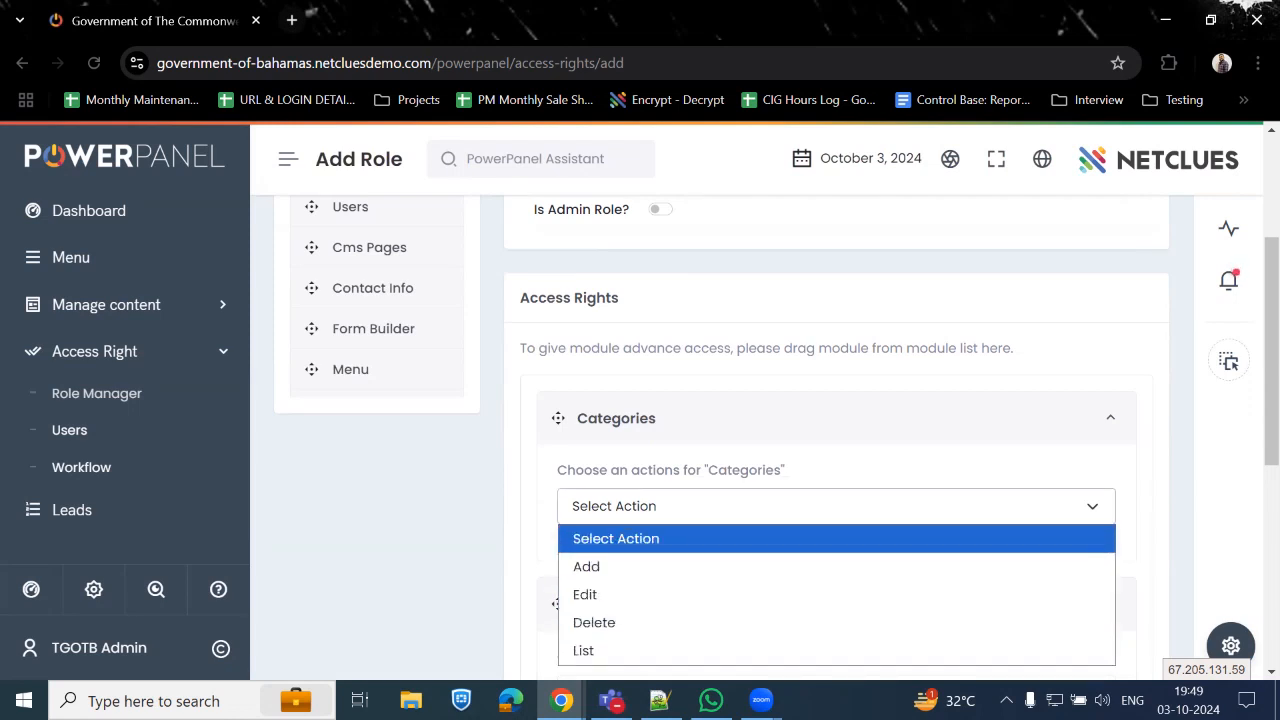
left_click(836, 470)
scroll(836, 470, "down", 1)
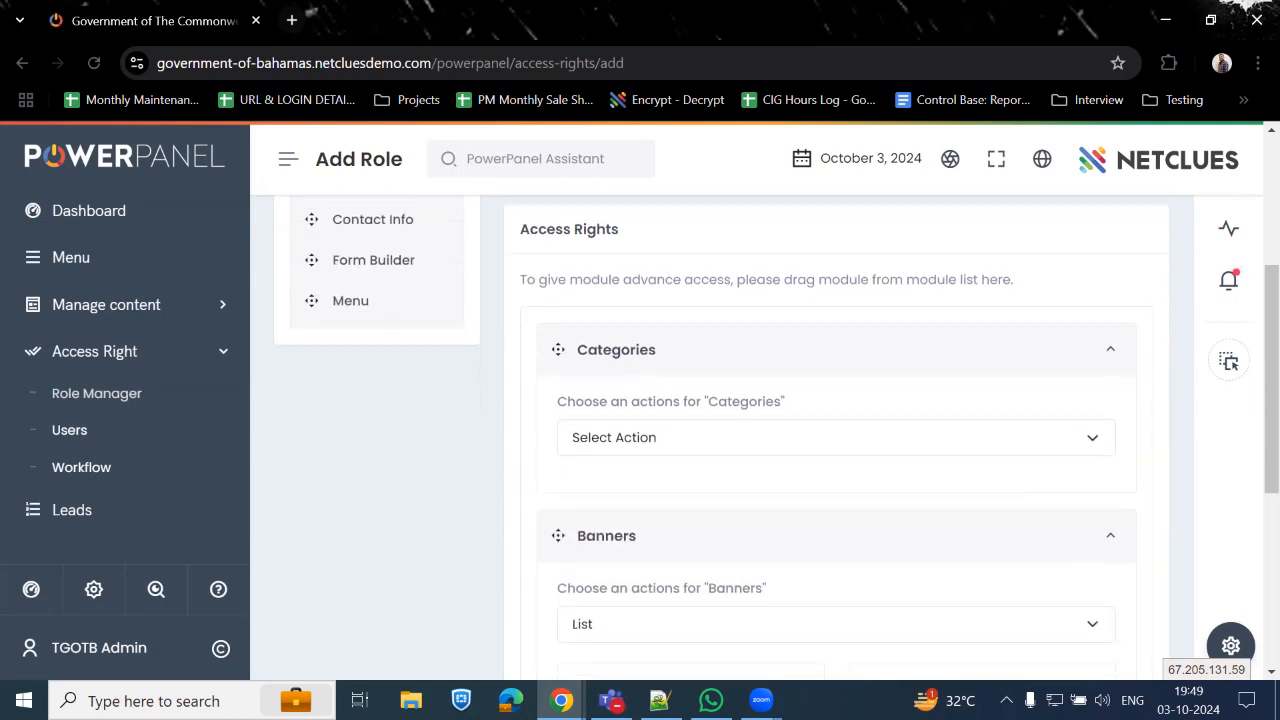
scroll(836, 470, "up", 2)
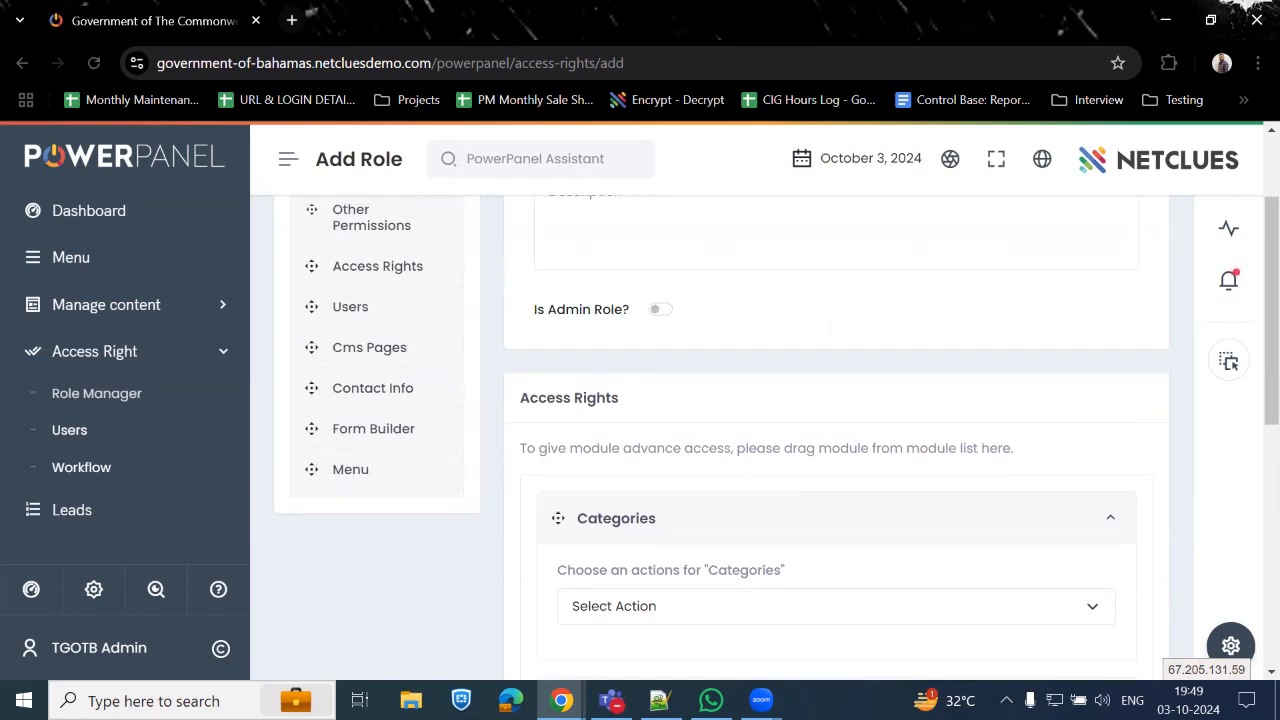
scroll(375, 450, "up", 2)
scroll(375, 450, "down", 2)
scroll(375, 490, "down", 4)
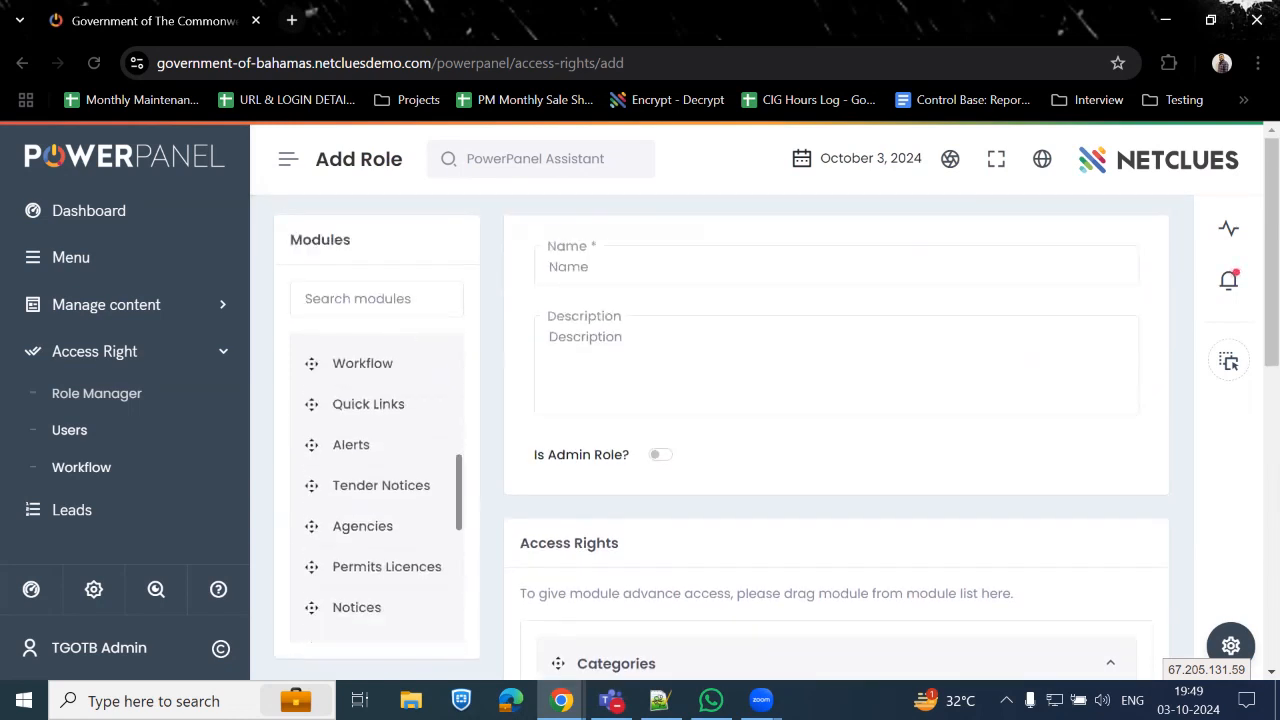
scroll(375, 490, "up", 1)
scroll(375, 490, "down", 7)
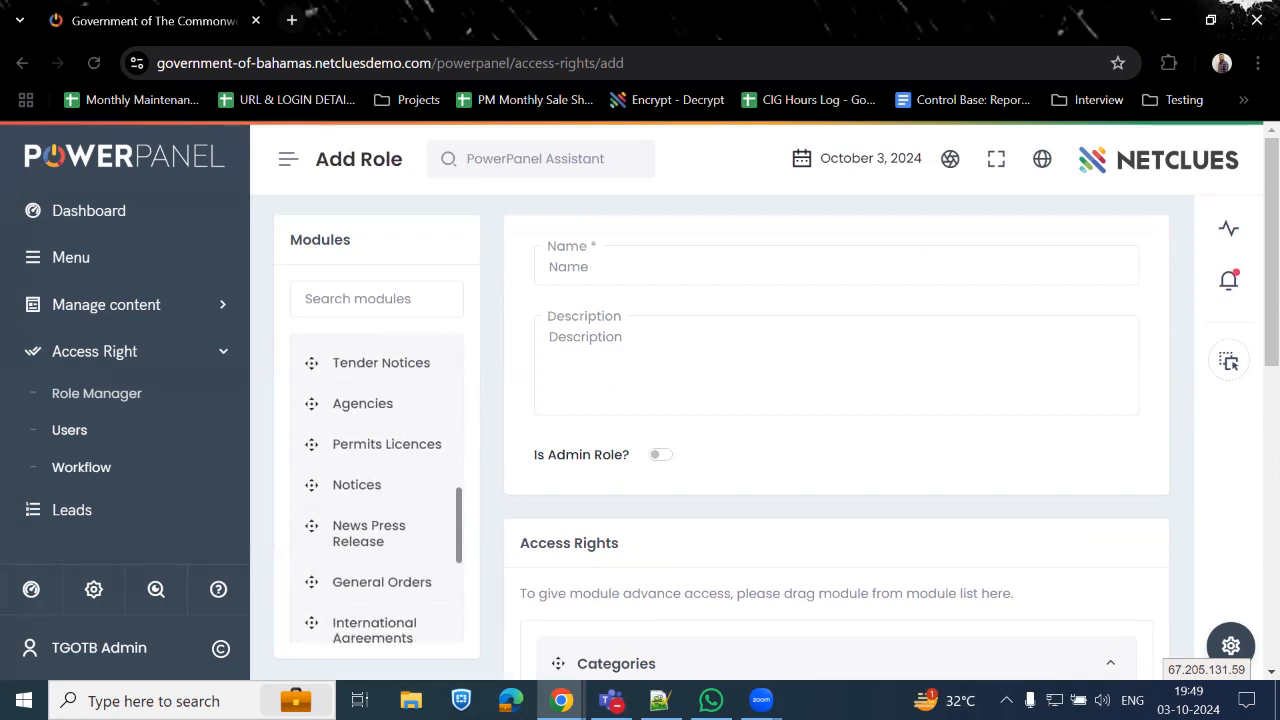
scroll(375, 490, "up", 3)
scroll(836, 450, "up", 2)
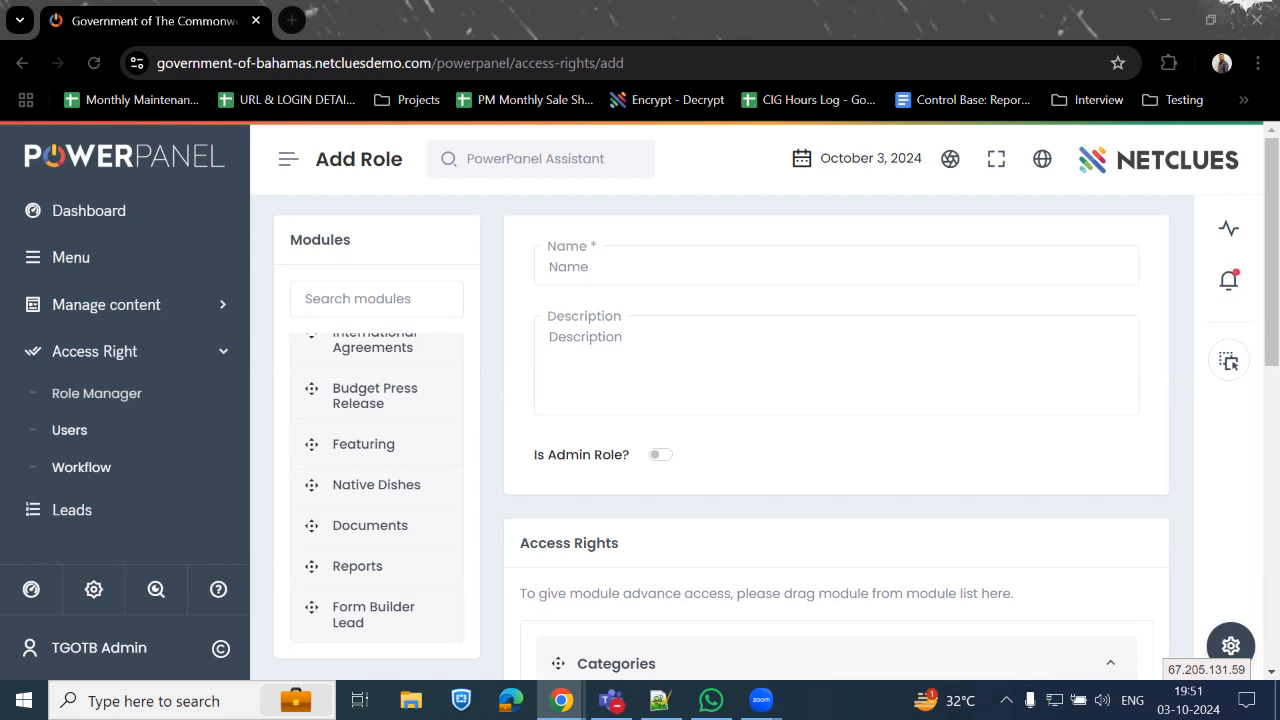
scroll(376, 490, "up", 3)
scroll(376, 490, "down", 1)
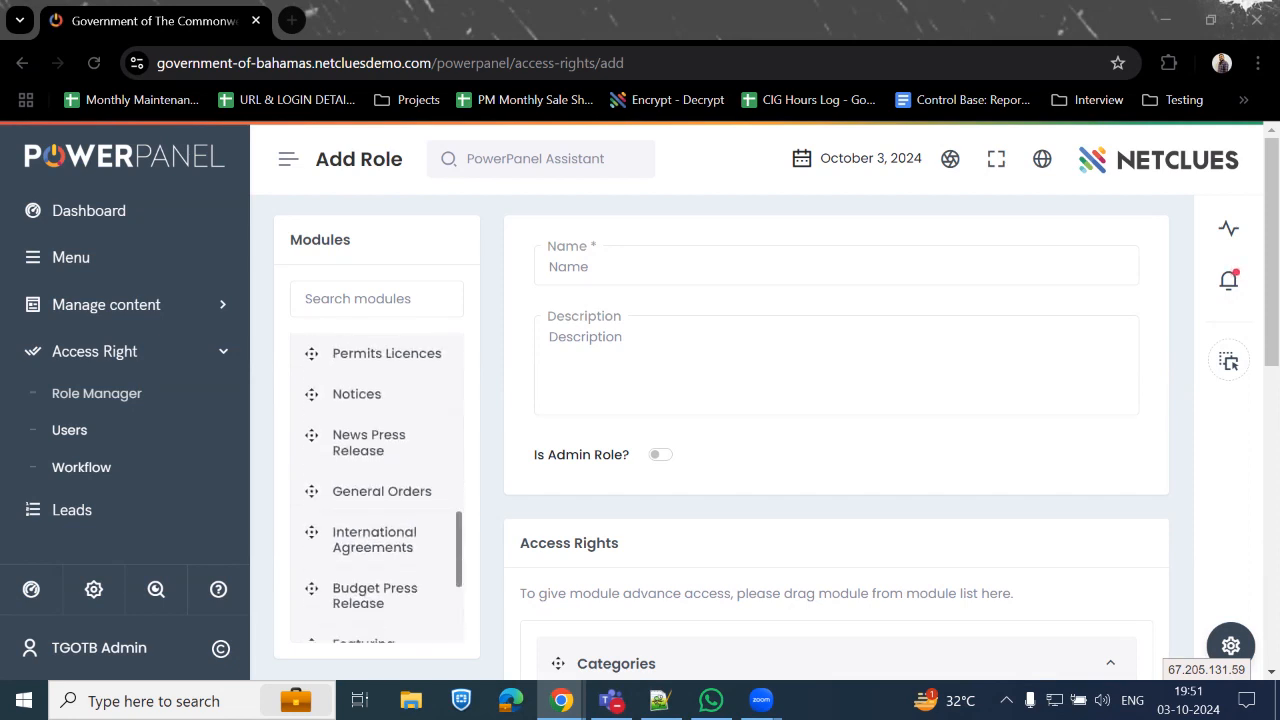
scroll(376, 490, "up", 4)
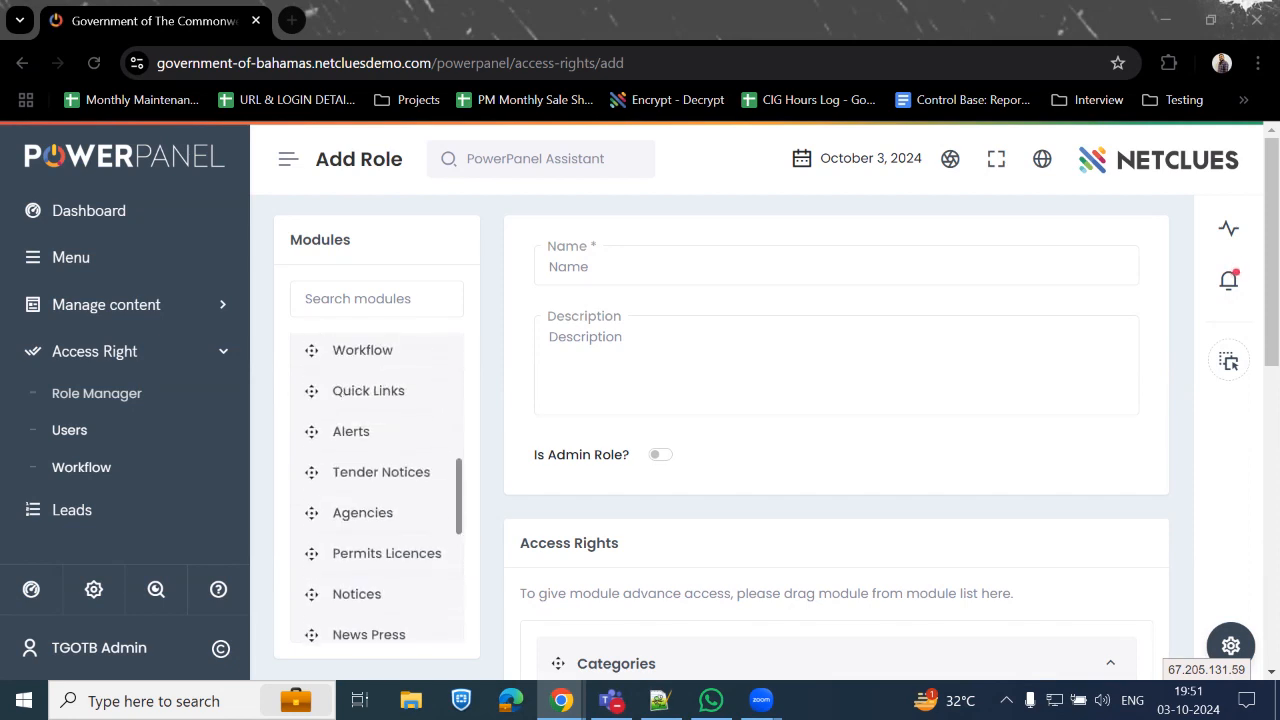
scroll(376, 490, "up", 2)
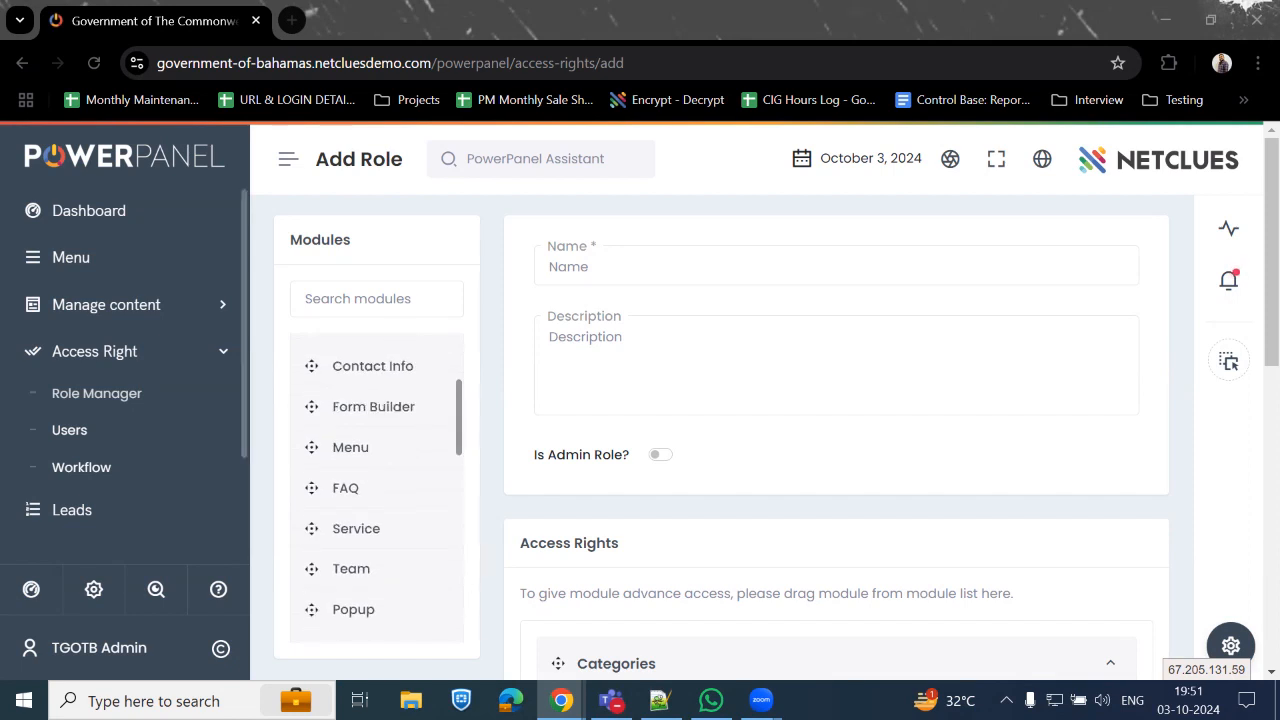
scroll(376, 490, "down", 2)
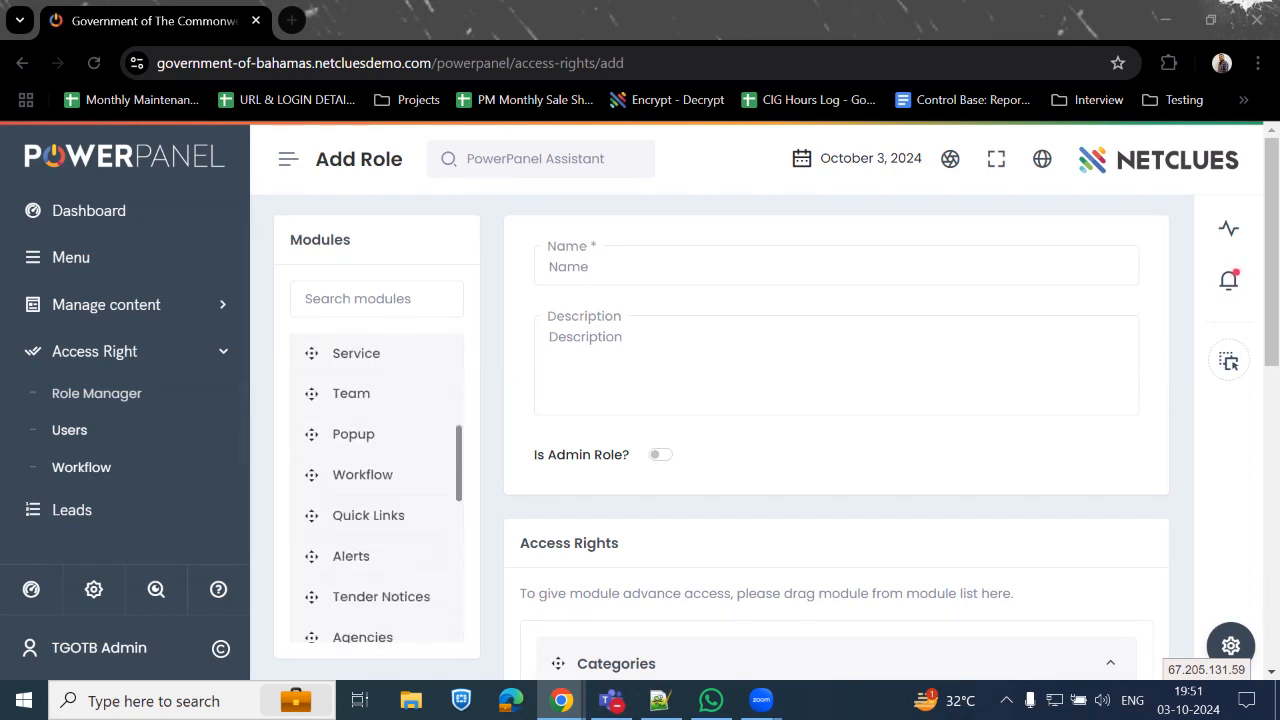
scroll(376, 490, "down", 3)
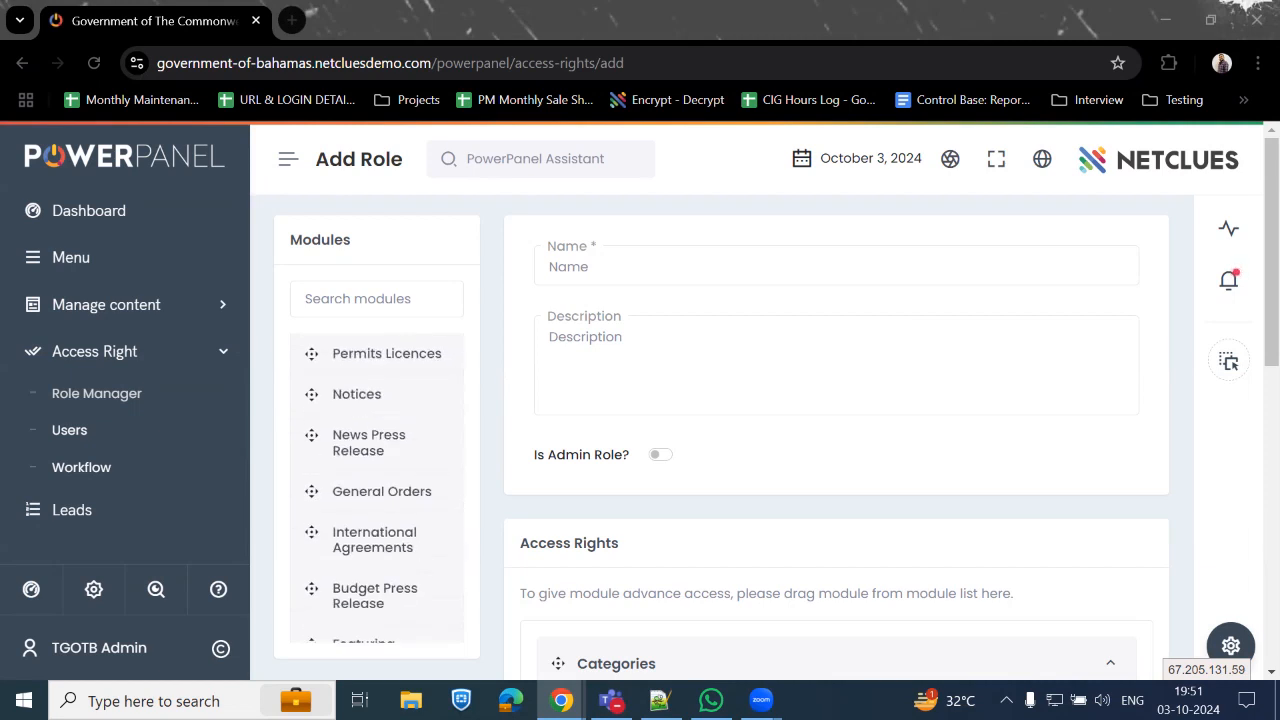
- Drag News Press Release from Modules into the role's Access Rights
left_click_drag(311, 442, 660, 645)
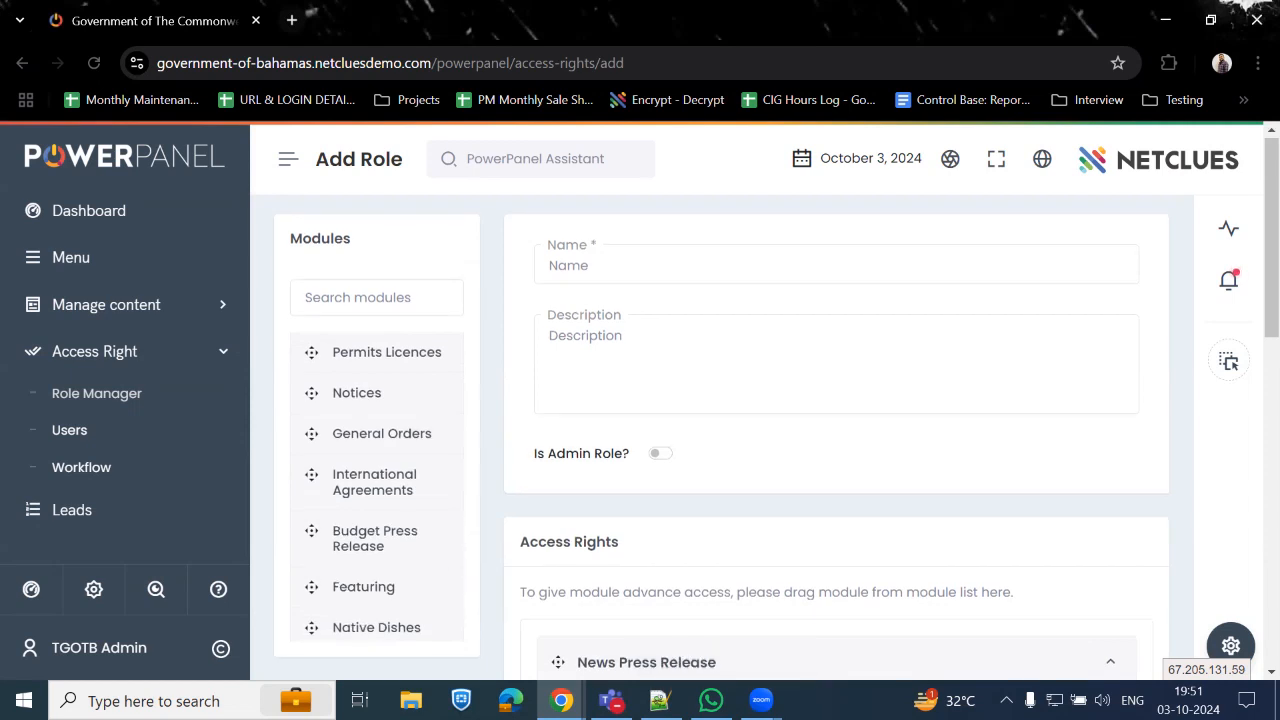
scroll(836, 440, "down", 5)
scroll(836, 440, "up", 2)
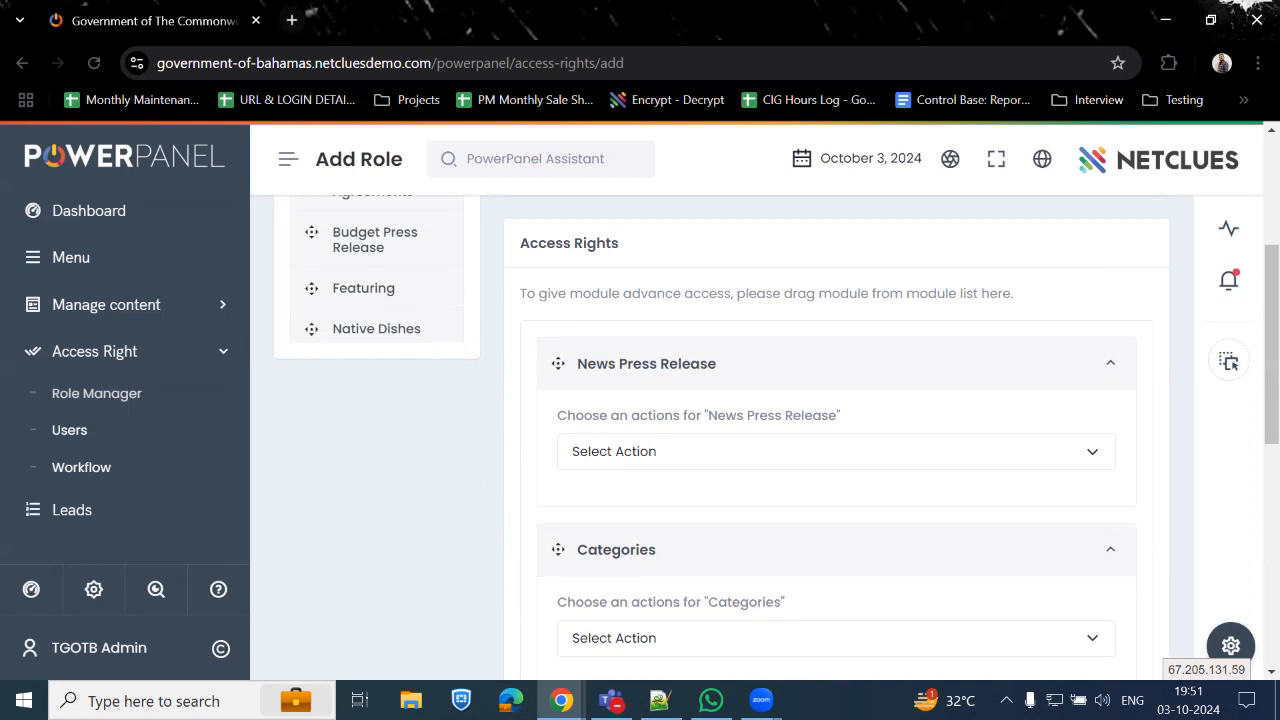
- Set the News Press Release action to List, after cycling through Add, Edit and Delete
left_click(836, 452)
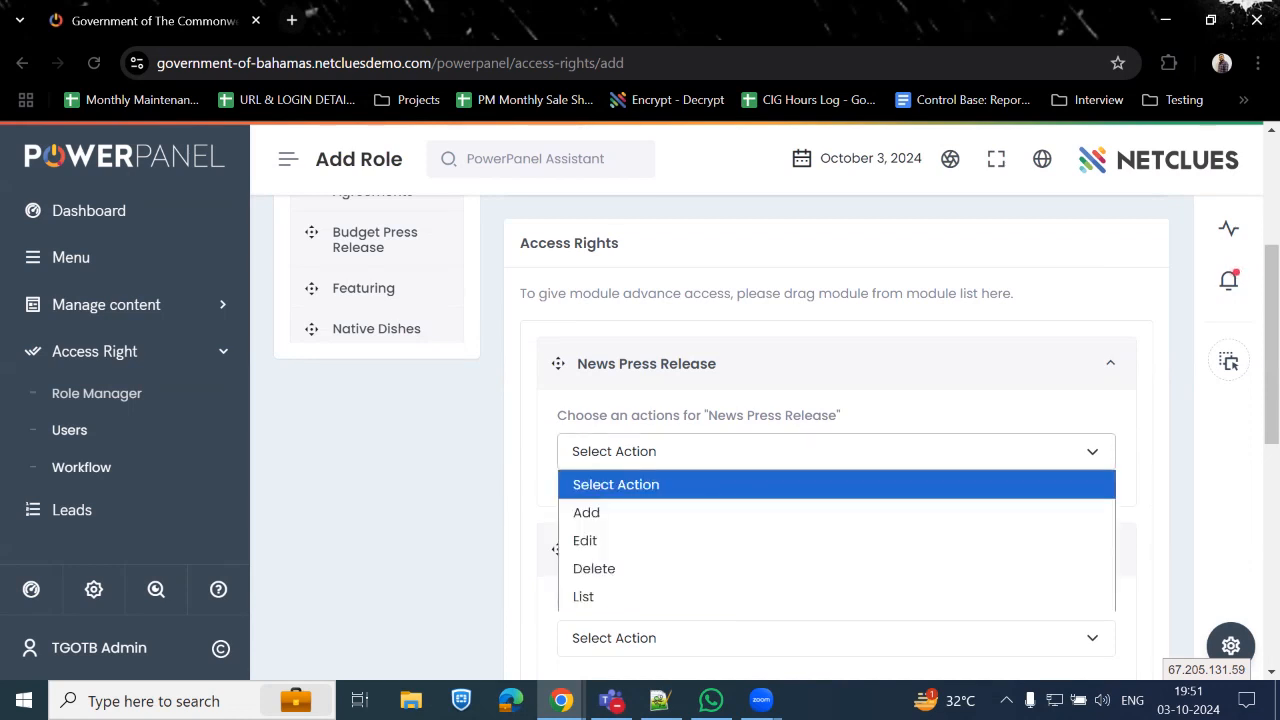
scroll(836, 452, "down", 1)
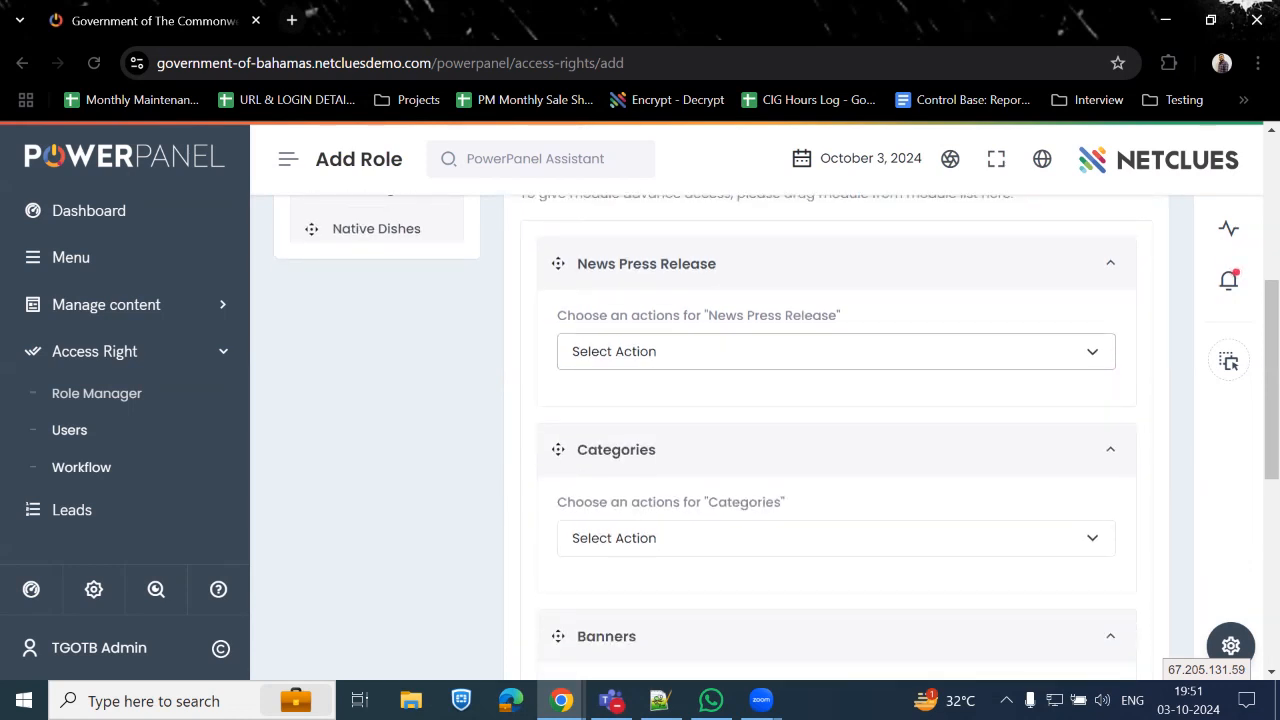
left_click(836, 352)
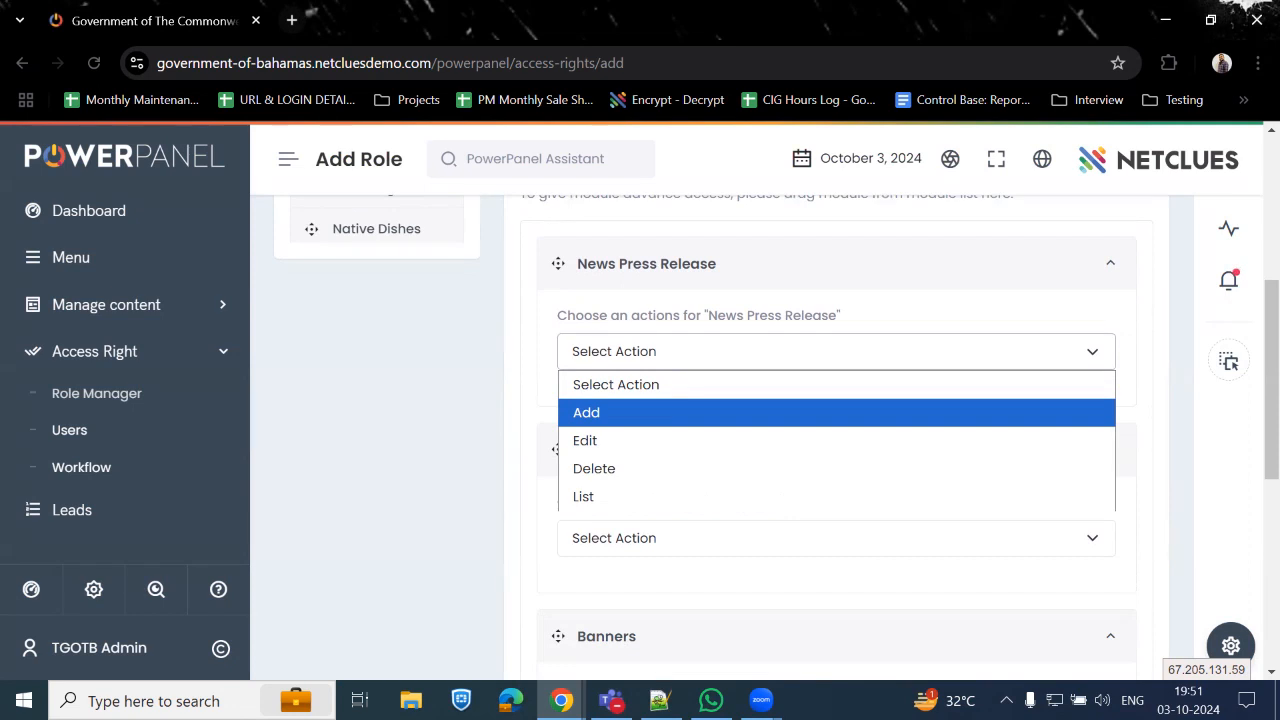
left_click(836, 413)
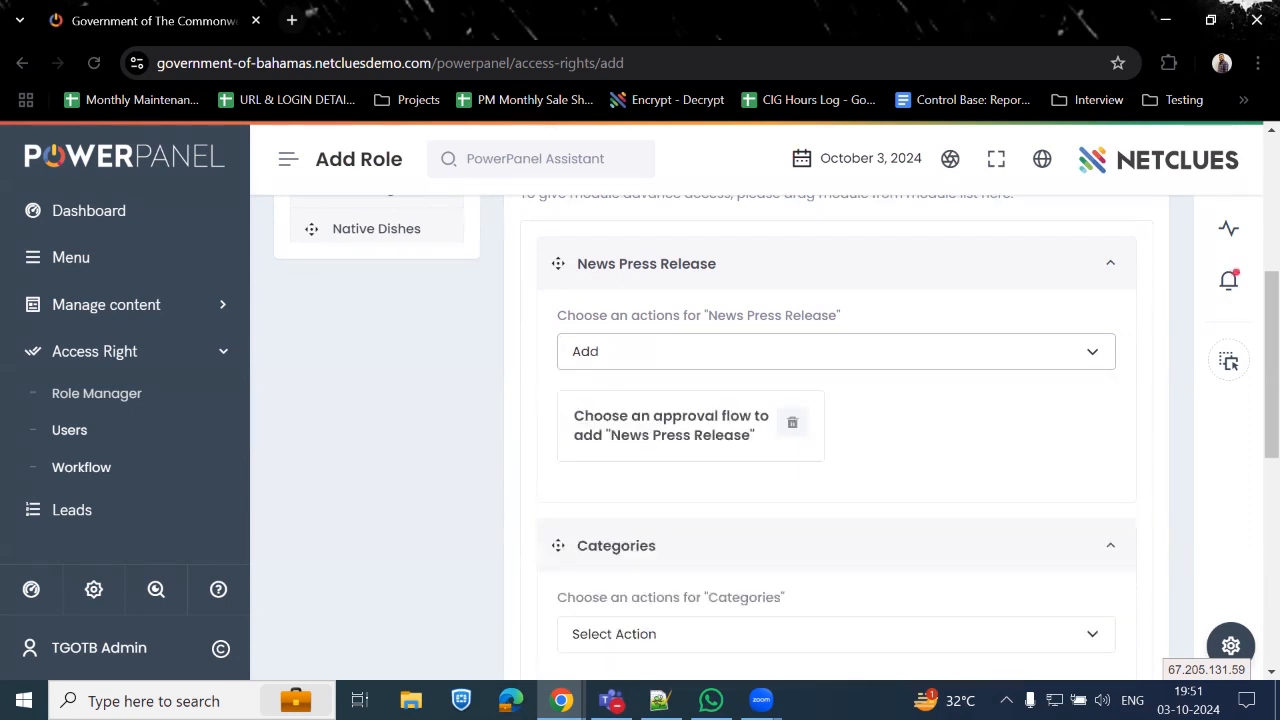
left_click(836, 351)
left_click(836, 440)
left_click(836, 351)
key("Down")
key("alt+Down")
key("Down")
key("Return")
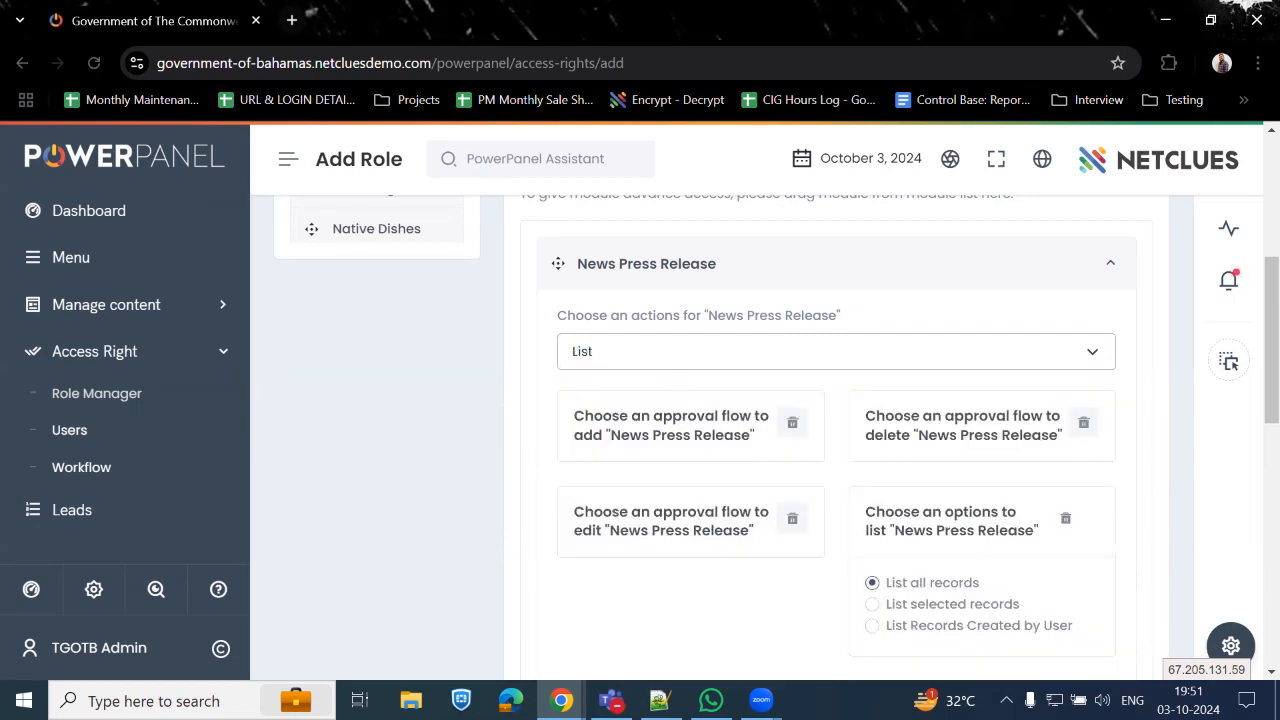
scroll(836, 420, "down", 1)
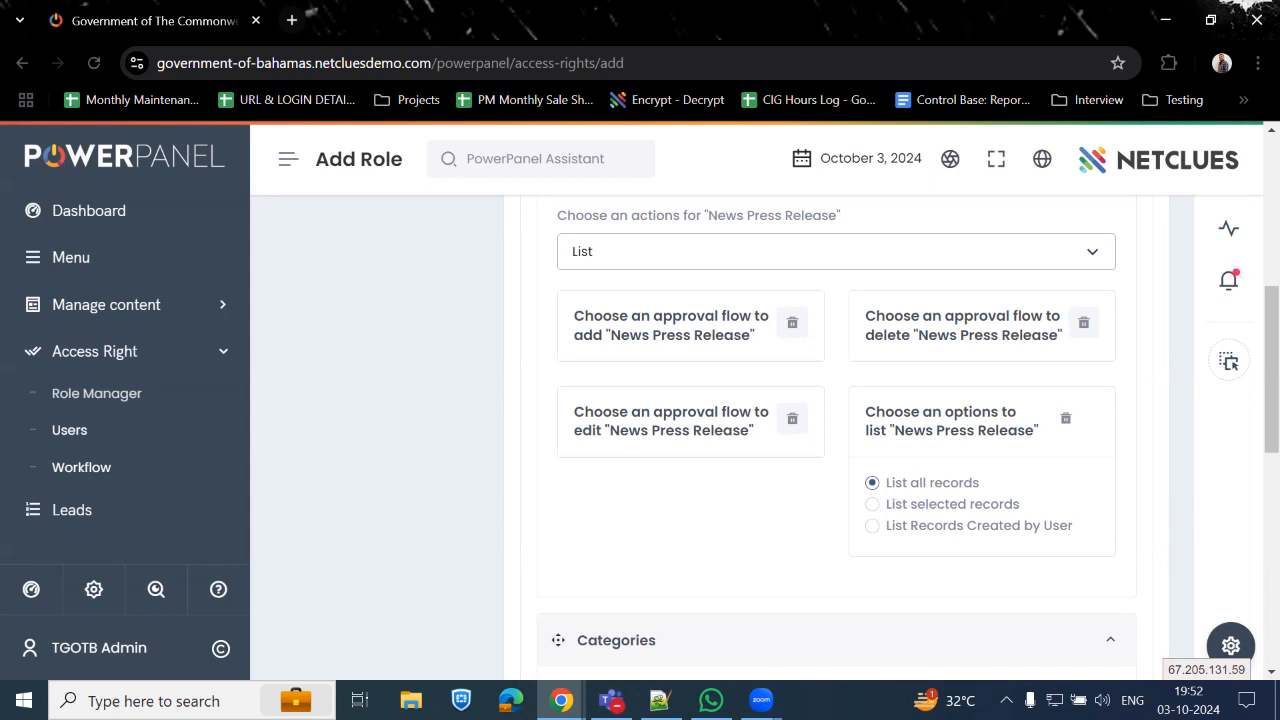
- Choose List selected records for News Press Release, then List Records Created by User
left_click(873, 504)
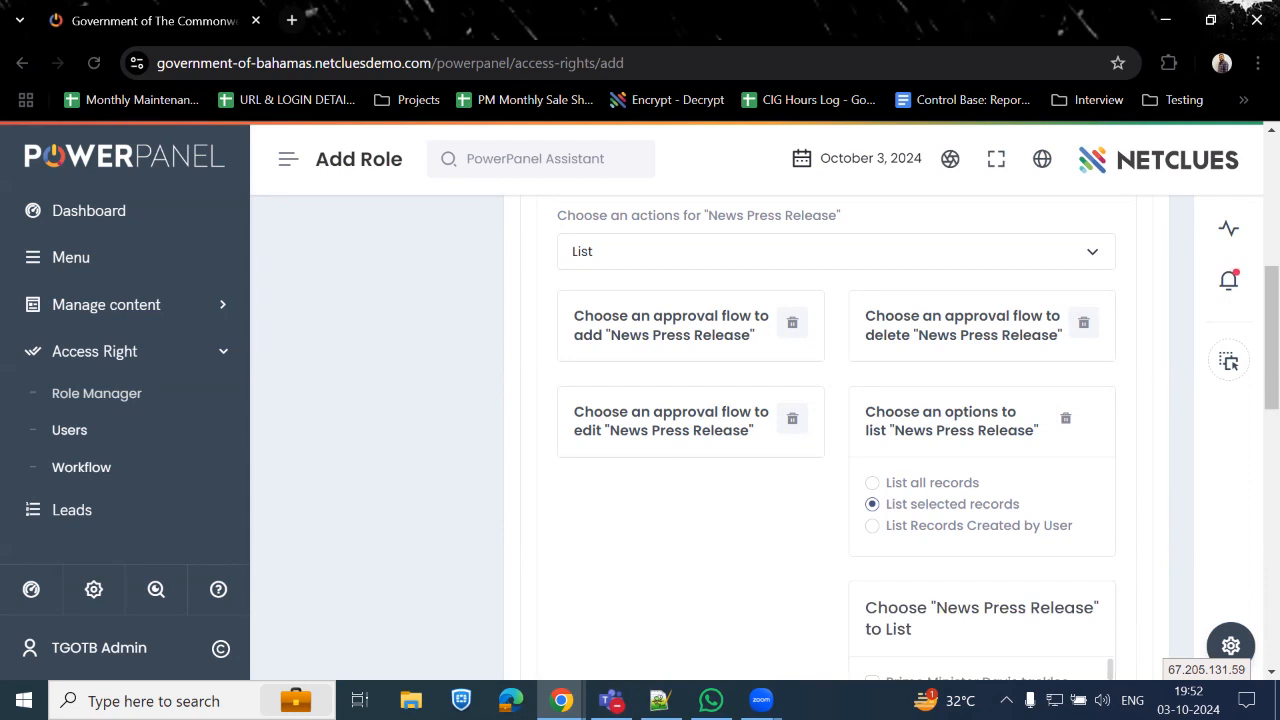
scroll(835, 430, "down", 2)
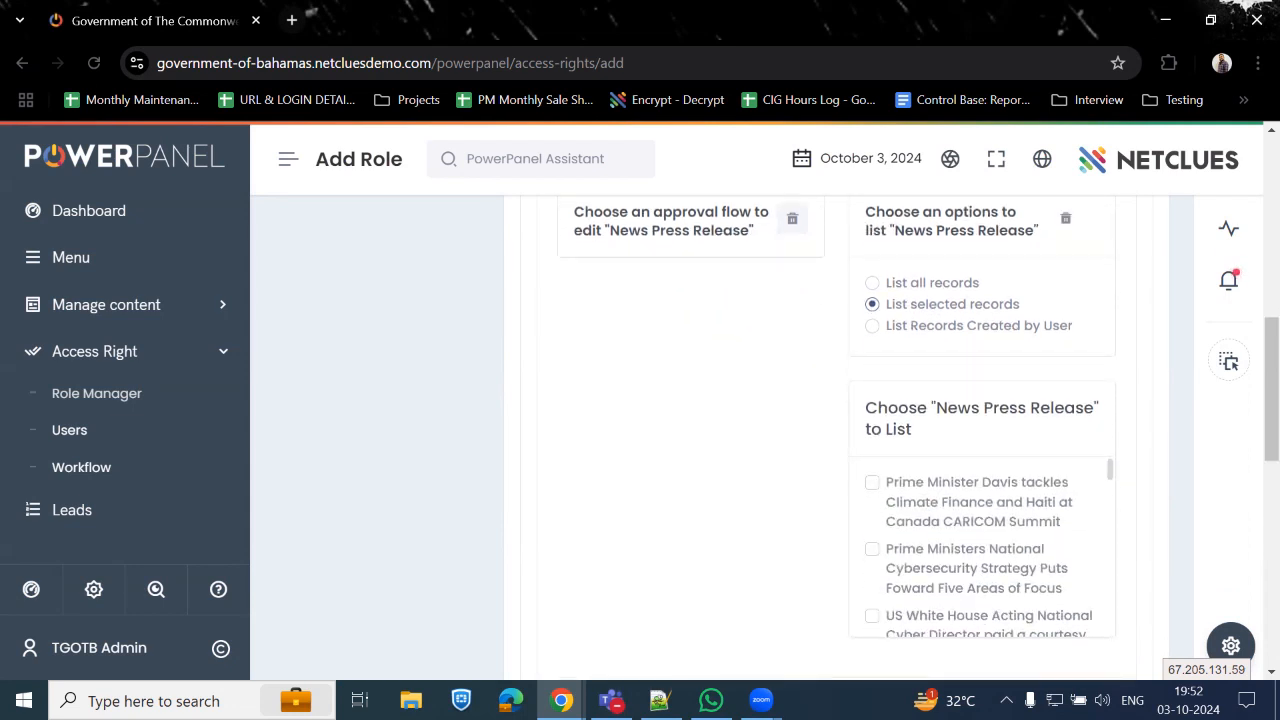
scroll(980, 545, "down", 3)
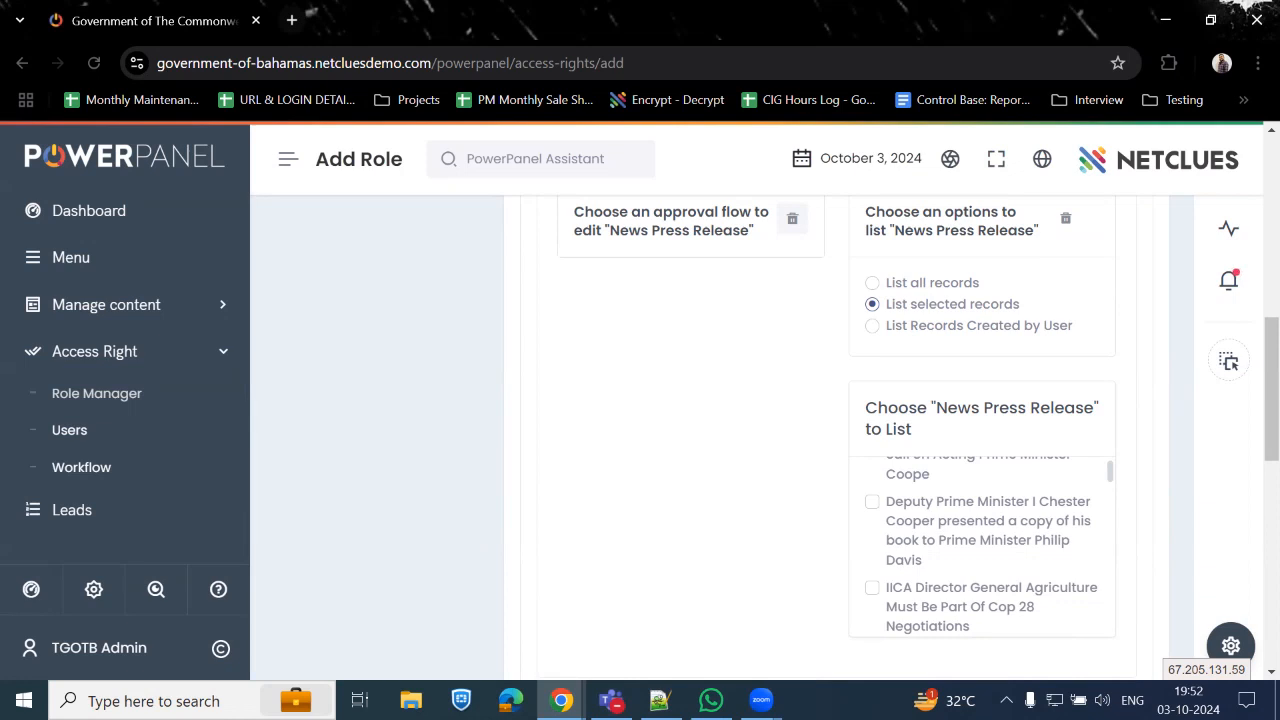
left_click(873, 326)
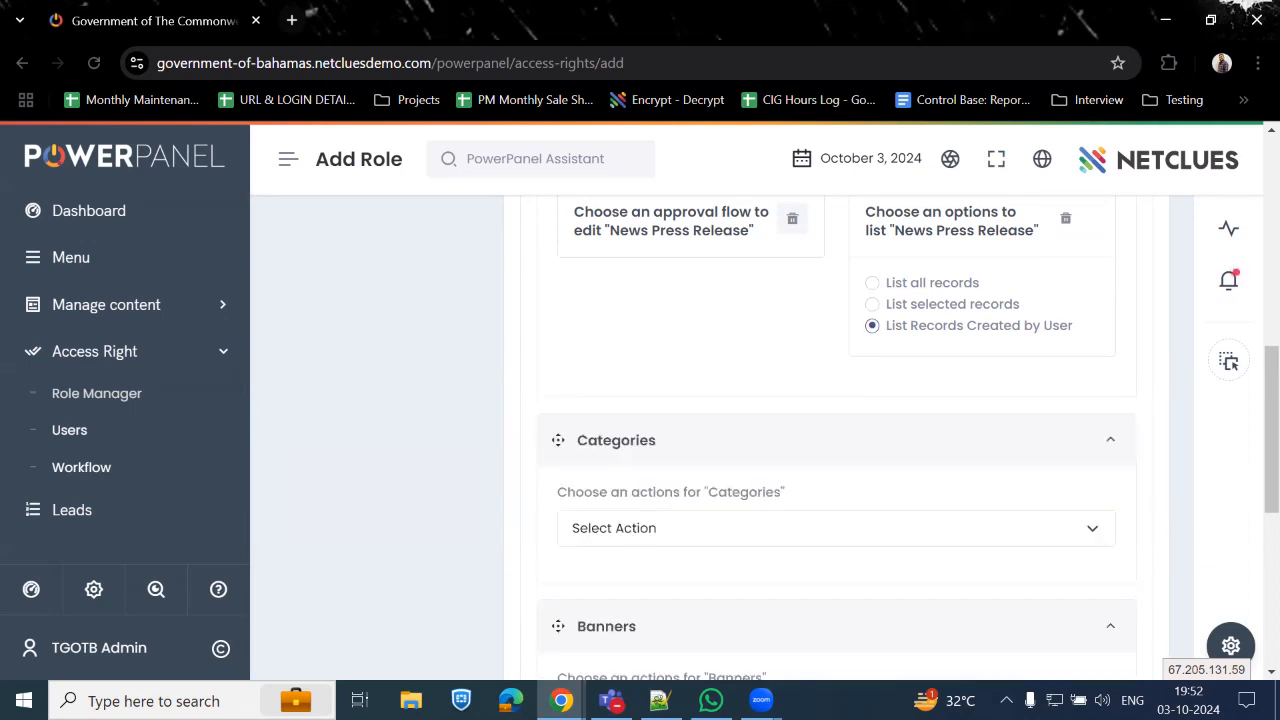
scroll(836, 440, "up", 1)
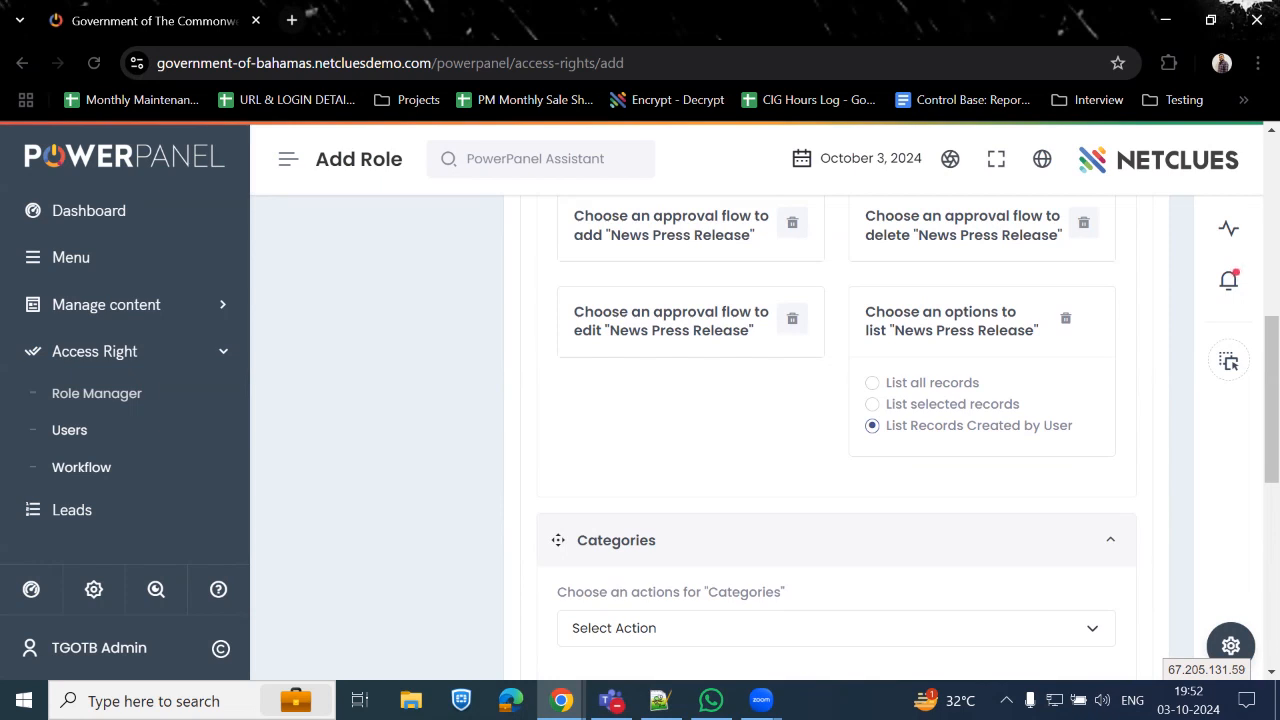
scroll(836, 430, "up", 1)
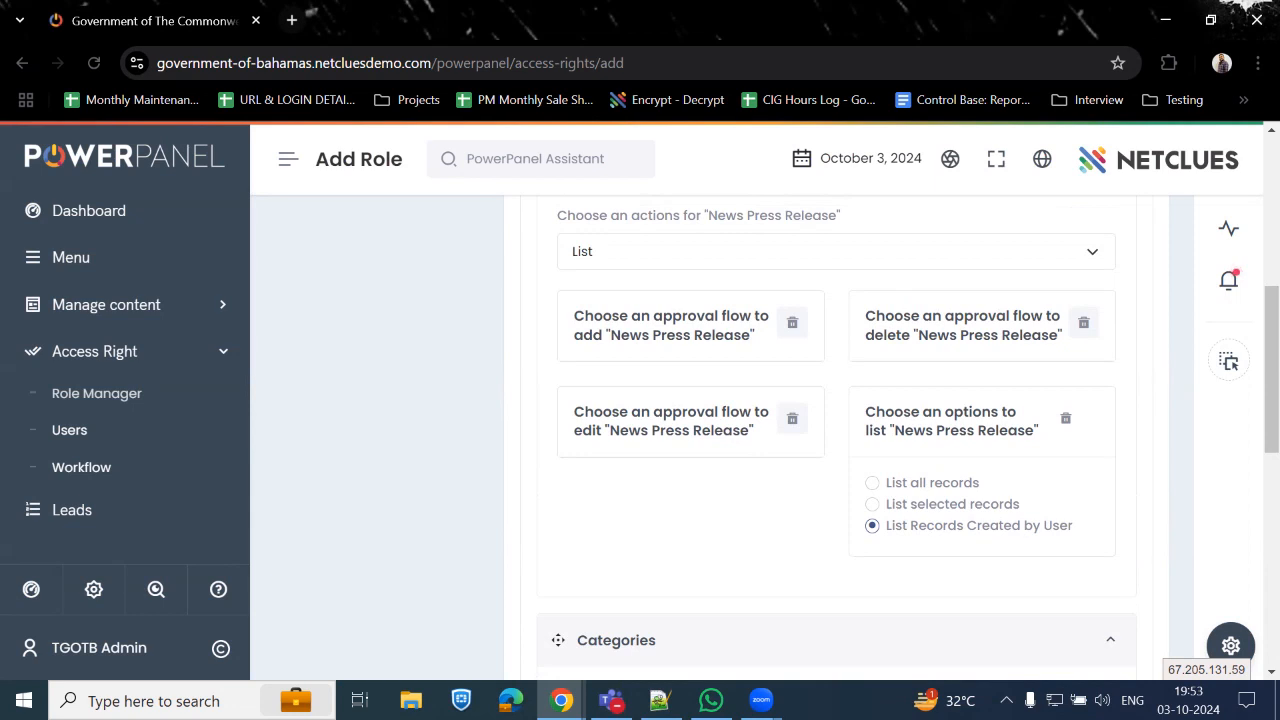
scroll(836, 430, "up", 5)
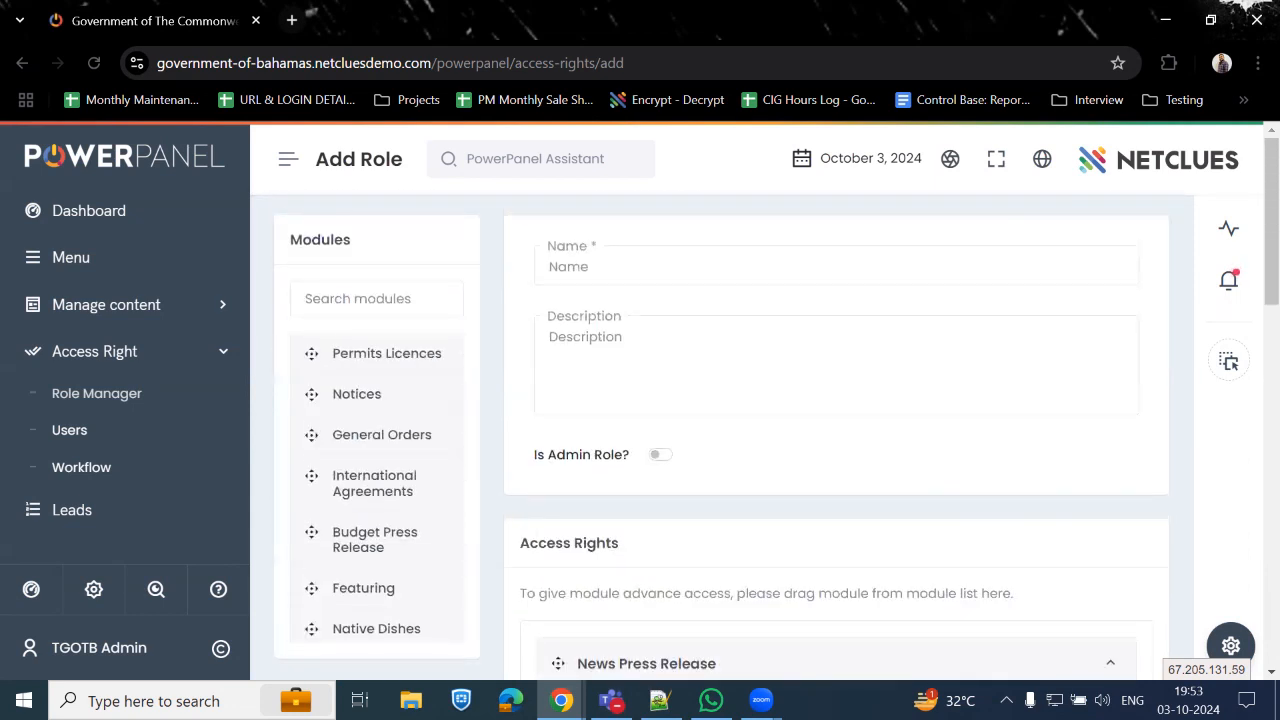
left_click_drag(386, 353, 786, 640)
scroll(836, 430, "down", 3)
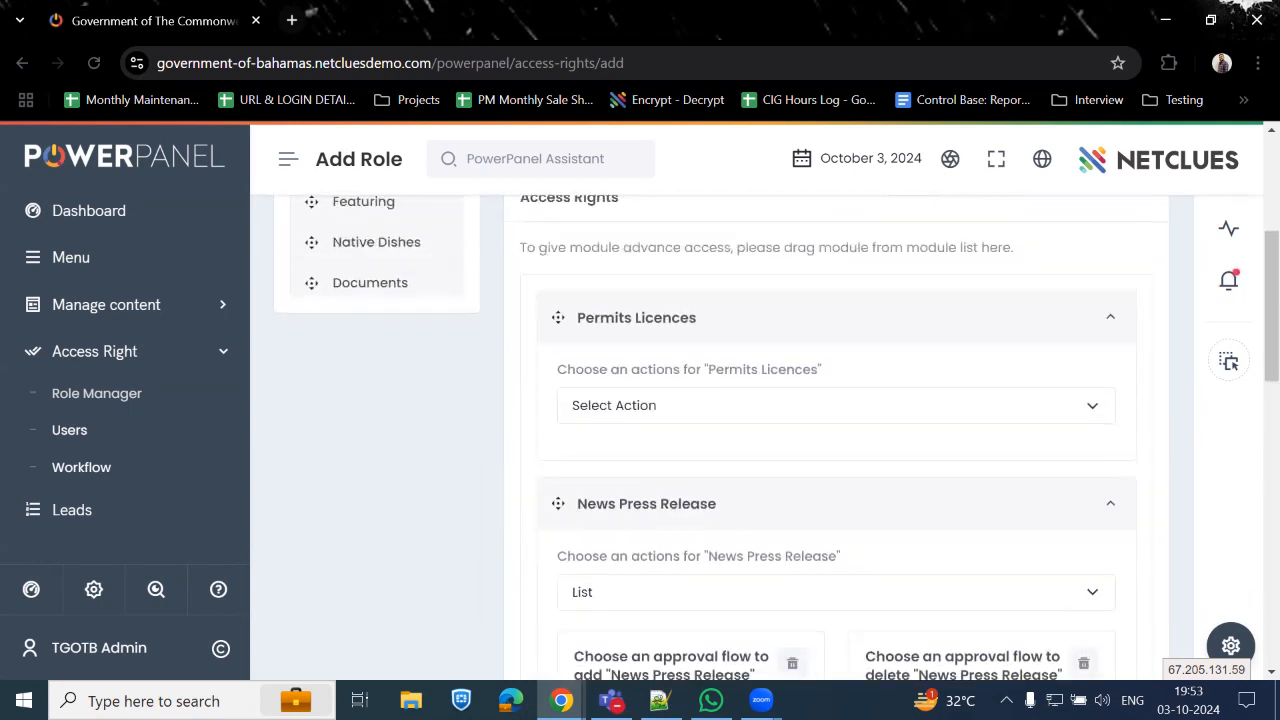
left_click(836, 451)
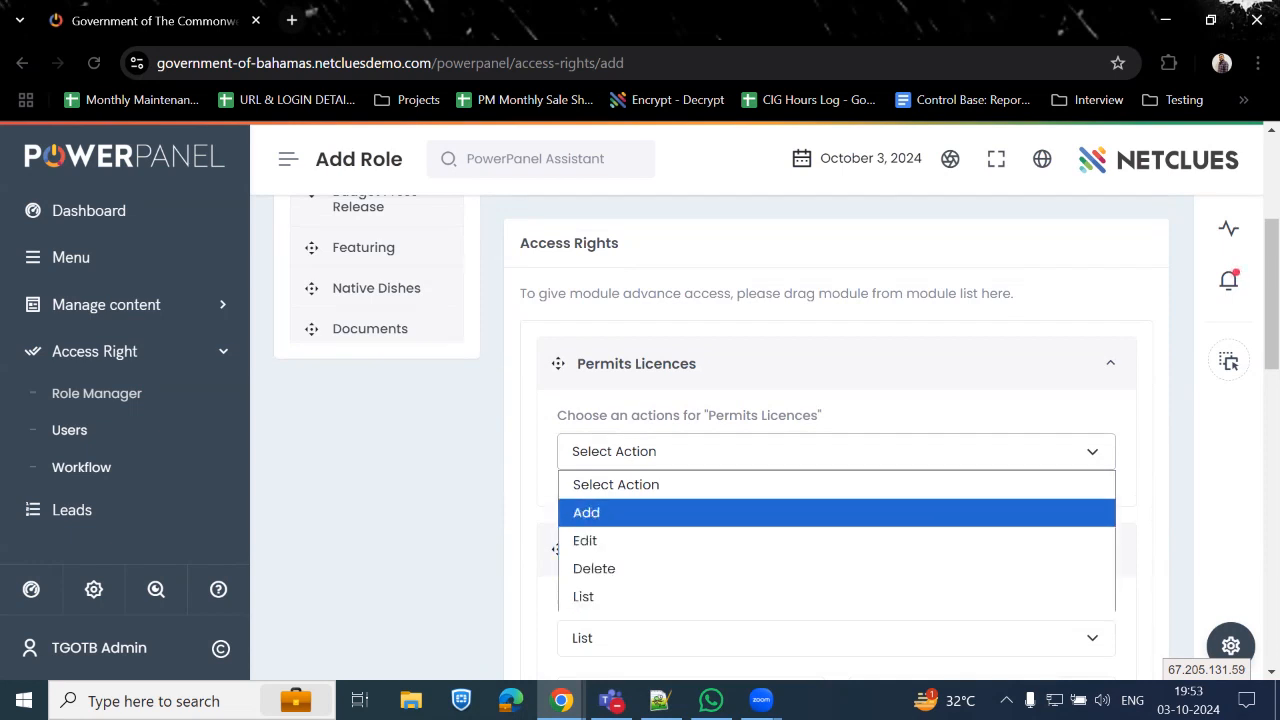
key("Escape")
scroll(836, 440, "up", 1)
scroll(836, 440, "up", 2)
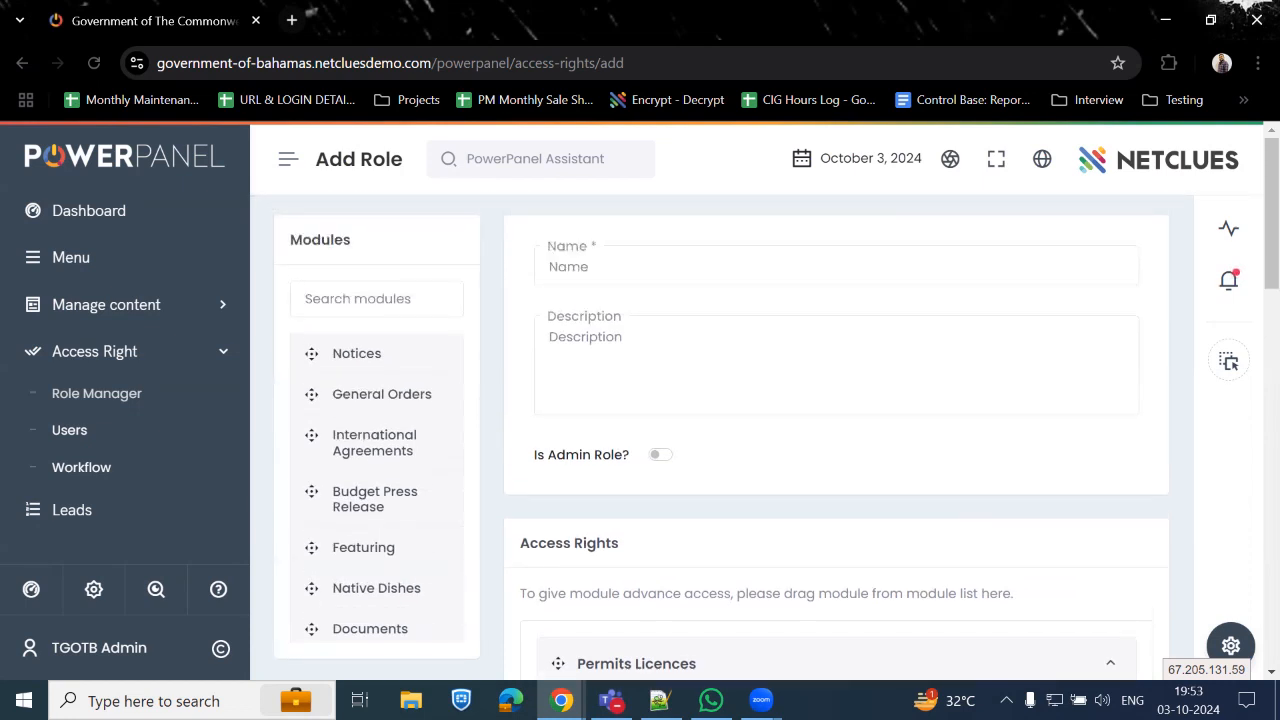
scroll(376, 490, "down", 5)
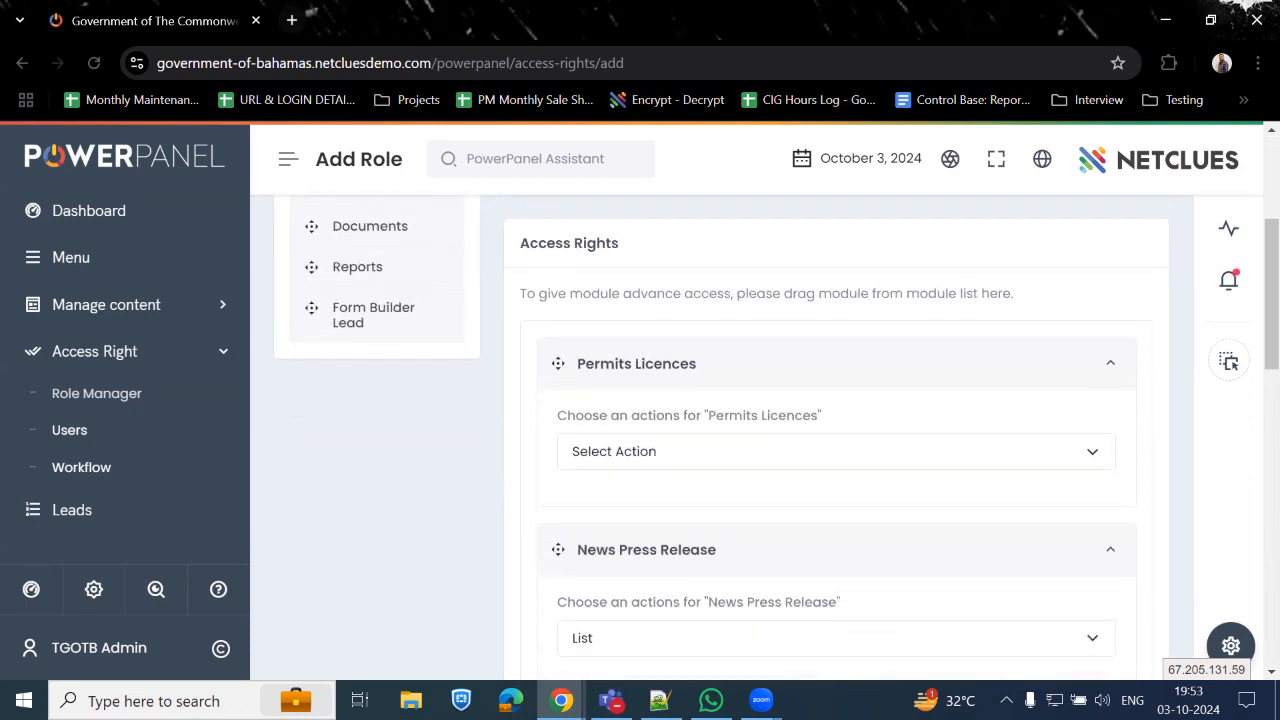
scroll(777, 437, "down", 1)
scroll(836, 440, "up", 1)
scroll(836, 440, "down", 9)
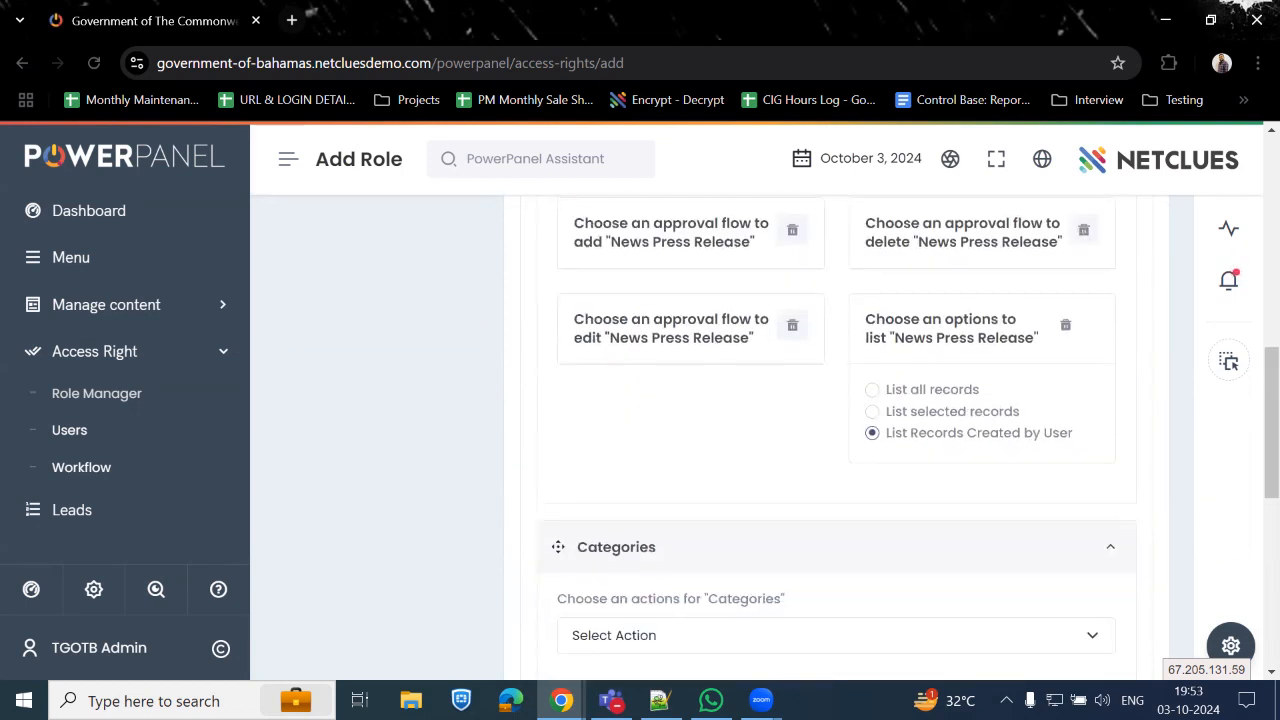
scroll(836, 440, "down", 2)
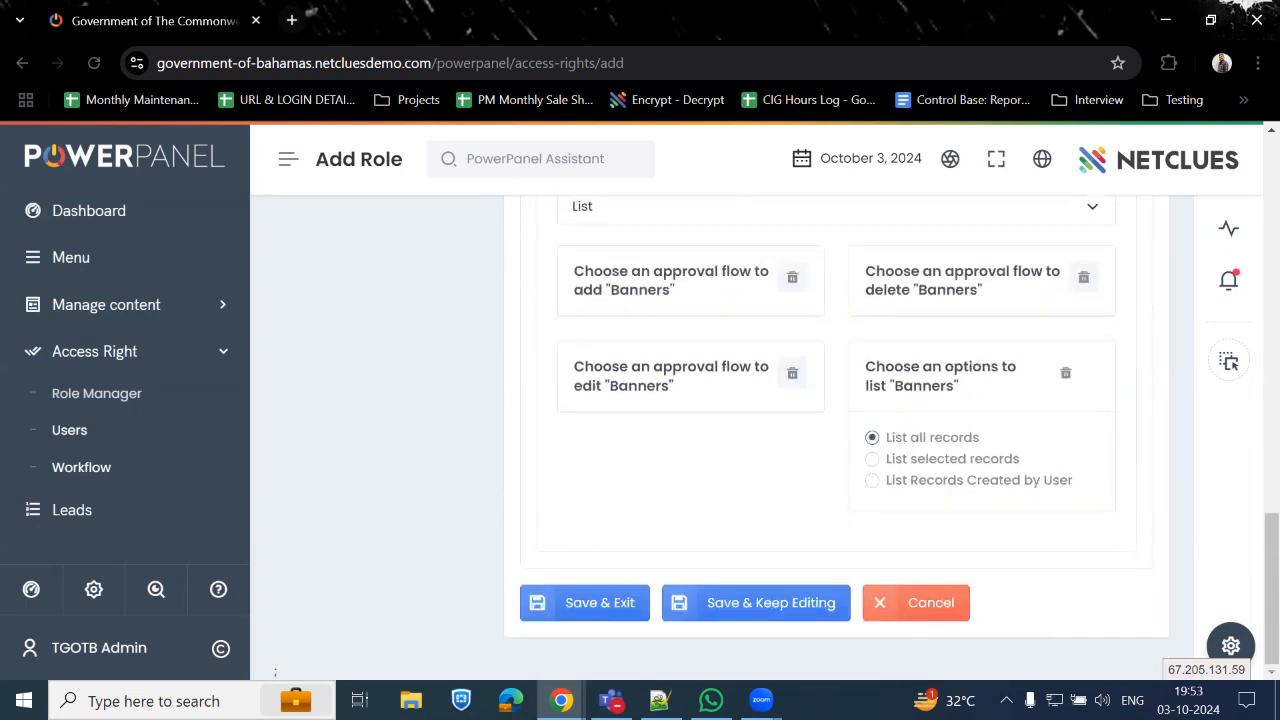
scroll(836, 440, "up", 1)
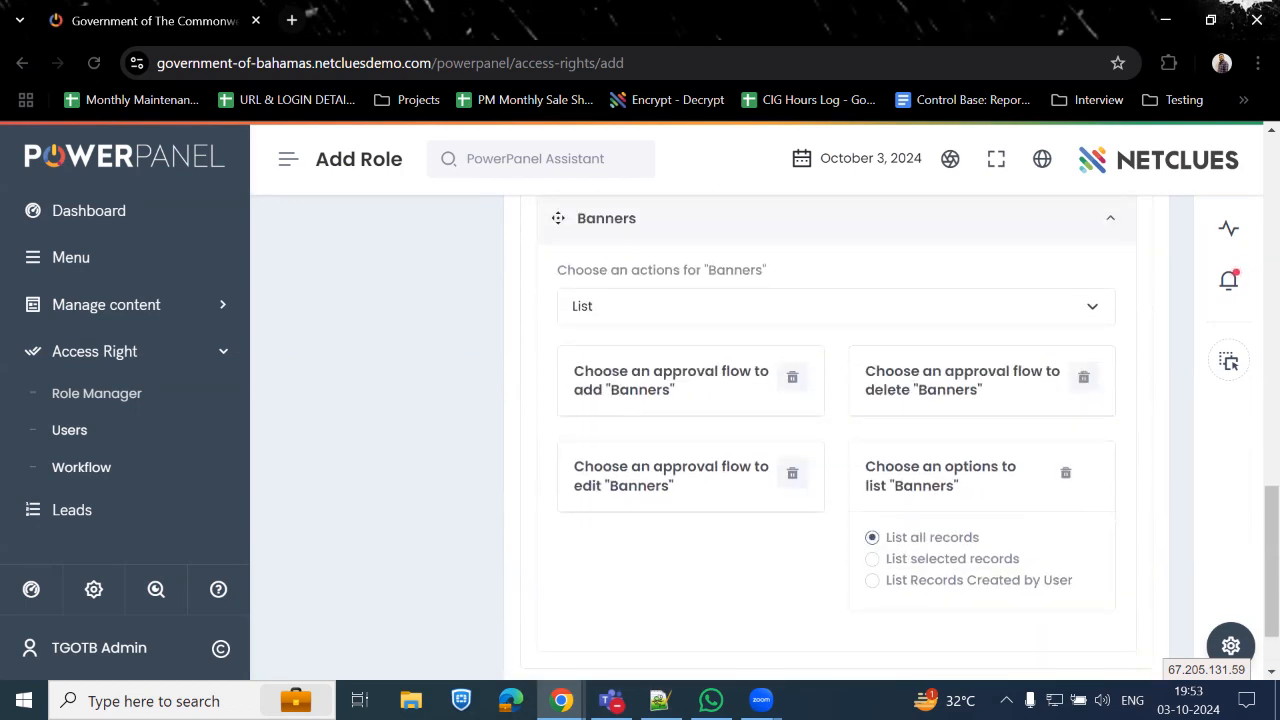
scroll(836, 440, "down", 1)
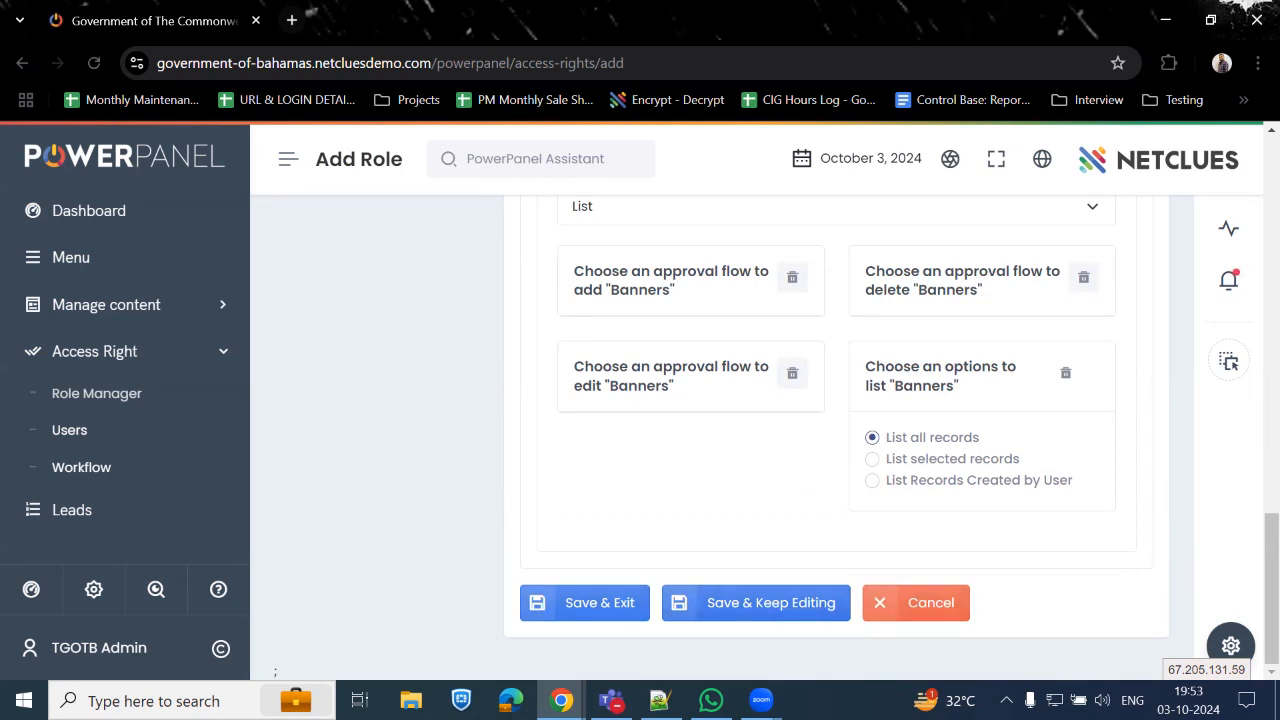
scroll(836, 440, "up", 10)
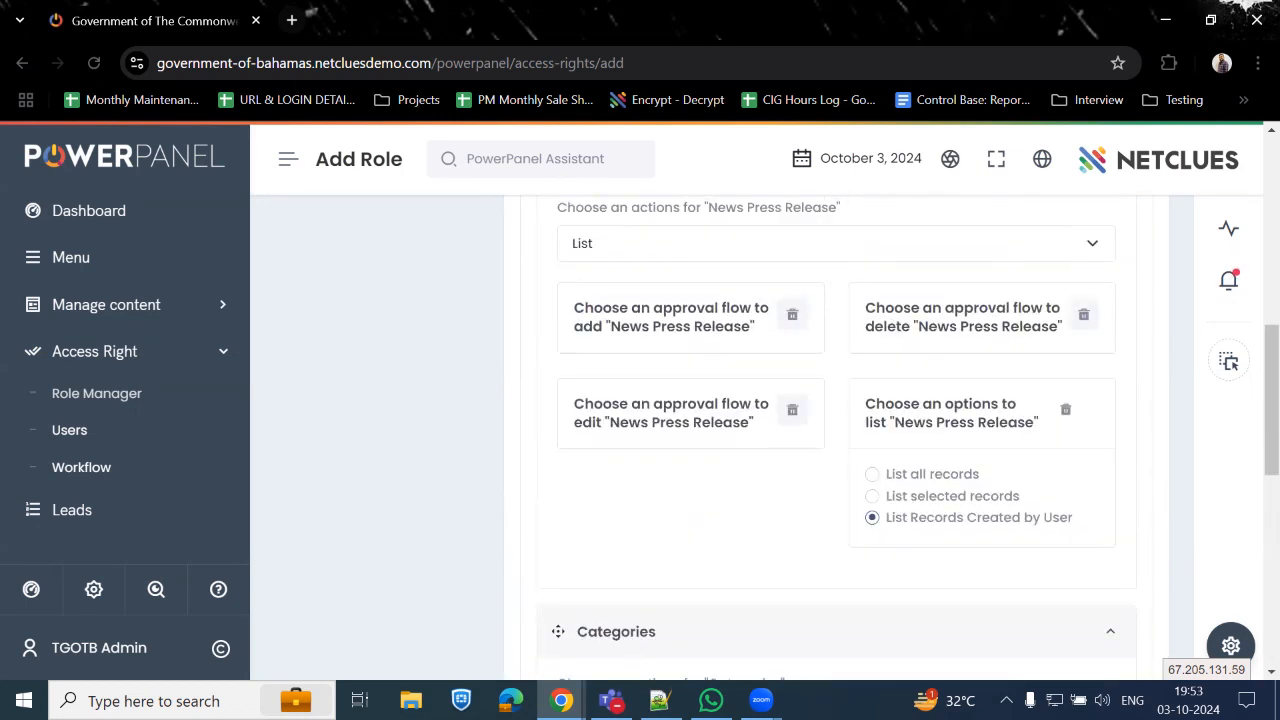
scroll(836, 440, "up", 3)
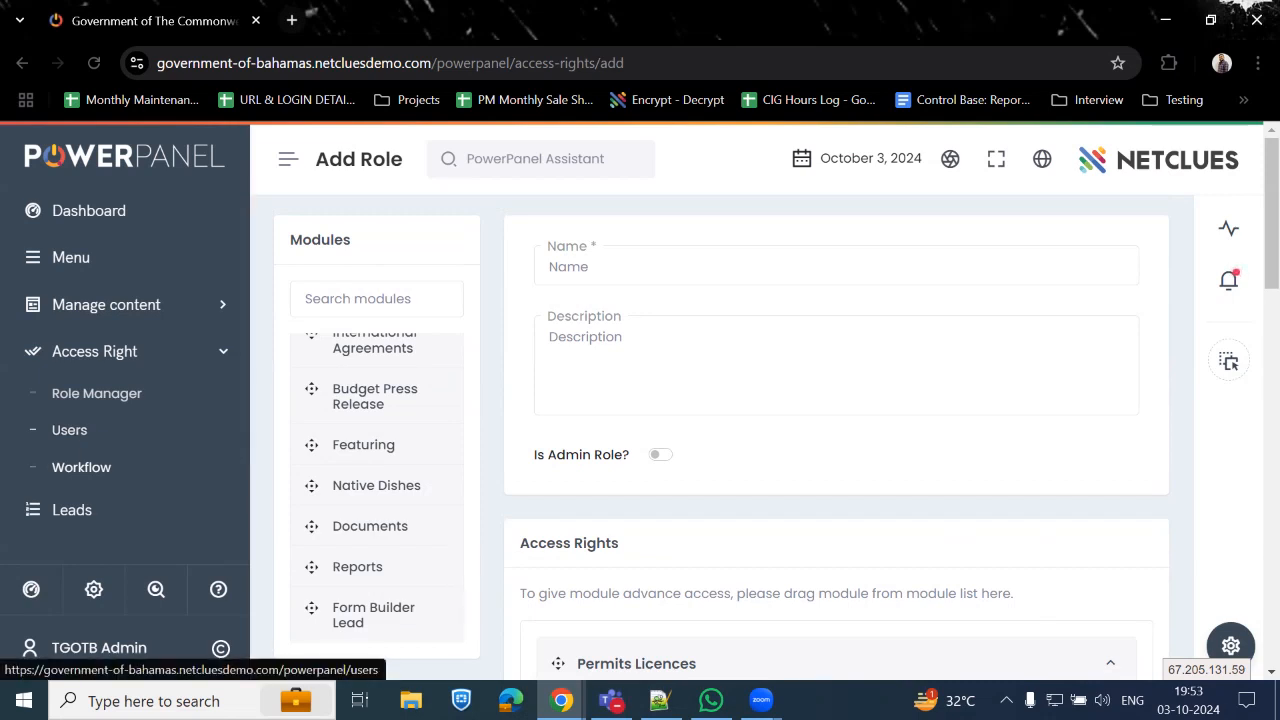
- Open Users under Access Right and scroll through the users and their Admin/User roles
left_click(69, 429)
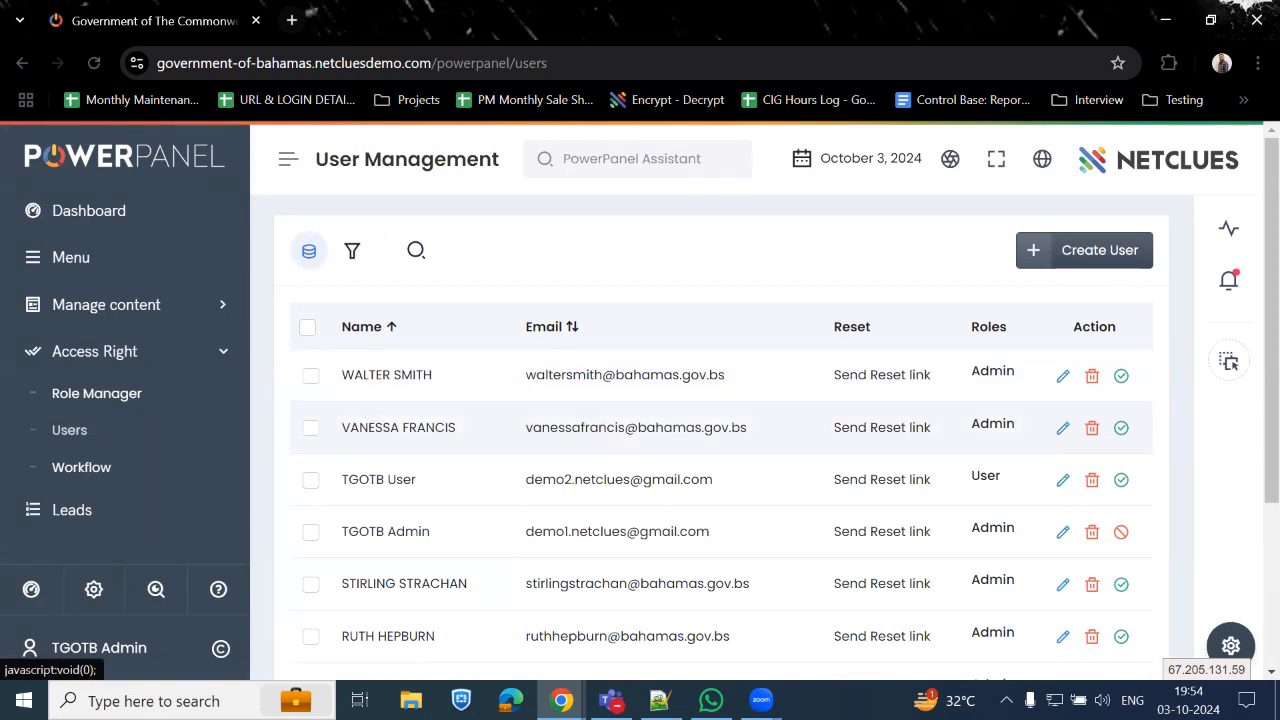
scroll(720, 390, "down", 1)
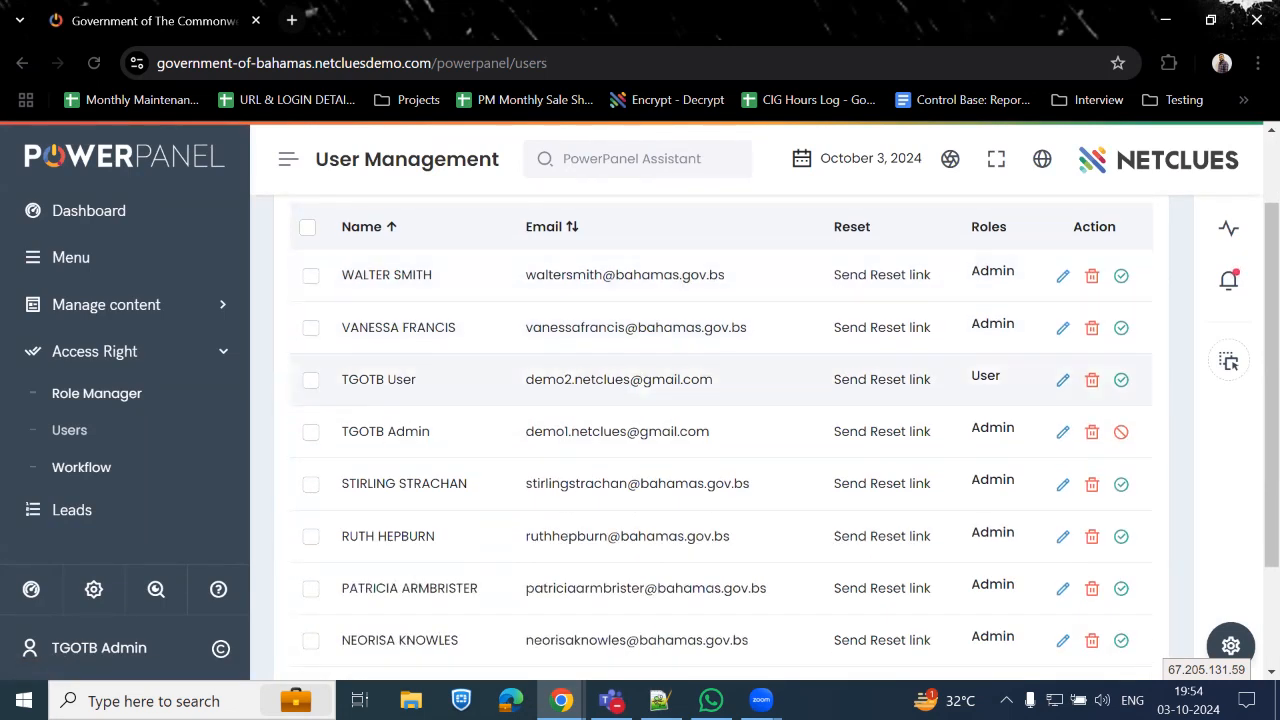
scroll(720, 390, "down", 2)
scroll(720, 390, "up", 3)
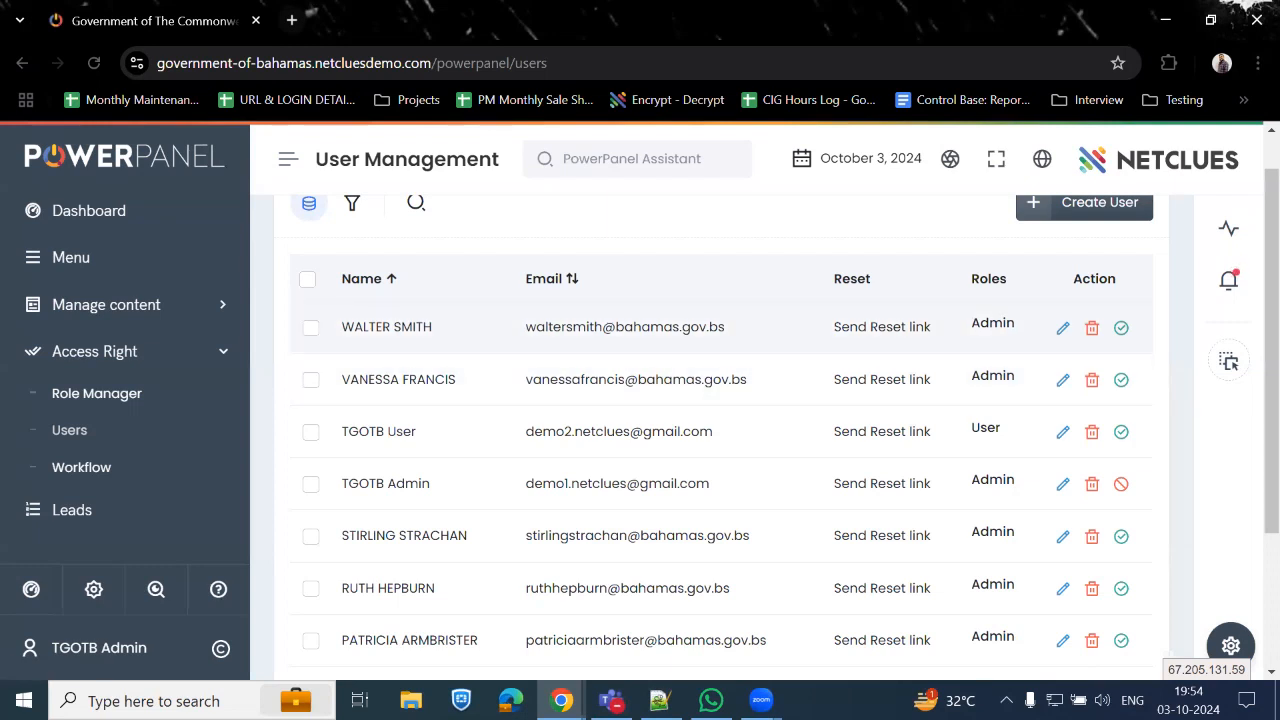
scroll(720, 420, "up", 1)
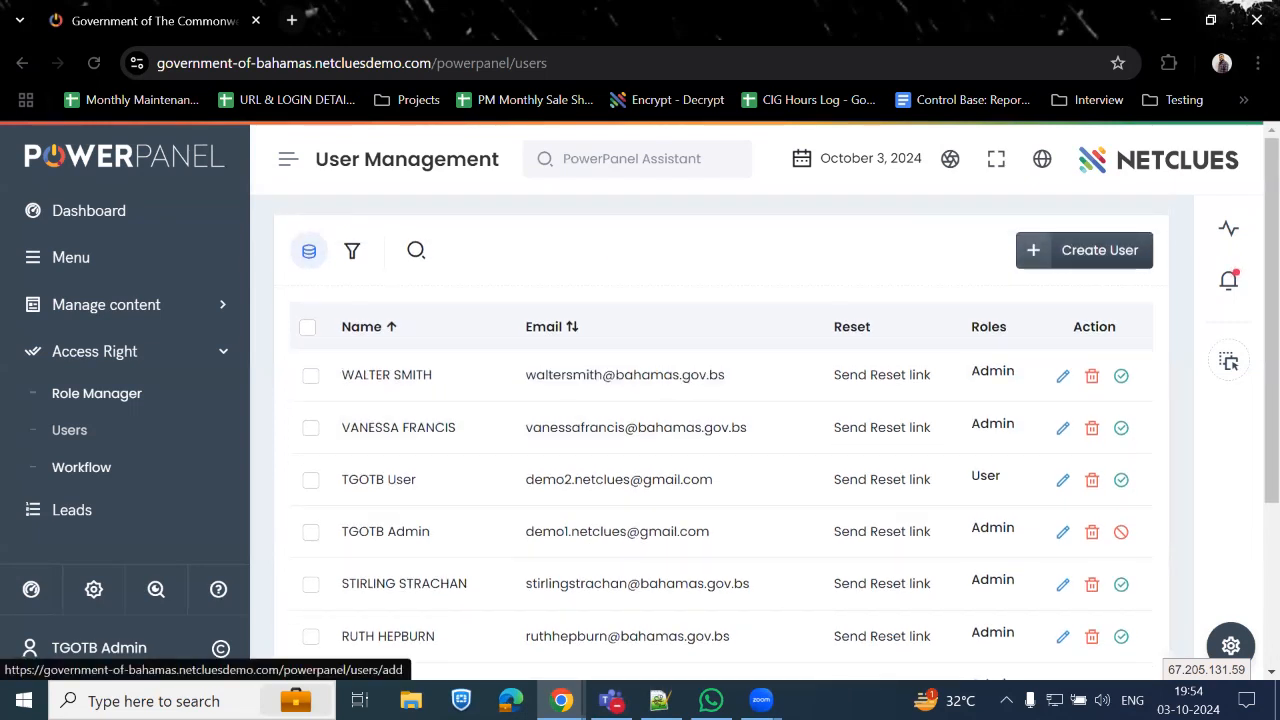
- Open the Create User form, fill the email and password fields, and keep Admin as role
left_click(1085, 250)
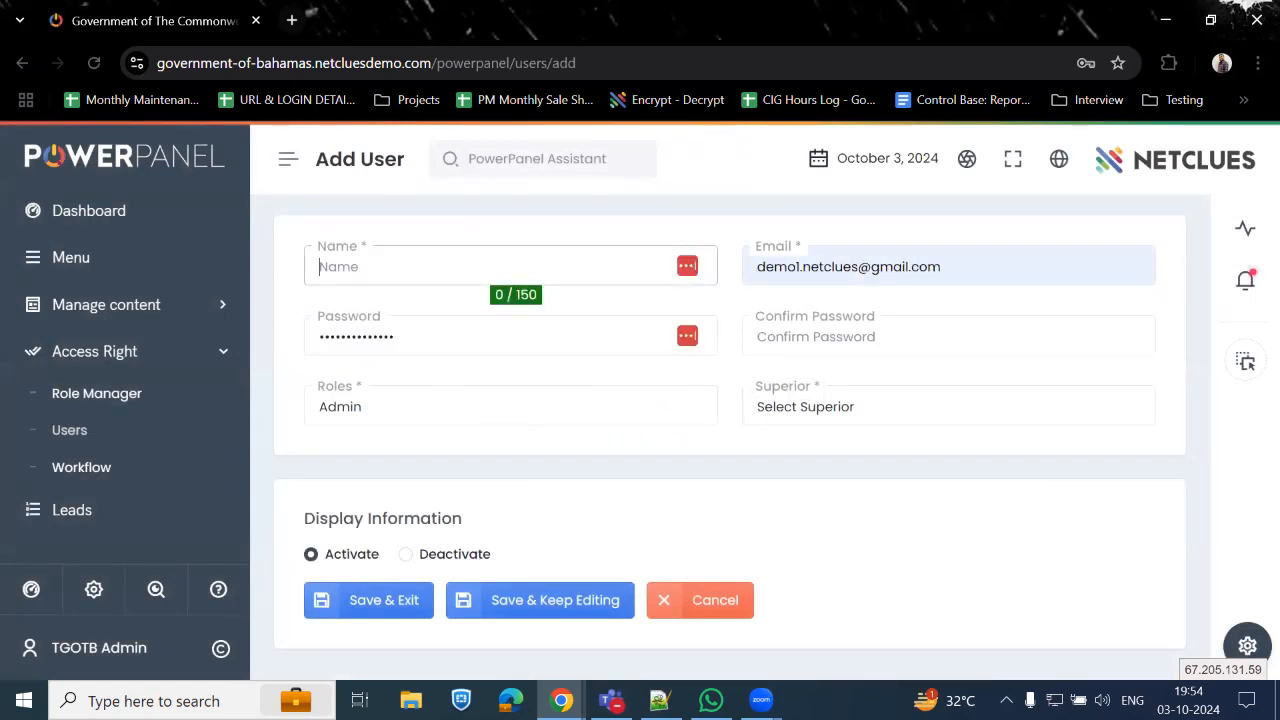
left_click(845, 267)
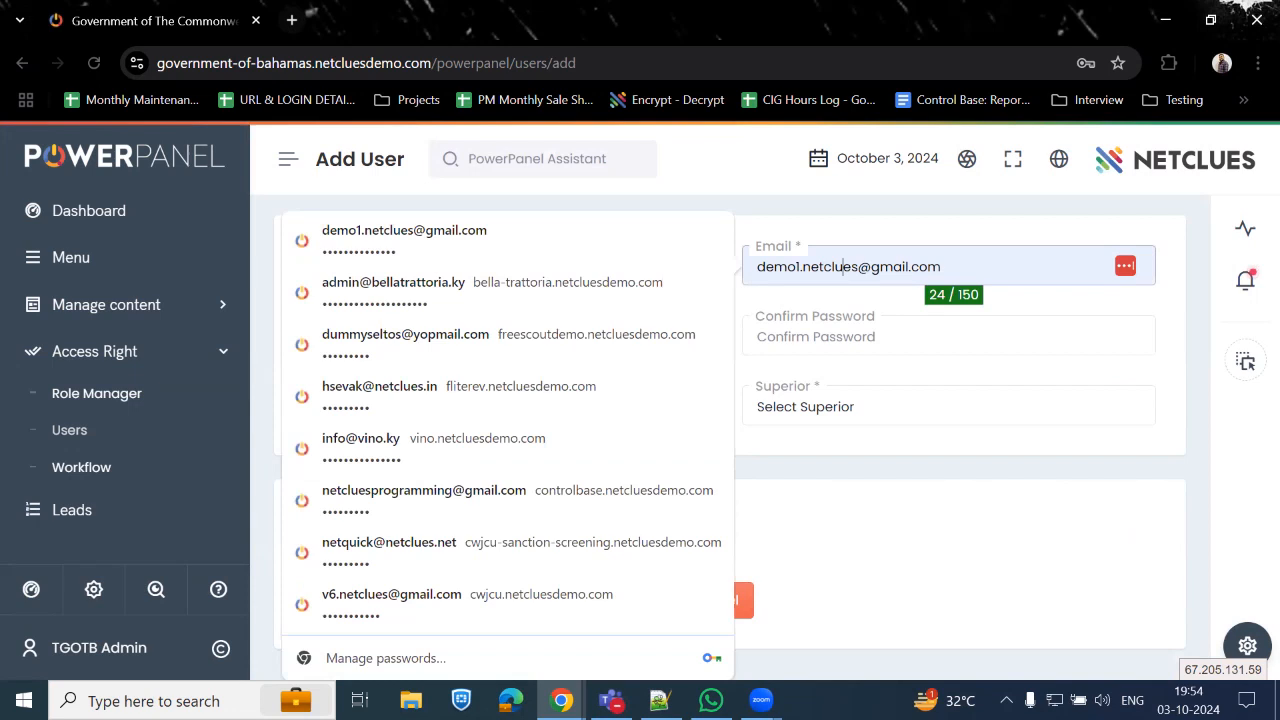
left_click(510, 337)
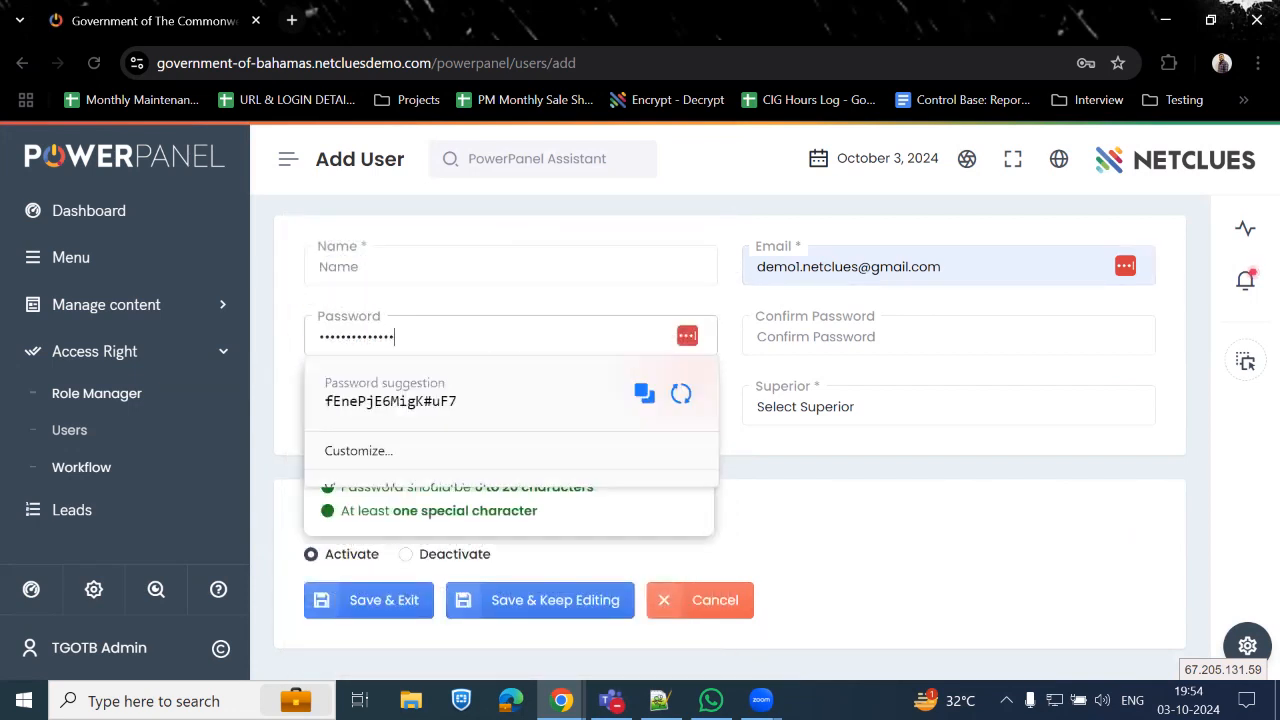
left_click(948, 337)
left_click(948, 565)
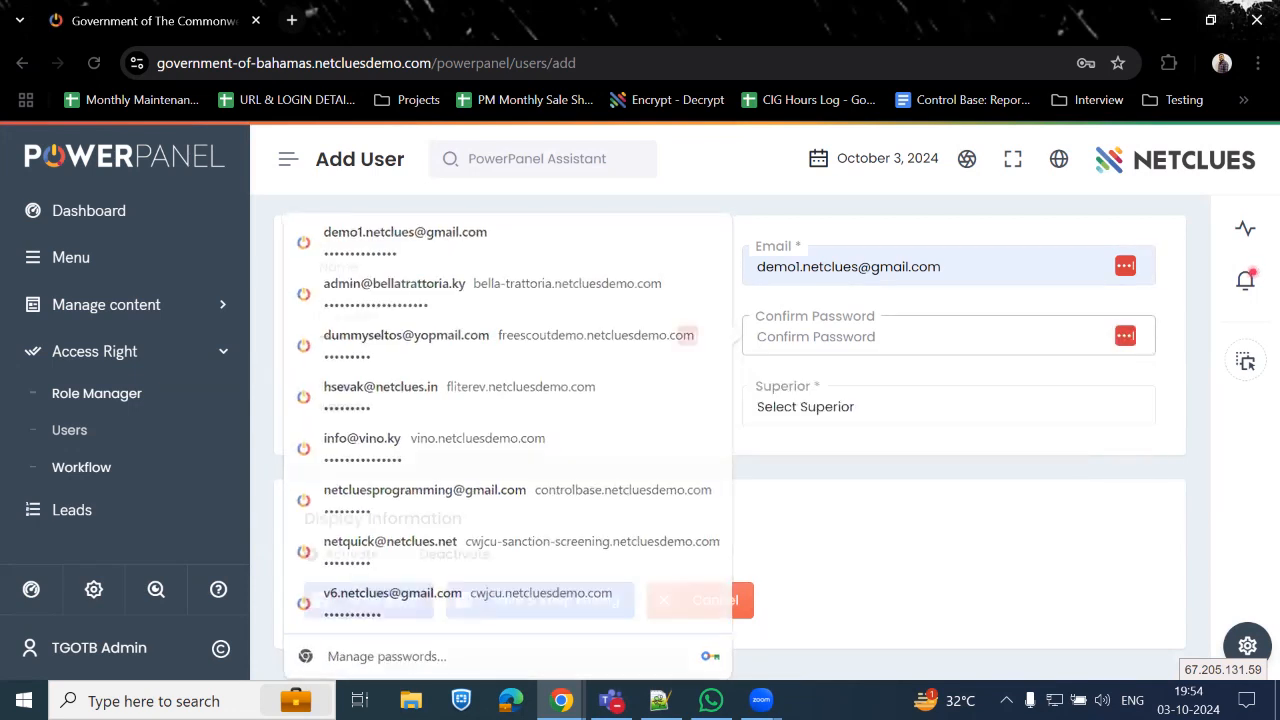
left_click(510, 407)
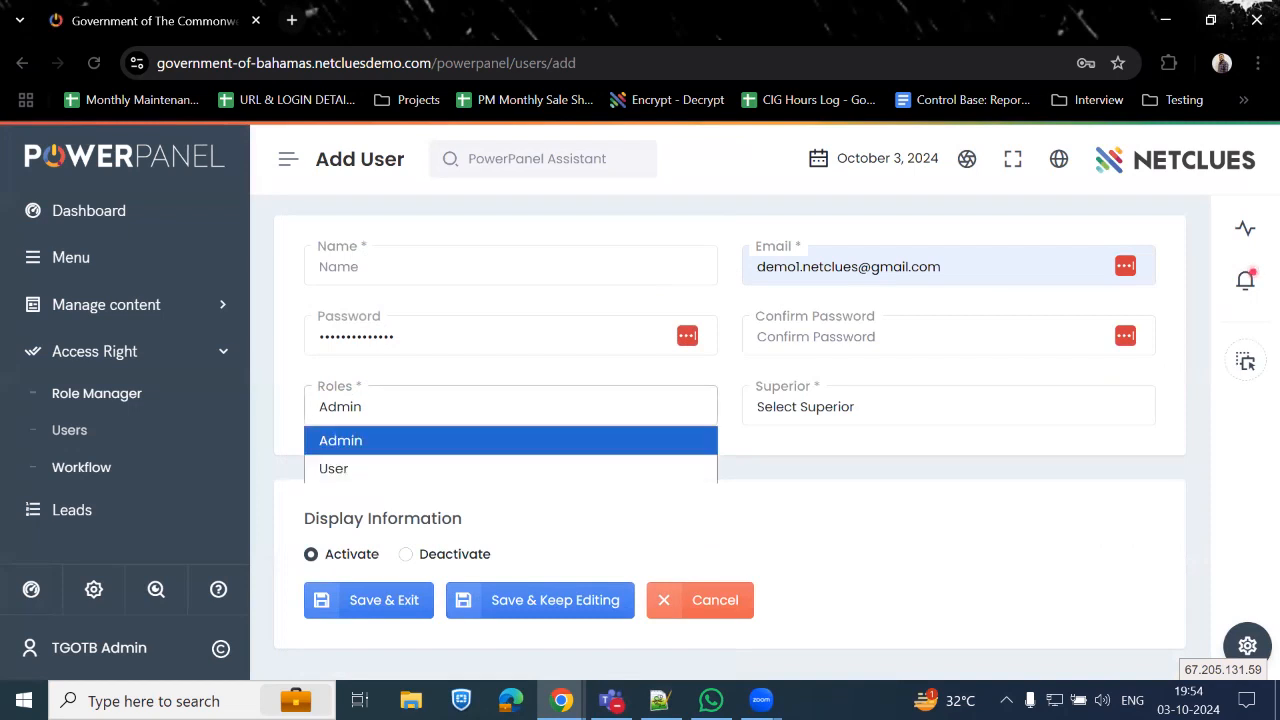
left_click(510, 407)
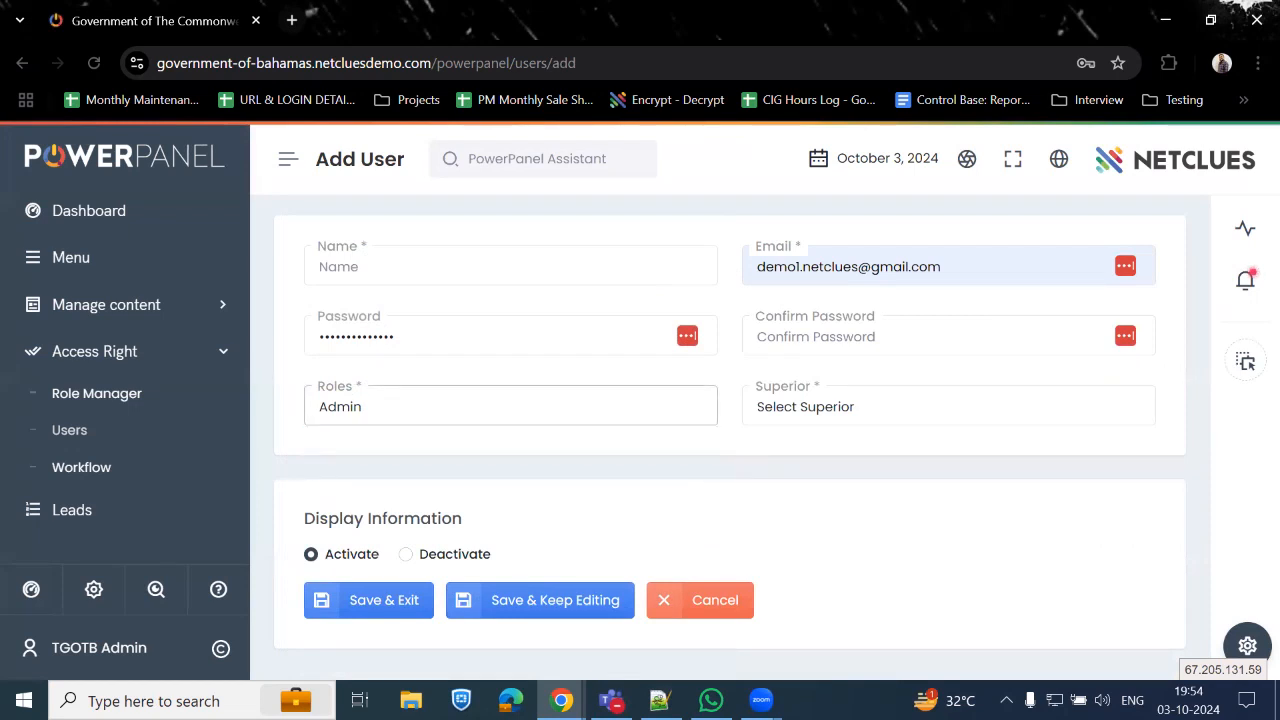
left_click(510, 407)
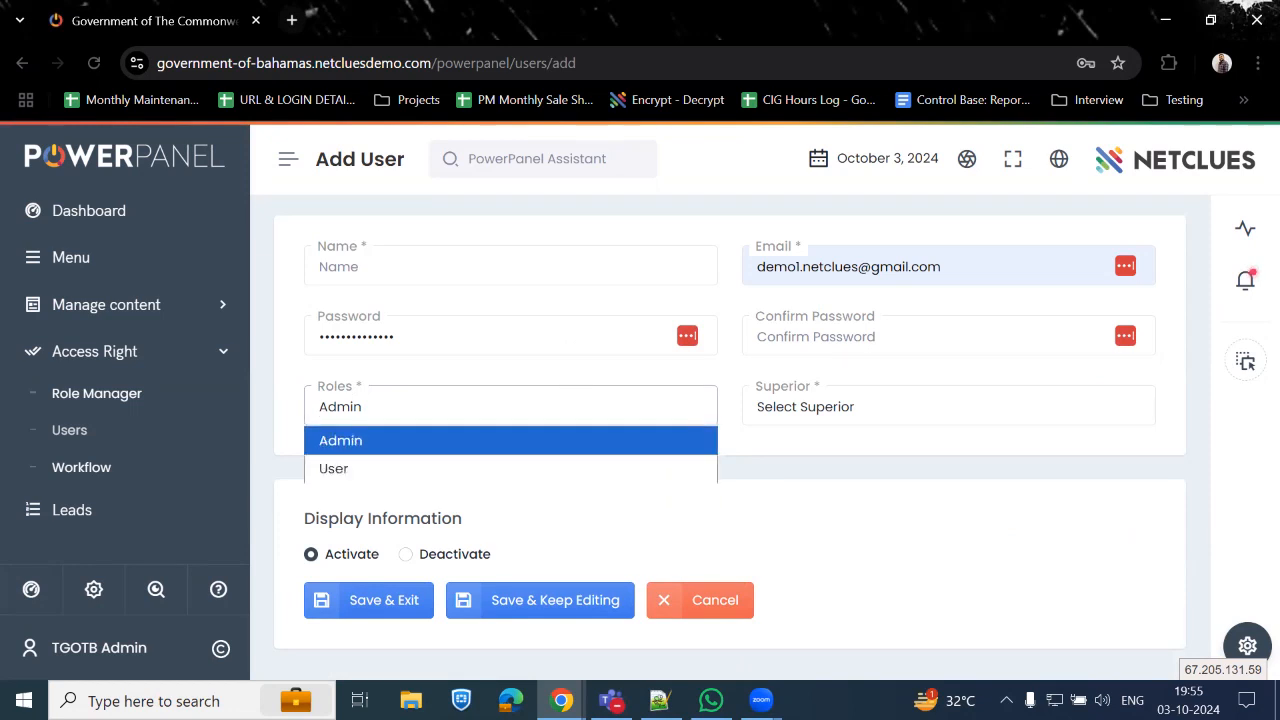
key("Return")
- Browse the Superior dropdown options, zooming the page out to 90%
left_click(948, 406)
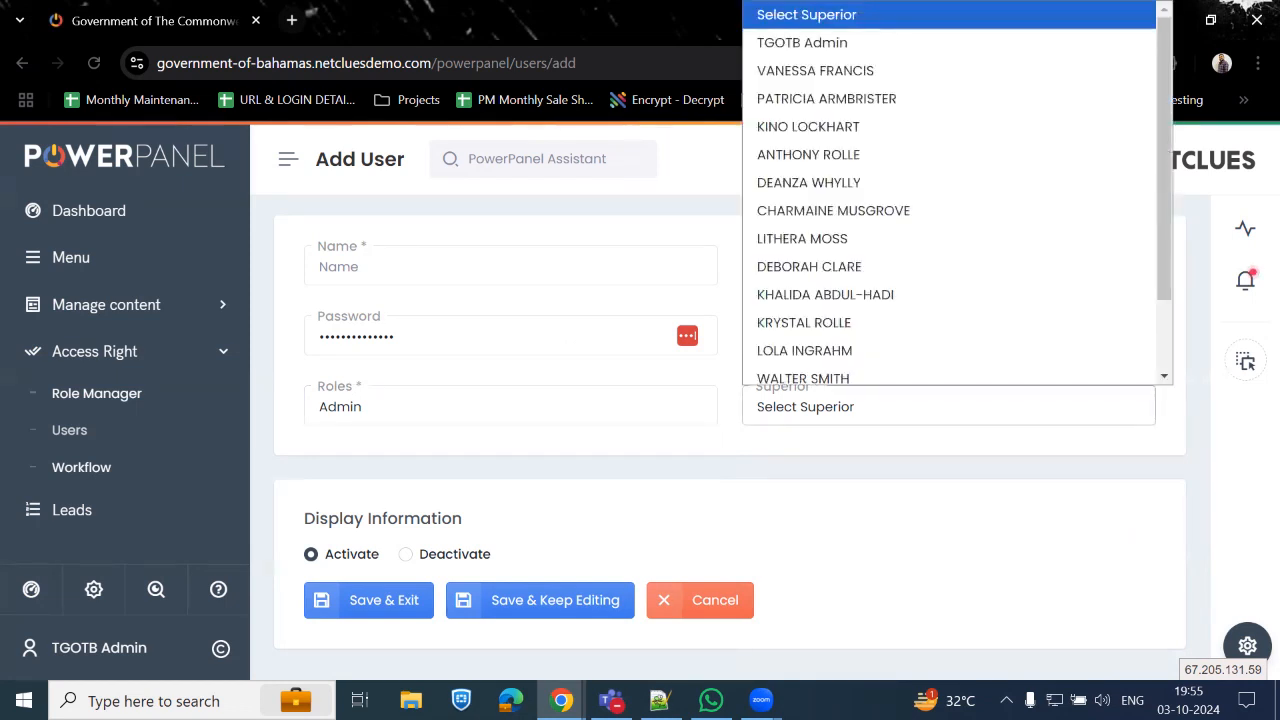
left_click(948, 406)
left_click(948, 406)
scroll(948, 263, "up", 1)
key("Down")
key("Down")
key("Down")
key("Down")
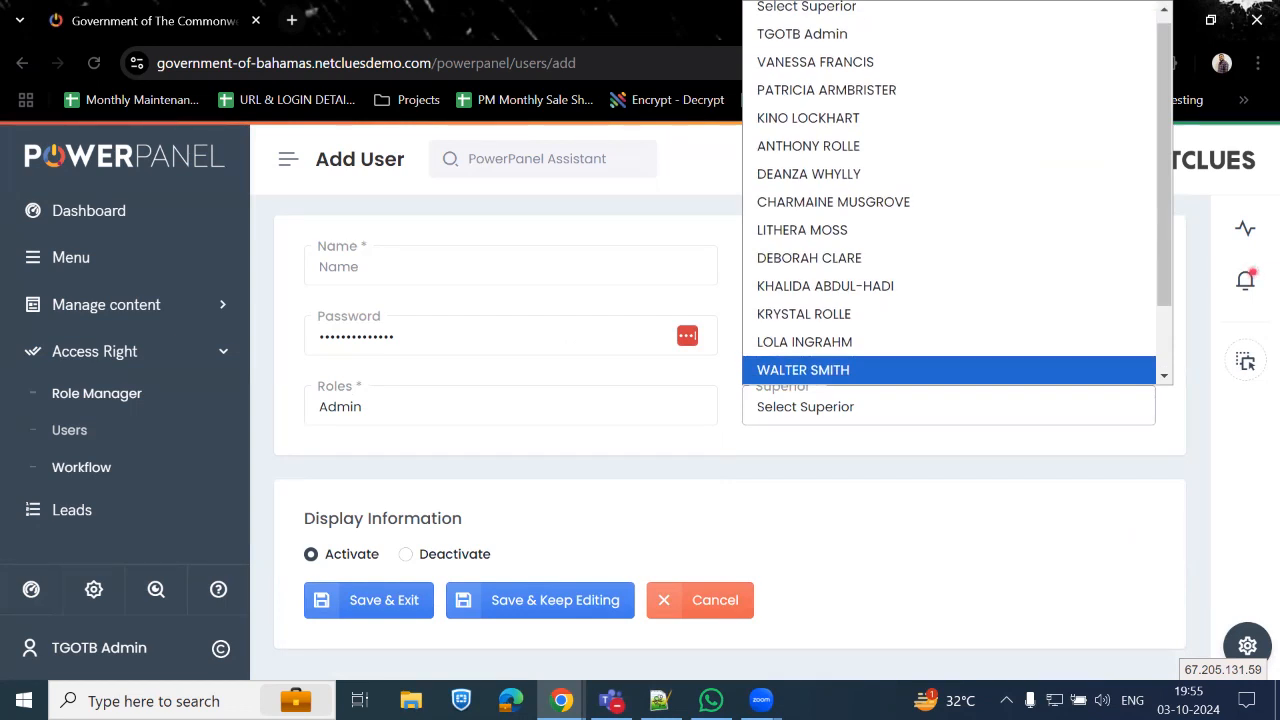
key("ctrl+minus")
left_click(950, 378)
scroll(950, 246, "up", 1)
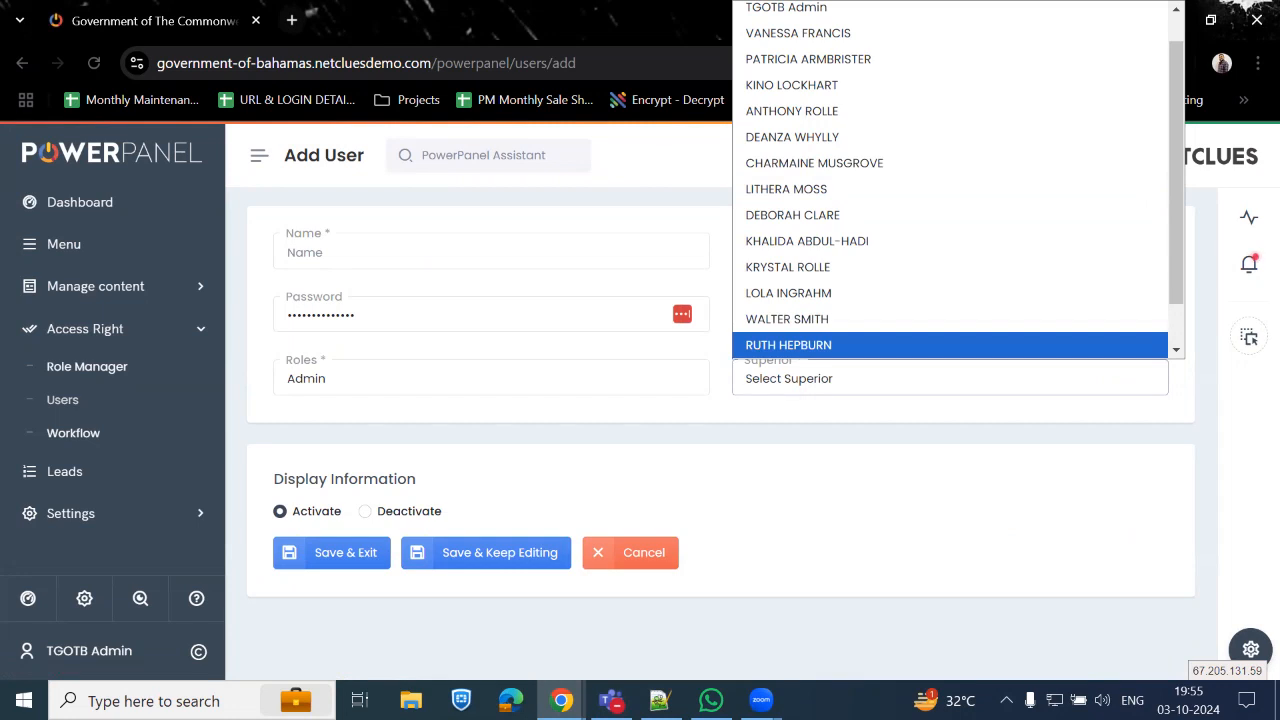
- Pick a superior for the new user, then go to the Workflow list without saving
left_click(830, 478)
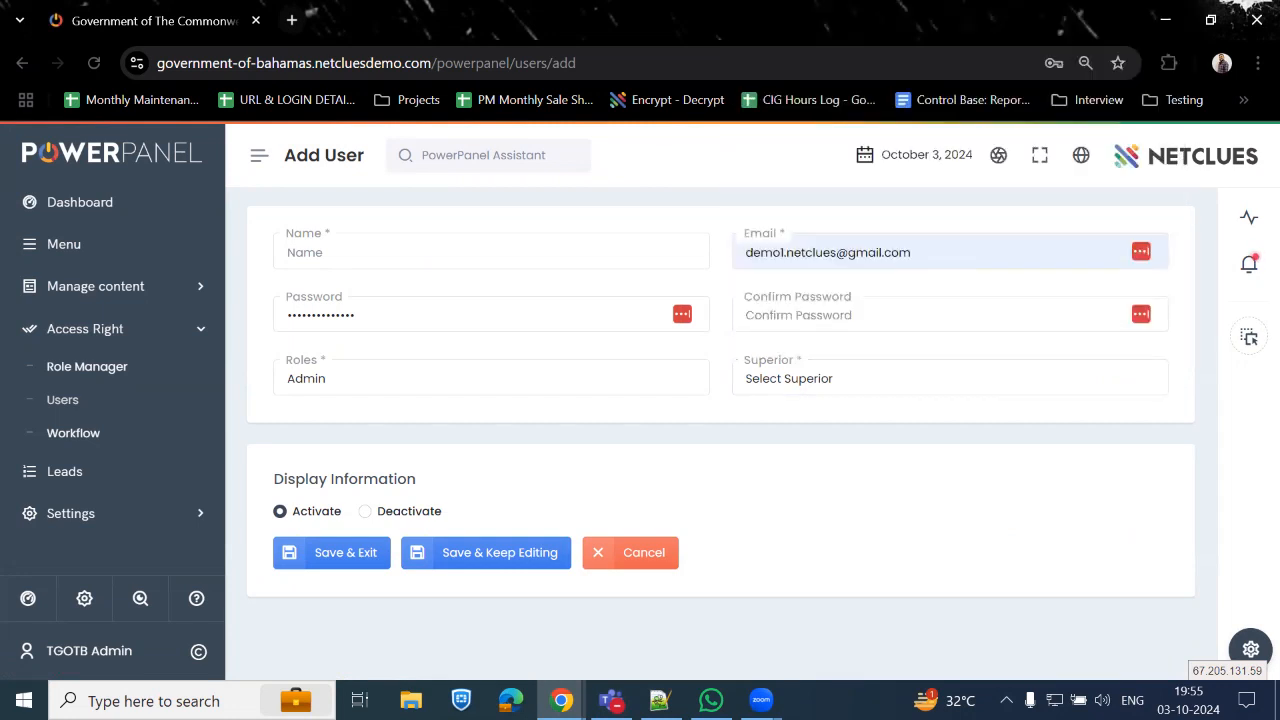
left_click(868, 379)
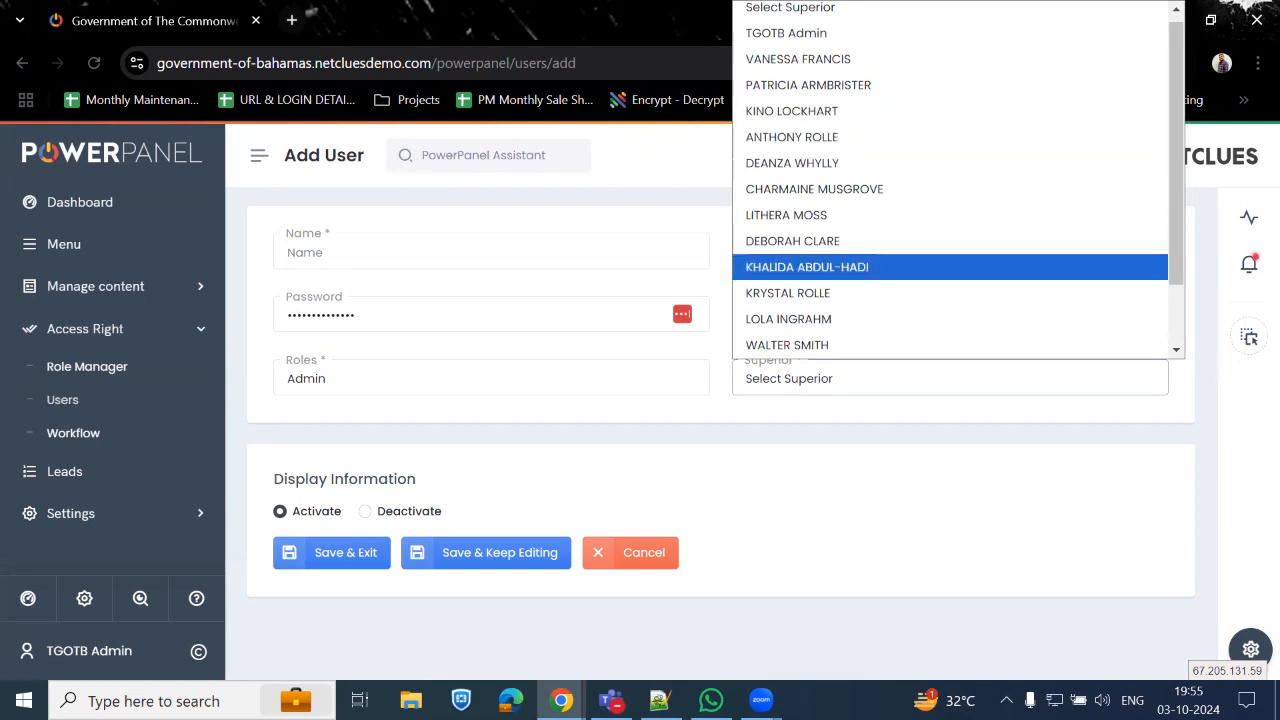
left_click(788, 318)
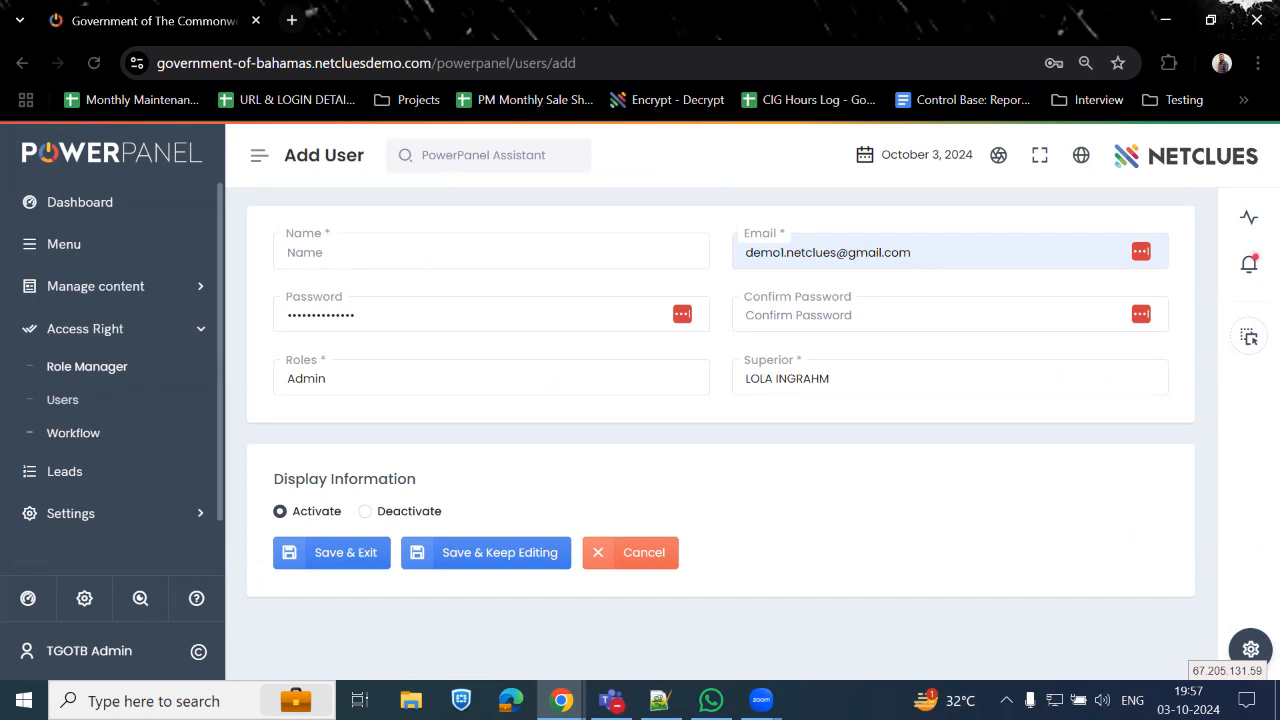
left_click(73, 432)
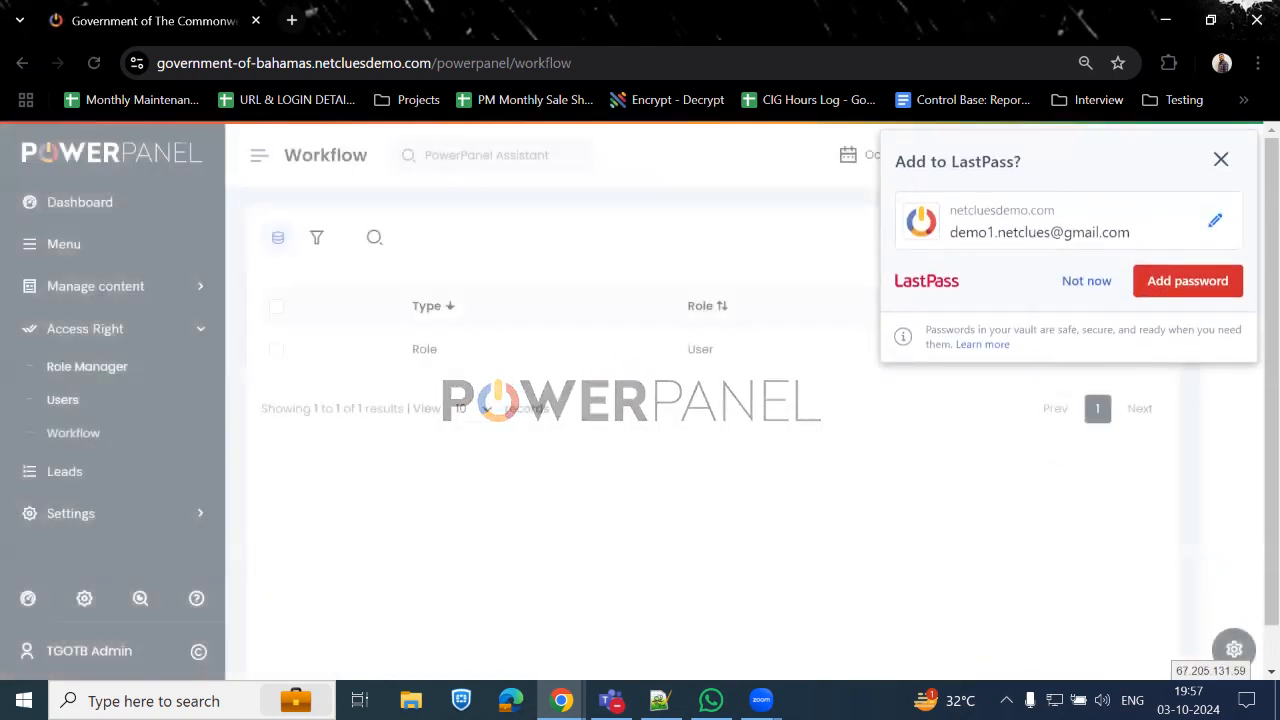
- Dismiss the password-save prompt, add a workflow, drop in an Approval card and choose ROLE
left_click(1086, 267)
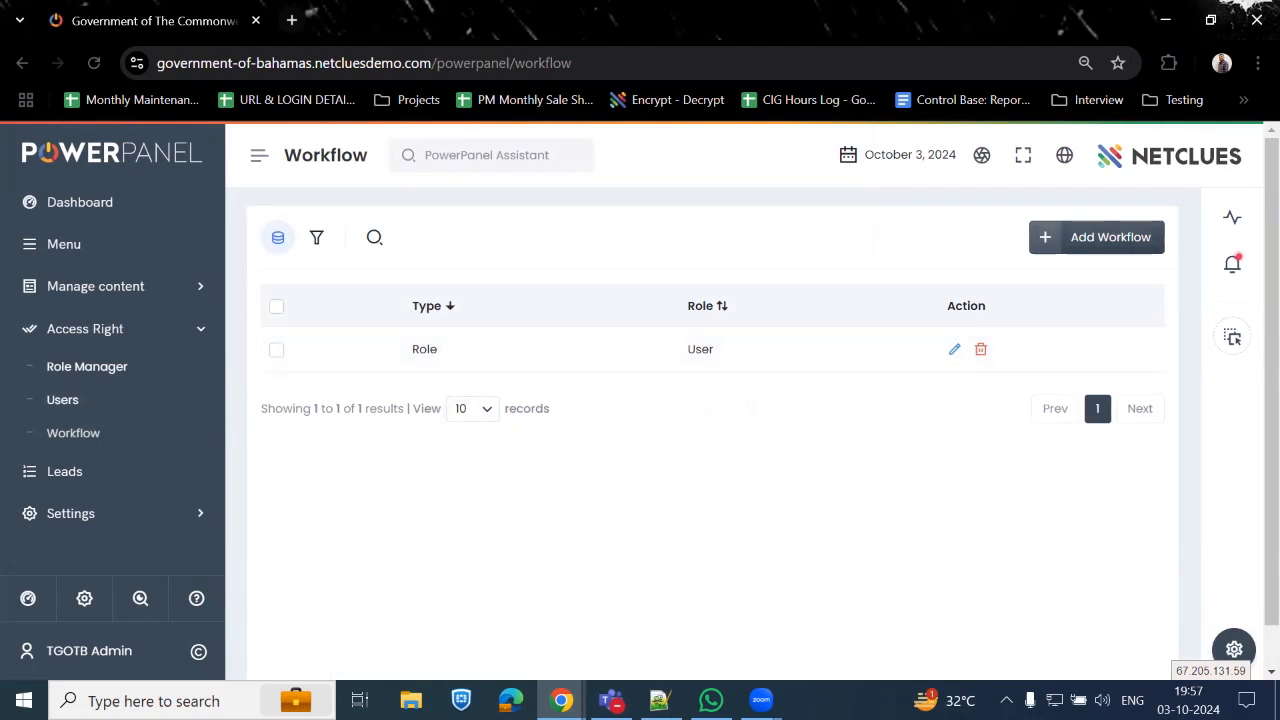
left_click(1097, 237)
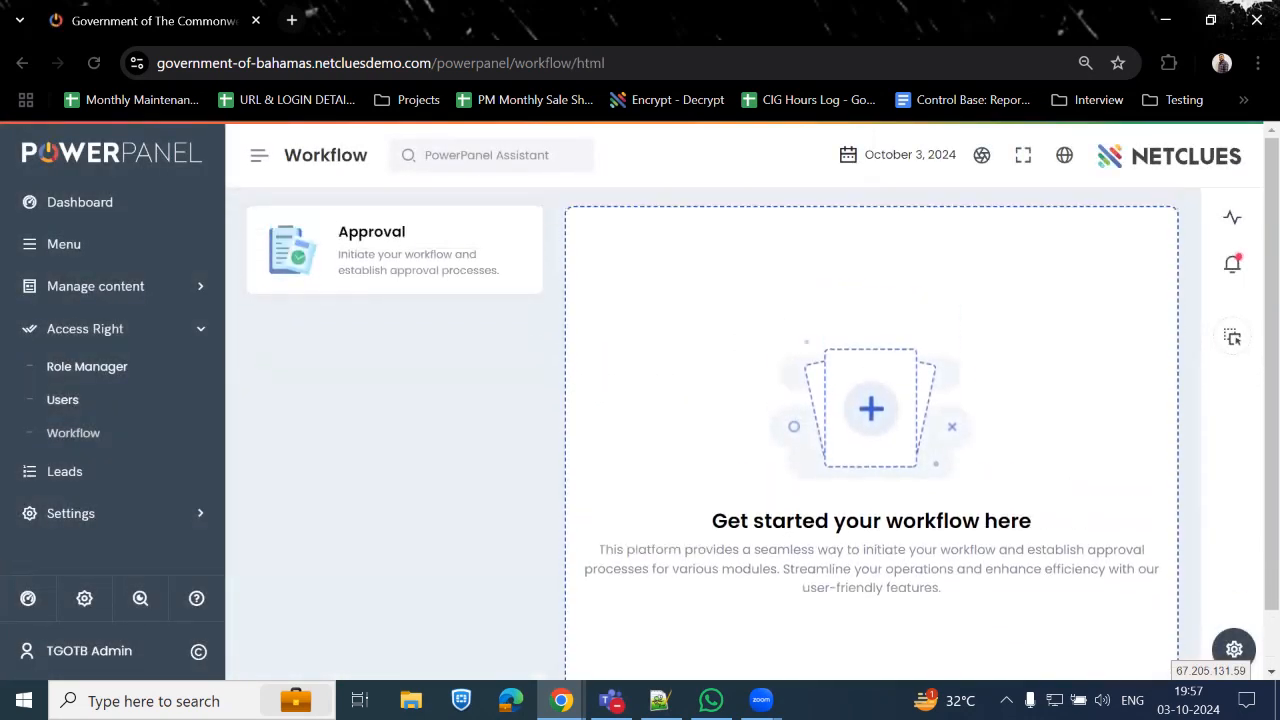
left_click_drag(522, 230, 1009, 354)
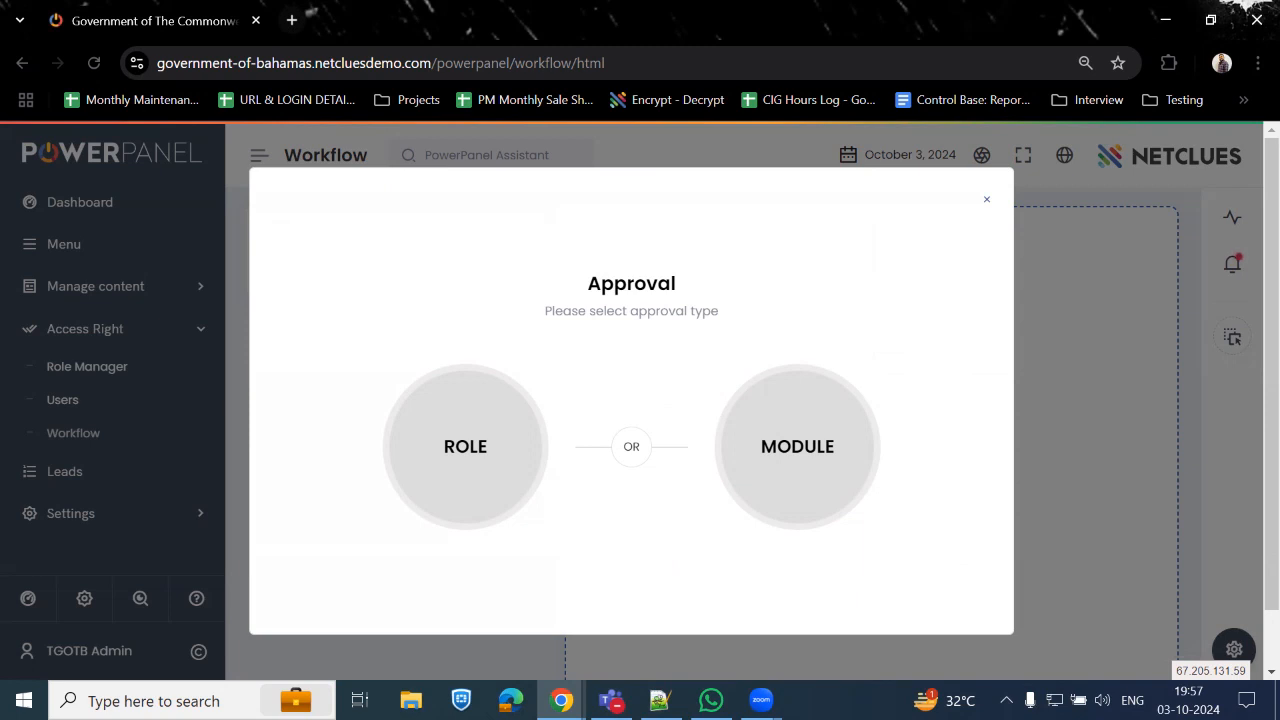
left_click(465, 447)
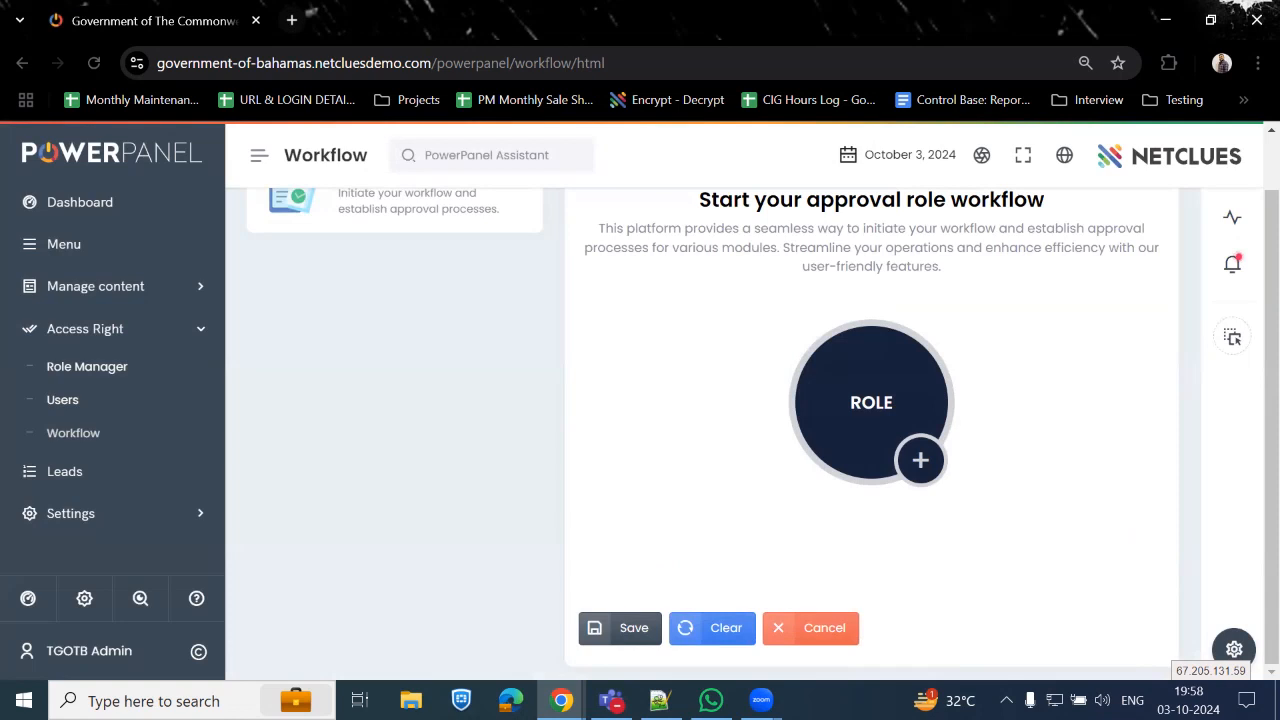
- Pick the User role, tick Banners, Budget Press Release and Documents, and add them to the workflow
left_click(920, 460)
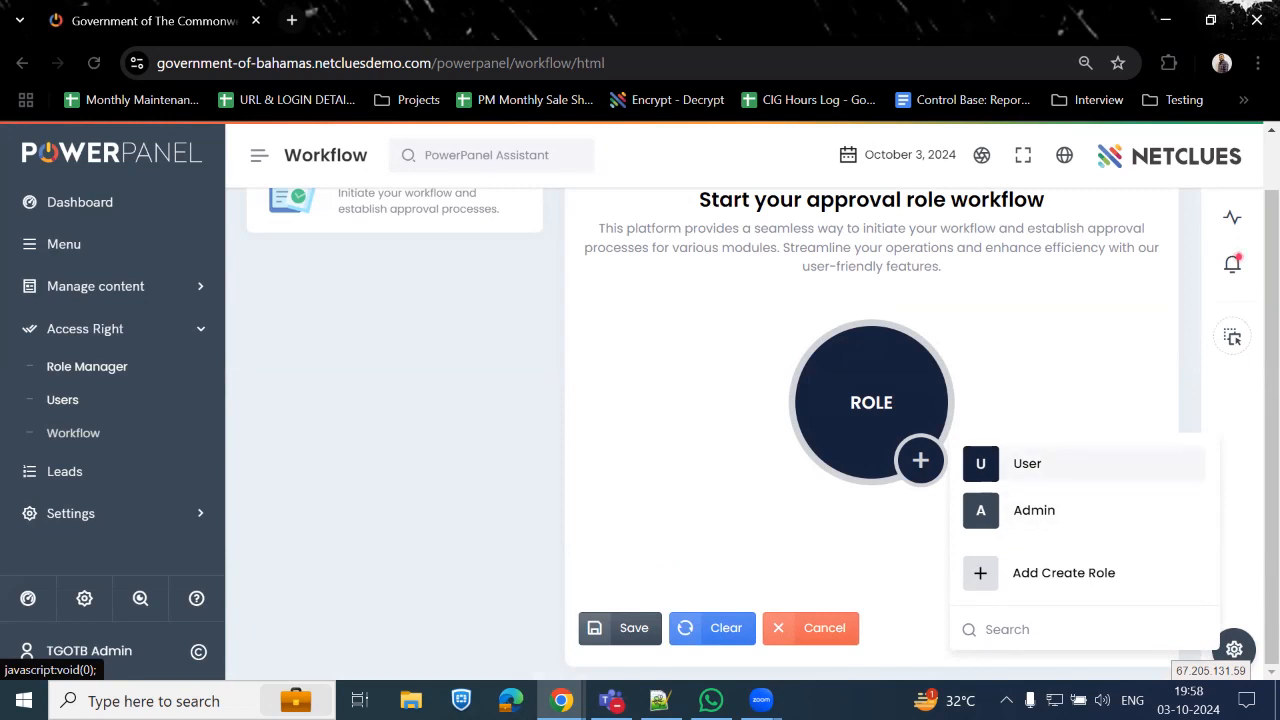
left_click(1027, 463)
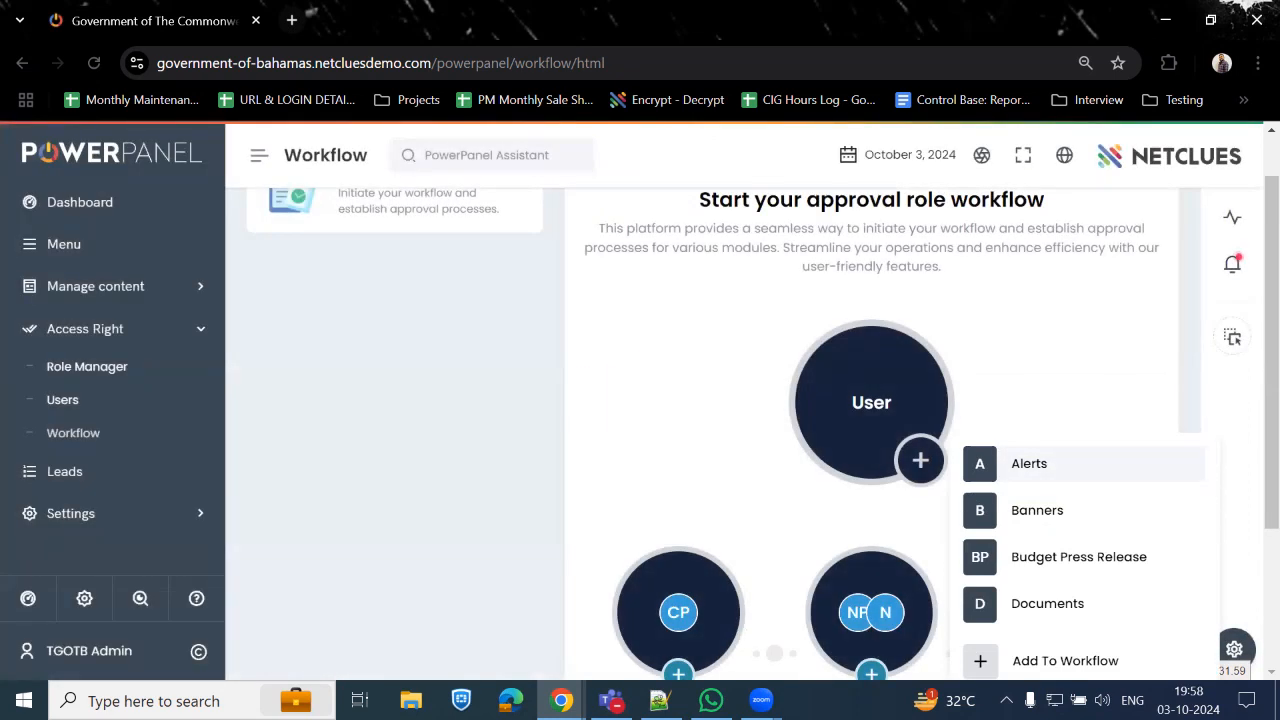
scroll(1085, 540, "down", 6)
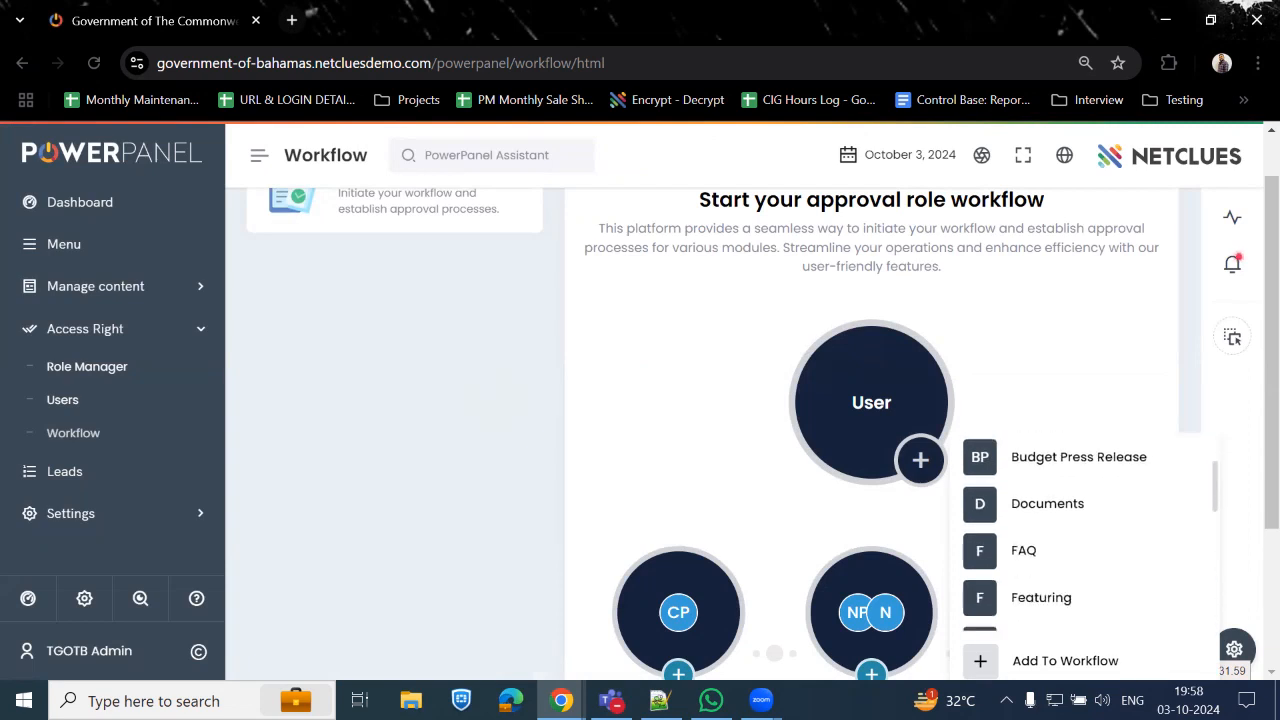
scroll(1085, 530, "down", 3)
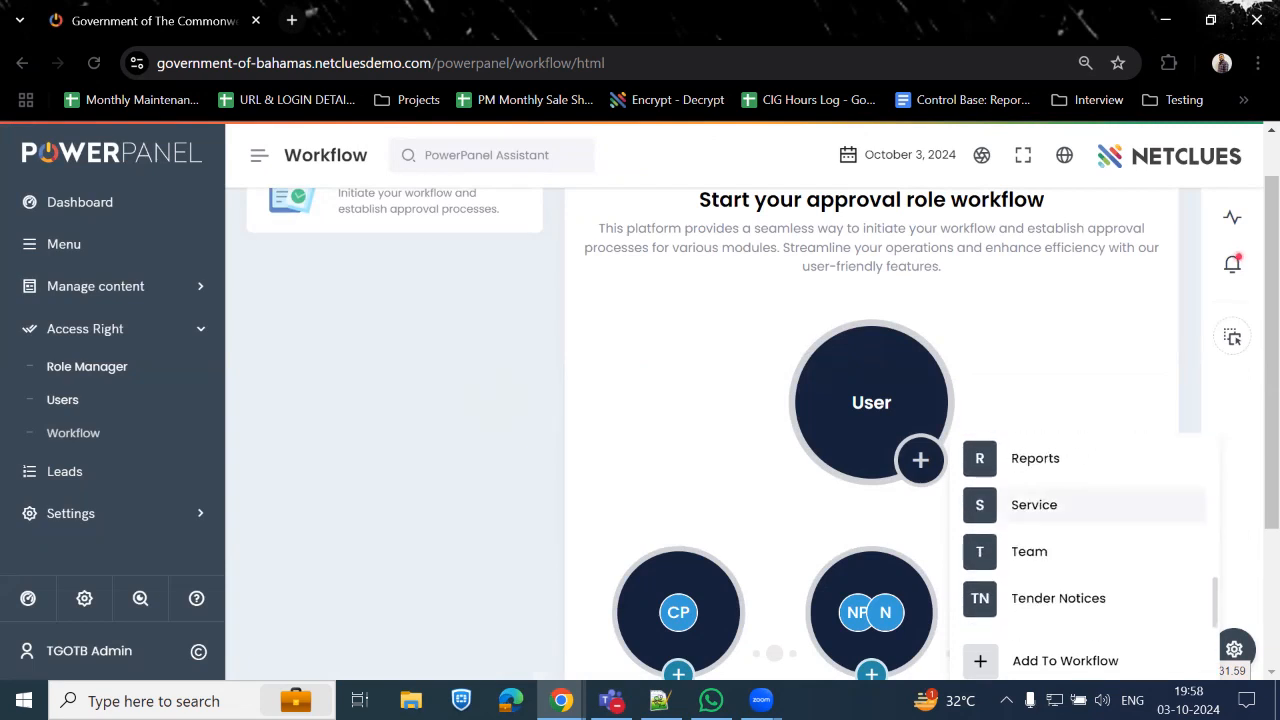
scroll(1085, 540, "up", 9)
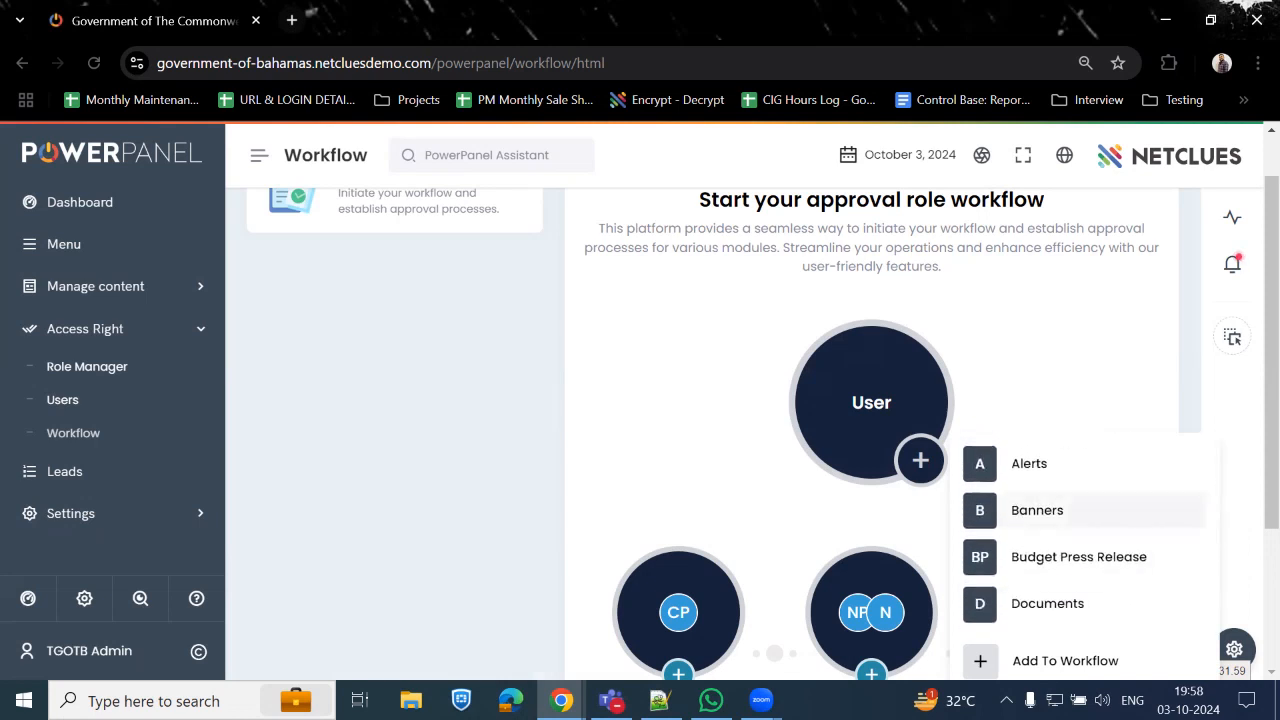
left_click(1084, 511)
left_click(1079, 557)
left_click(1079, 603)
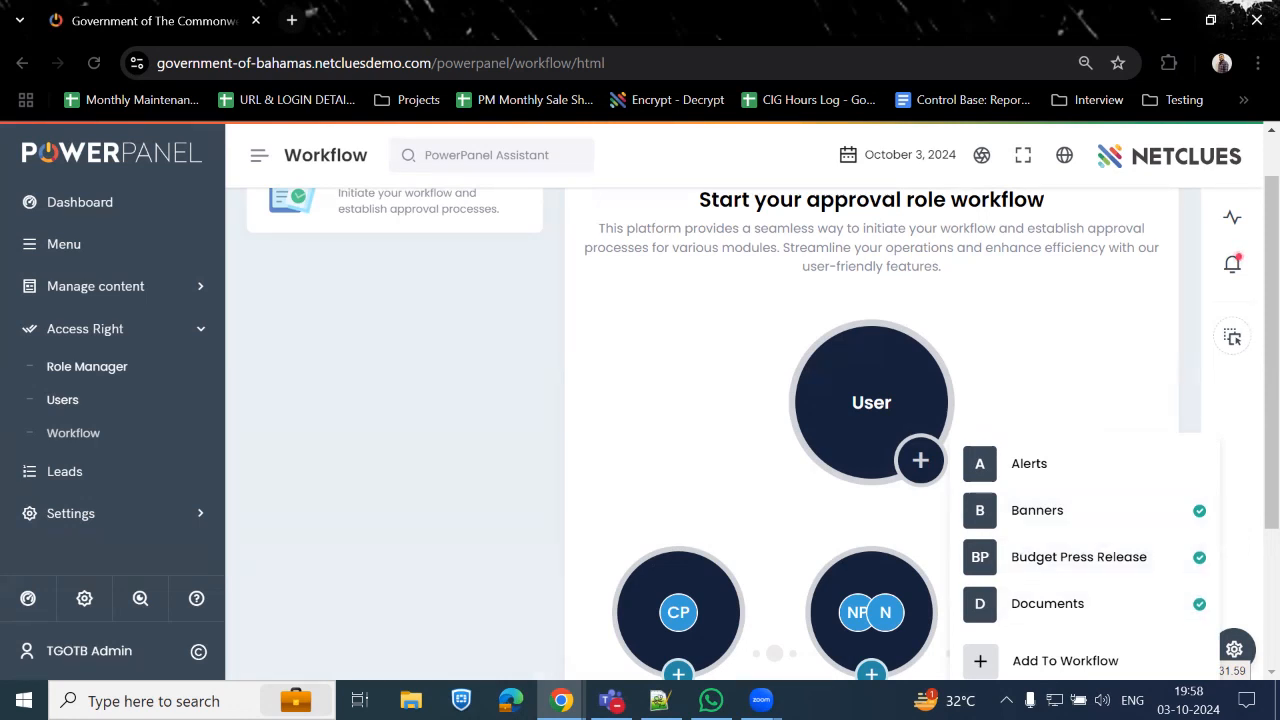
scroll(1079, 603, "down", 2)
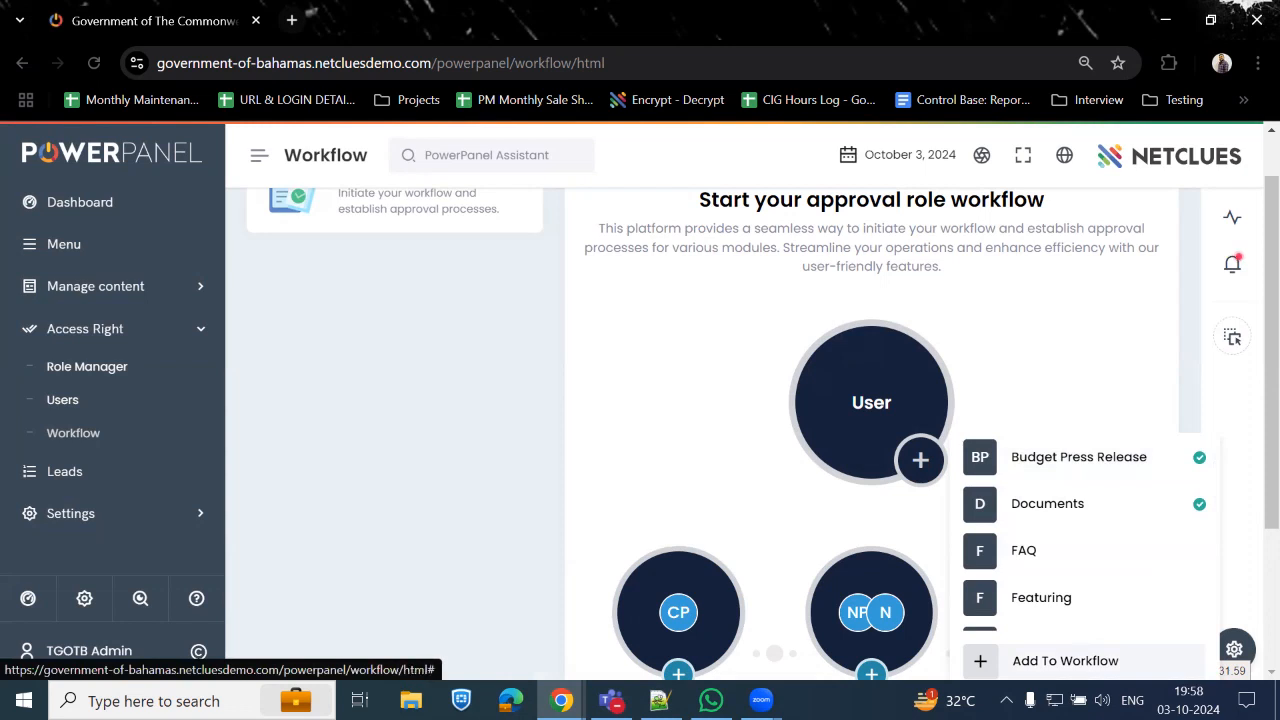
left_click(1065, 660)
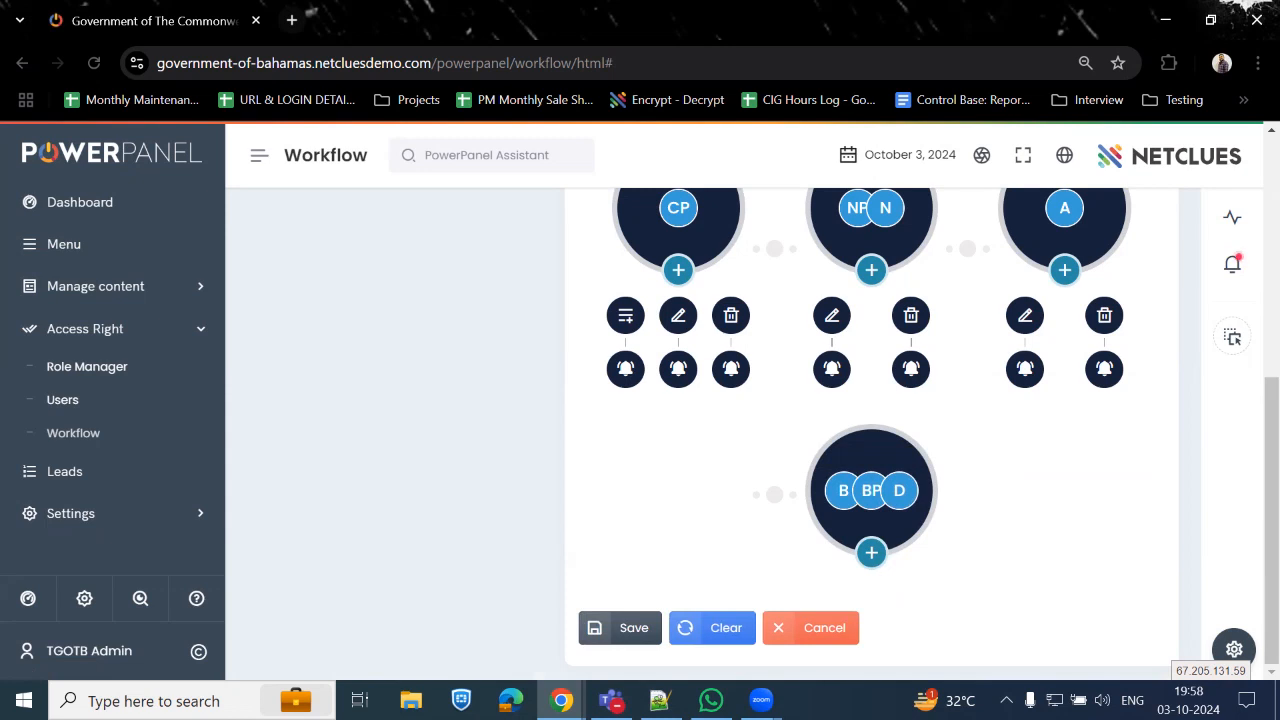
- Choose Add from the + menu under the B/BP/D workflow step
left_click(871, 553)
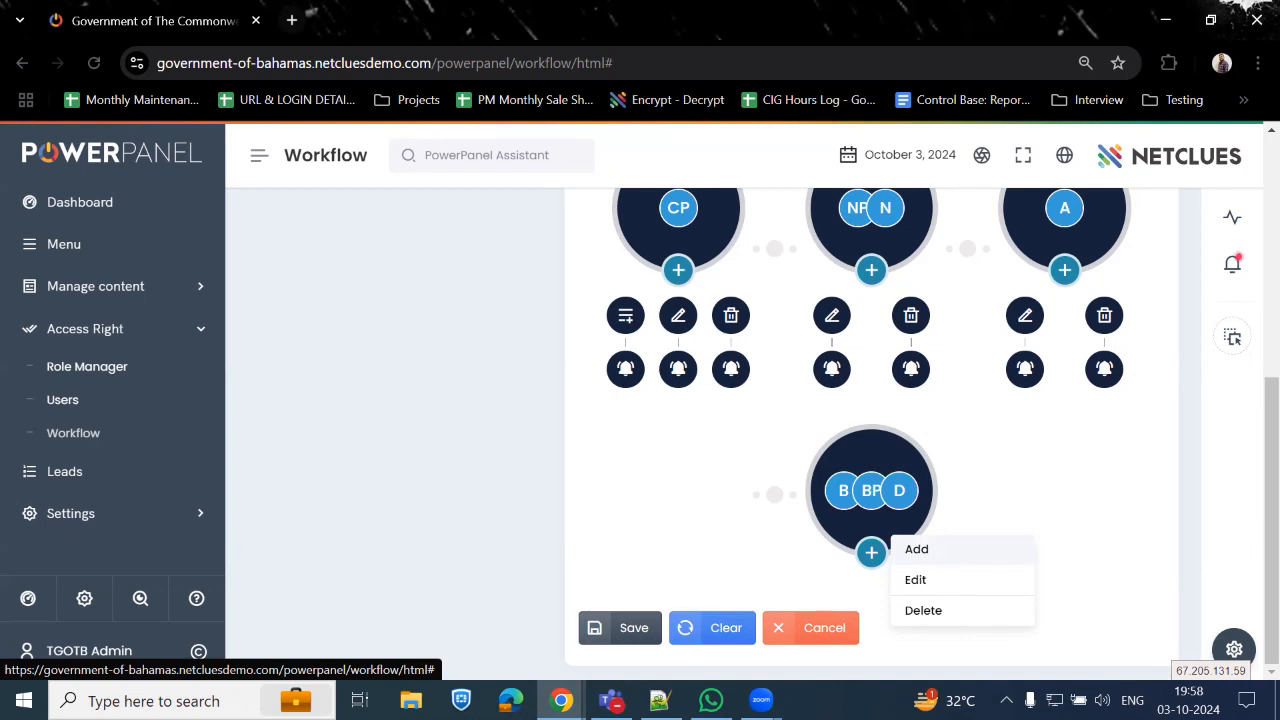
left_click(936, 550)
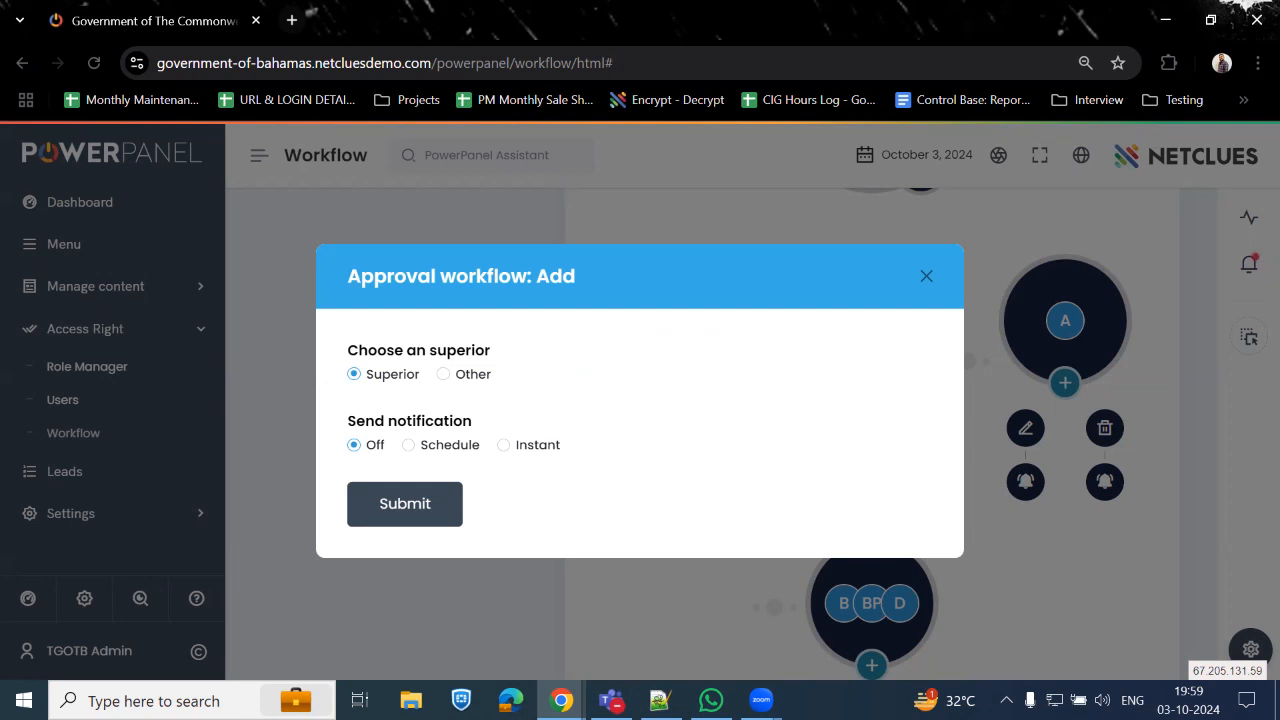
- Select Other as approver and view the user list without choosing anyone
left_click(444, 374)
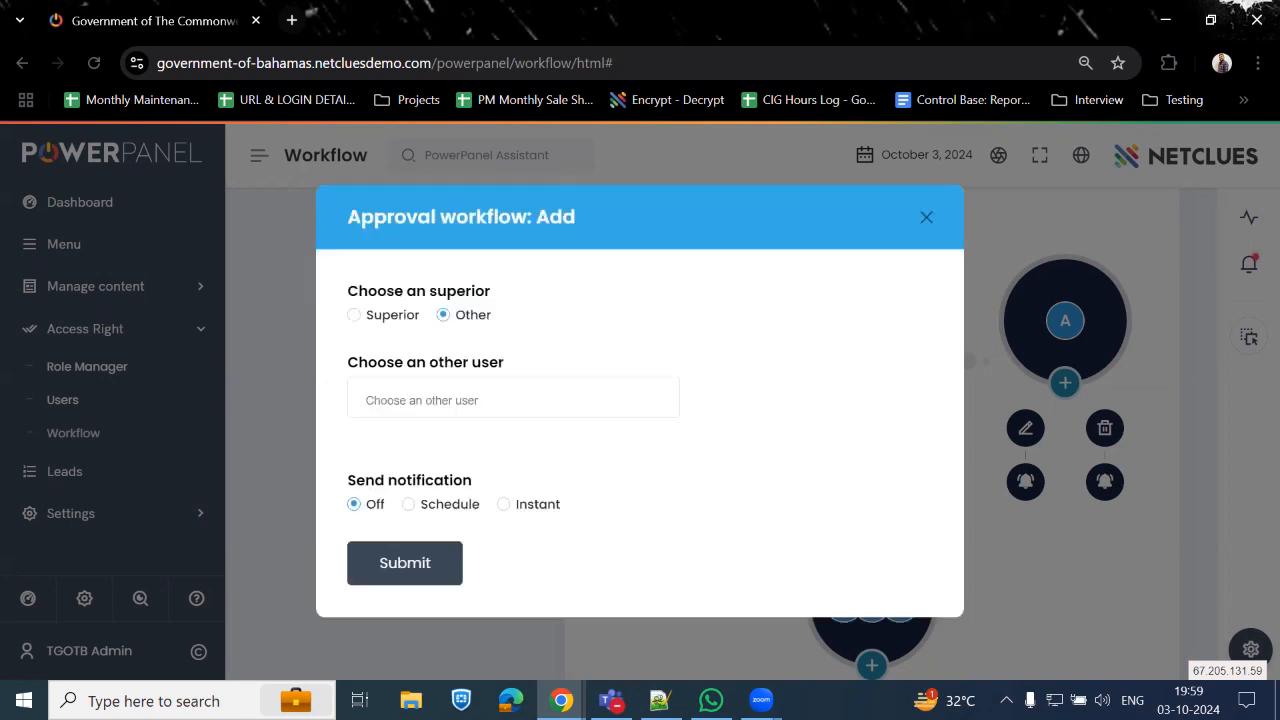
left_click(512, 399)
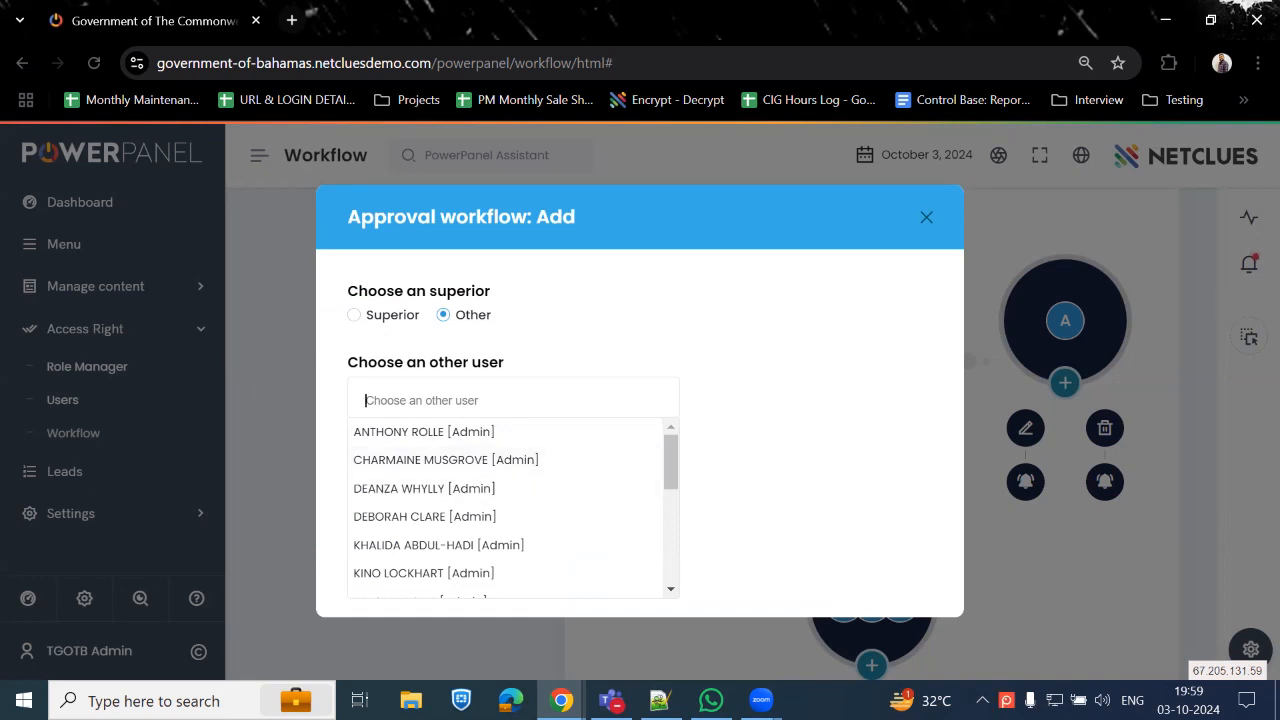
left_click(790, 430)
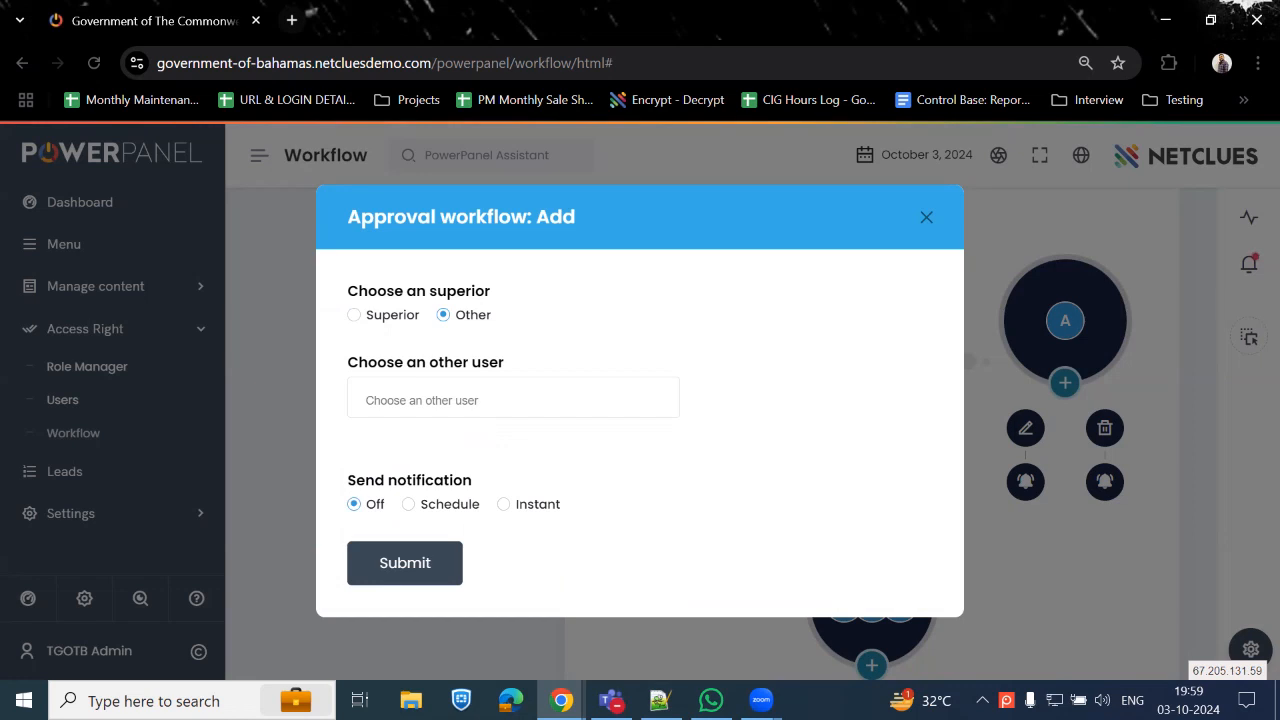
left_click_drag(356, 480, 436, 480)
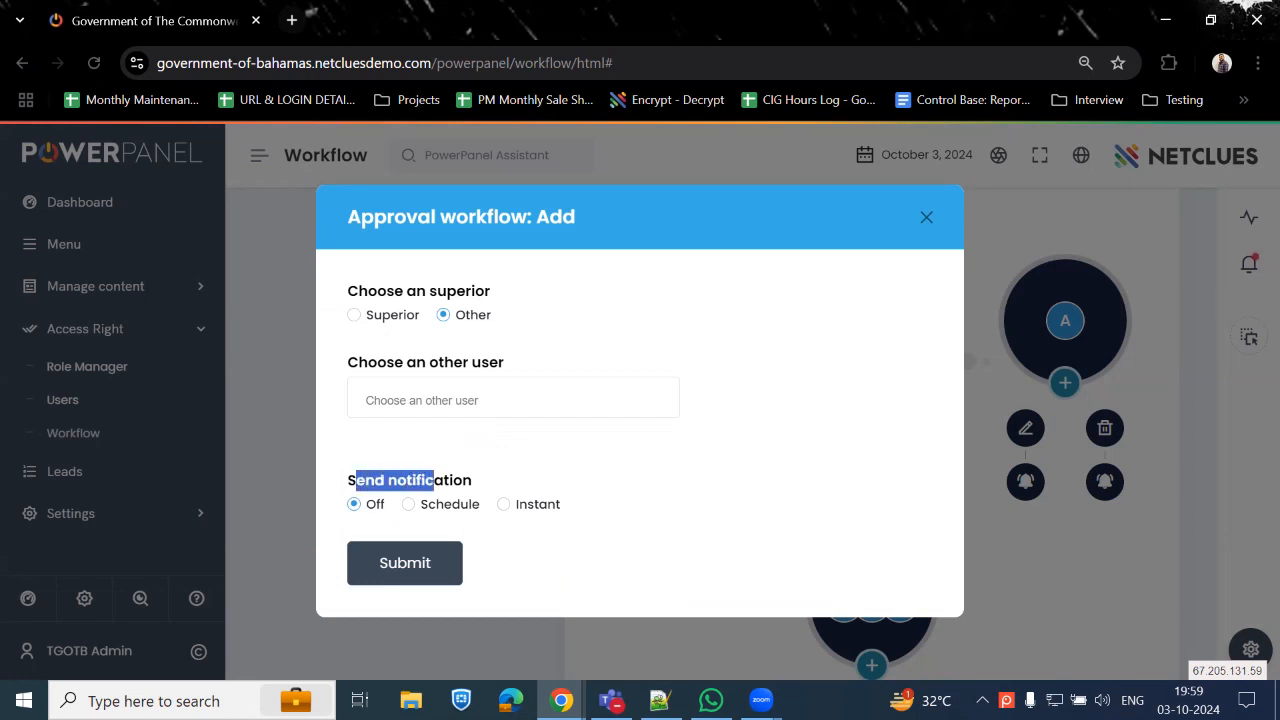
left_click(500, 442)
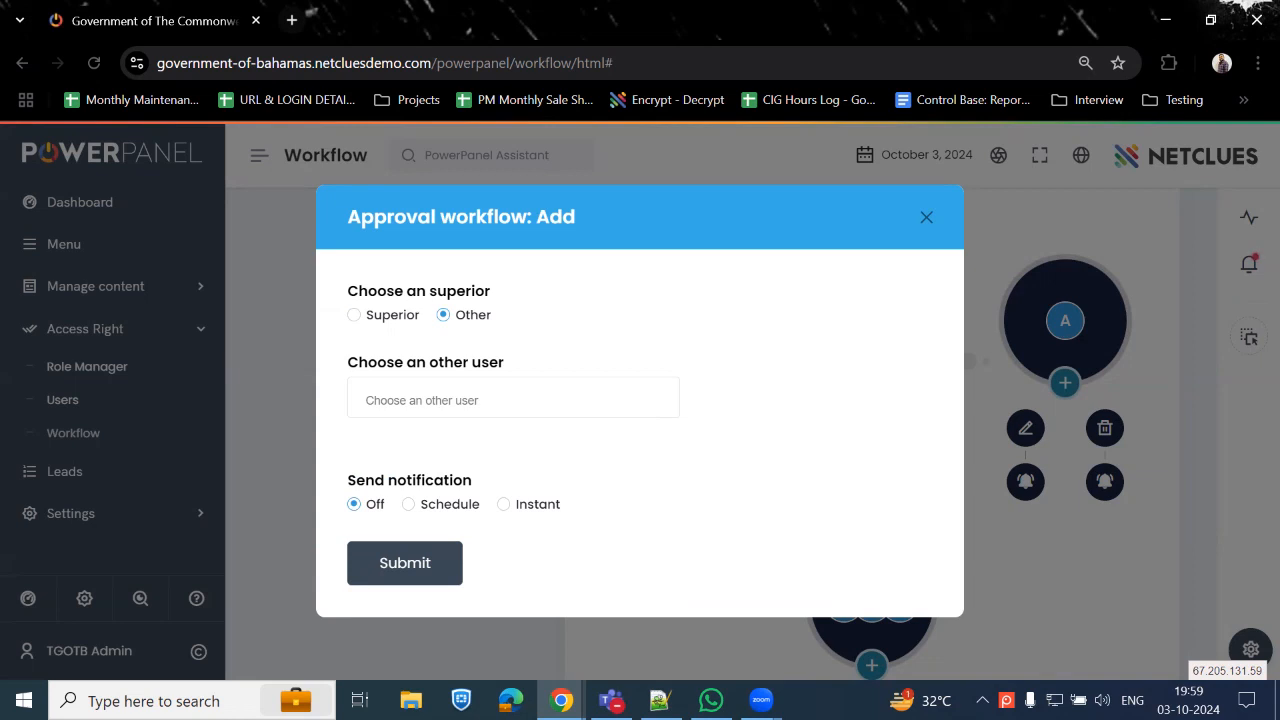
- Try Schedule notification at After 1 Hour, switch to Instant, then close the dialog unsaved
left_click(410, 504)
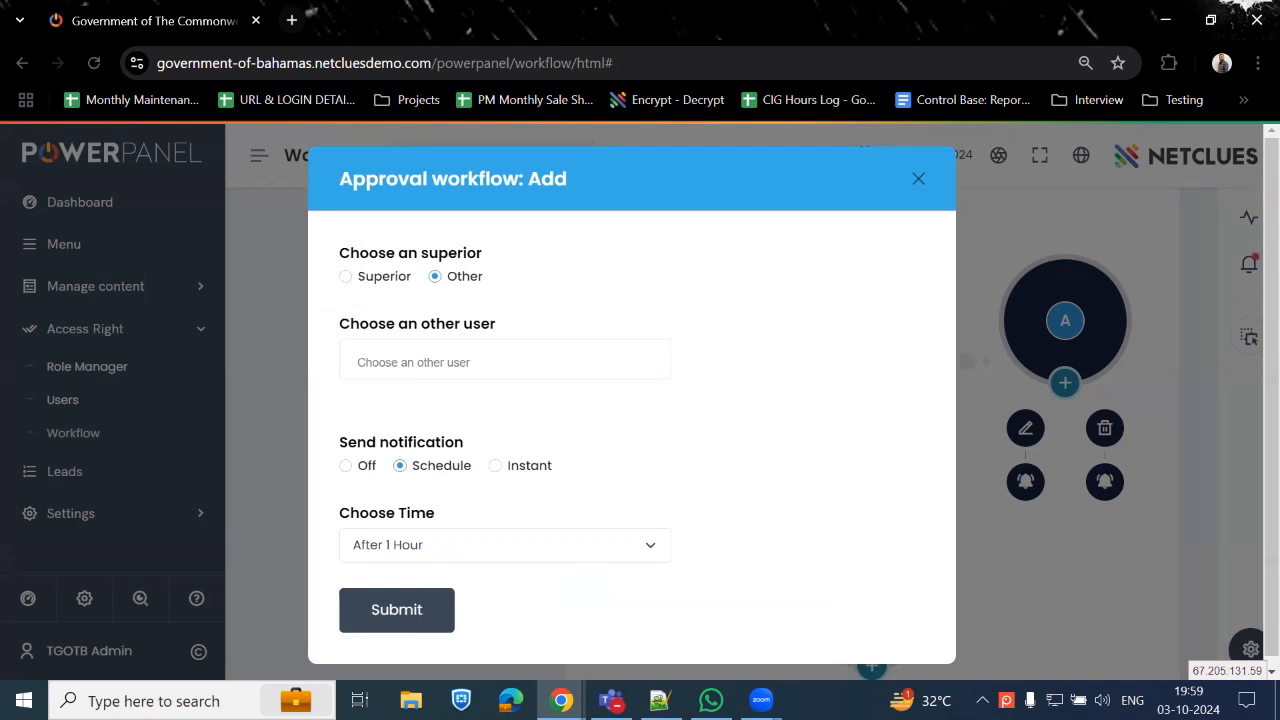
left_click(504, 545)
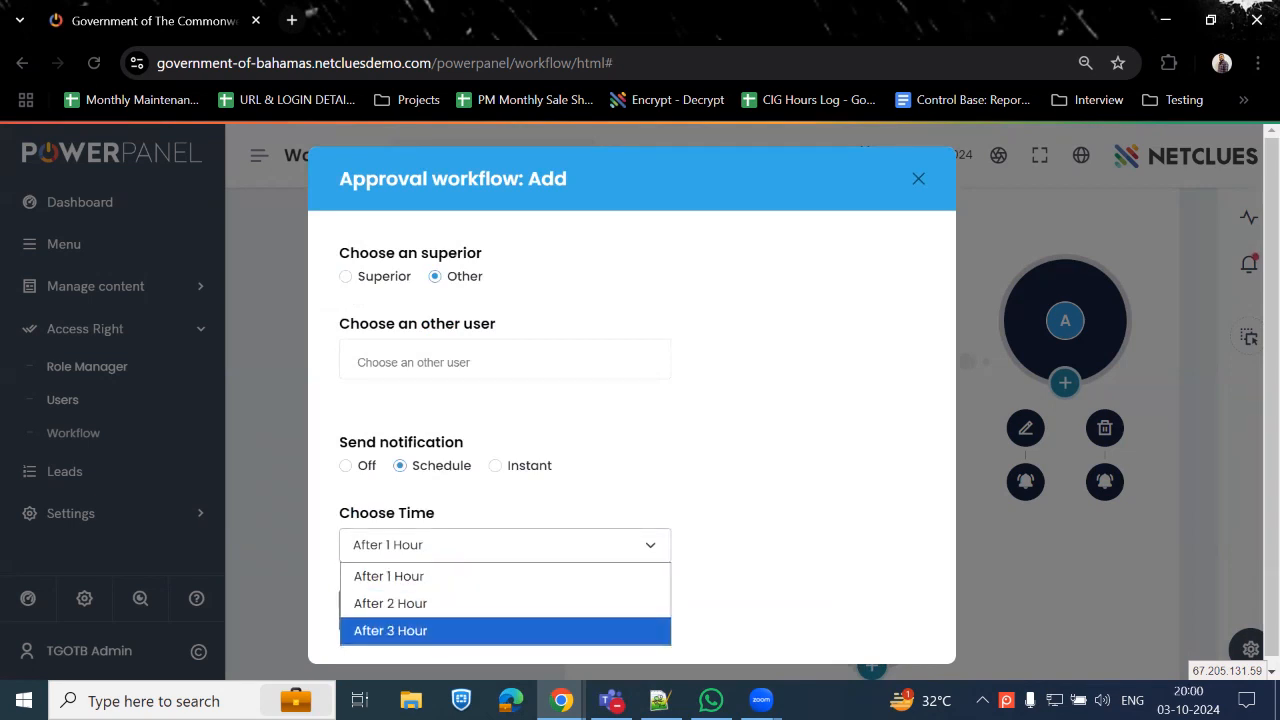
left_click(760, 560)
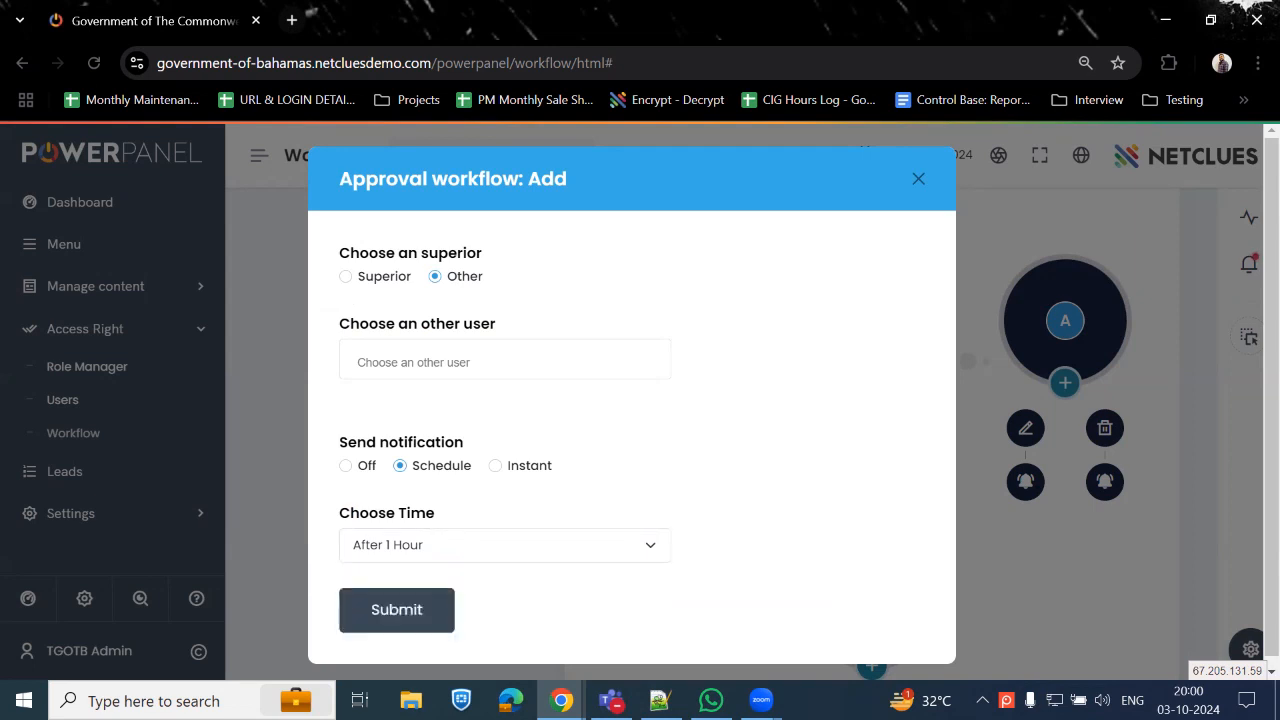
left_click(496, 466)
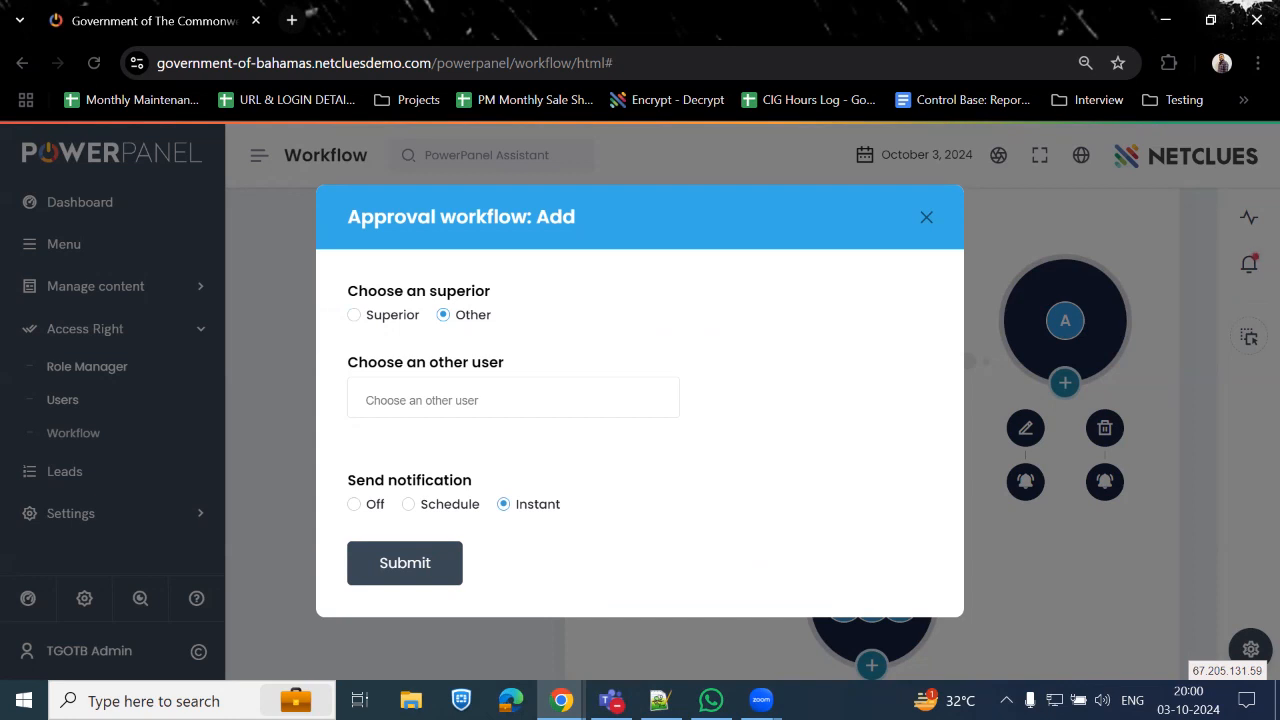
left_click(926, 217)
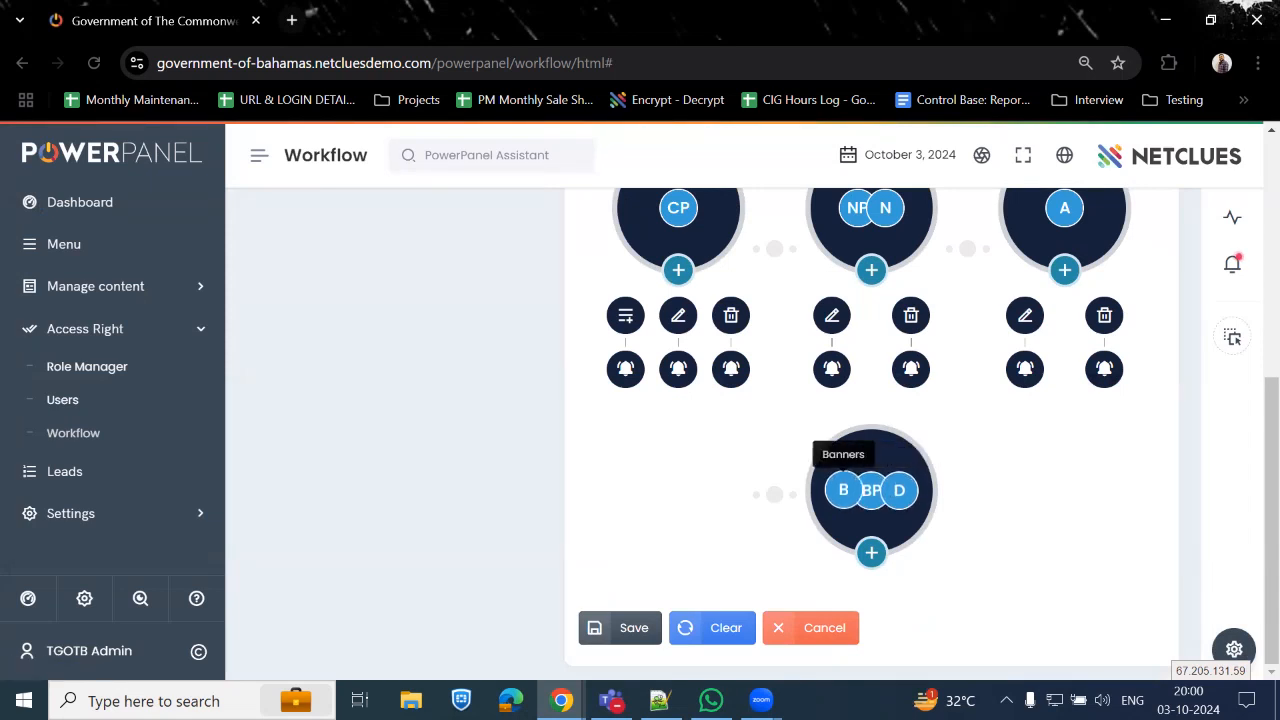
left_click(871, 552)
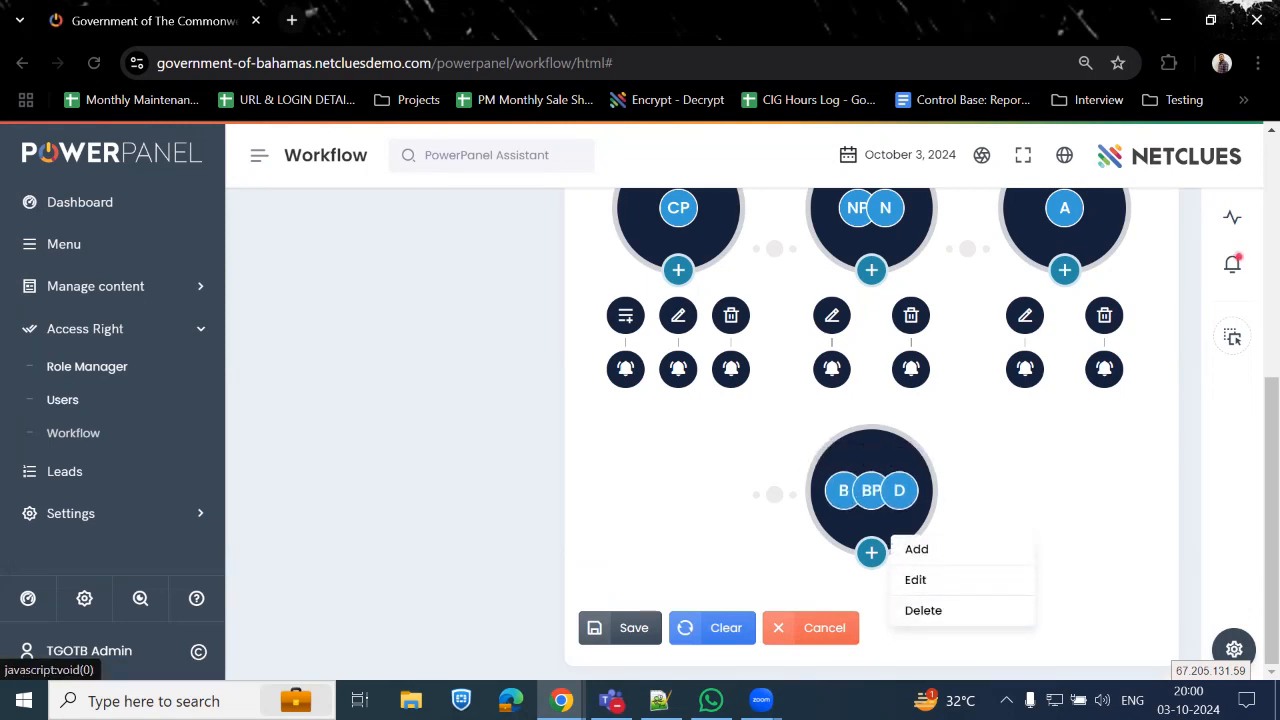
left_click(1000, 475)
scroll(1000, 475, "up", 1)
scroll(1000, 475, "down", 1)
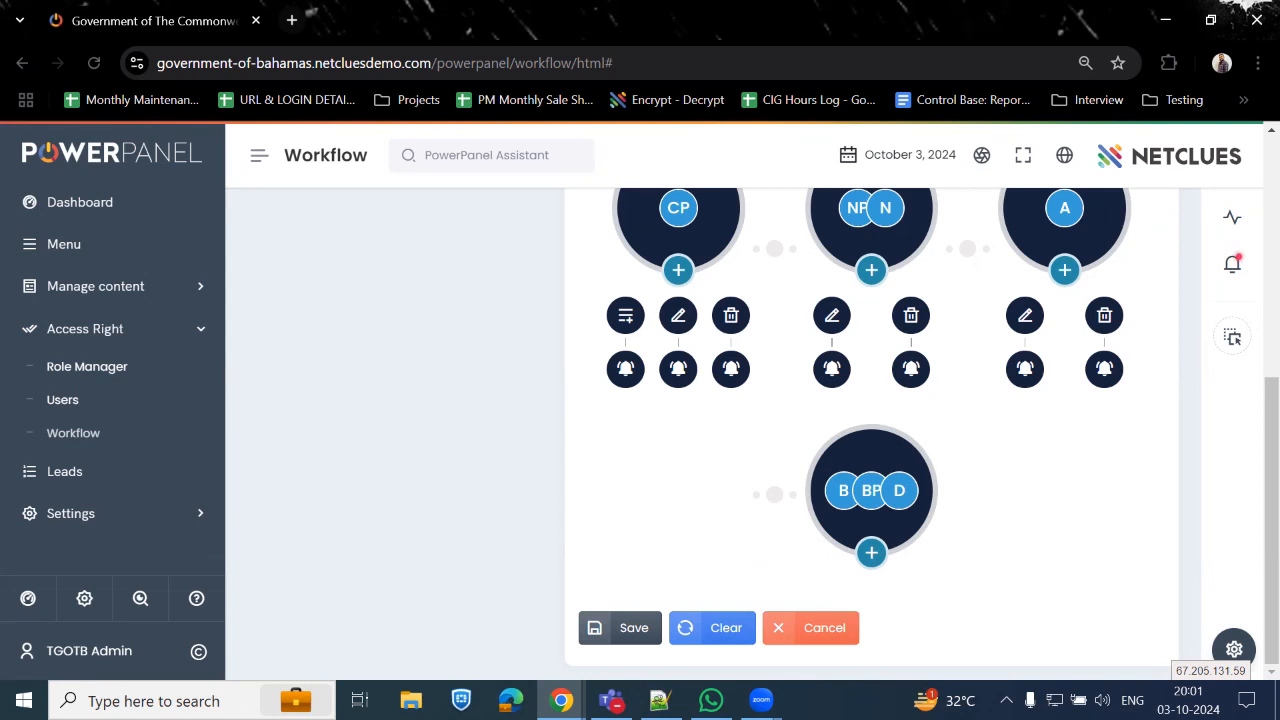
scroll(870, 430, "up", 5)
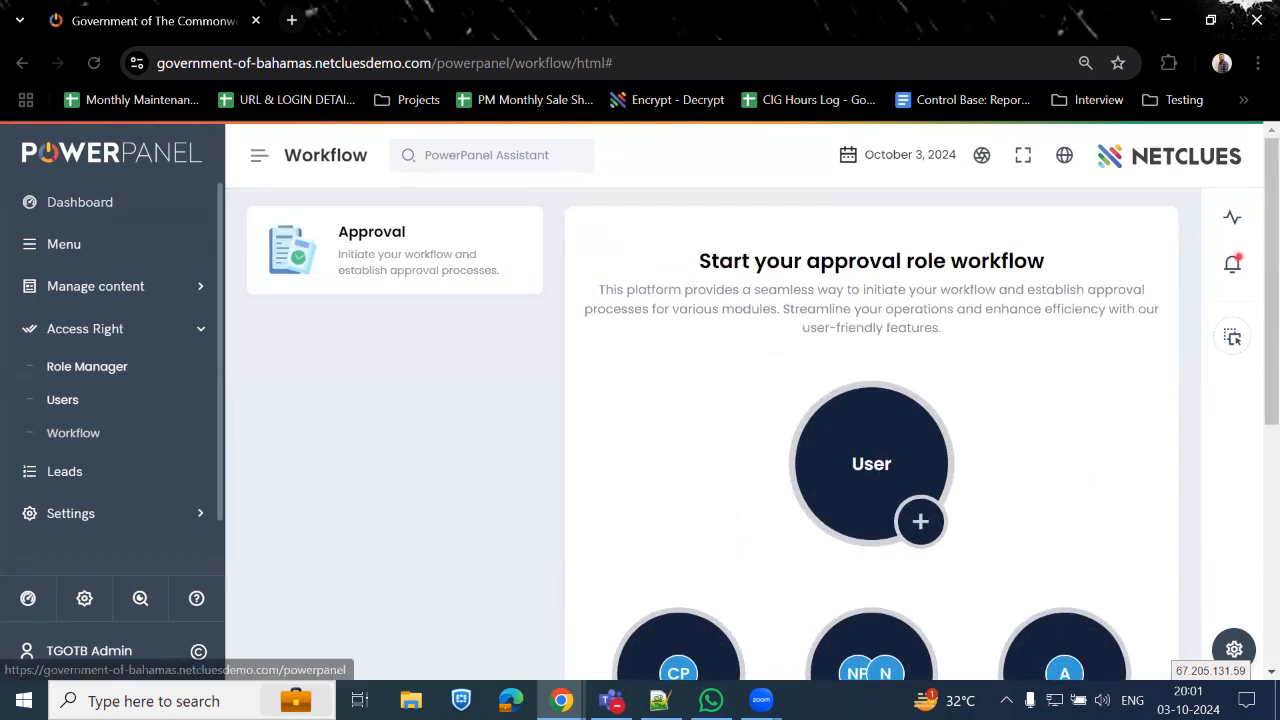
- Go to the Dashboard and scroll down to the In Approval panel of pending records
left_click(80, 204)
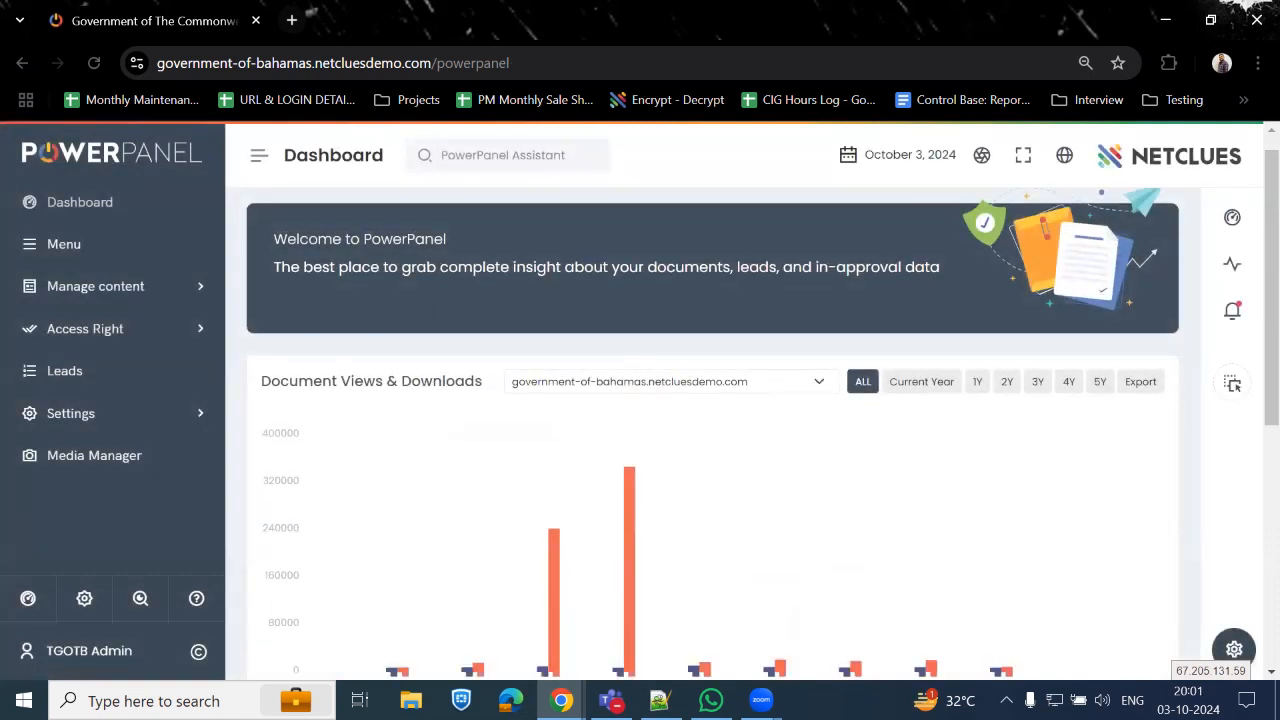
scroll(690, 418, "down", 5)
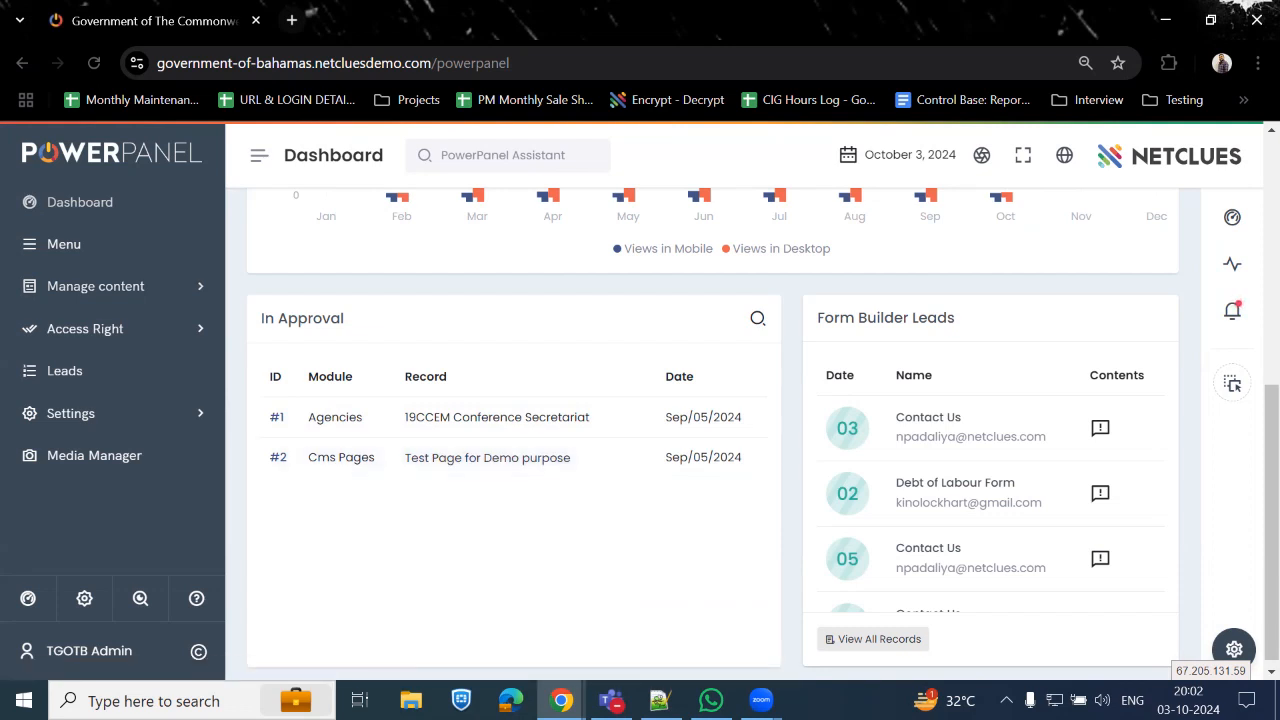
- Open the pending Test Page for Demo purpose record, expand its approval records and view its comments
left_click(487, 457)
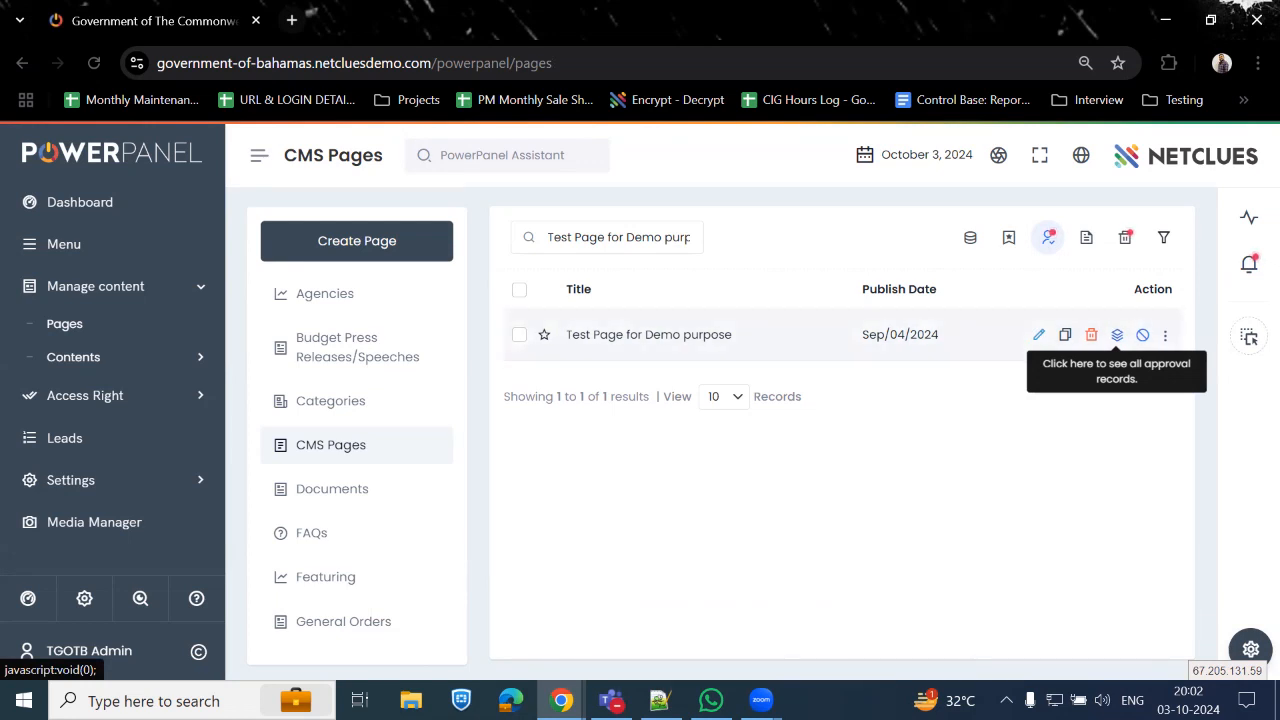
left_click(1117, 334)
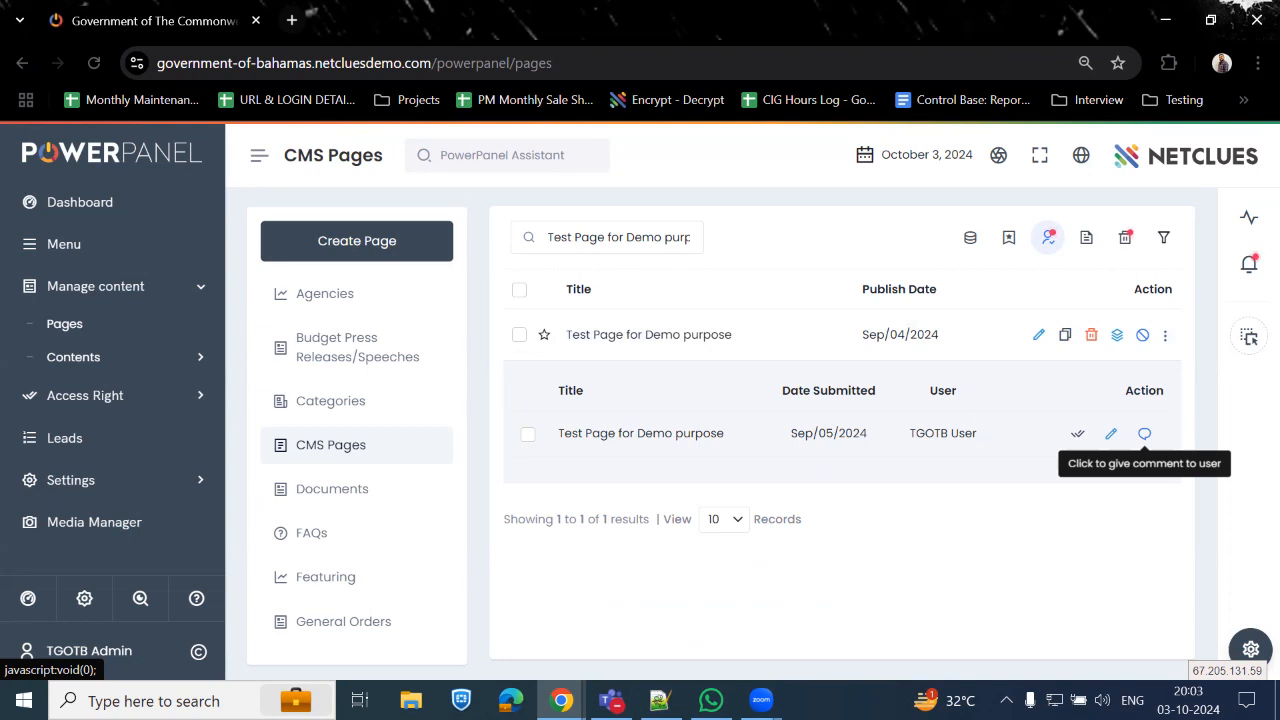
left_click(1144, 433)
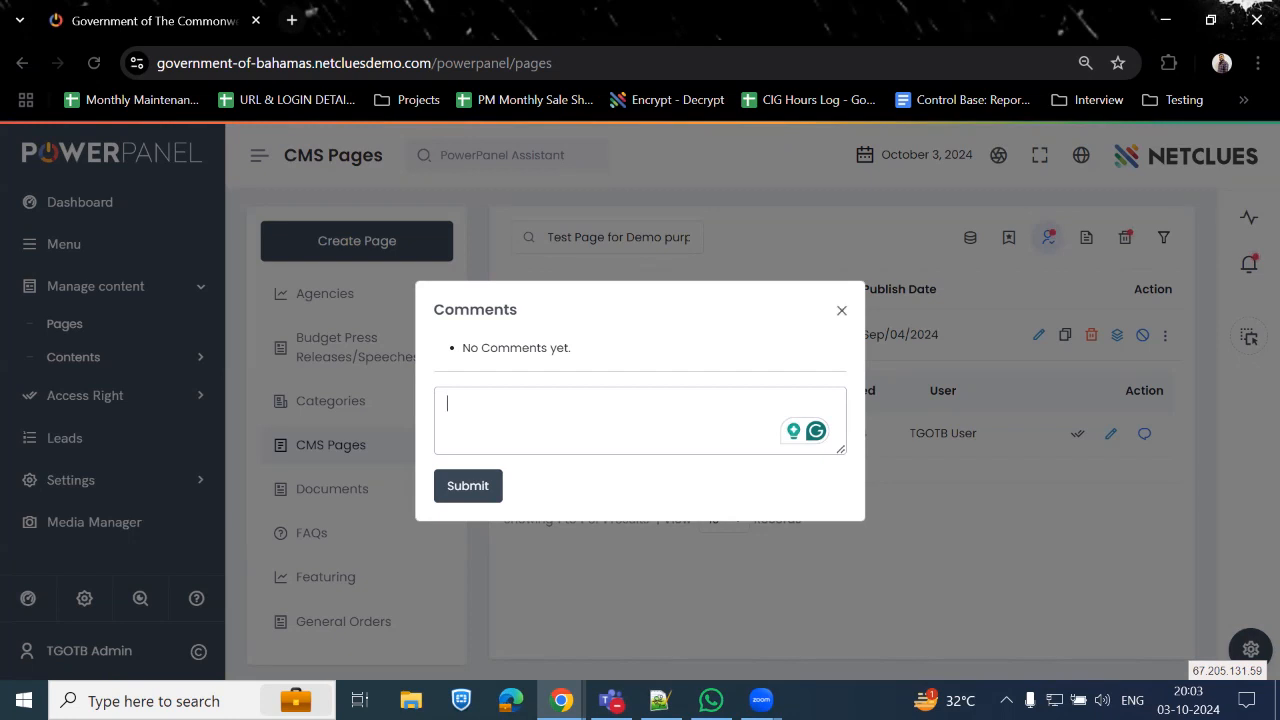
- Close the empty Comments dialog, then check and dismiss the notification list of approval requests
left_click(842, 311)
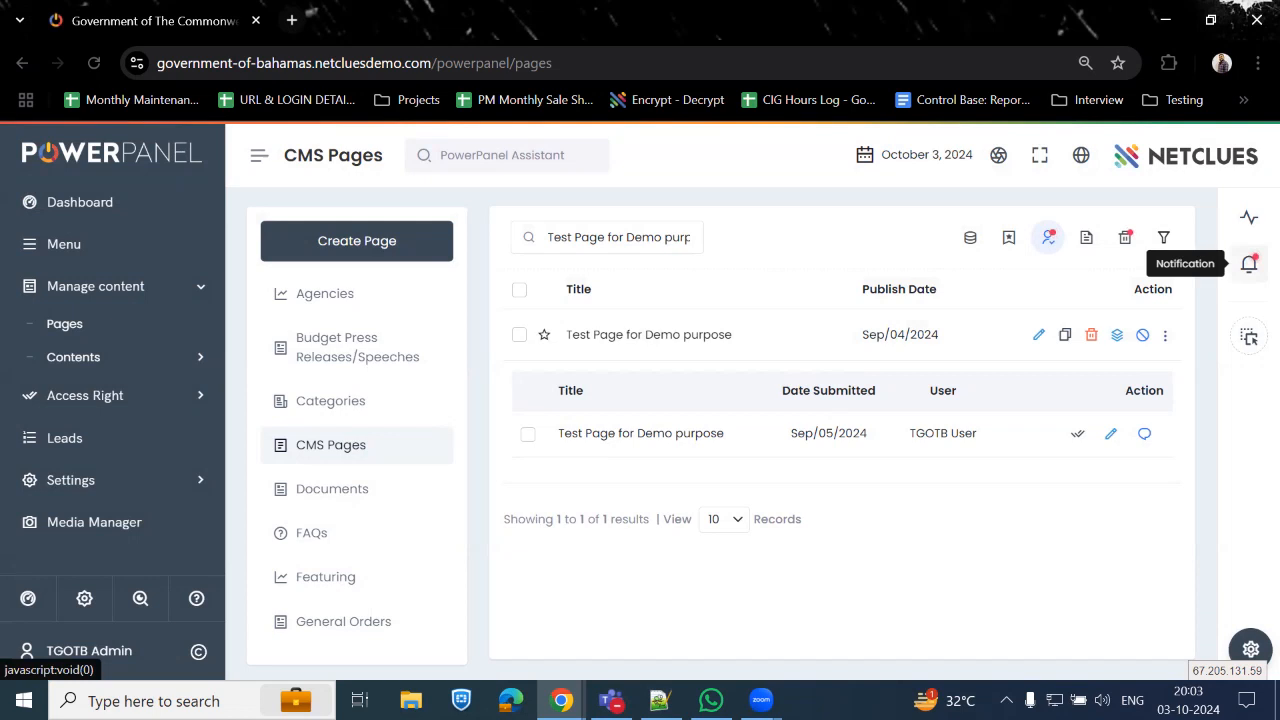
left_click(1249, 263)
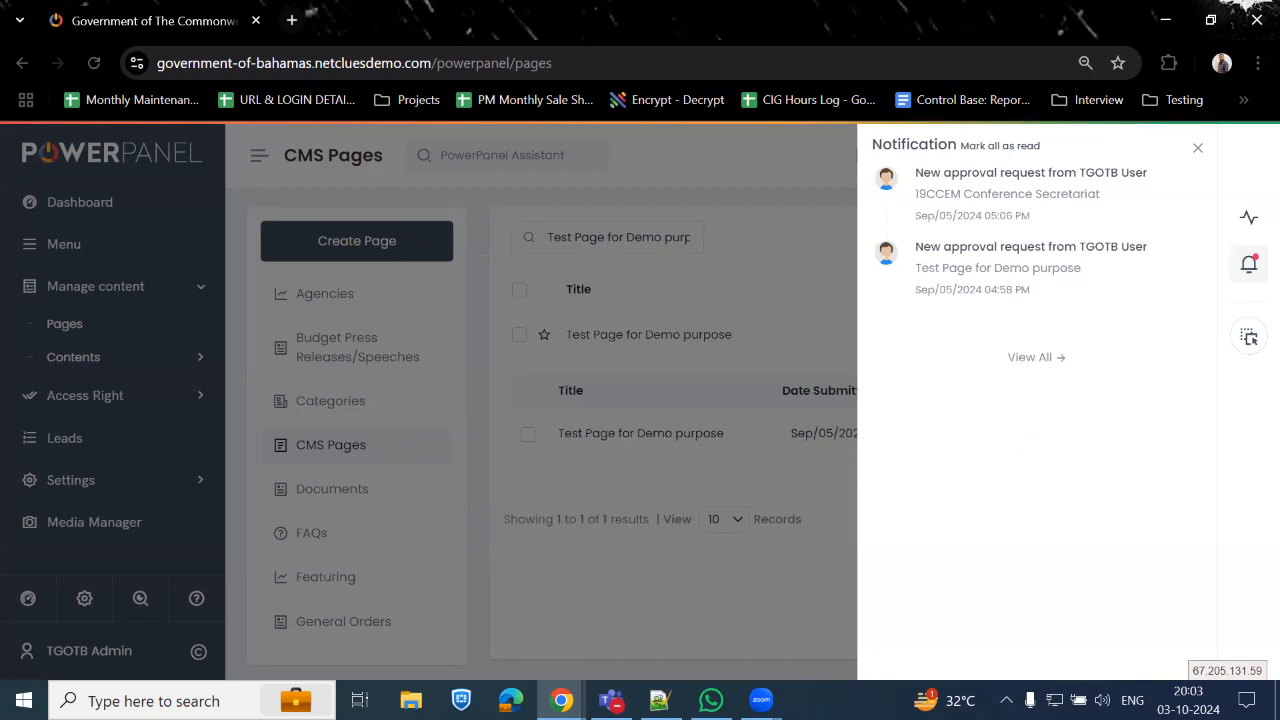
left_click(1198, 148)
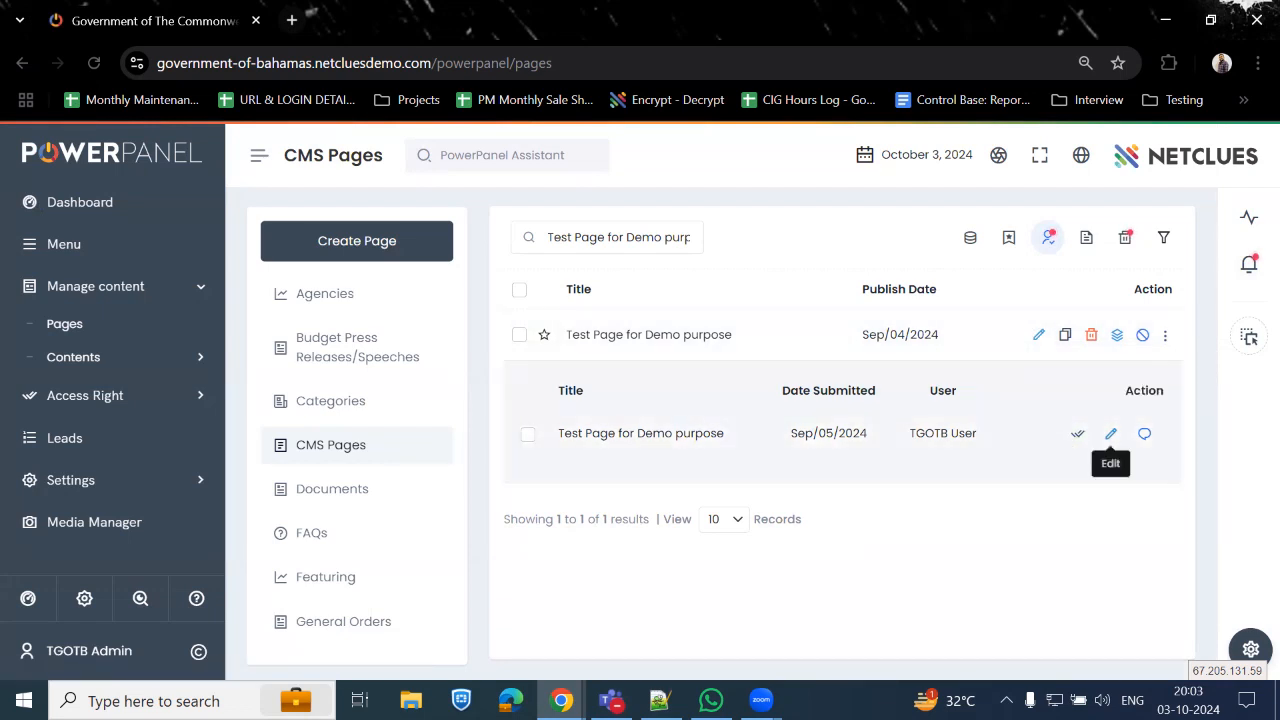
- Open the submitted version of Test Page for Demo purpose and preview it as on the site
left_click(1110, 433)
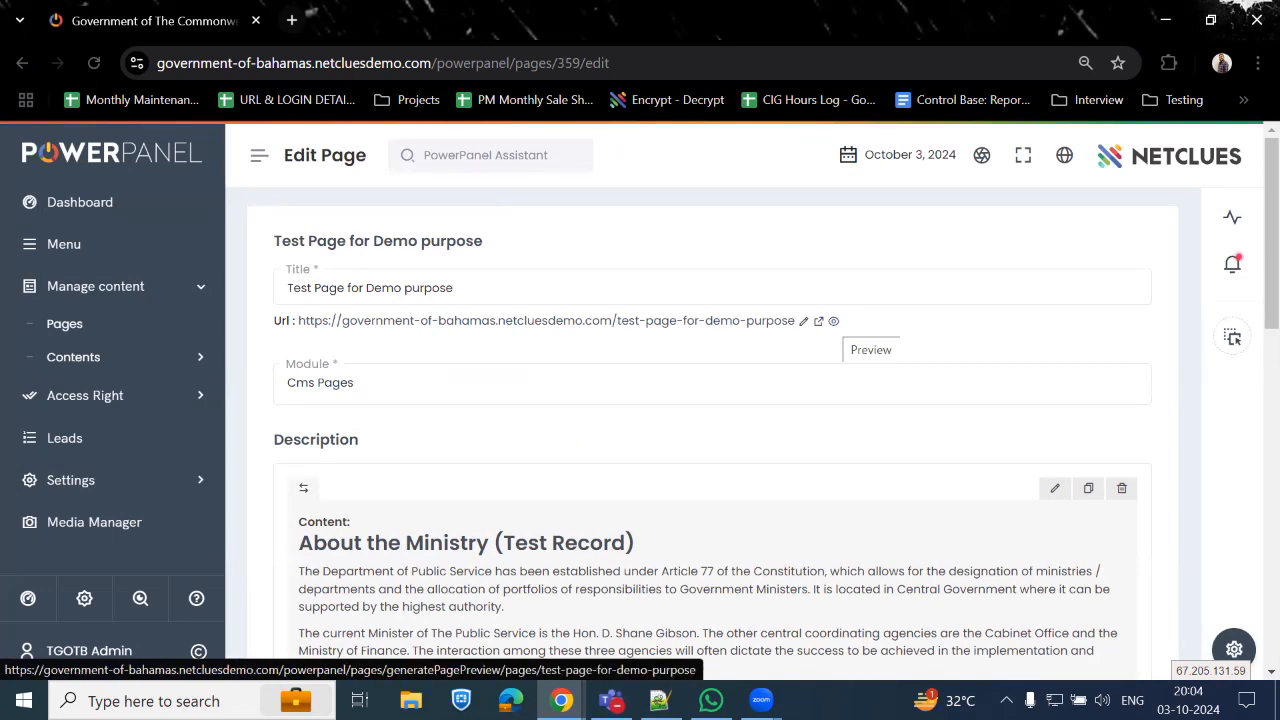
left_click(833, 320)
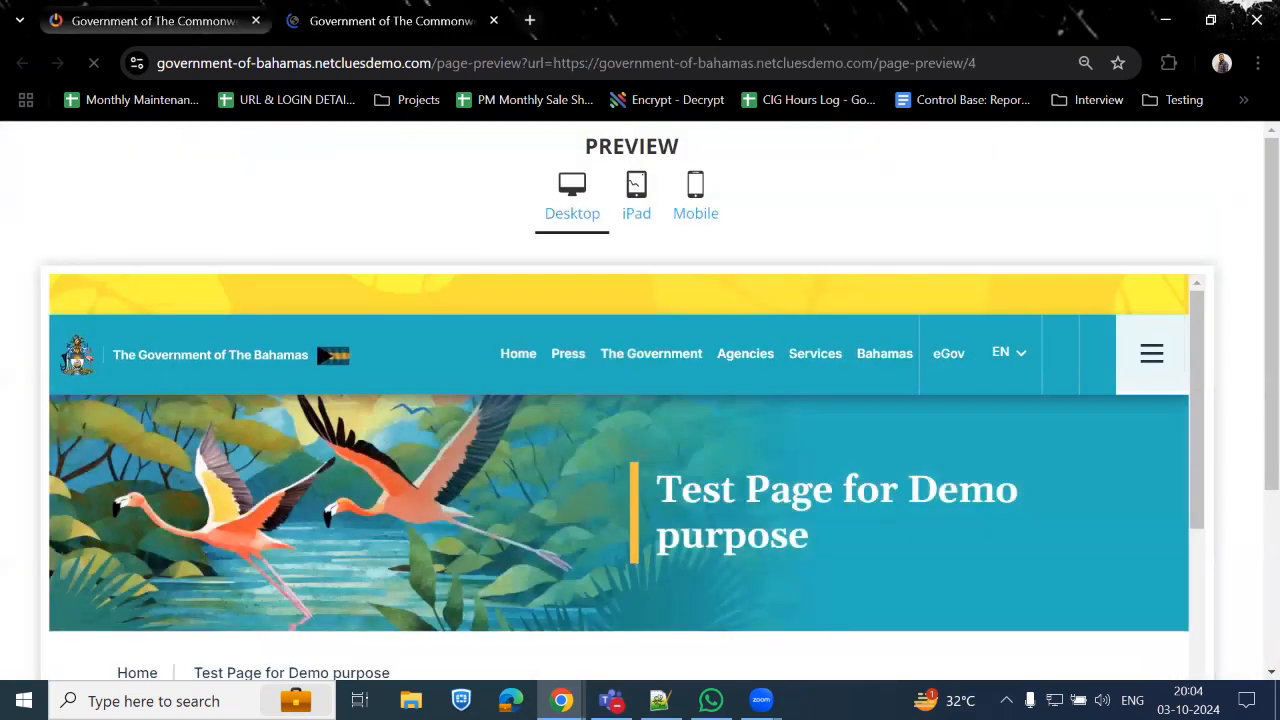
scroll(620, 475, "down", 5)
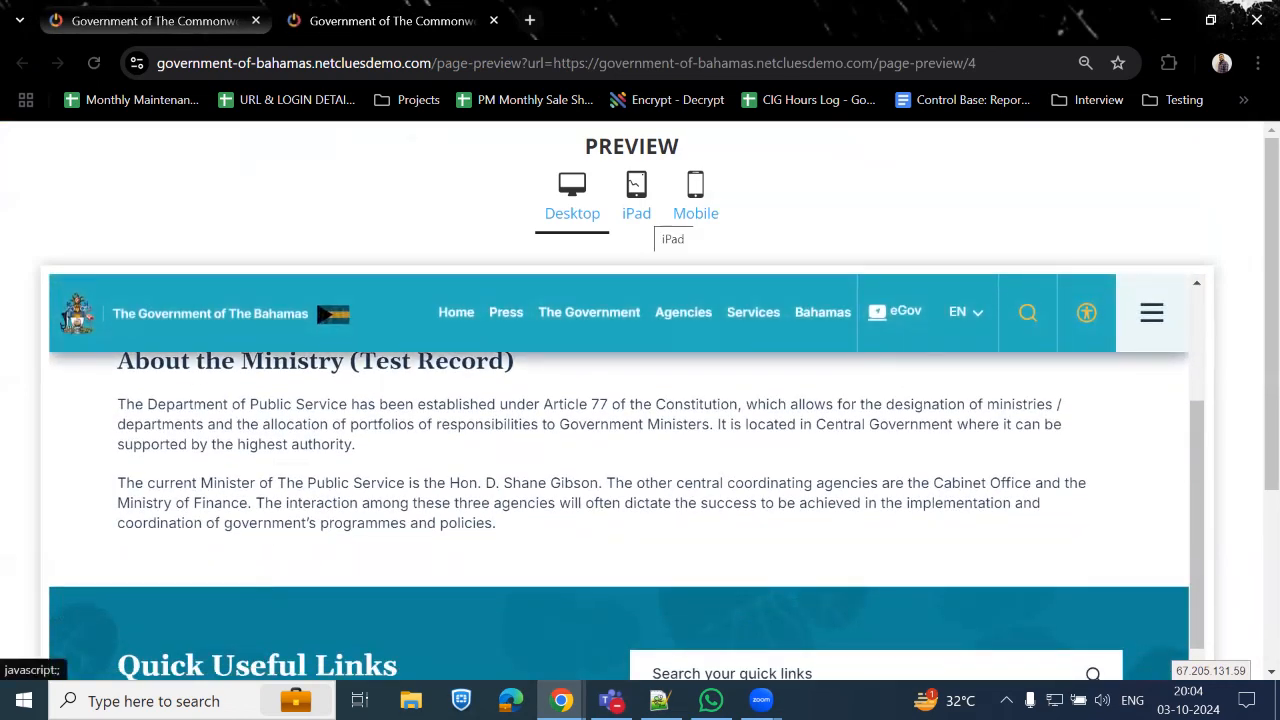
- Check the page preview at iPad and Mobile sizes, then return it to Desktop size
left_click(648, 208)
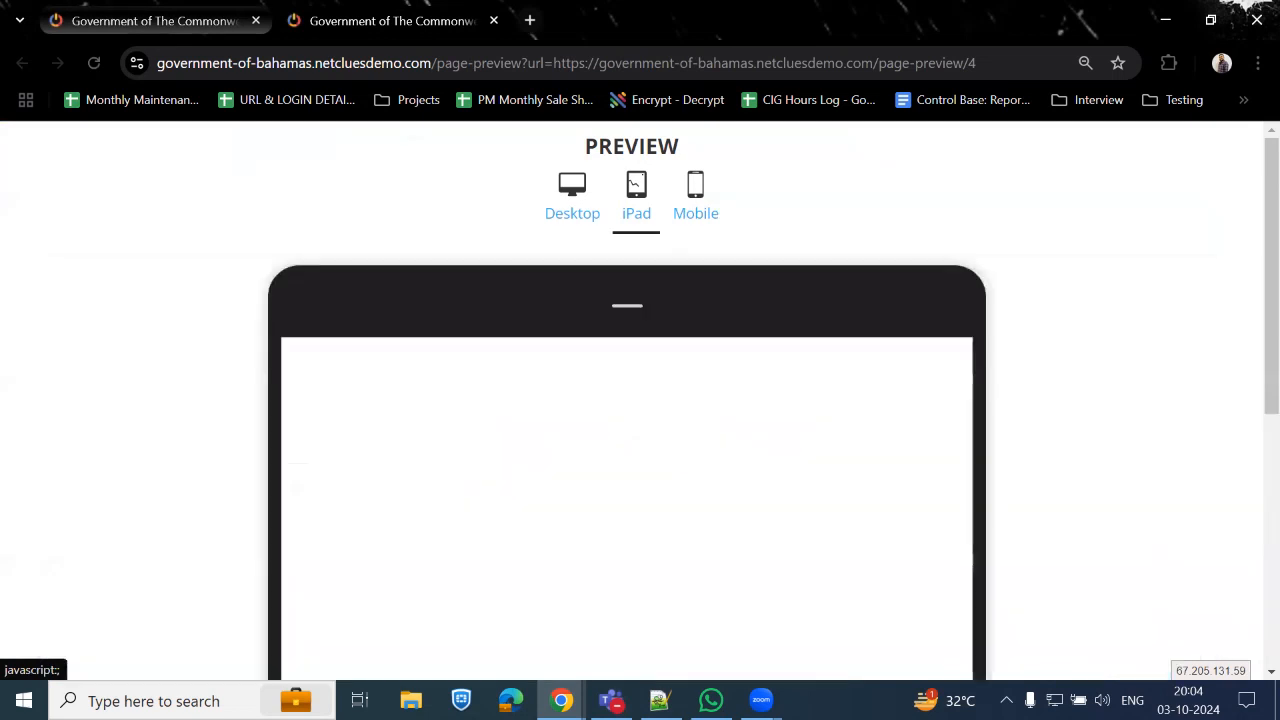
scroll(627, 510, "down", 6)
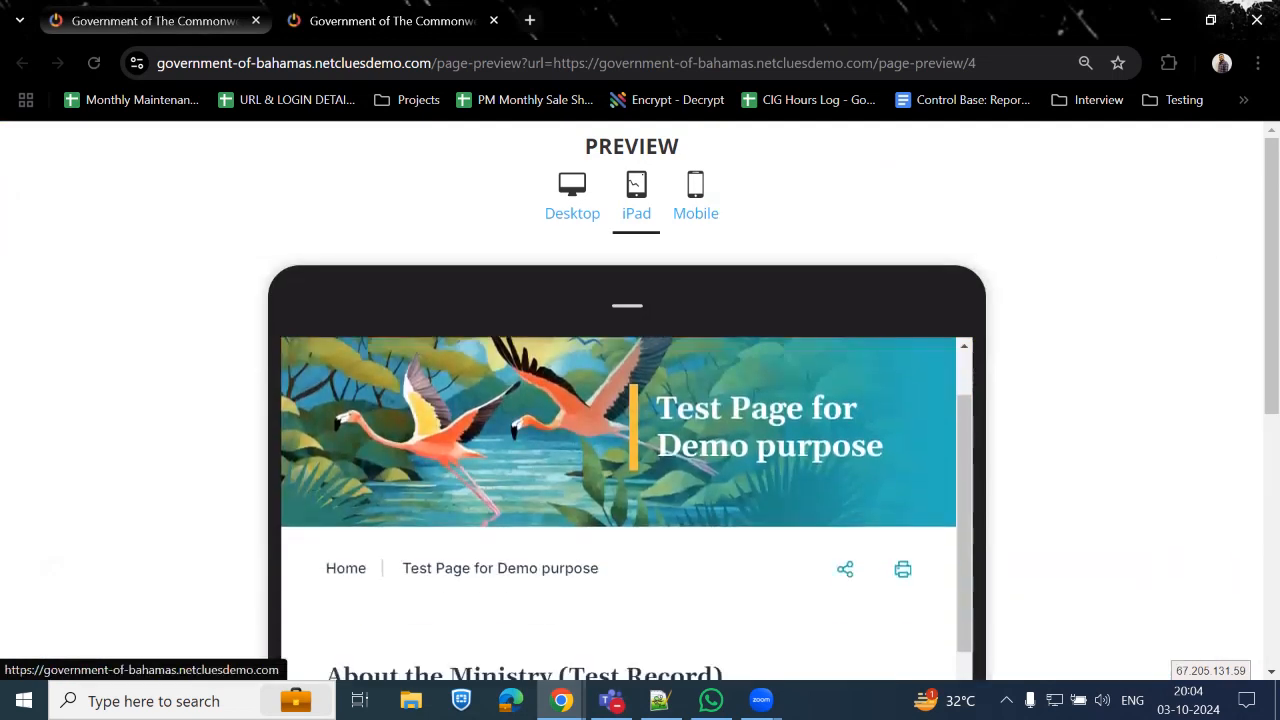
left_click(695, 198)
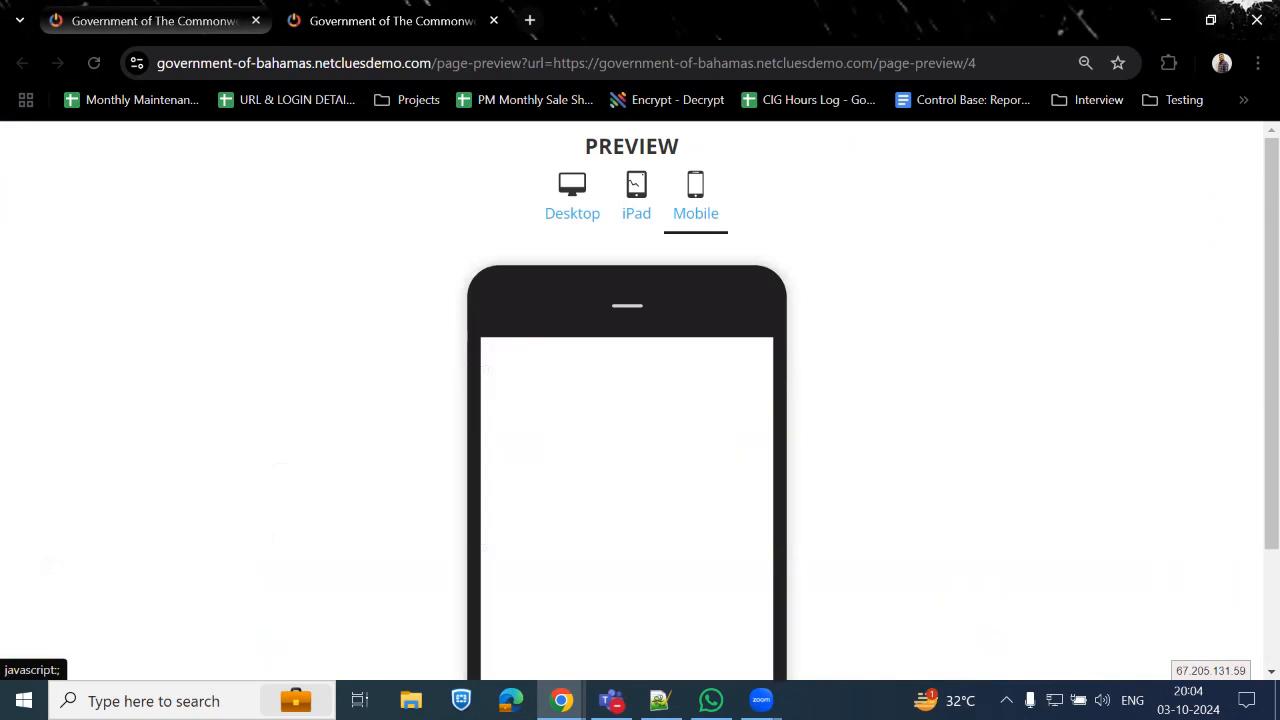
scroll(632, 430, "down", 1)
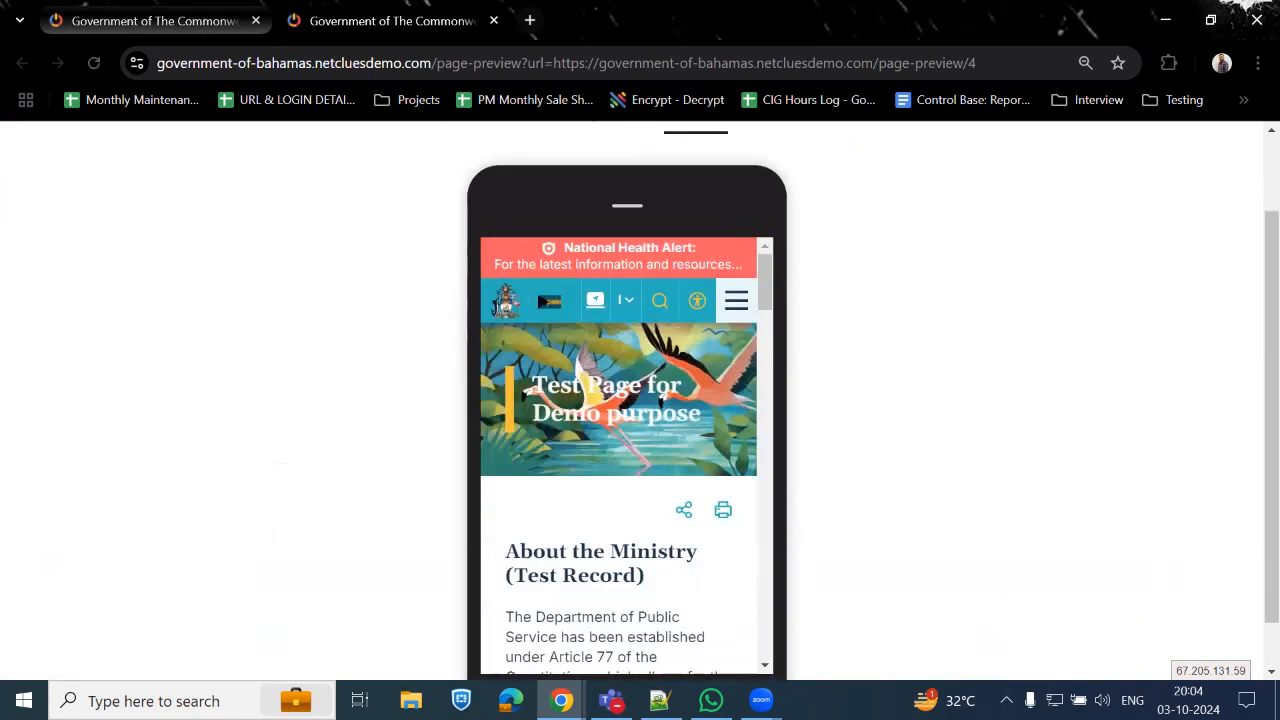
scroll(632, 430, "up", 1)
left_click(572, 198)
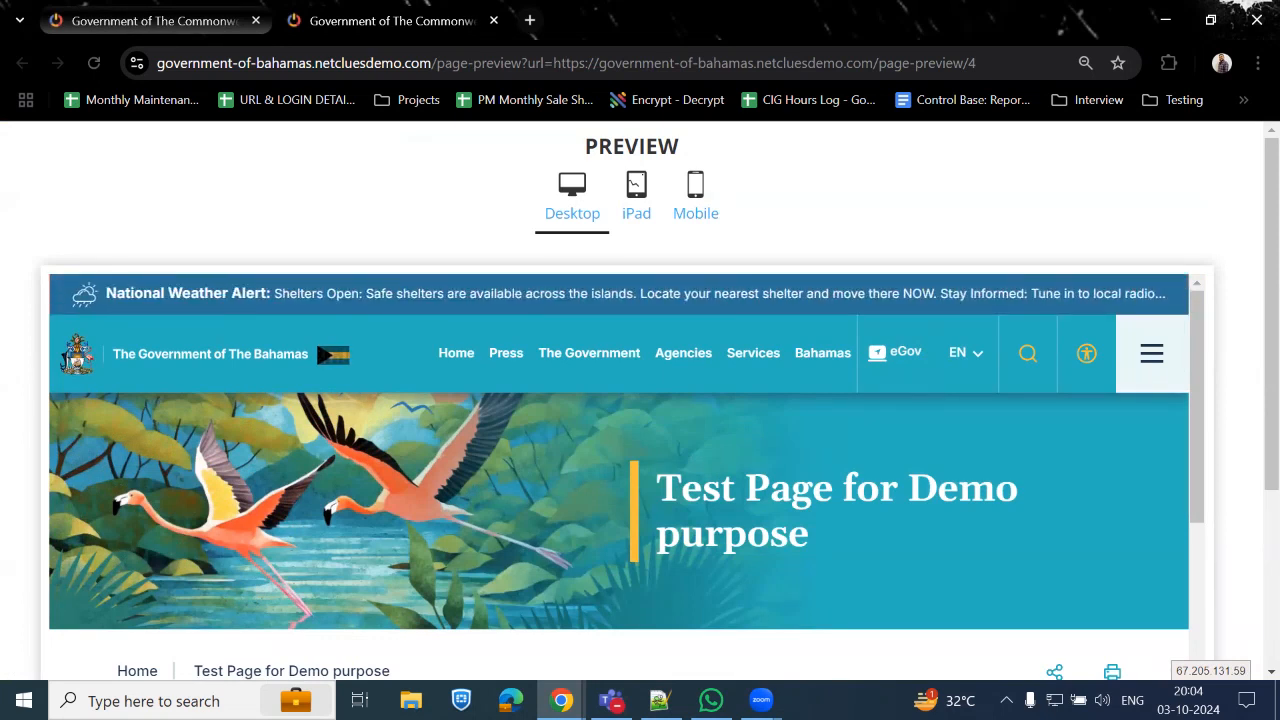
- Review the Edit Page form fields like Published Date and Description, then go back to the Pages list
key("ctrl+Tab")
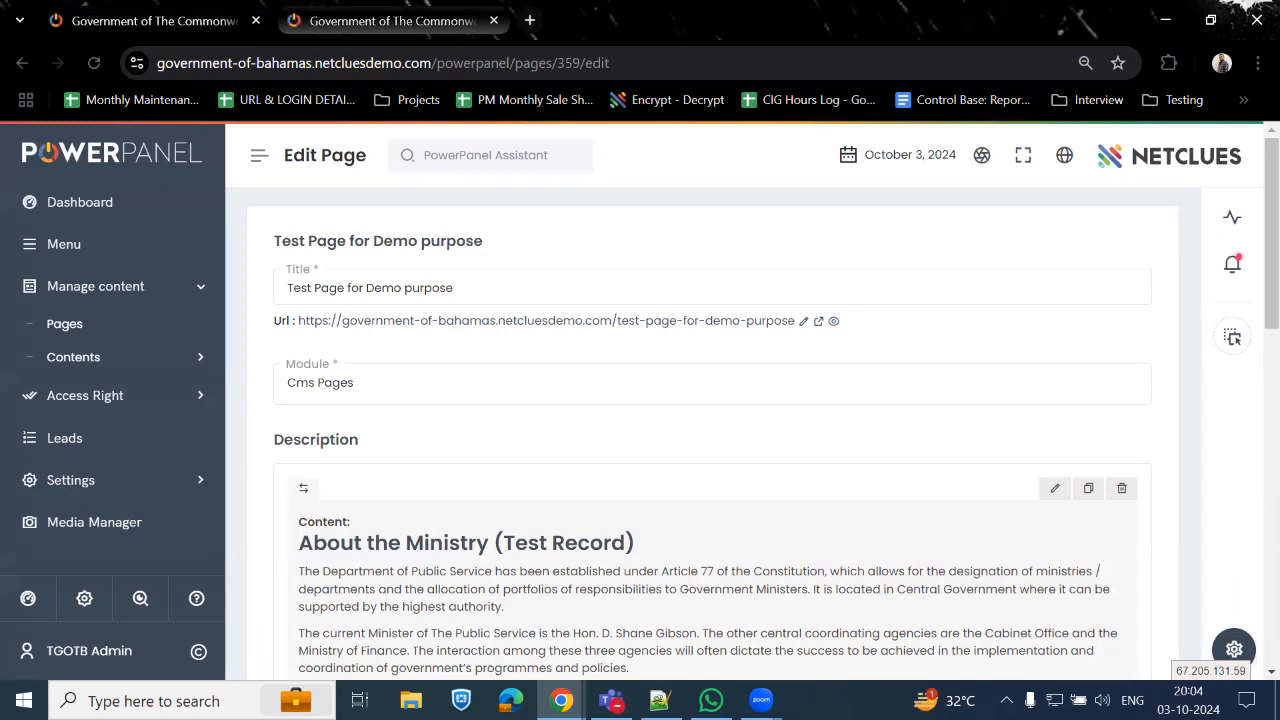
scroll(712, 420, "down", 10)
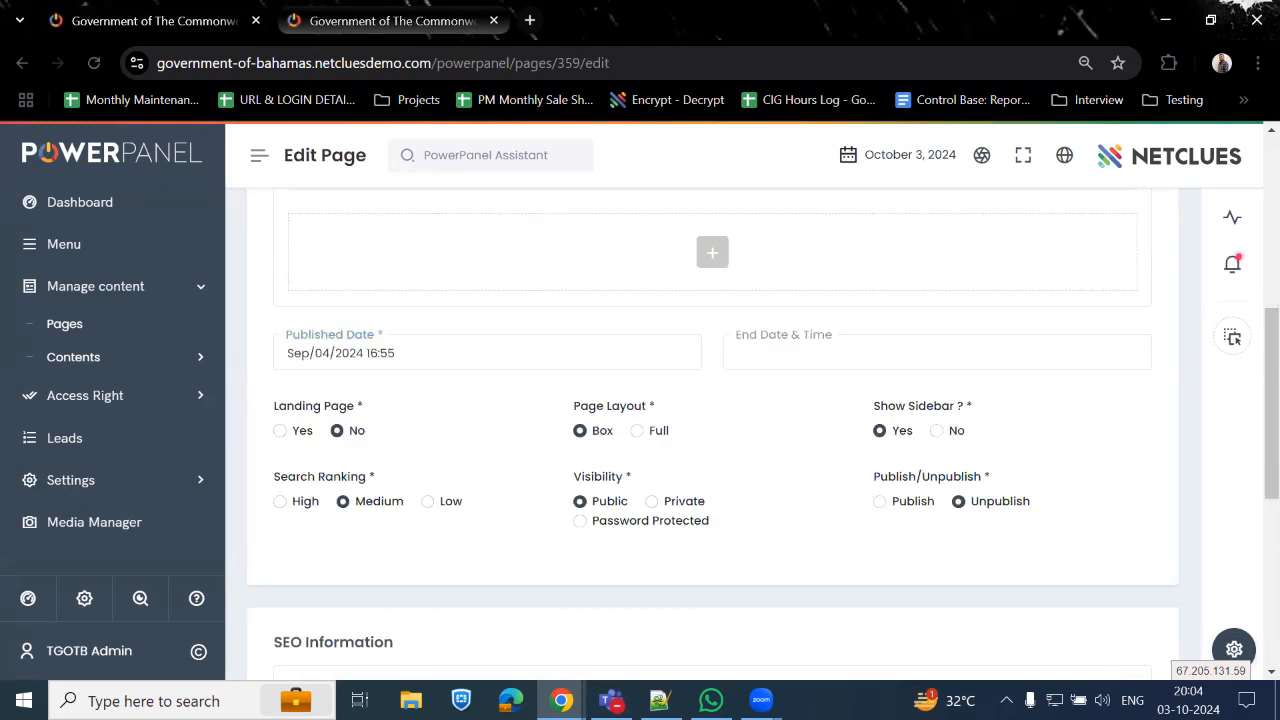
scroll(712, 420, "down", 1)
scroll(712, 420, "up", 1)
left_click_drag(285, 334, 374, 334)
left_click(376, 334)
scroll(712, 430, "up", 6)
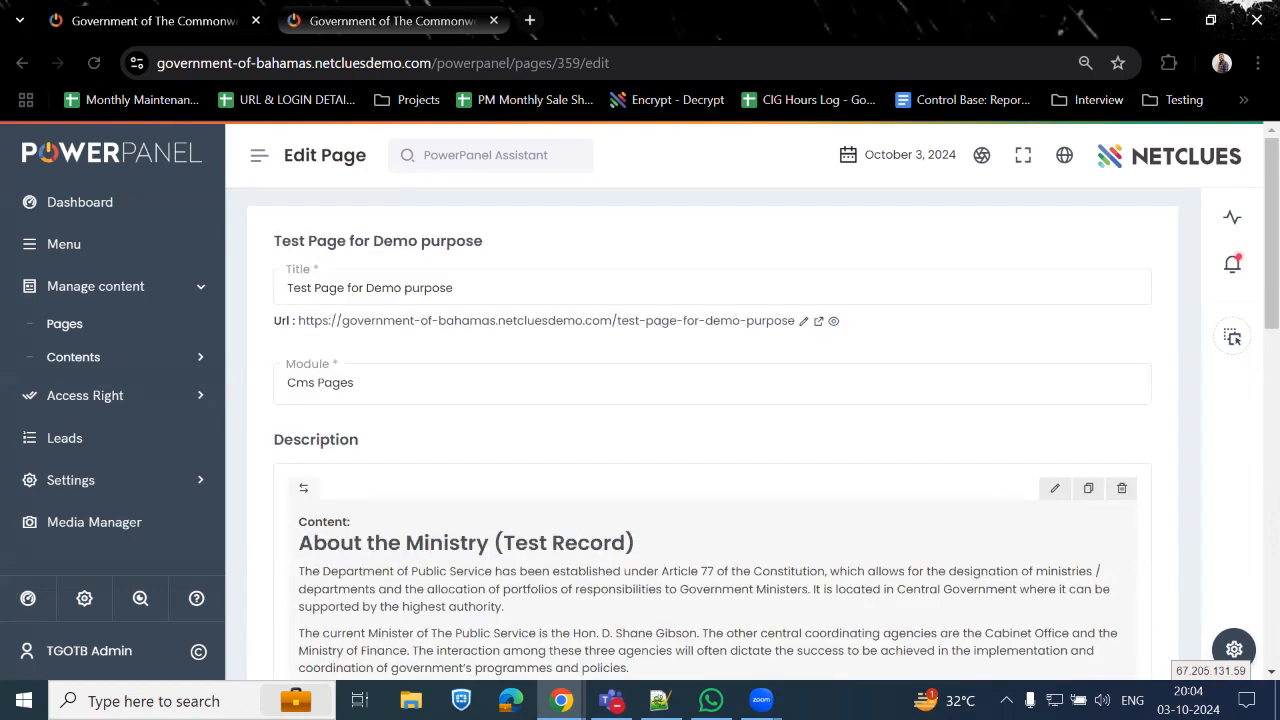
left_click_drag(273, 440, 358, 440)
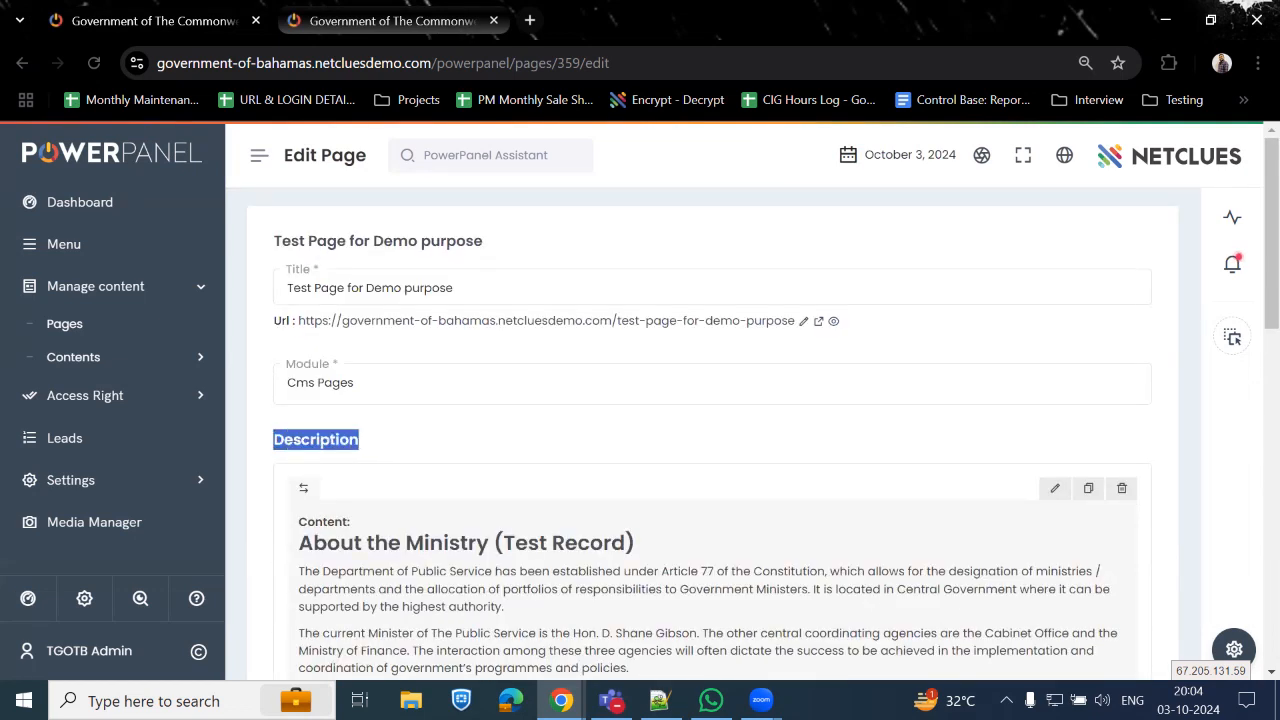
scroll(712, 430, "down", 4)
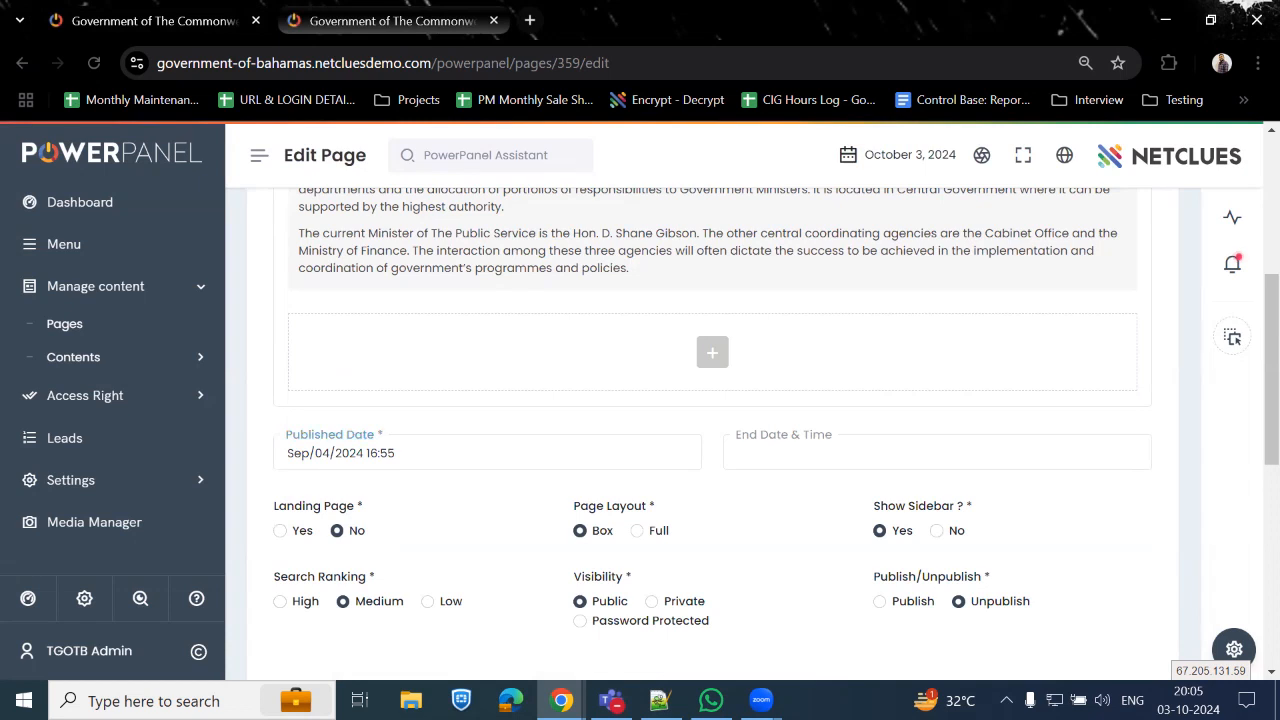
scroll(712, 400, "up", 2)
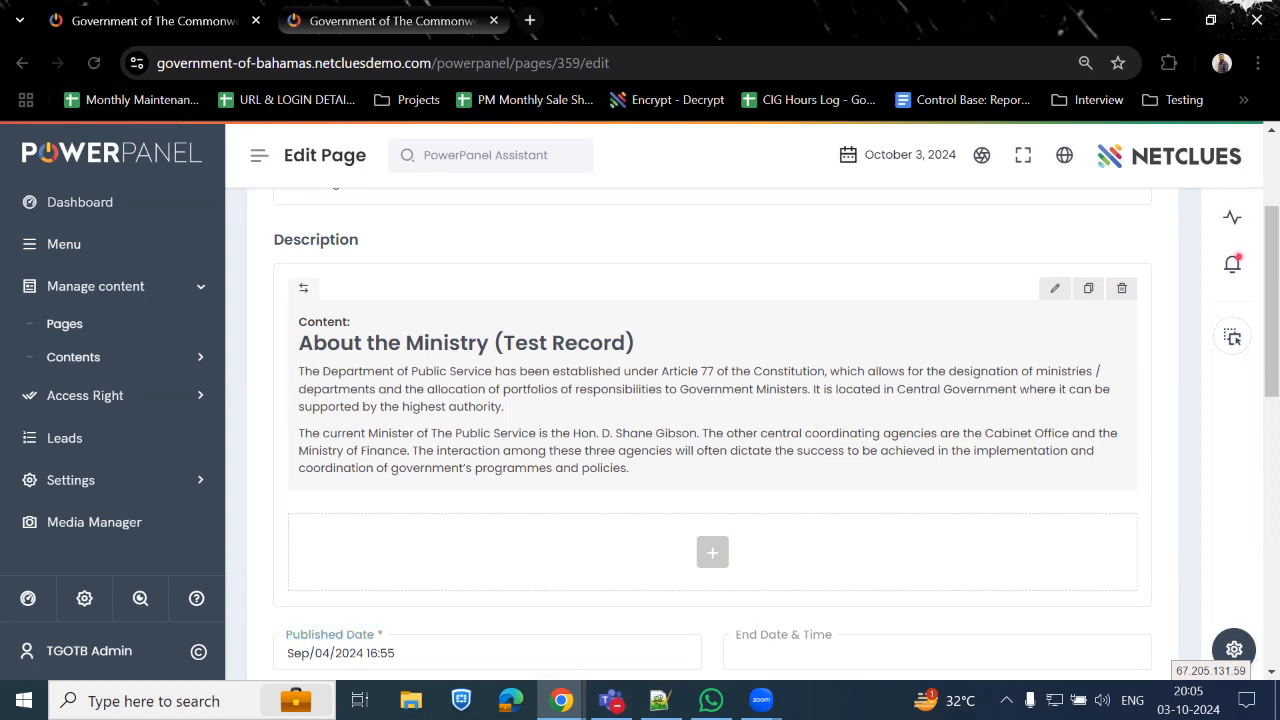
left_click(22, 63)
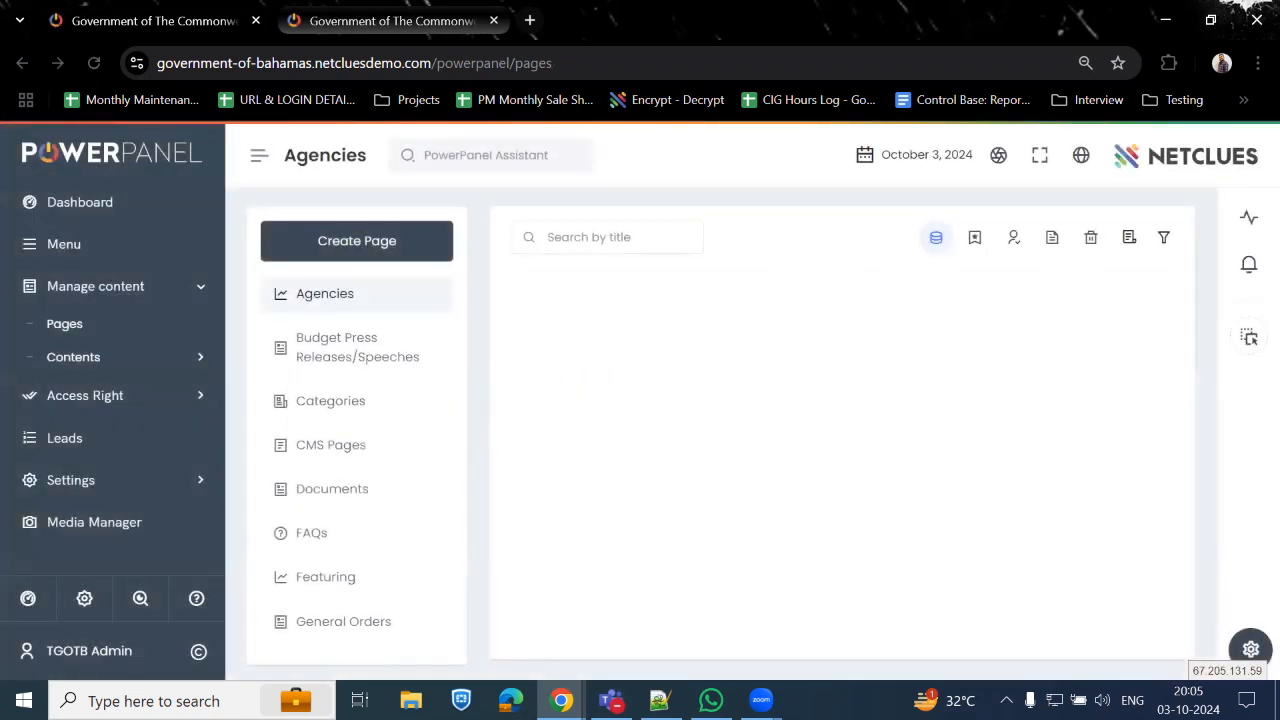
- From the Dashboard's In Approval panel, open Test Page for Demo purpose and expand its Sep/05/2024 approval record
left_click(79, 202)
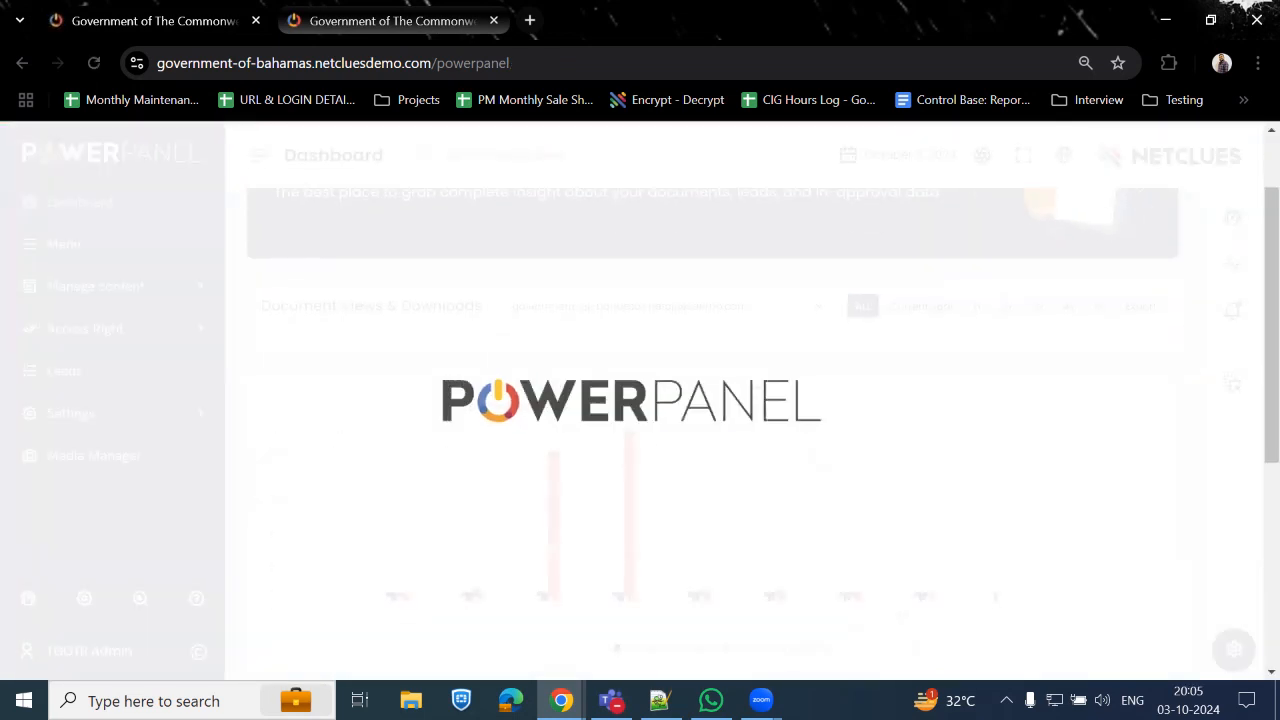
scroll(631, 380, "down", 5)
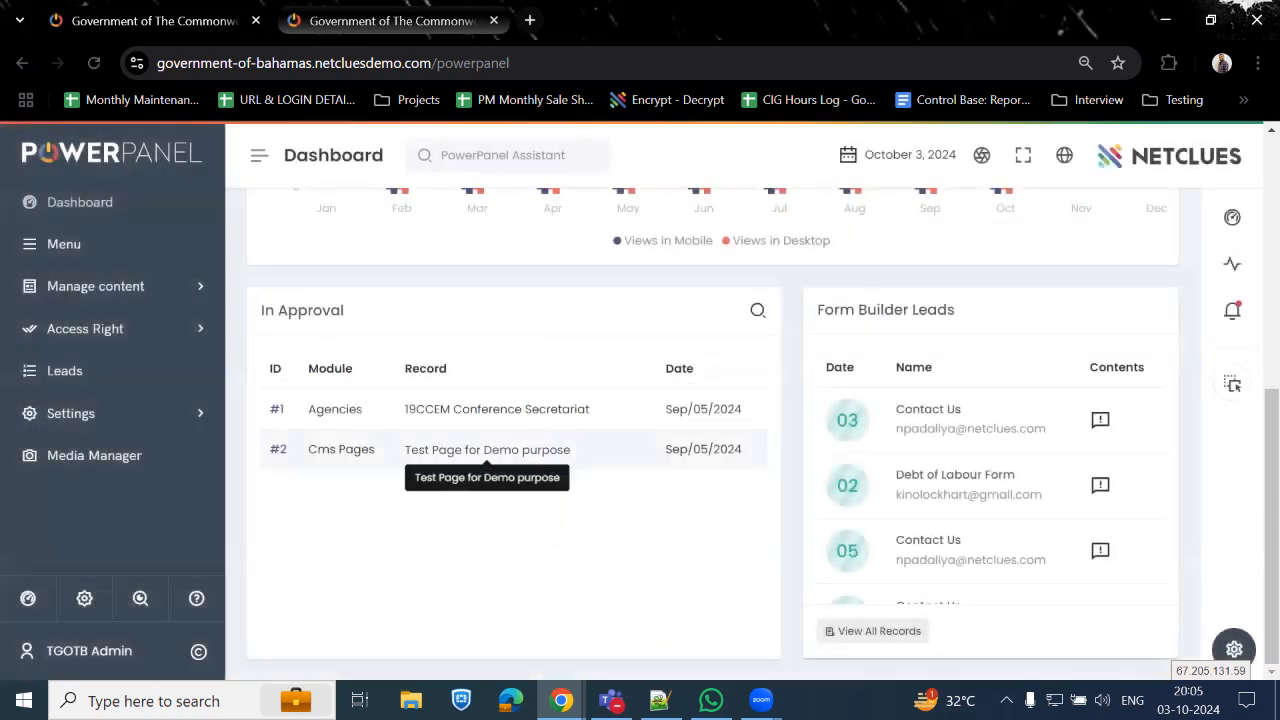
left_click(487, 449)
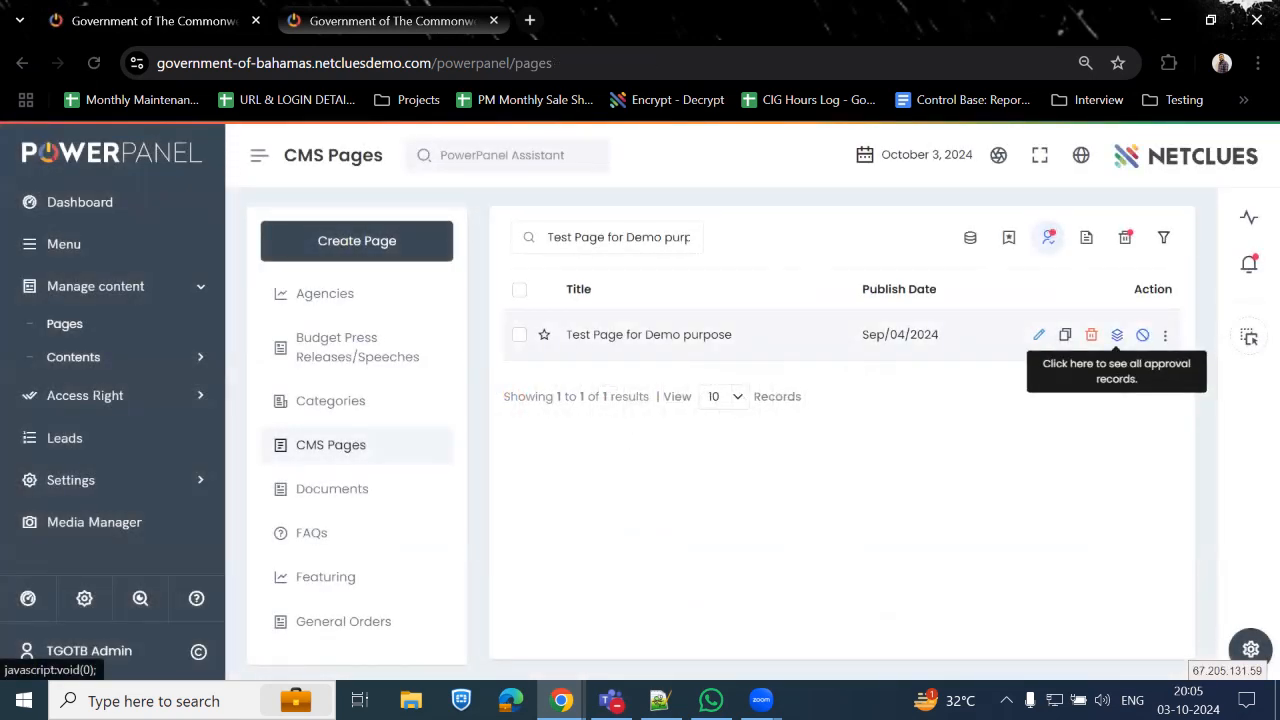
left_click(1117, 335)
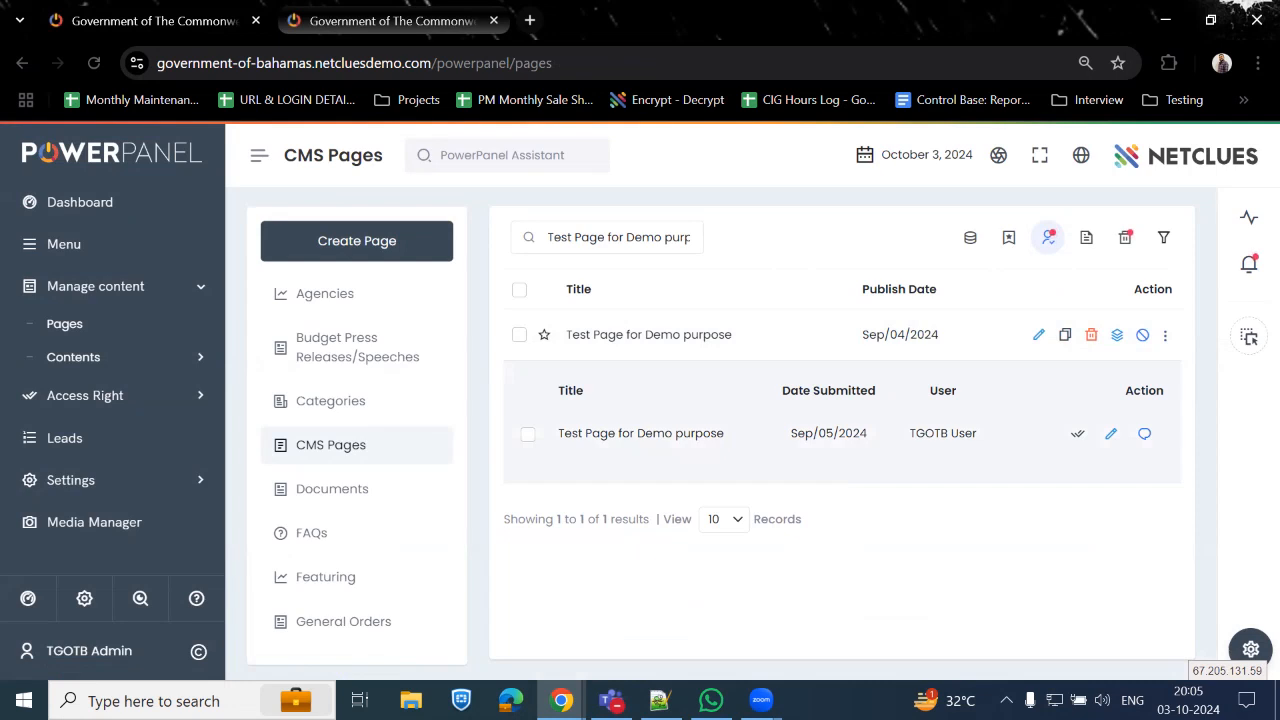
left_click_drag(558, 433, 724, 433)
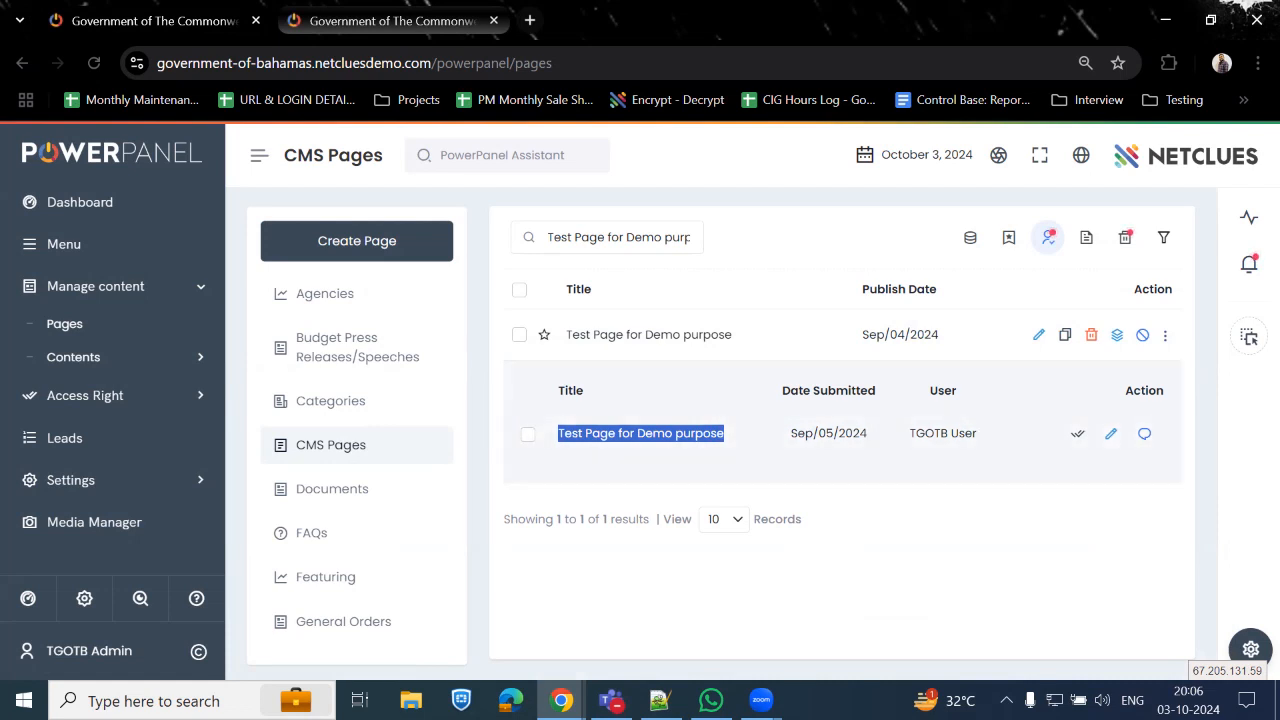
left_click(735, 442)
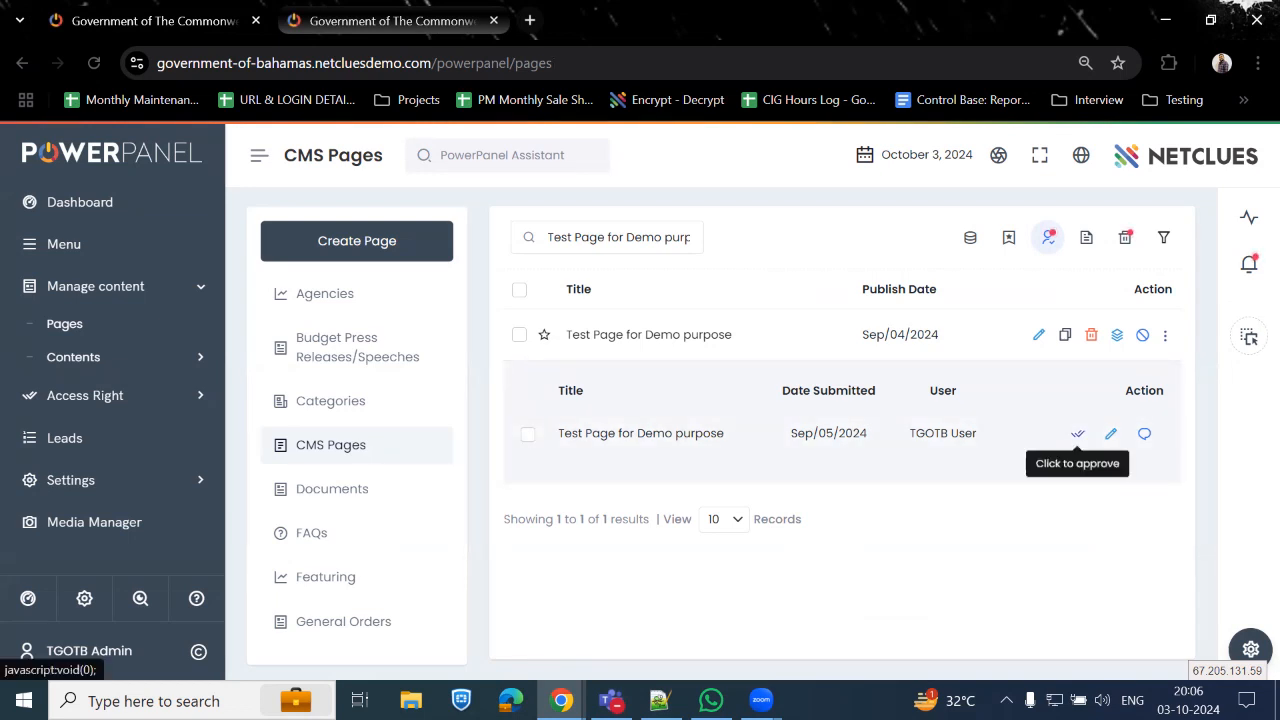
- Approve the Test Page for Demo purpose submission, then list all records to verify Approved On Oct/03/2024
left_click(1077, 433)
left_click(594, 422)
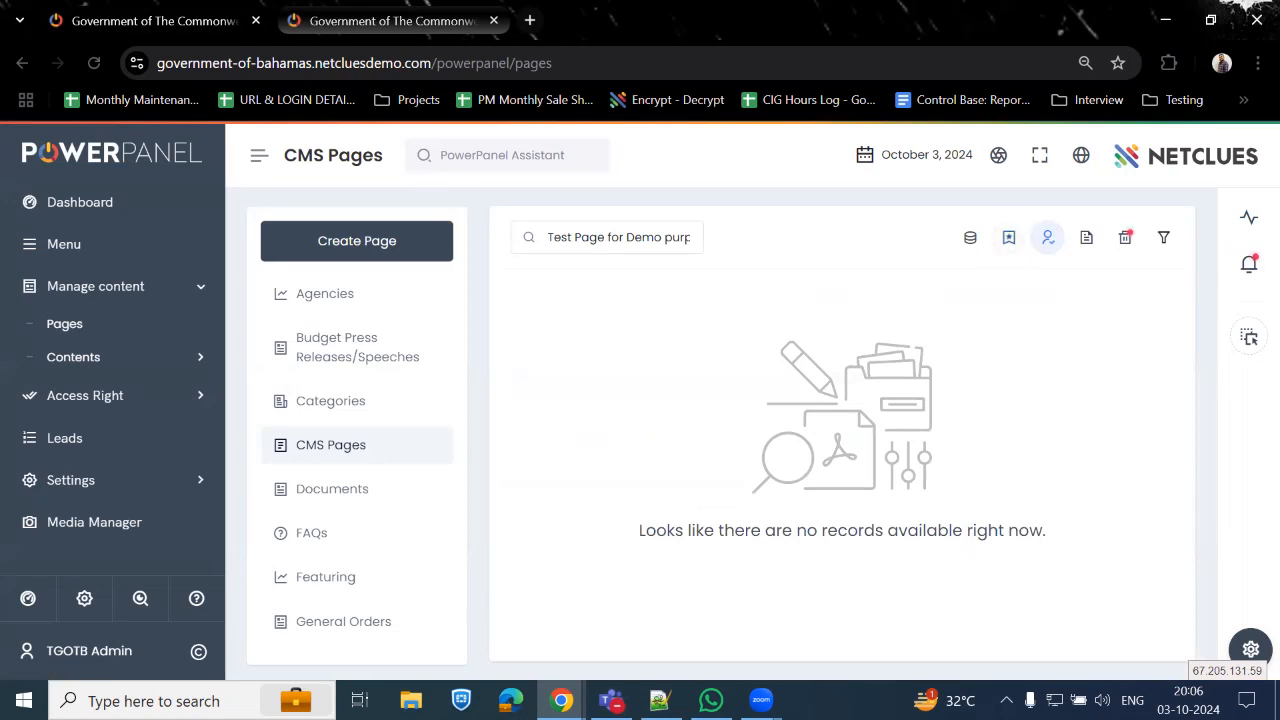
left_click(594, 237)
key("ctrl+a")
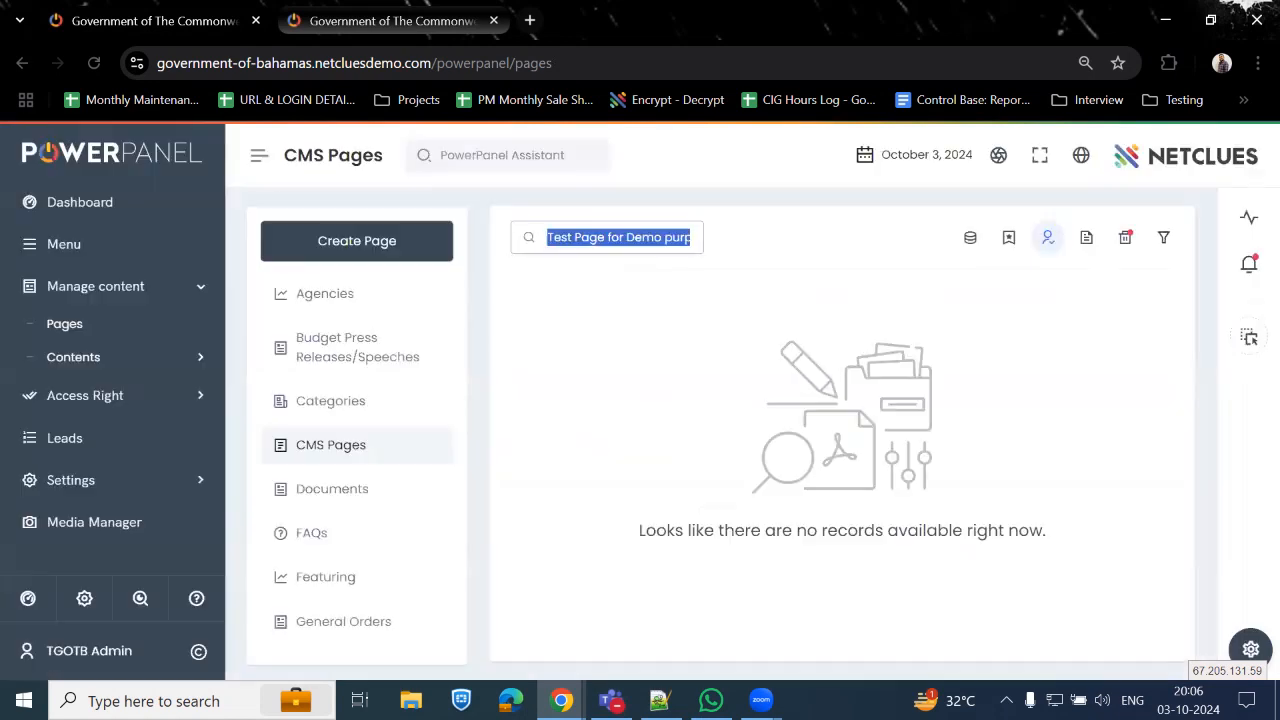
left_click(970, 237)
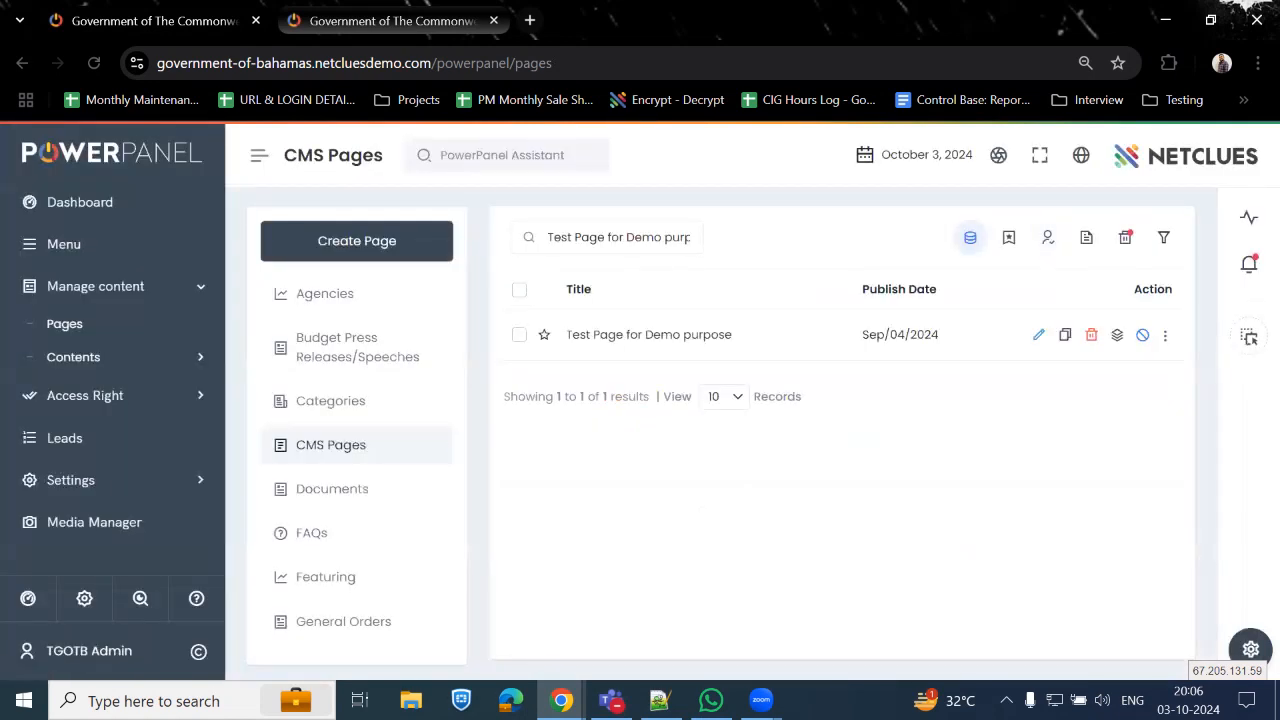
left_click(1117, 335)
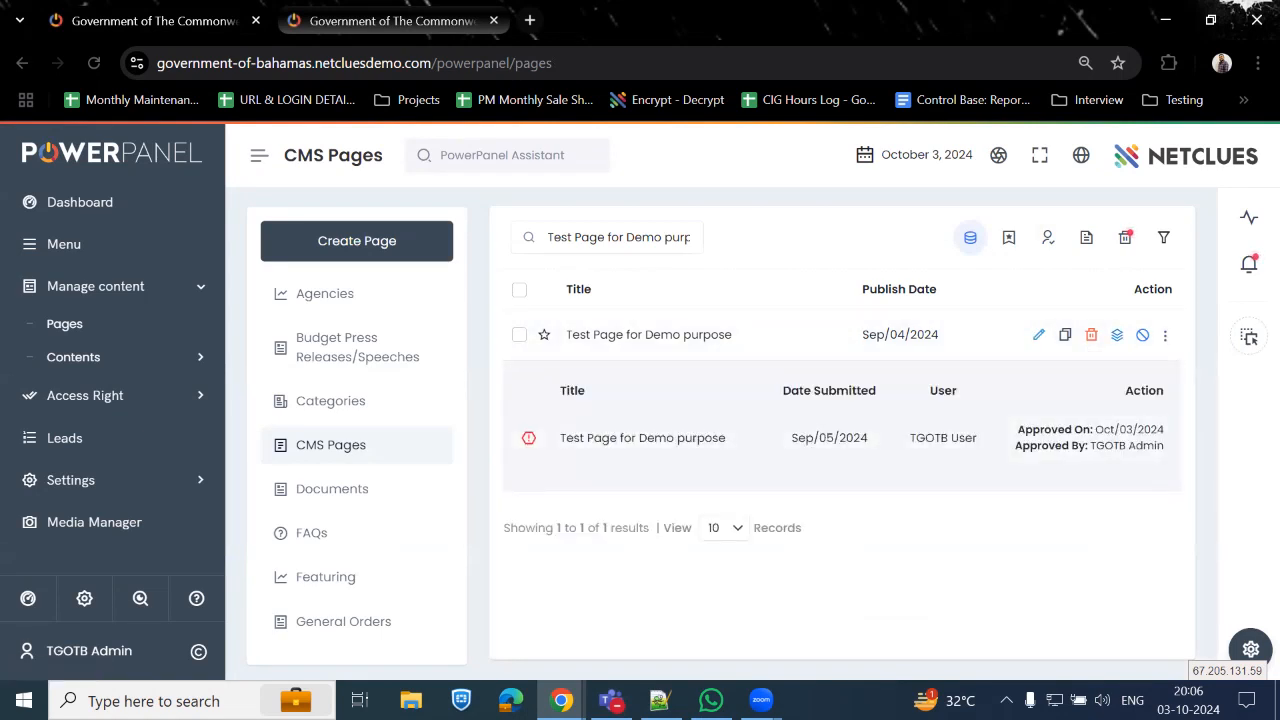
left_click_drag(1018, 430, 1165, 447)
left_click(1165, 450)
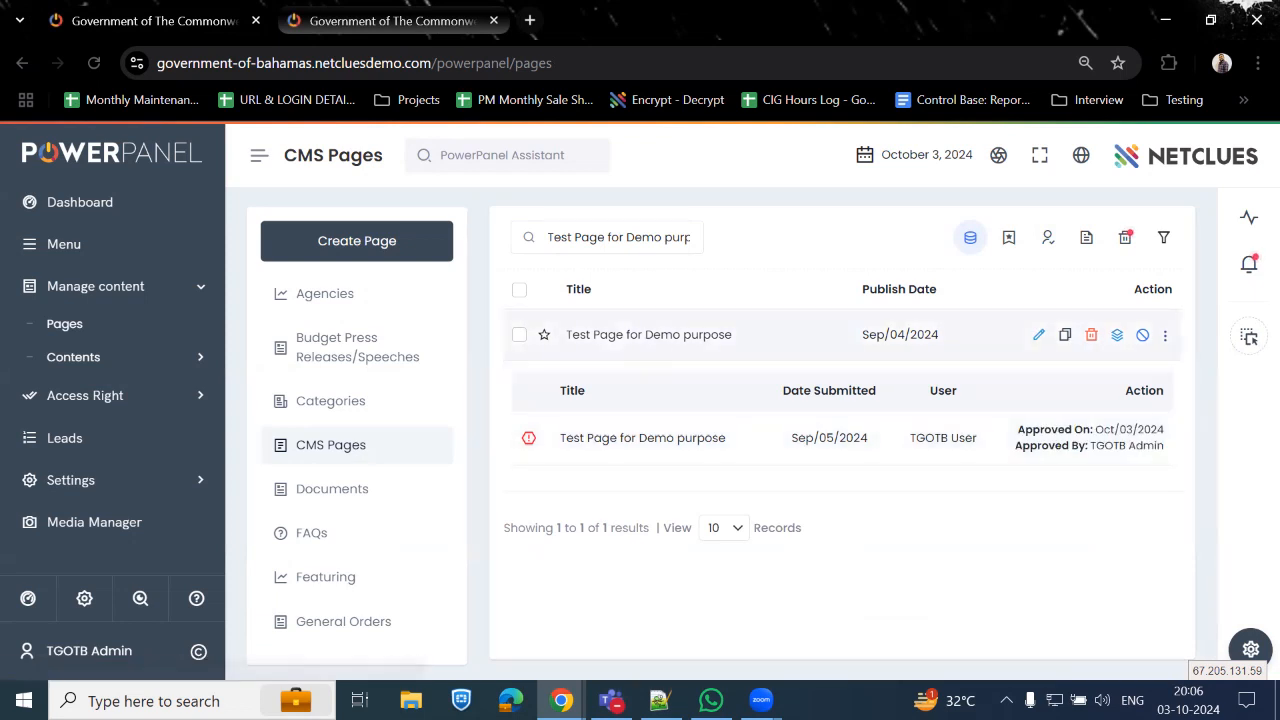
left_click_drag(563, 336, 731, 336)
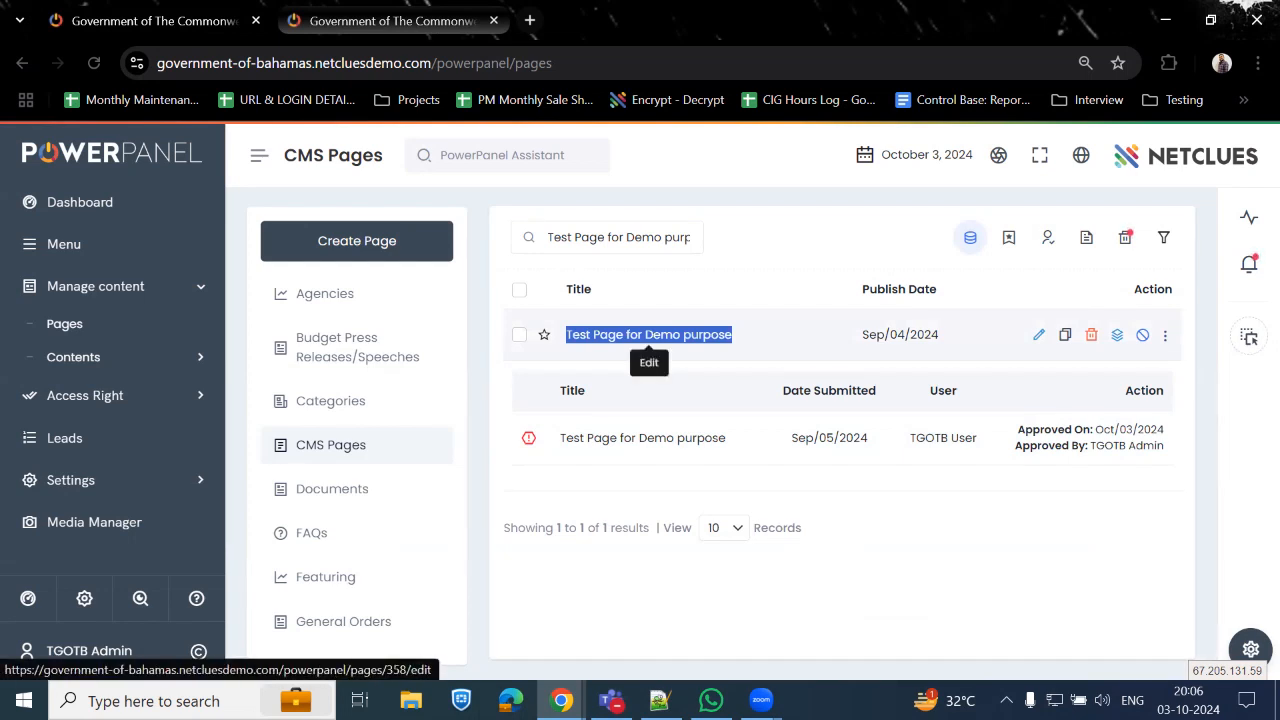
left_click(668, 472)
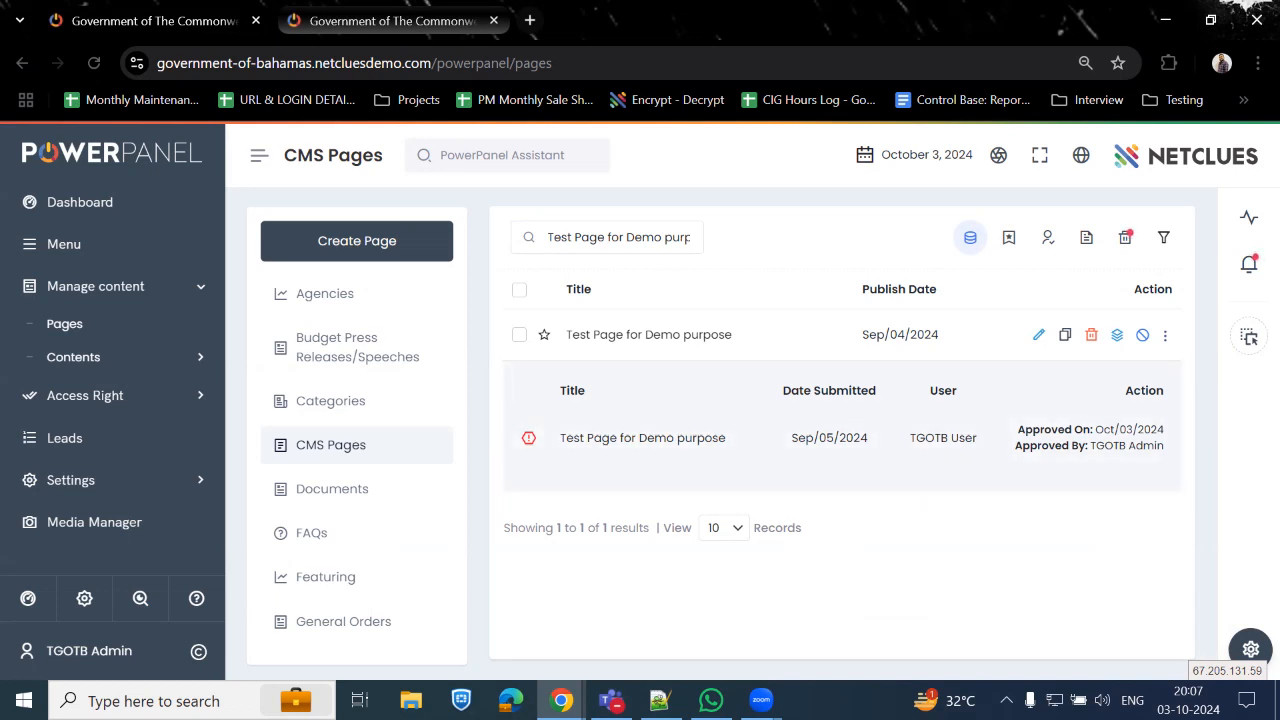
left_click_drag(1016, 429, 1165, 447)
left_click(1130, 462)
left_click_drag(1016, 429, 1165, 447)
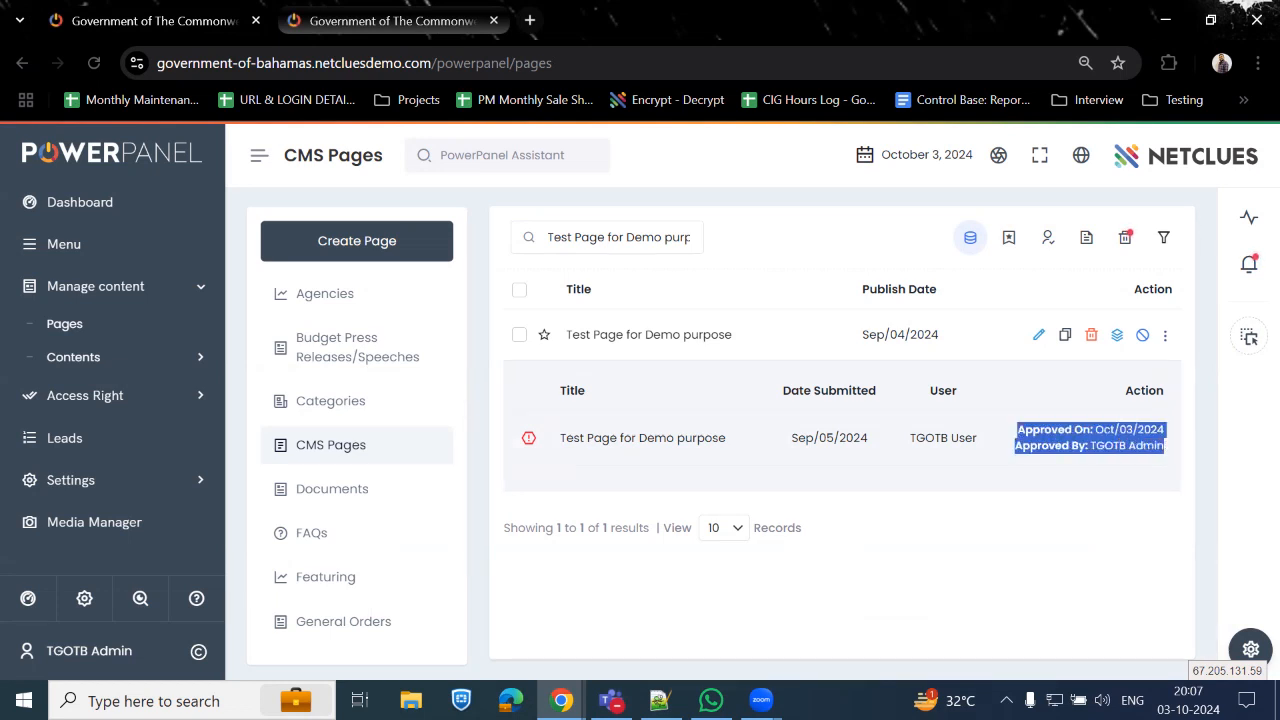
left_click(1130, 464)
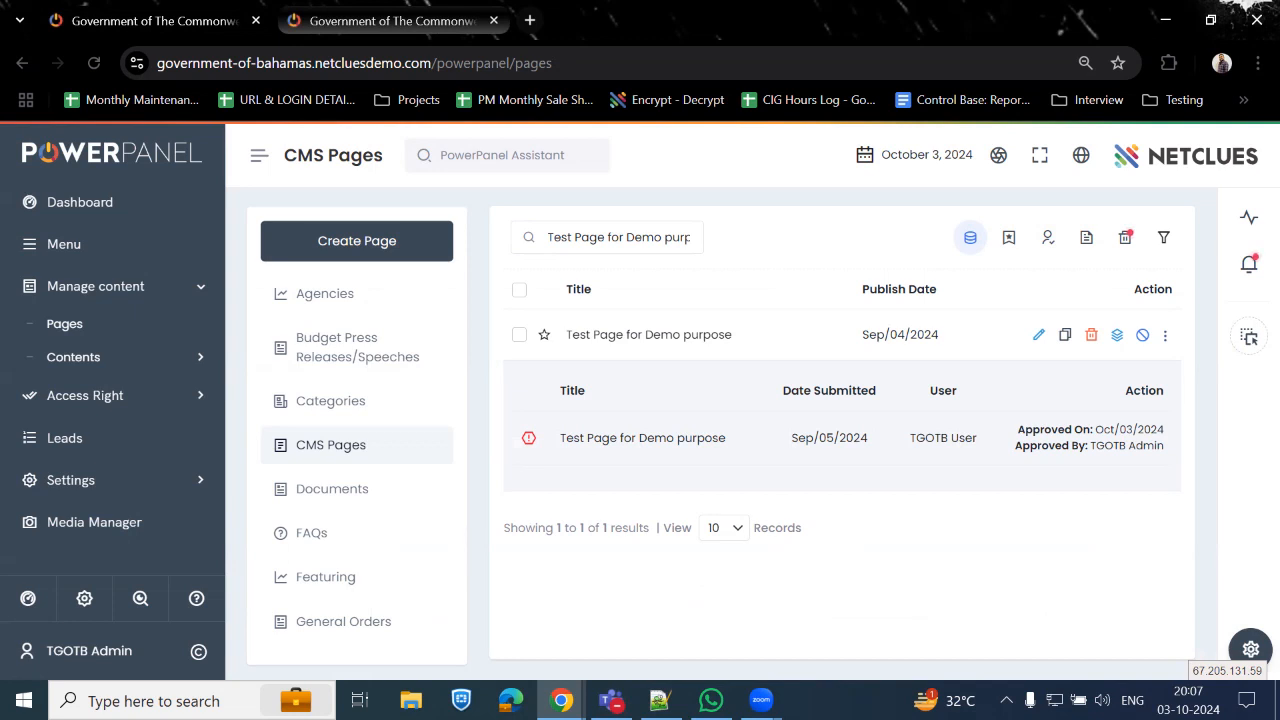
left_click_drag(1017, 429, 1164, 446)
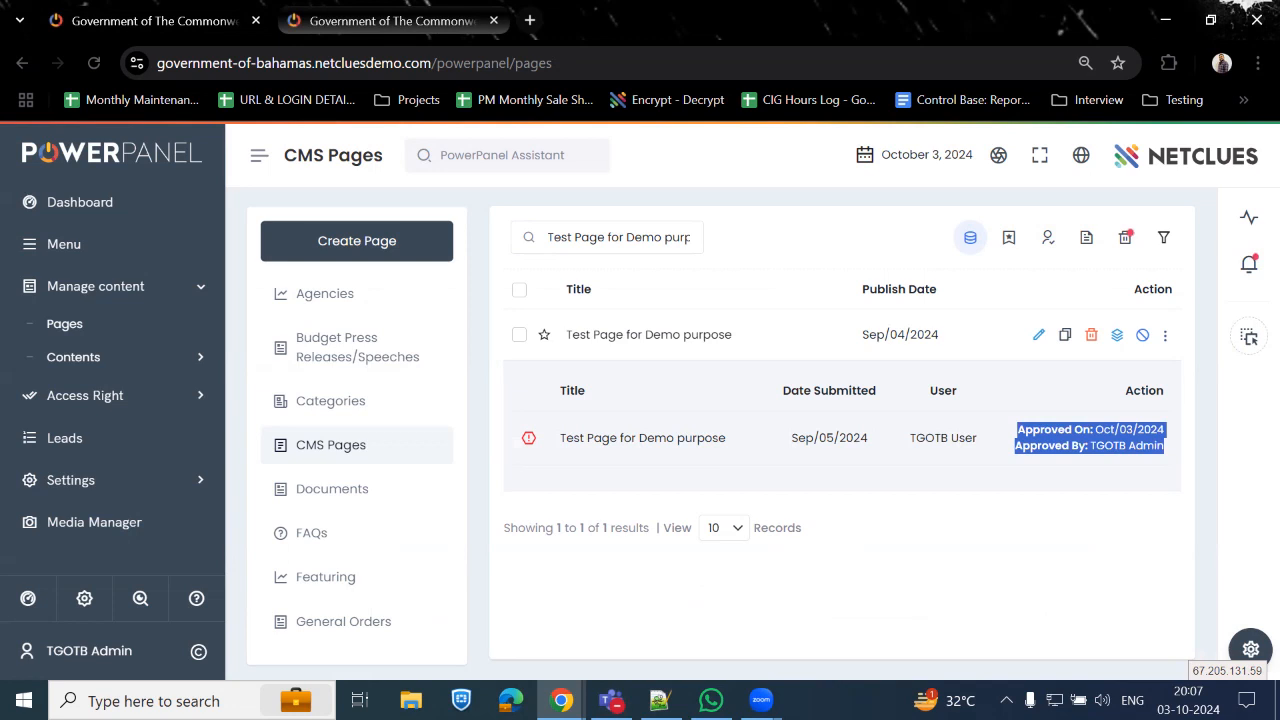
left_click(1090, 466)
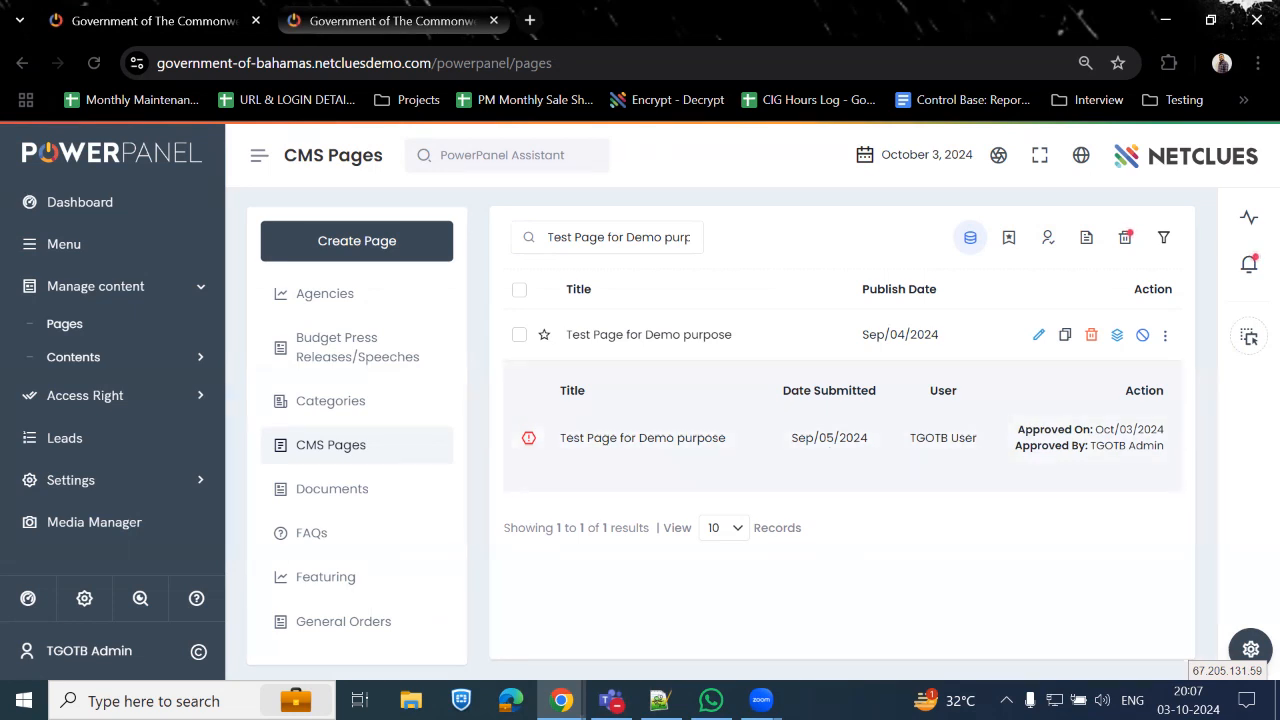
mouse_move(1129, 430)
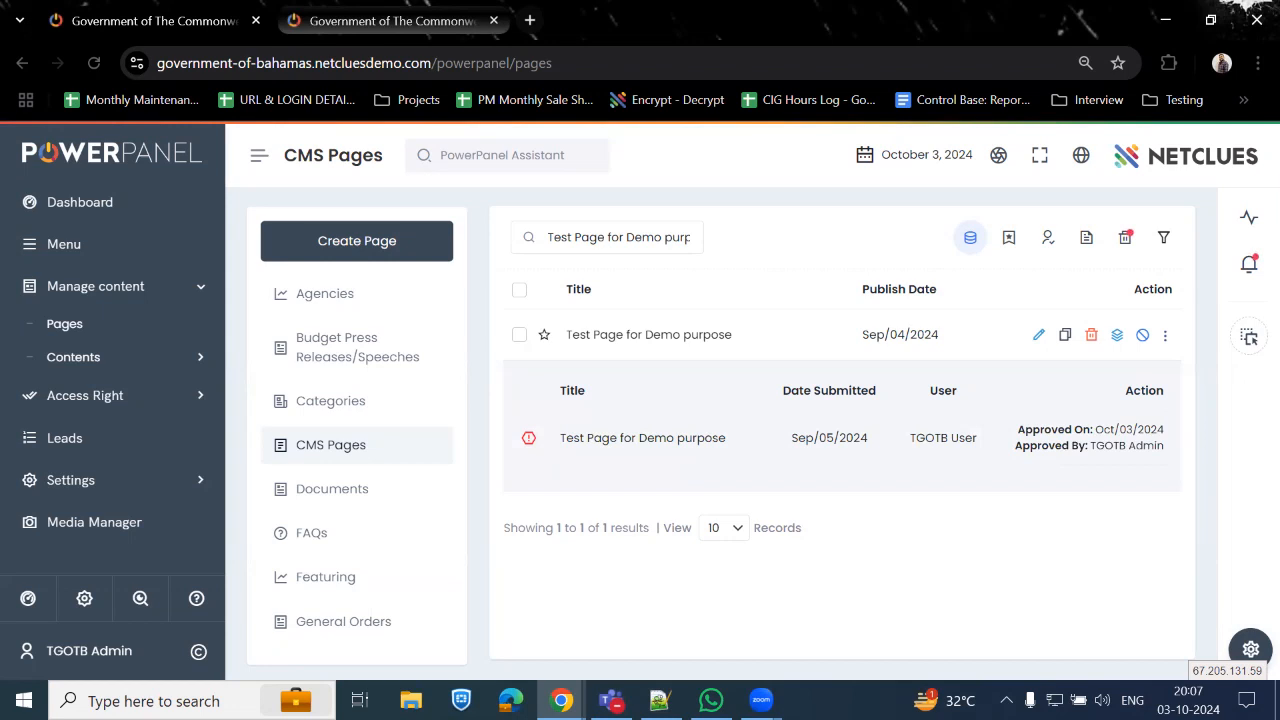
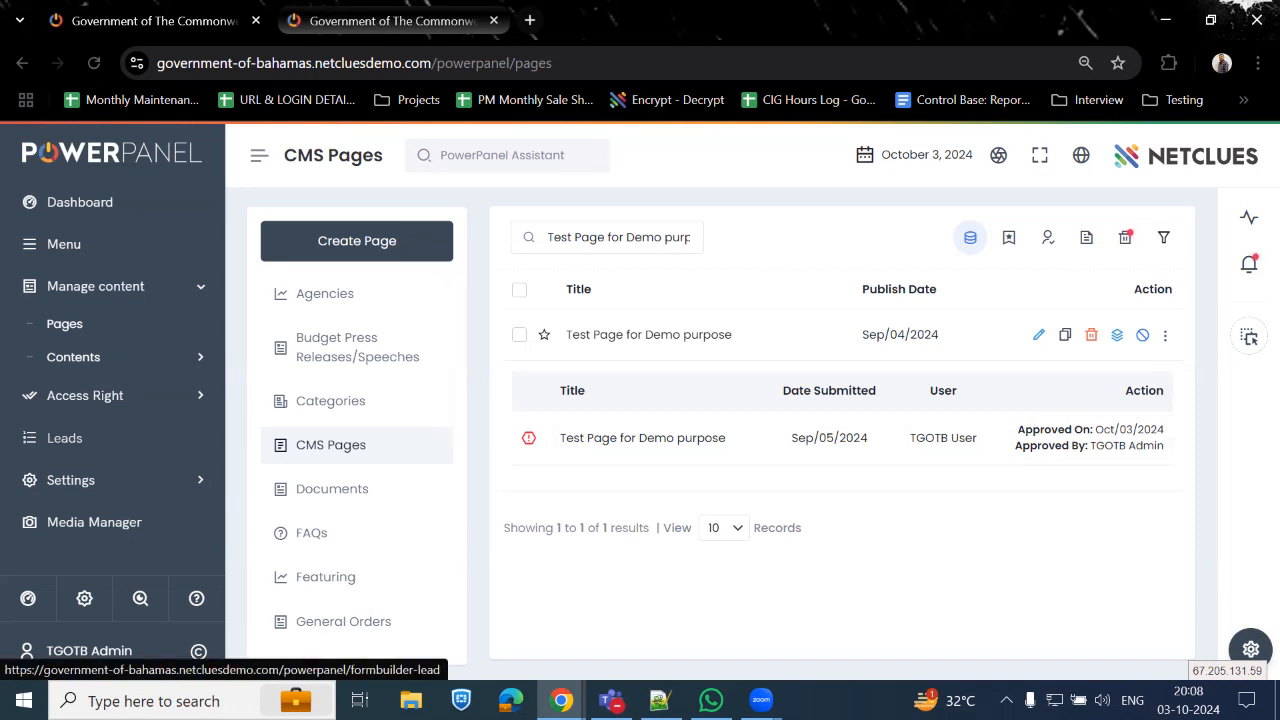
- Open the Form Builder Lead list of submitted Contact Us and Debt of Labour Form entries
left_click(65, 438)
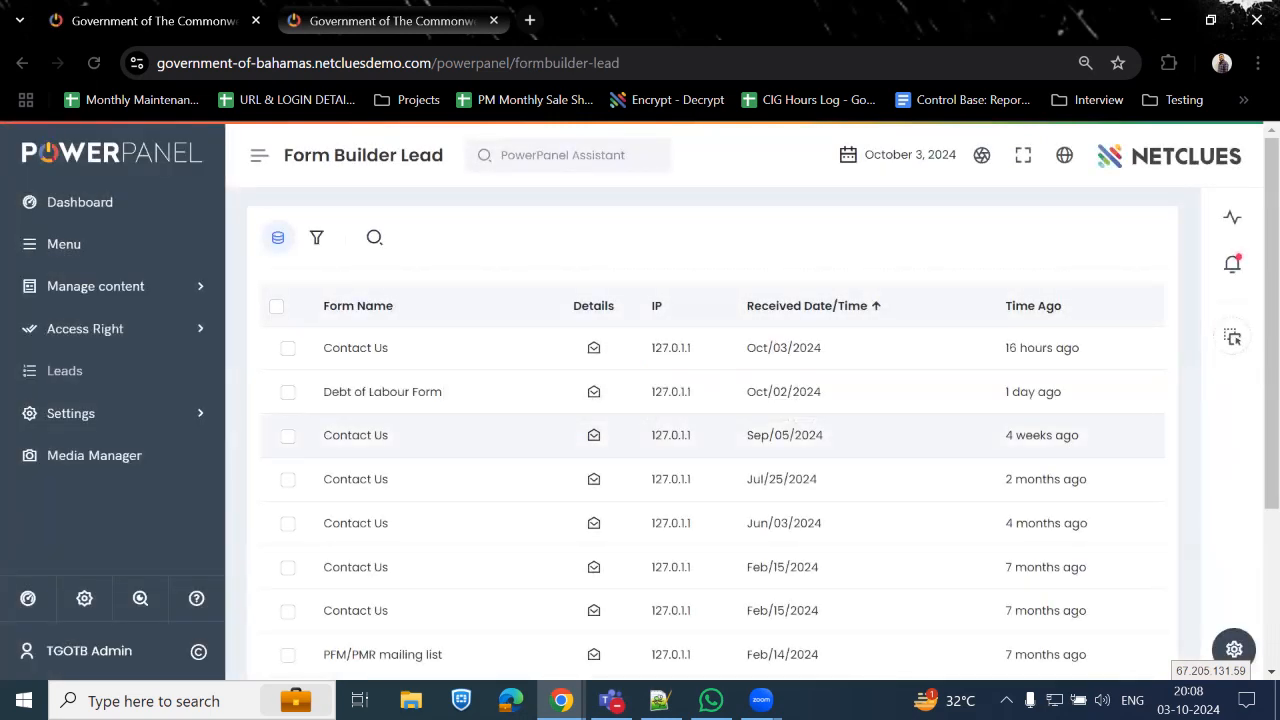
- View the submitted details of the newest Contact Us lead, received Oct/03/2024
scroll(700, 430, "down", 1)
scroll(700, 470, "up", 1)
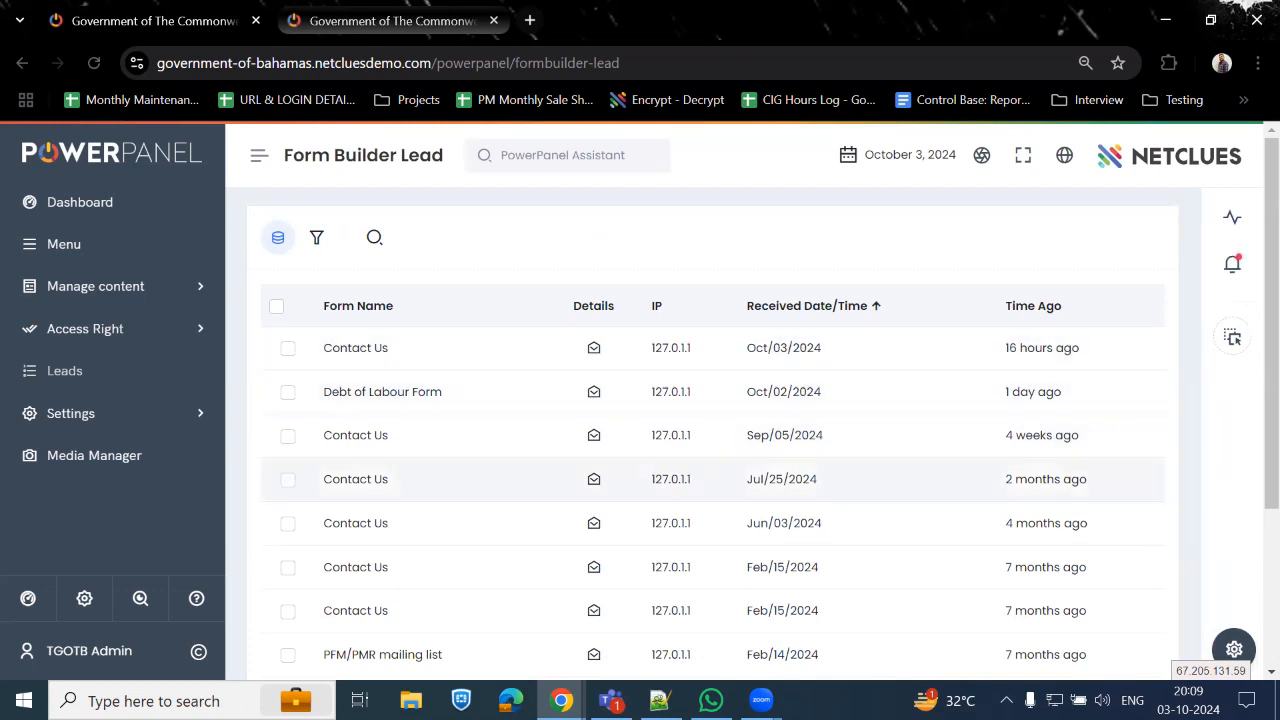
scroll(713, 429, "down", 3)
scroll(713, 429, "up", 3)
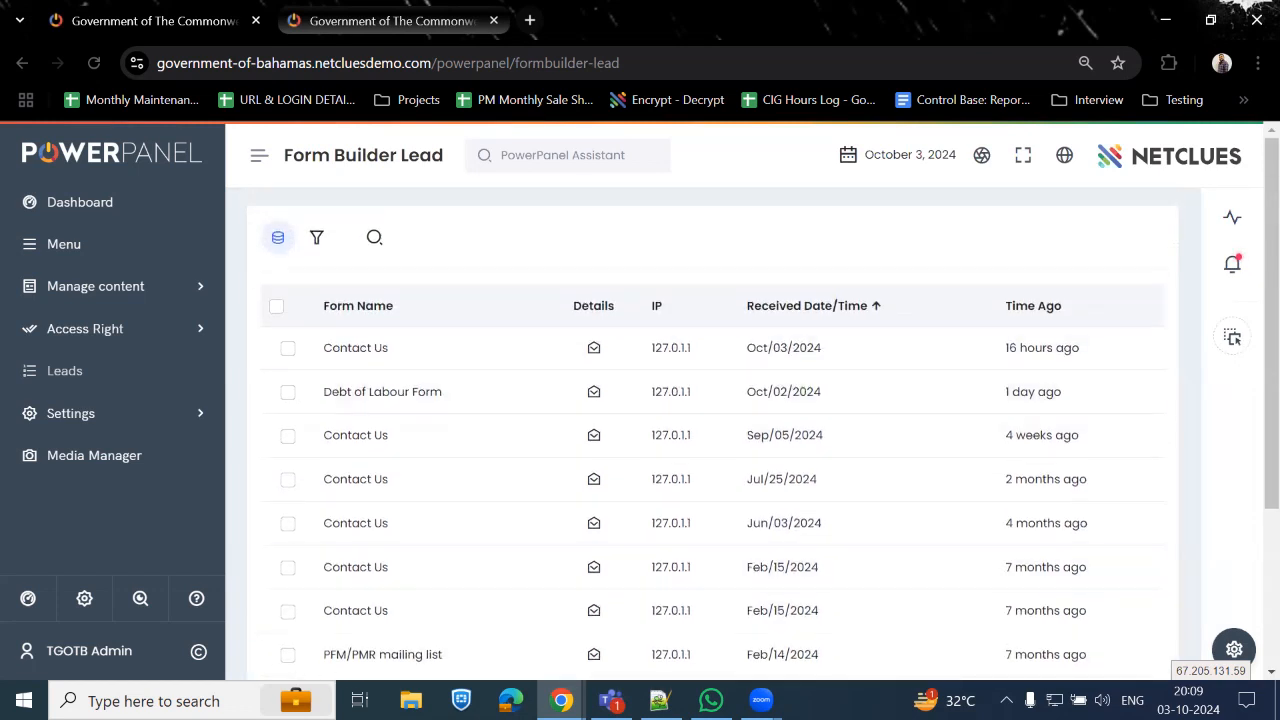
left_click_drag(323, 348, 388, 348)
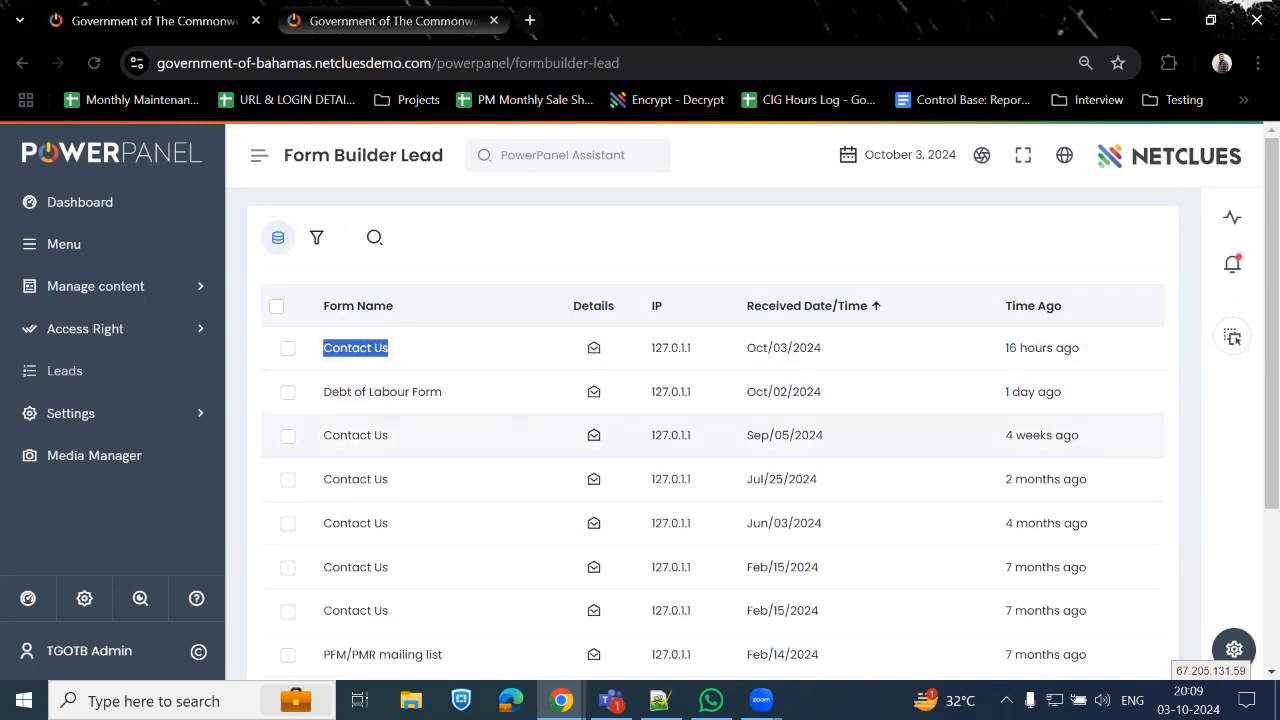
scroll(713, 504, "down", 1)
scroll(713, 460, "down", 2)
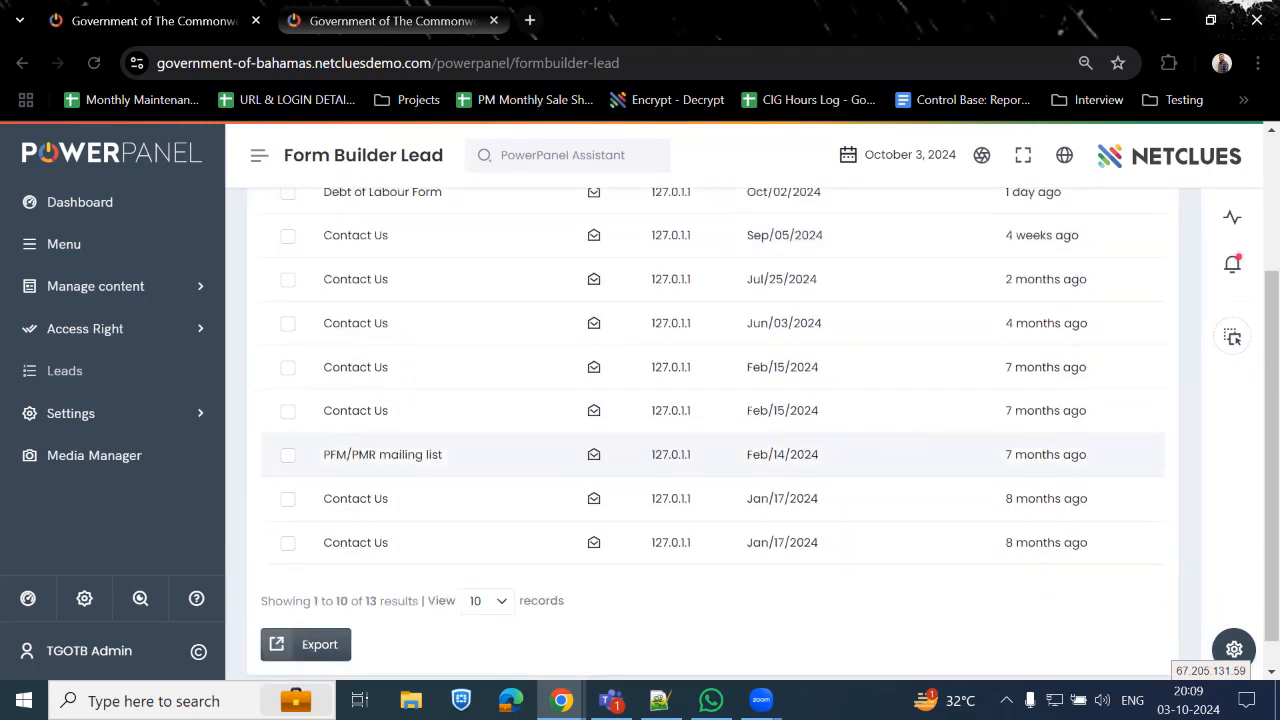
scroll(713, 460, "up", 3)
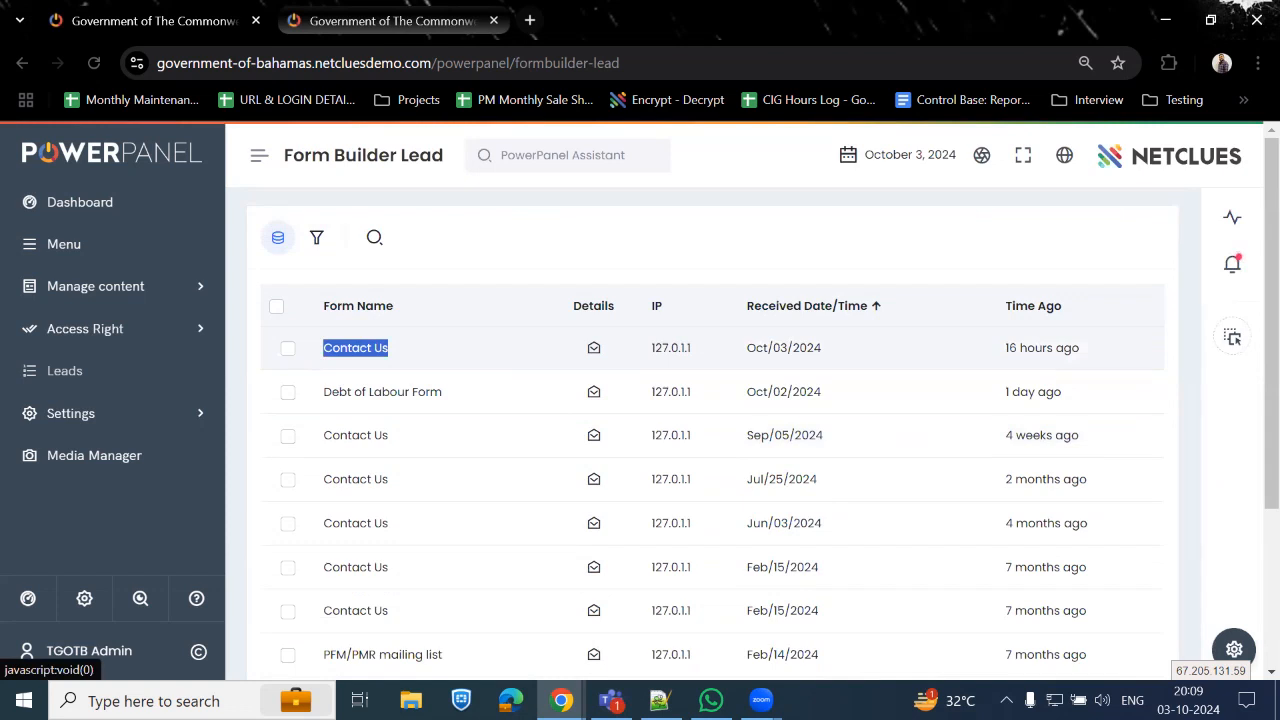
left_click(593, 347)
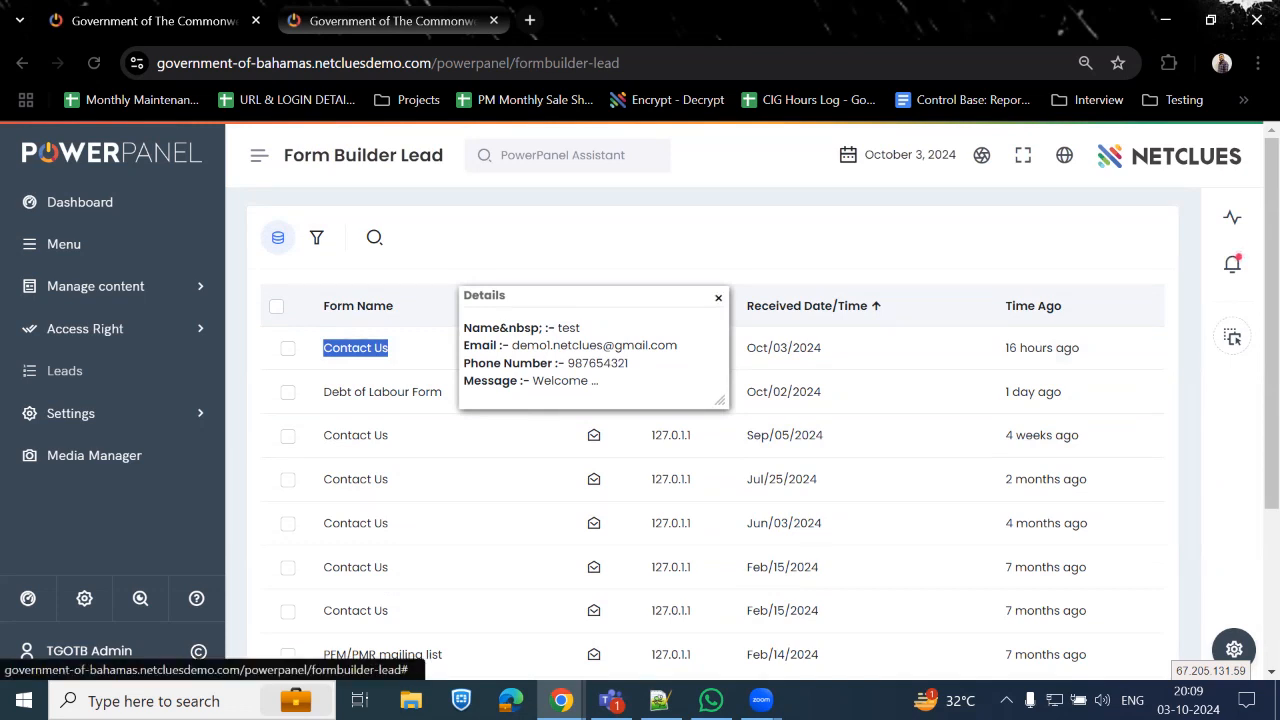
left_click(718, 298)
left_click_drag(746, 348, 824, 348)
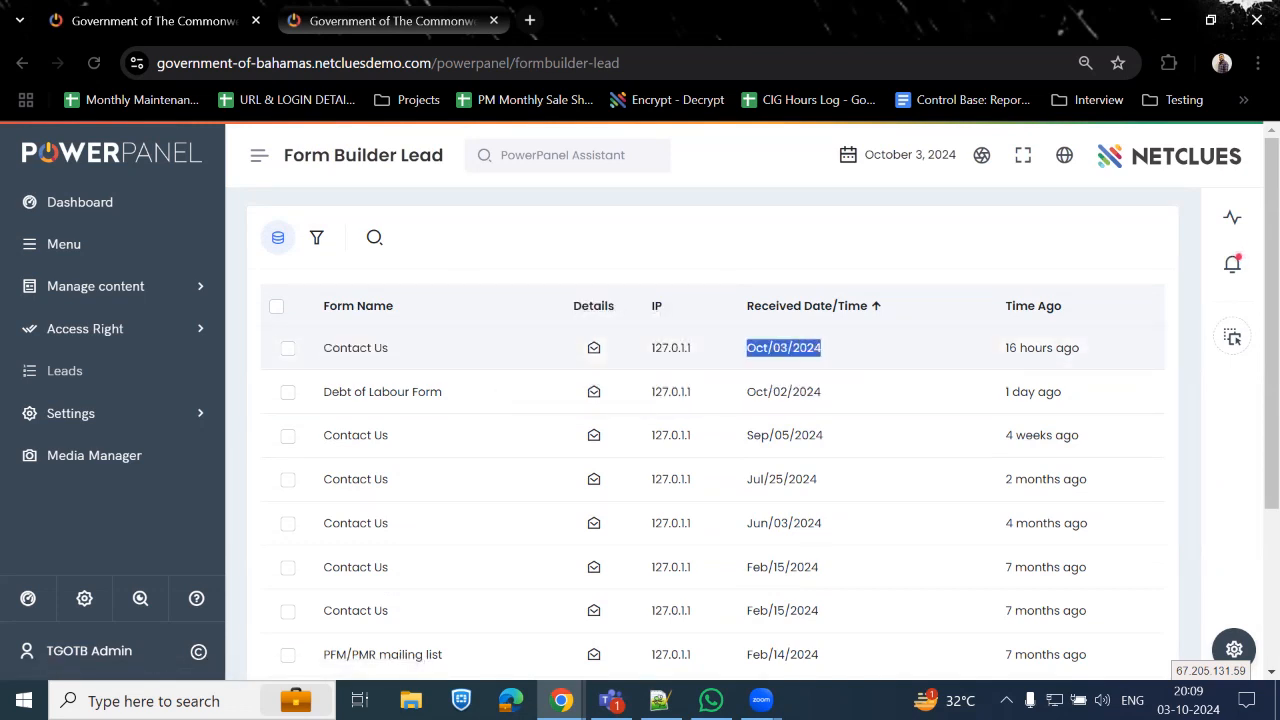
left_click(830, 348)
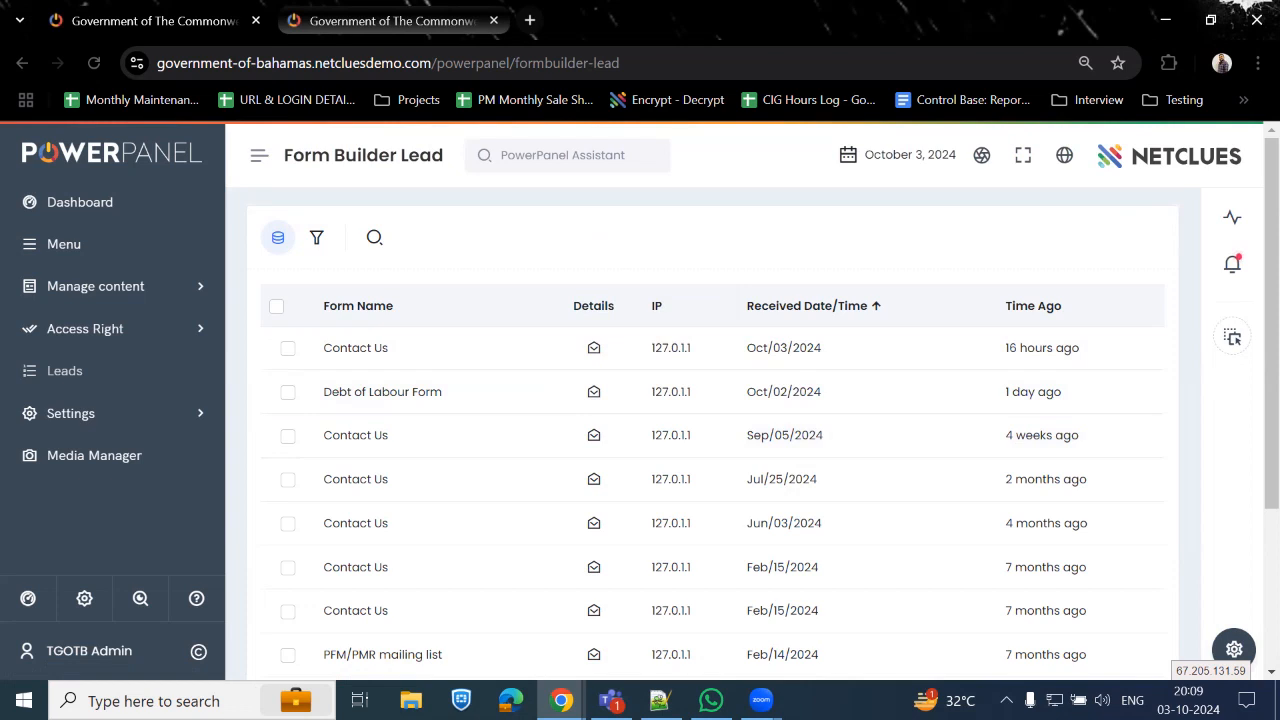
- Tick the checkbox of the newest Contact Us lead in the list
scroll(700, 420, "down", 3)
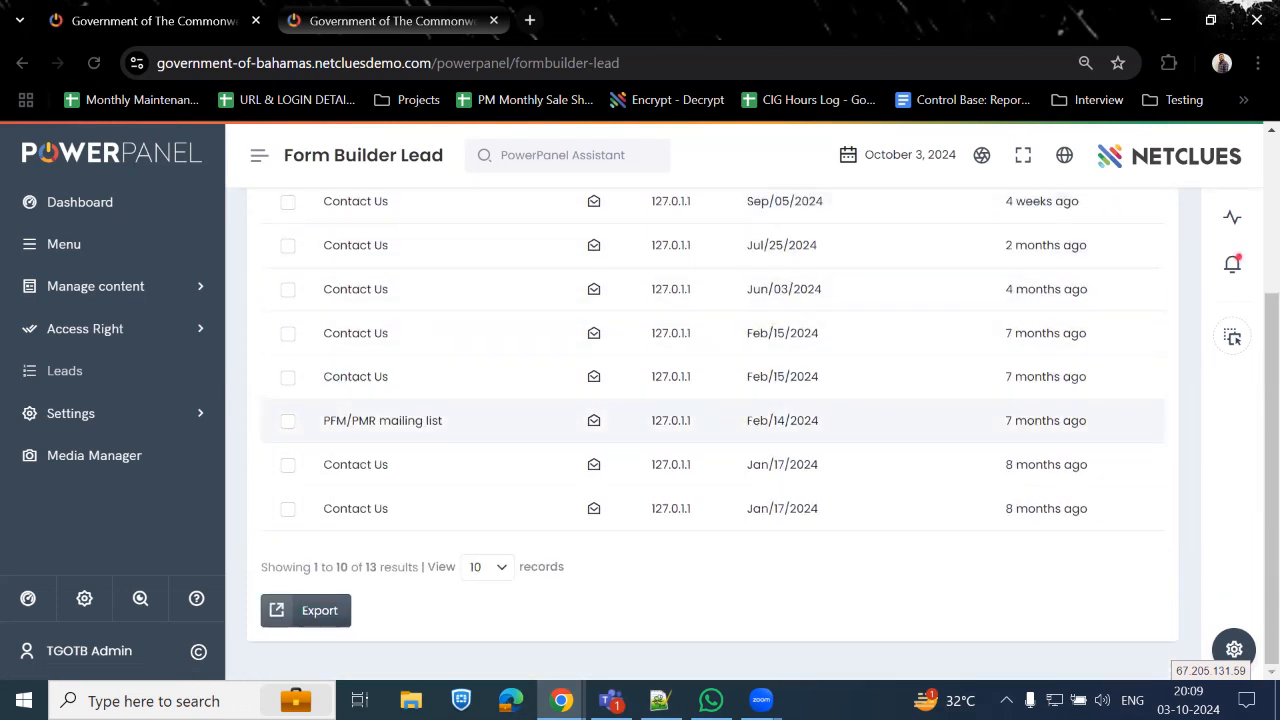
scroll(700, 420, "up", 1)
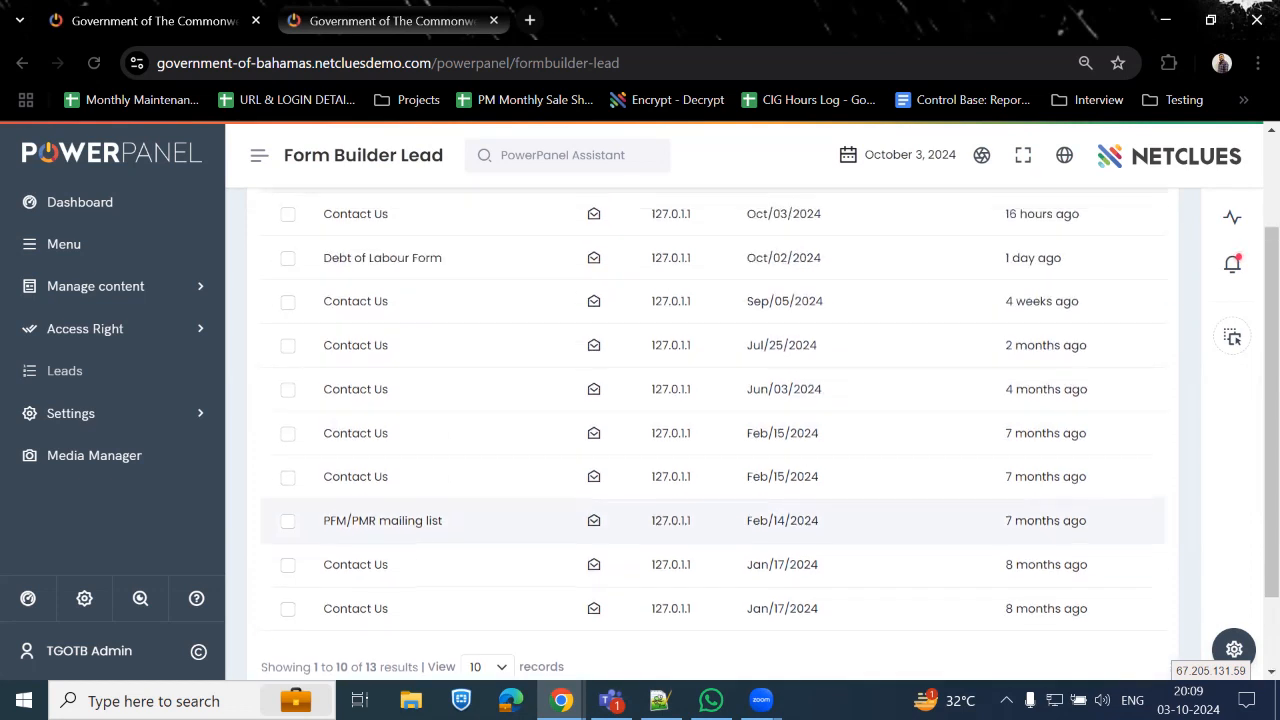
scroll(700, 420, "up", 1)
scroll(700, 355, "up", 1)
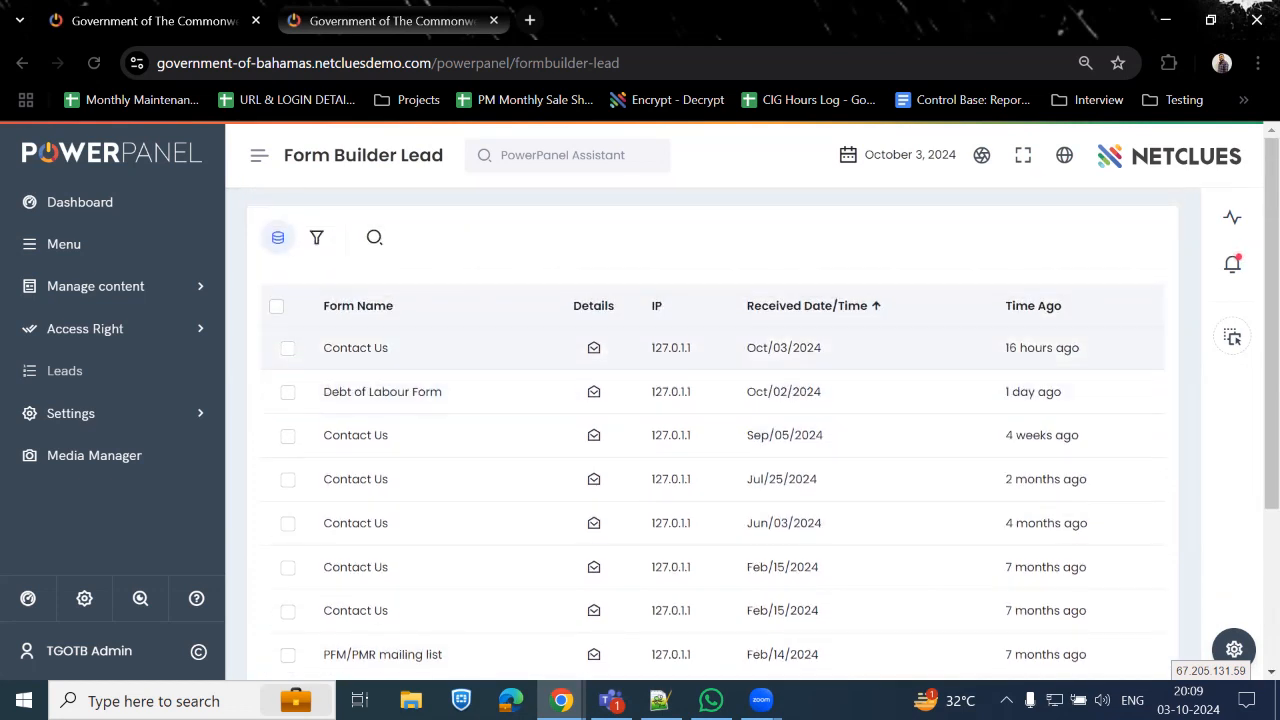
left_click(288, 348)
scroll(700, 420, "down", 3)
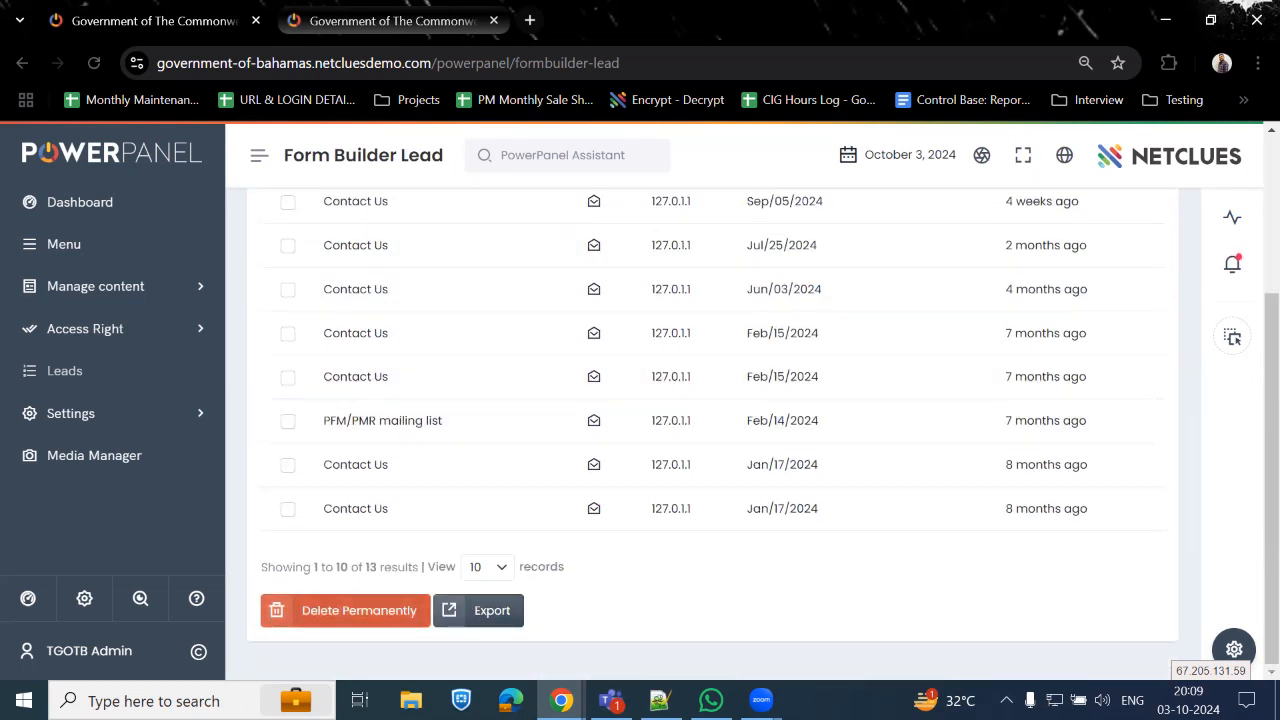
scroll(700, 420, "up", 3)
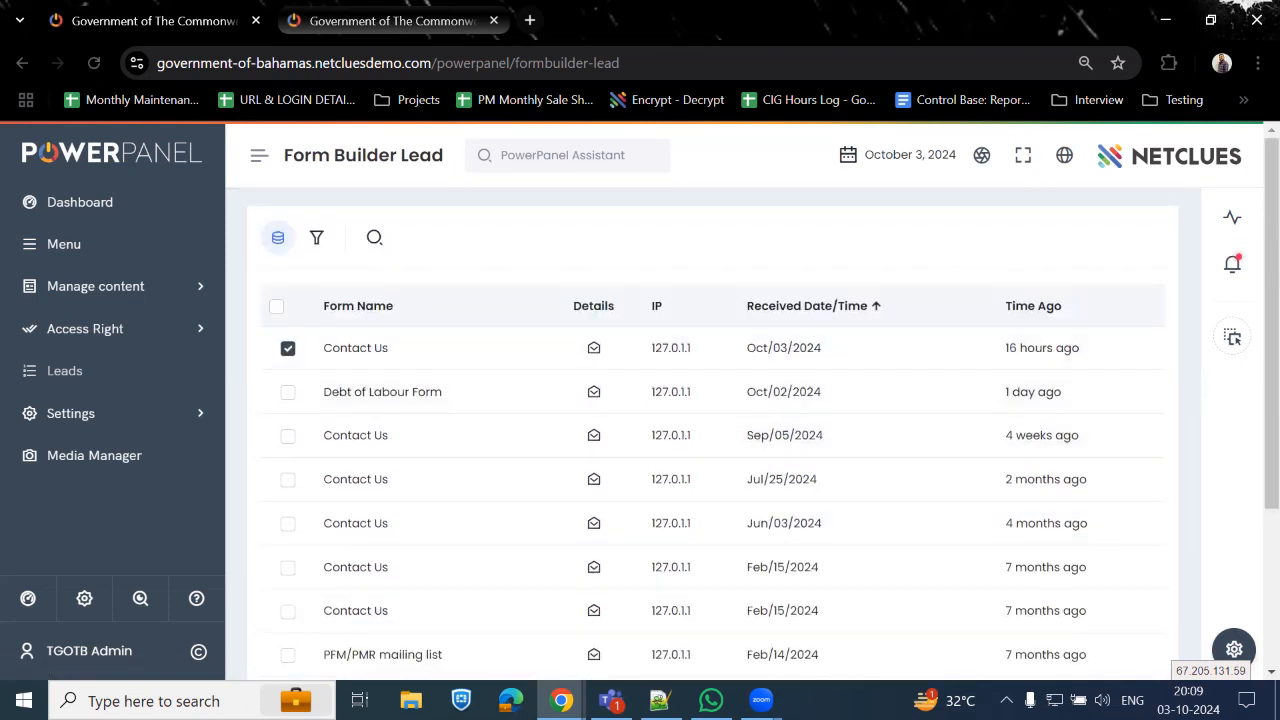
- Select all leads, choose Export with Selected Records, then close the export alert
left_click(276, 306)
scroll(276, 306, "down", 3)
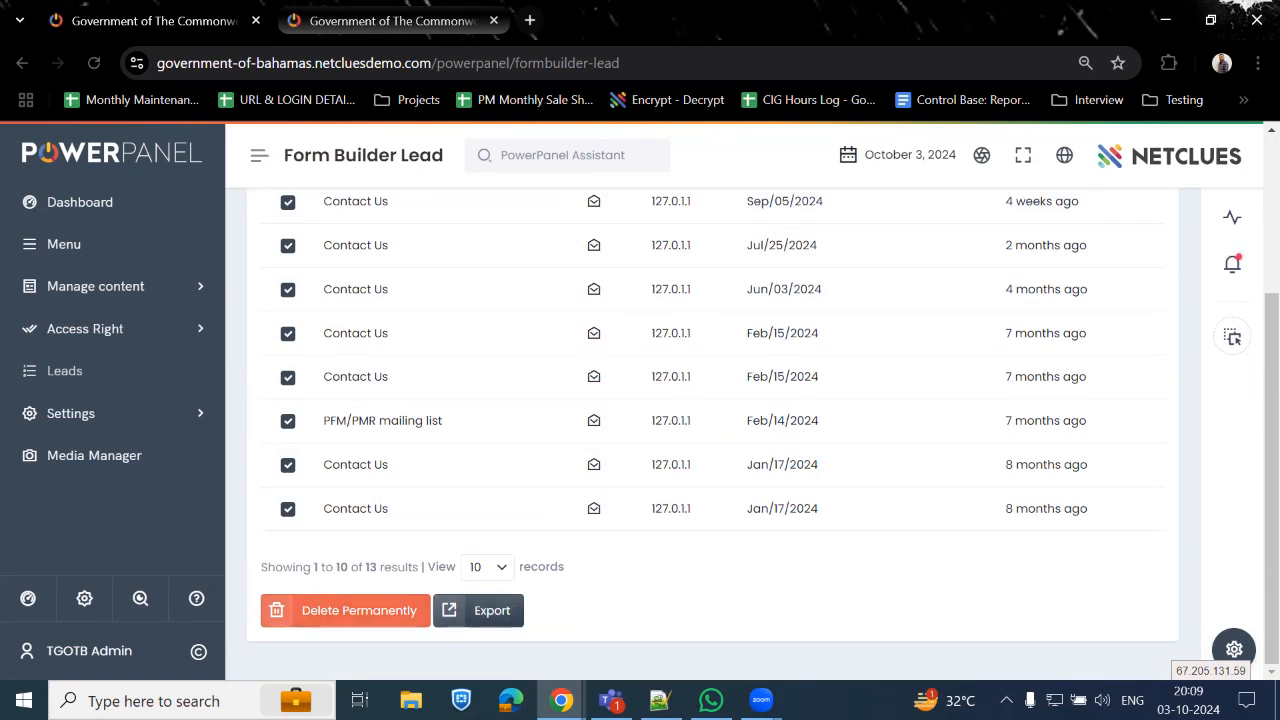
left_click(478, 610)
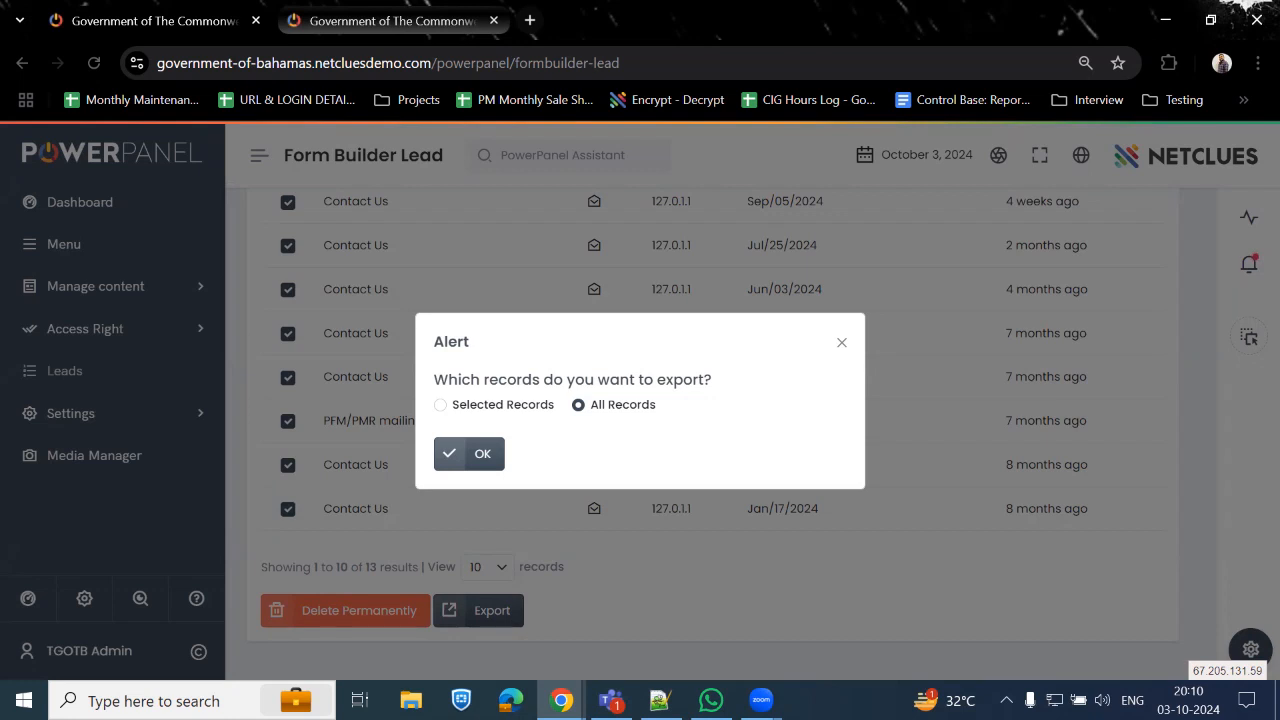
left_click(441, 405)
left_click(842, 343)
scroll(842, 377, "up", 3)
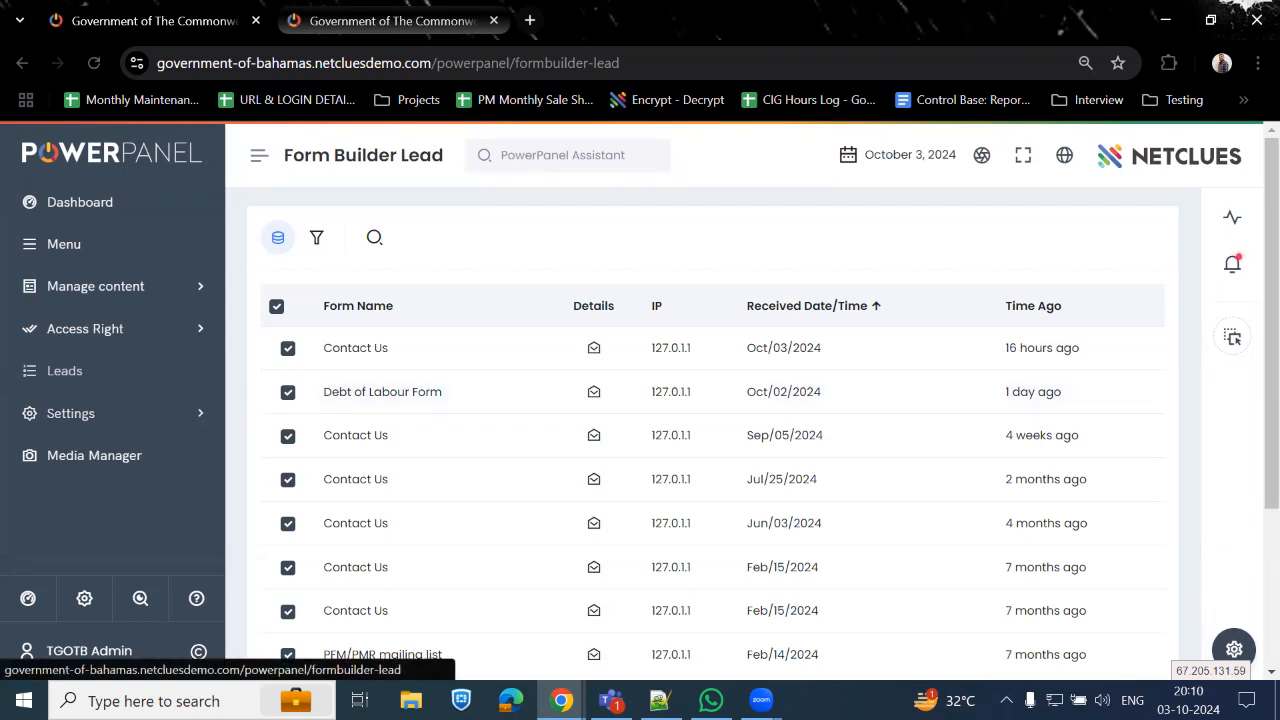
left_click(71, 413)
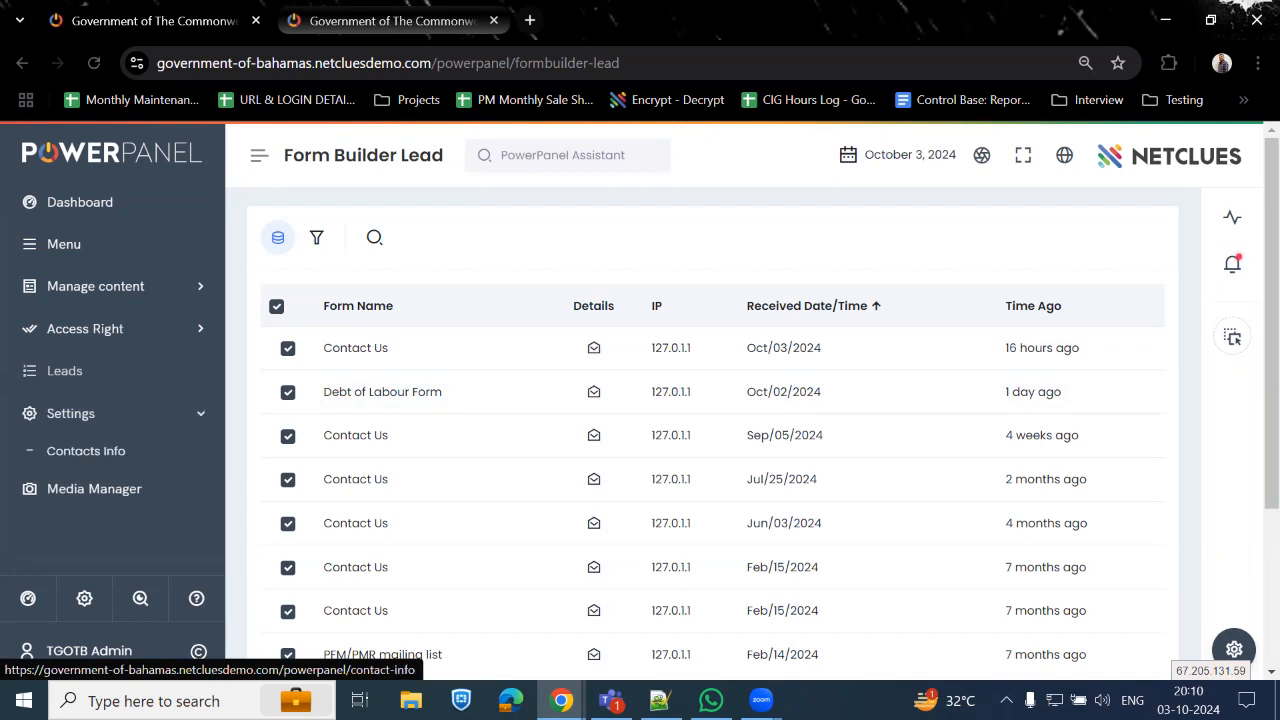
- Open Footer Contact Details from Contacts Info for editing and launch the live website
left_click(85, 451)
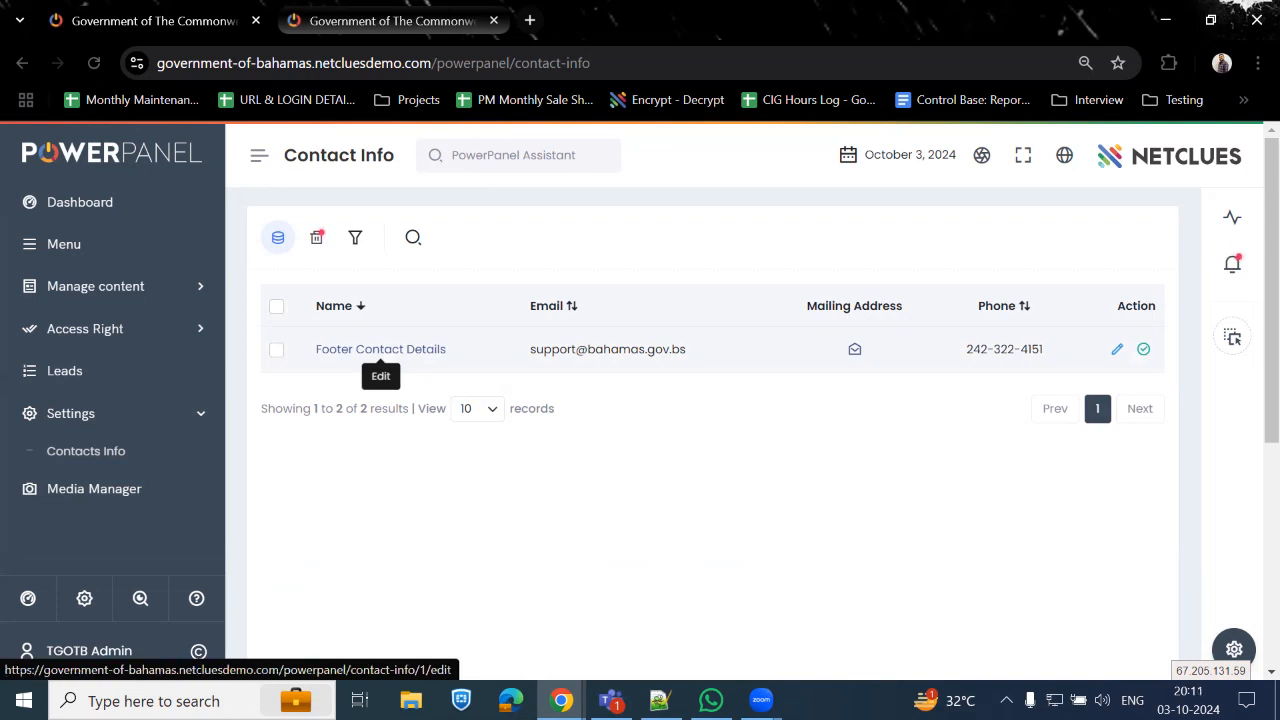
left_click(380, 349)
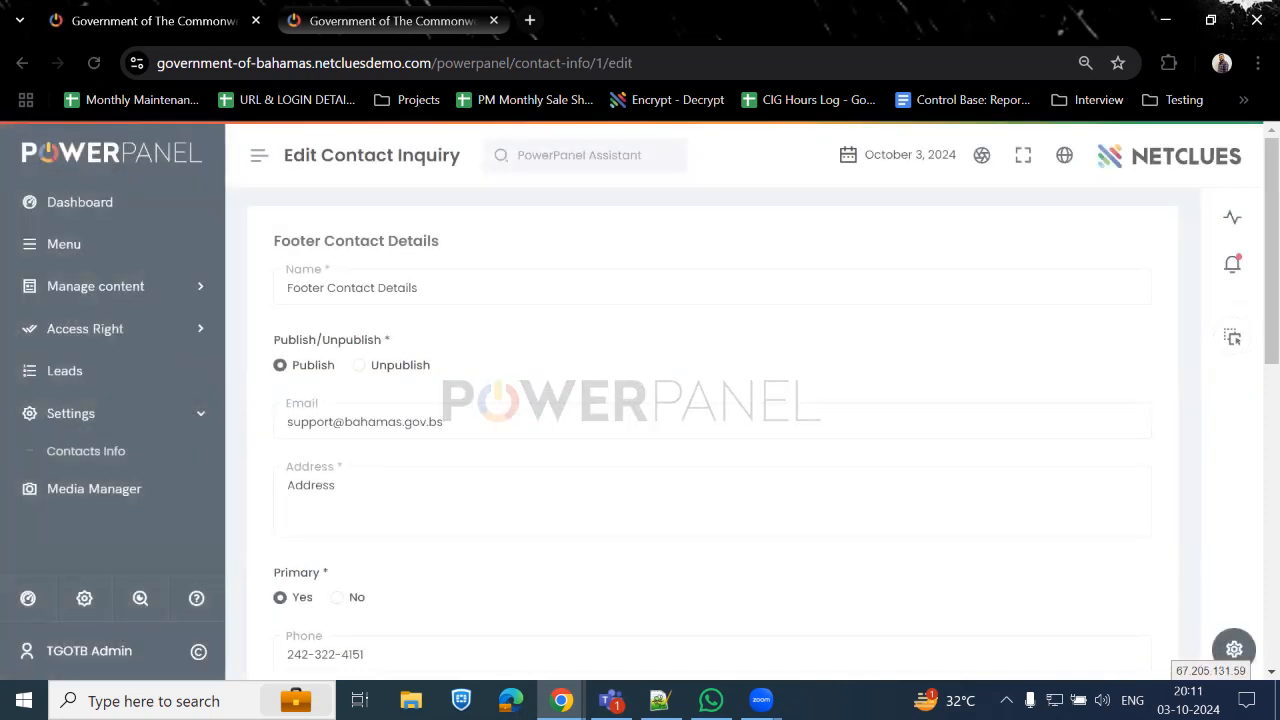
left_click(1064, 155, "ctrl")
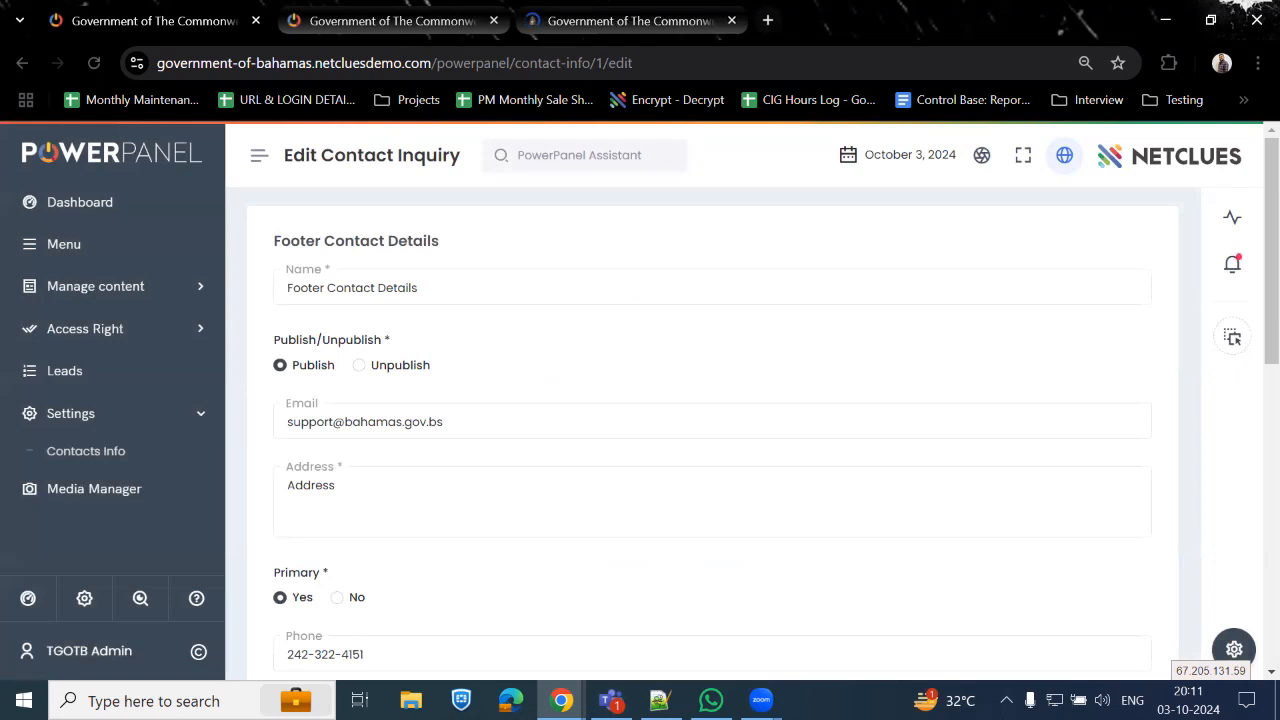
- Dismiss the live site's National Address popup, browse its homepage, then return to the Edit Contact Inquiry form
key("ctrl+Tab")
key("ctrl+w")
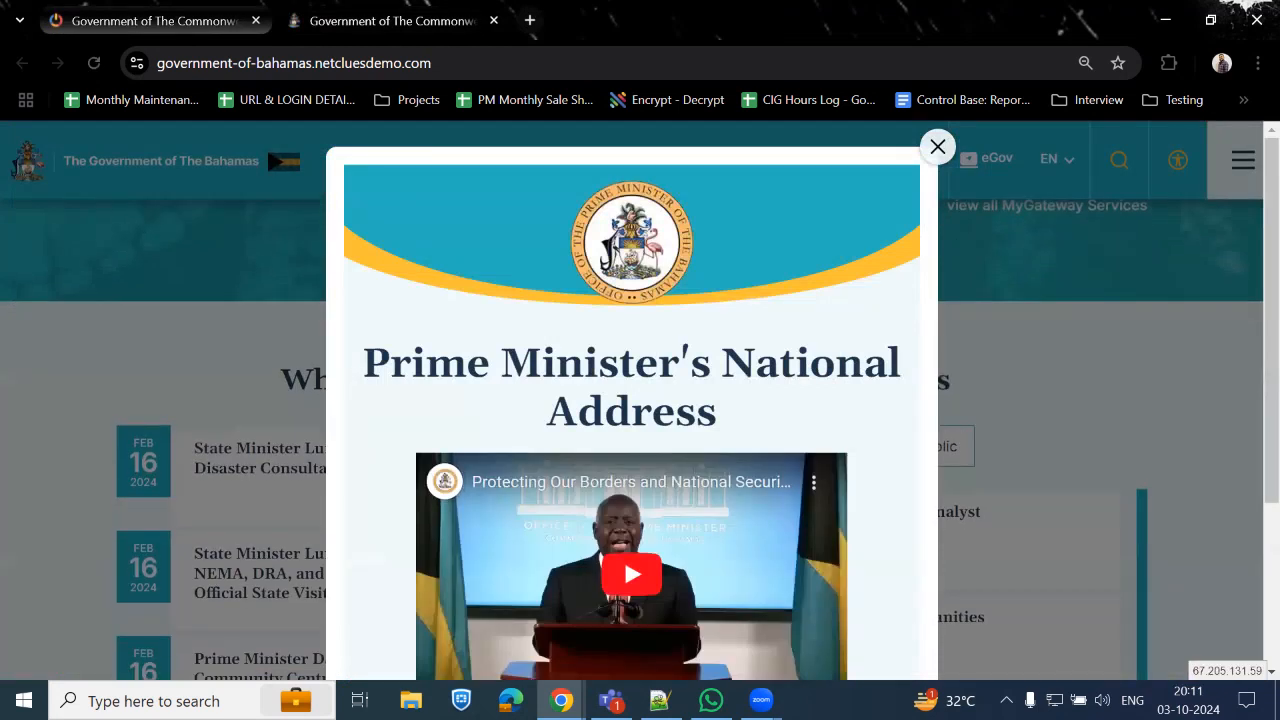
left_click(937, 147)
scroll(632, 440, "down", 12)
scroll(632, 440, "down", 10)
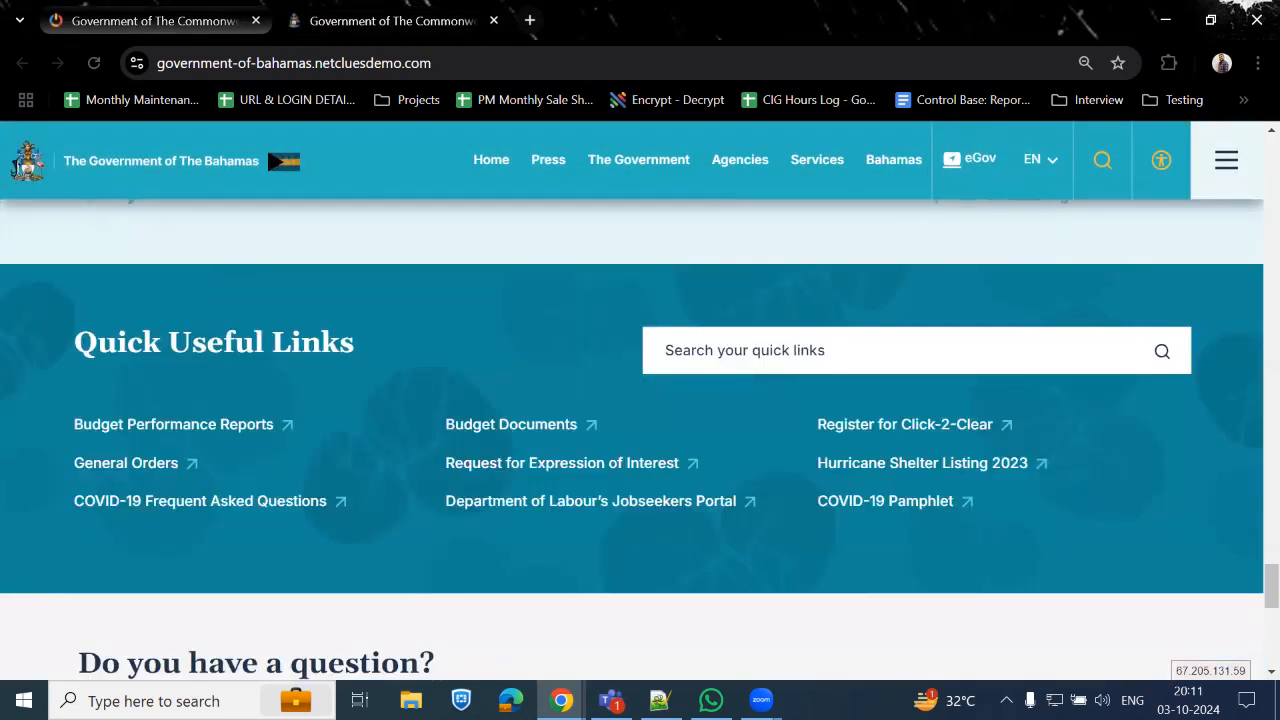
scroll(632, 440, "up", 1)
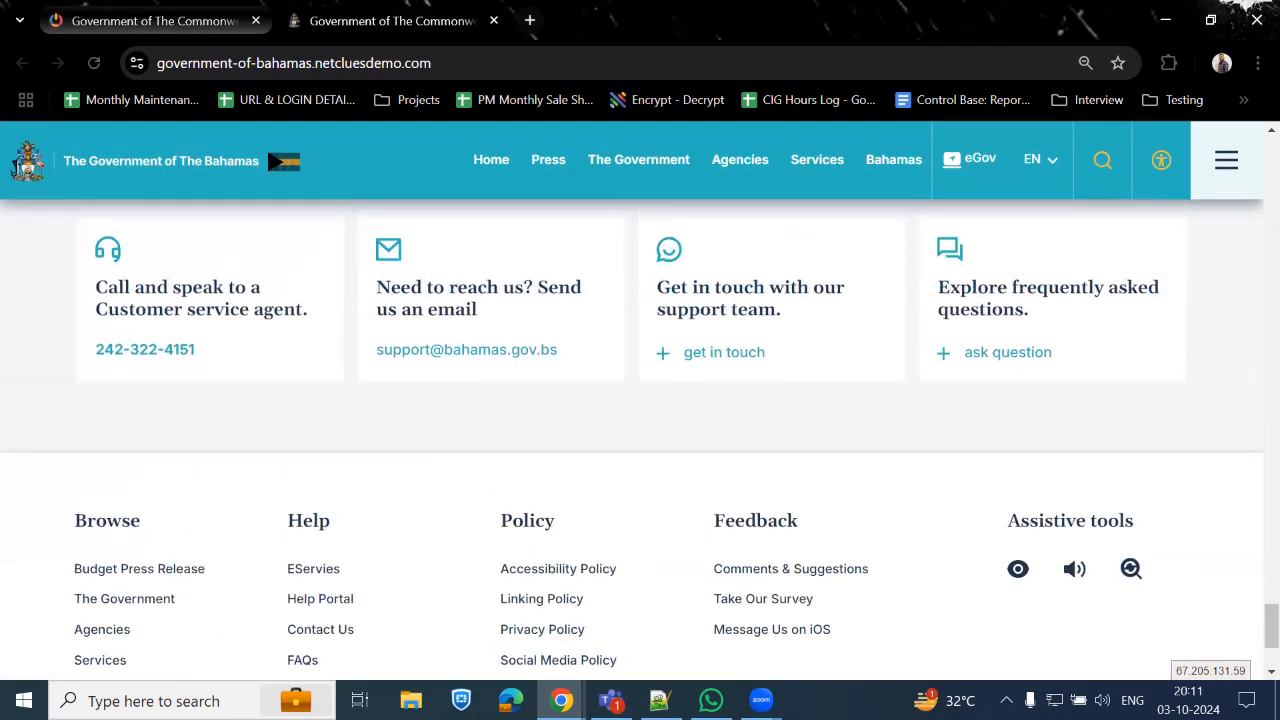
scroll(632, 440, "up", 1)
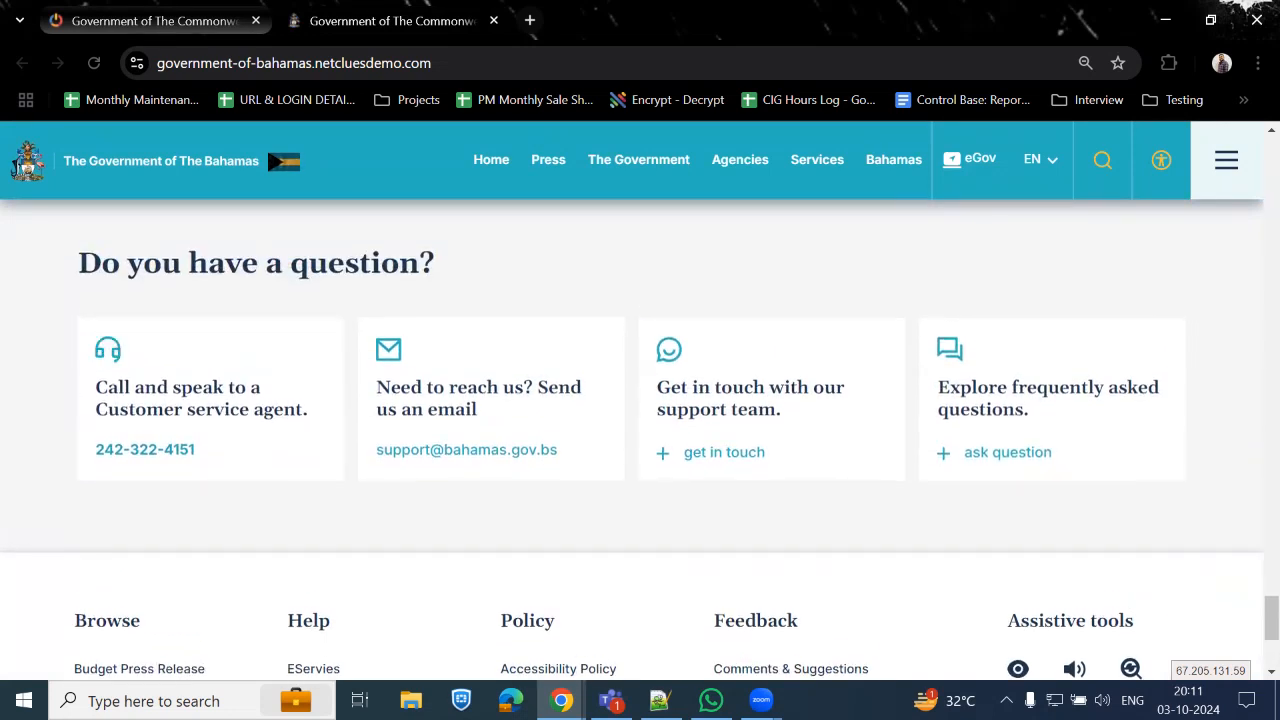
key("ctrl+Tab")
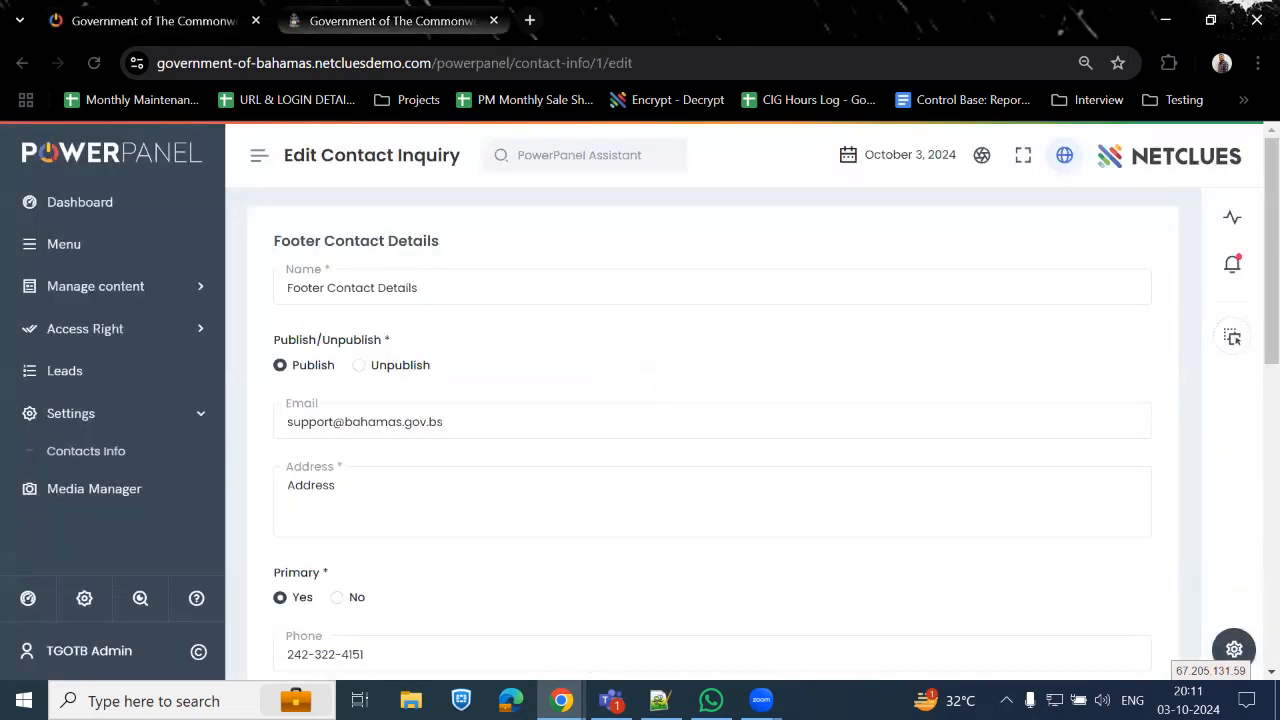
scroll(712, 420, "down", 1)
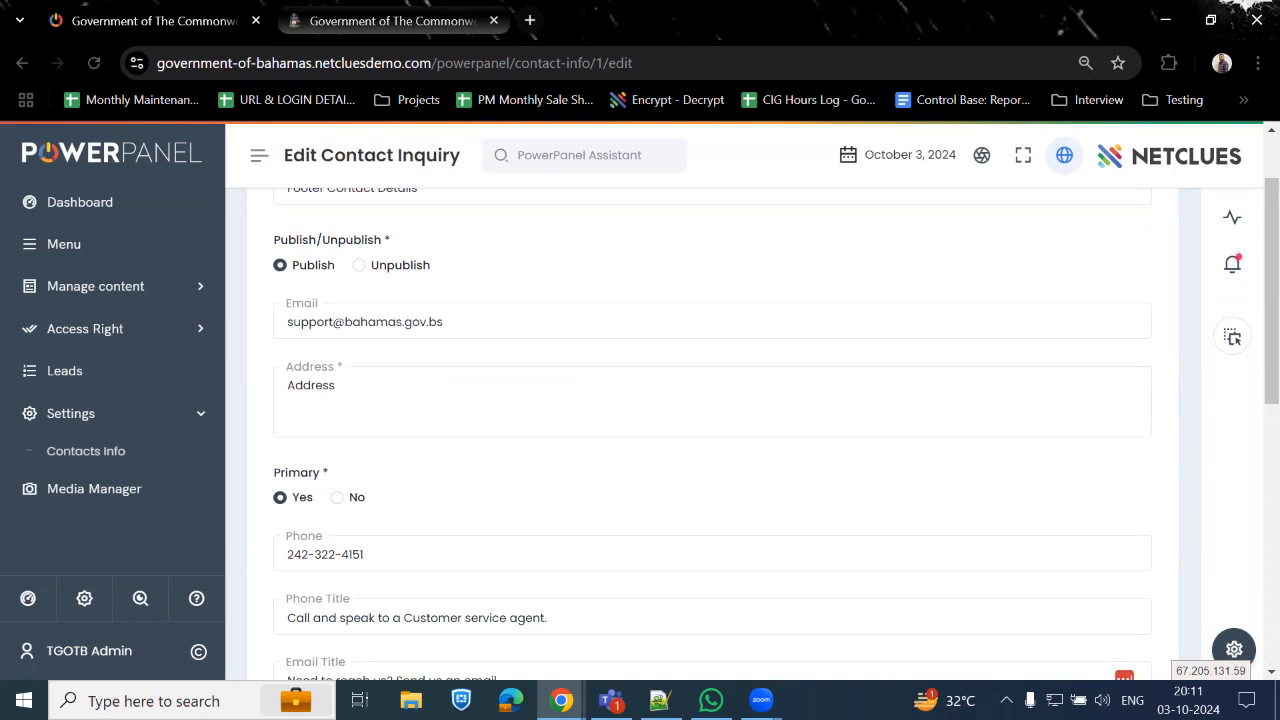
- Compare the form's support e-mail, address and phone with the live site's contact section
left_click_drag(446, 322, 284, 322)
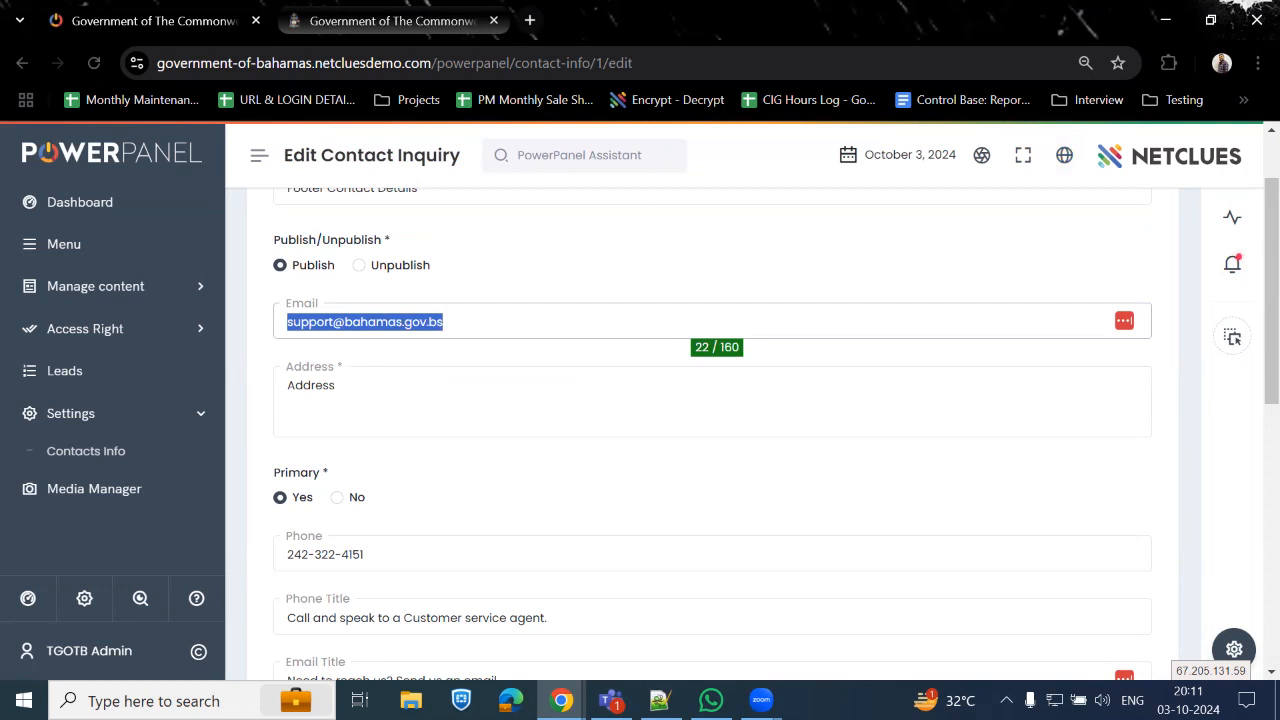
left_click(1120, 412)
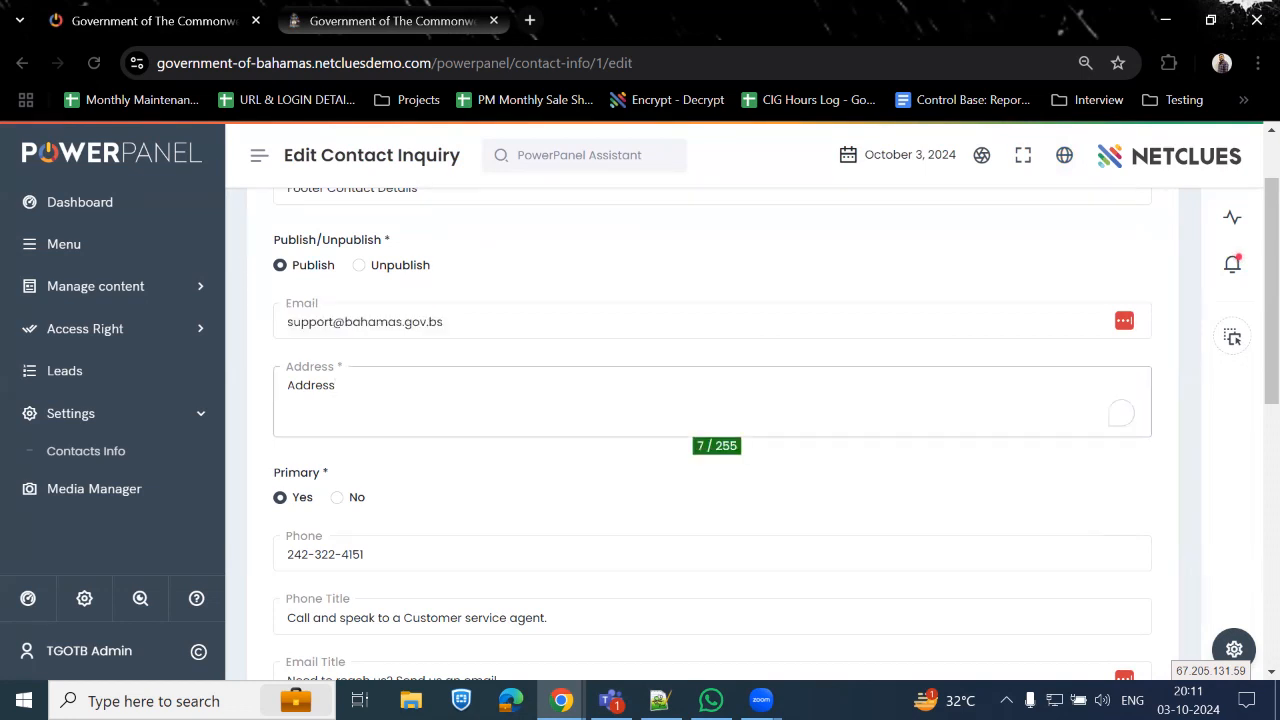
scroll(712, 430, "down", 1)
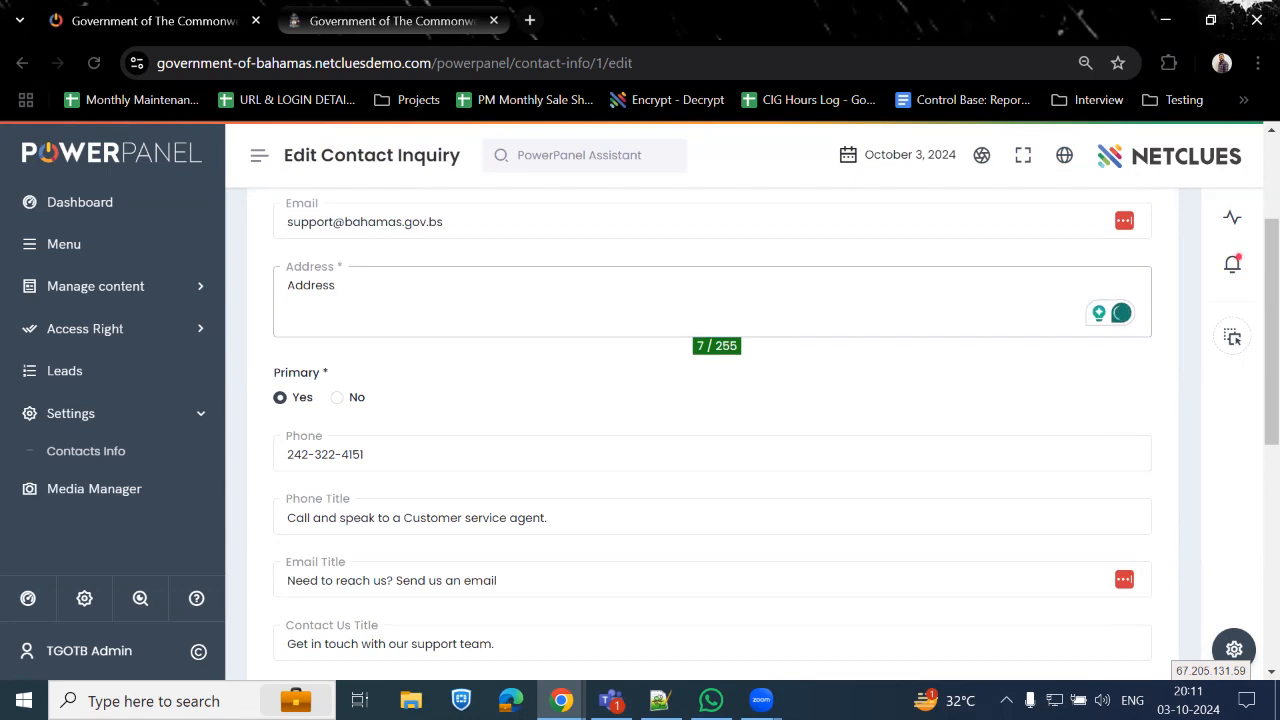
scroll(712, 430, "down", 1)
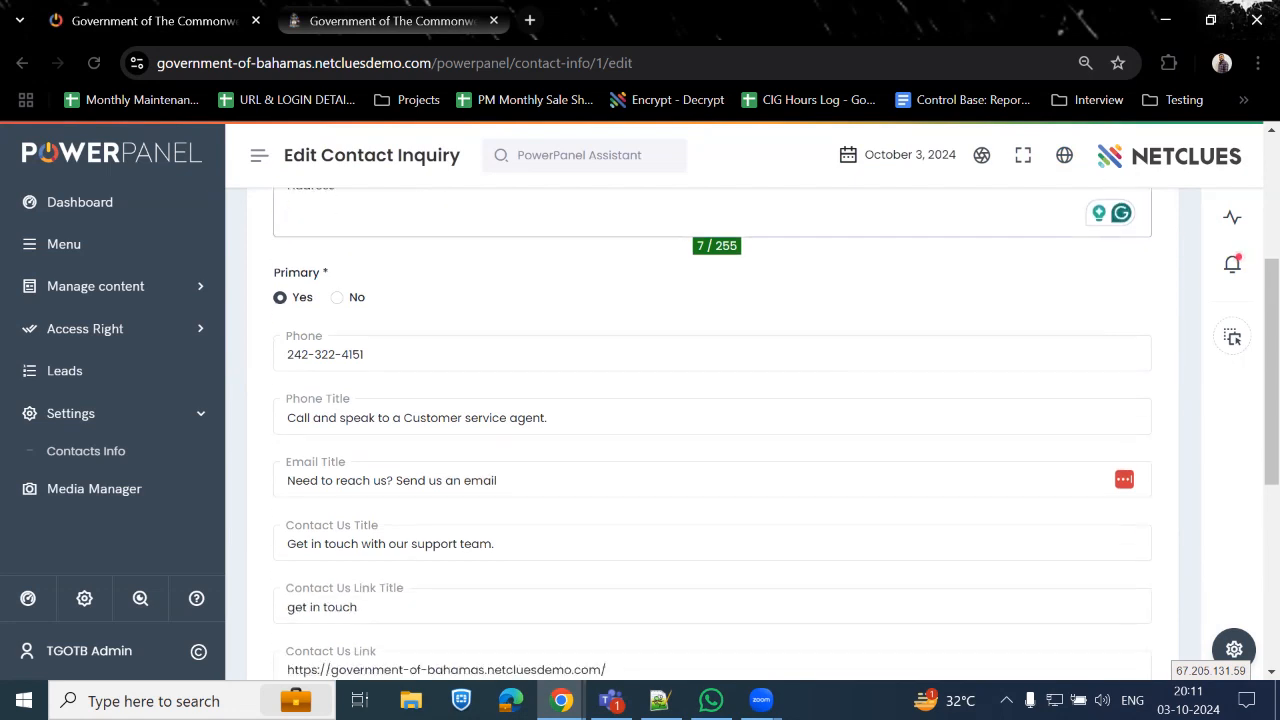
left_click(420, 354)
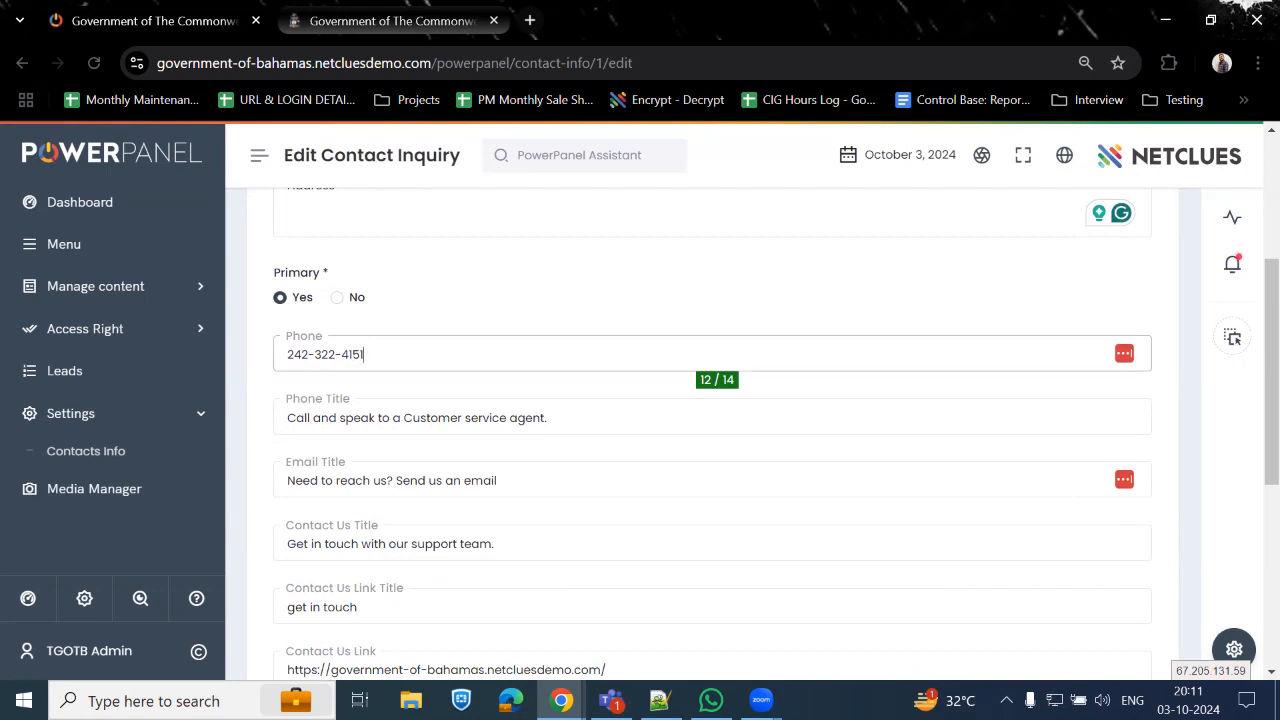
key("ctrl+Tab")
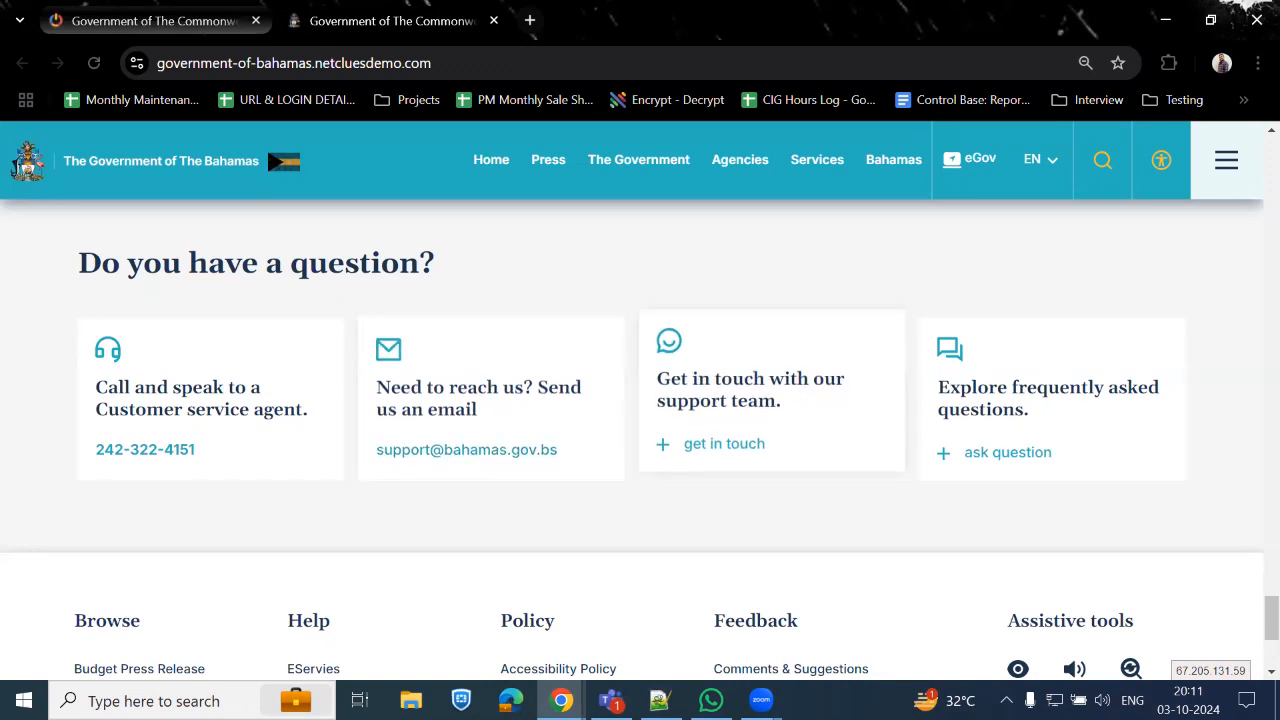
key("ctrl+Tab")
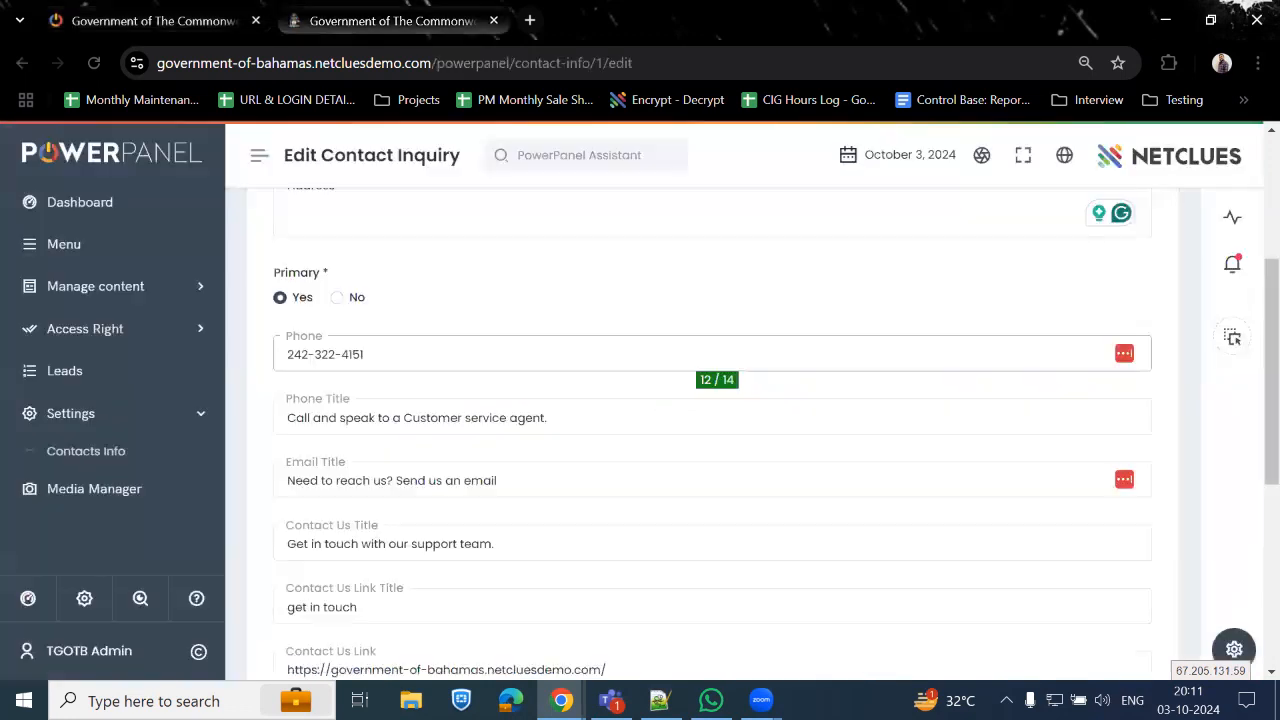
- Check the empty Fax field against the live site's question cards
scroll(712, 430, "down", 1)
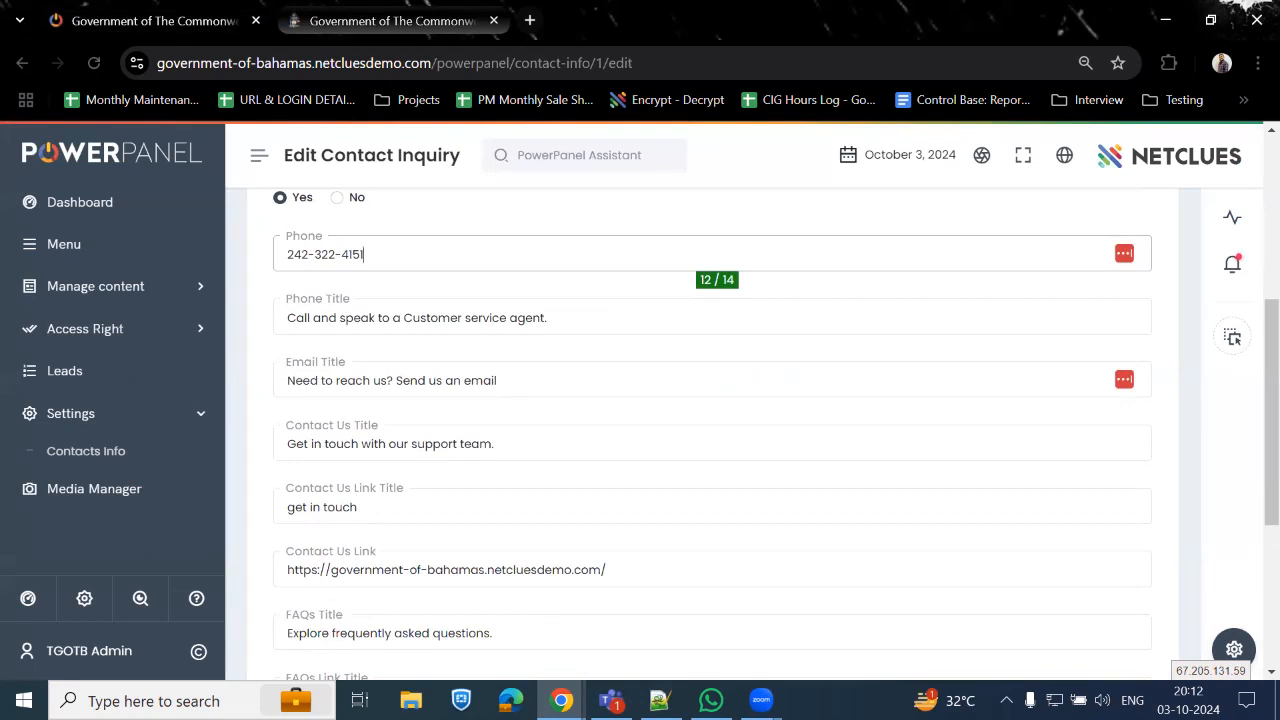
scroll(712, 430, "down", 1)
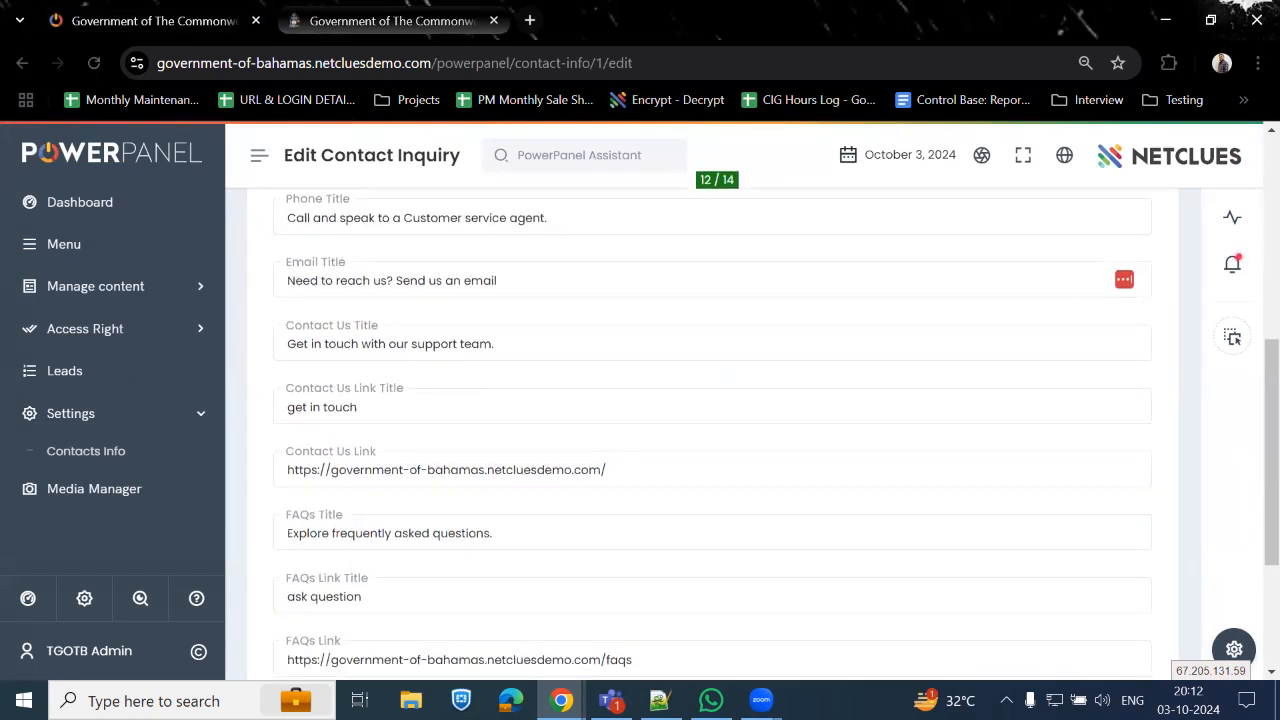
scroll(712, 430, "down", 1)
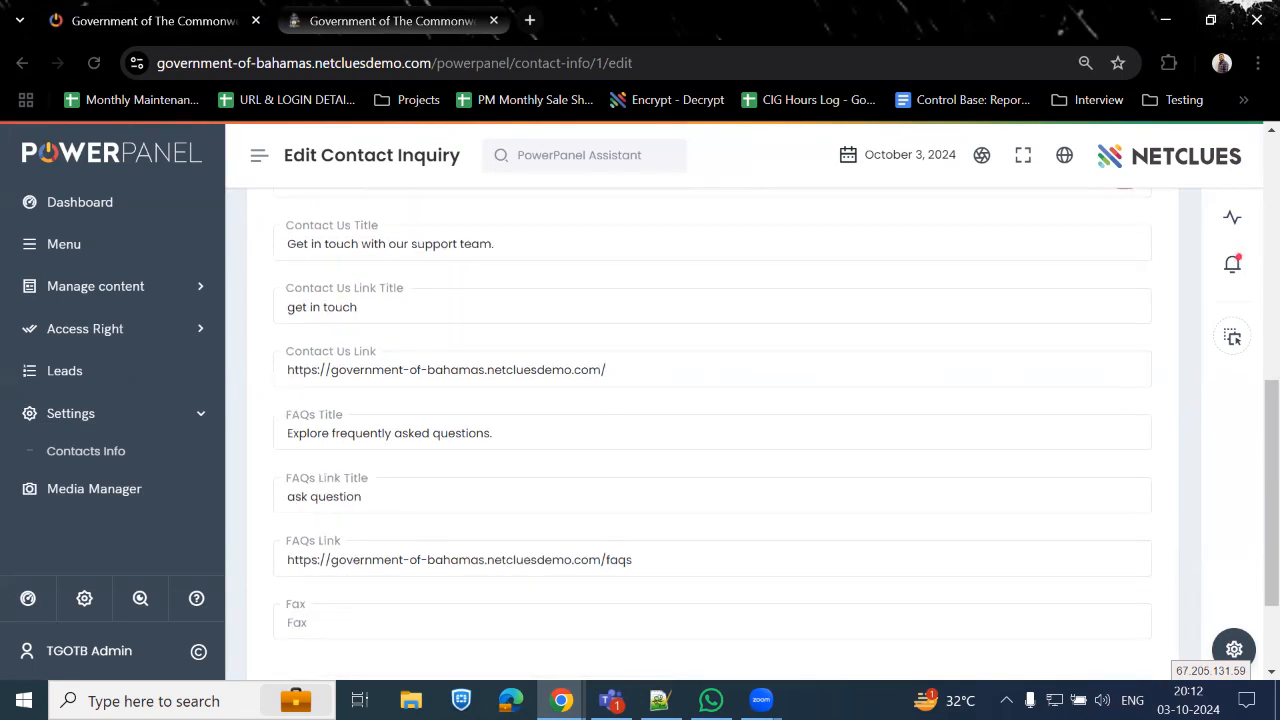
scroll(712, 430, "down", 1)
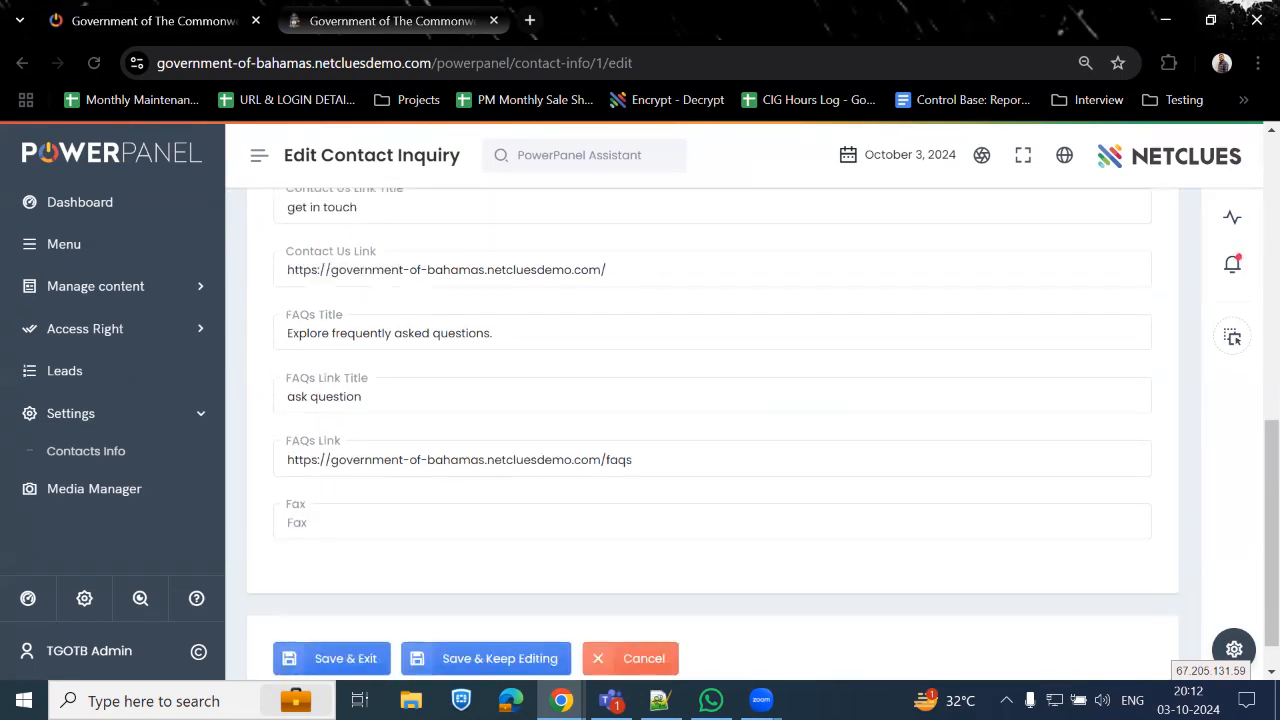
scroll(712, 430, "down", 1)
left_click(712, 479)
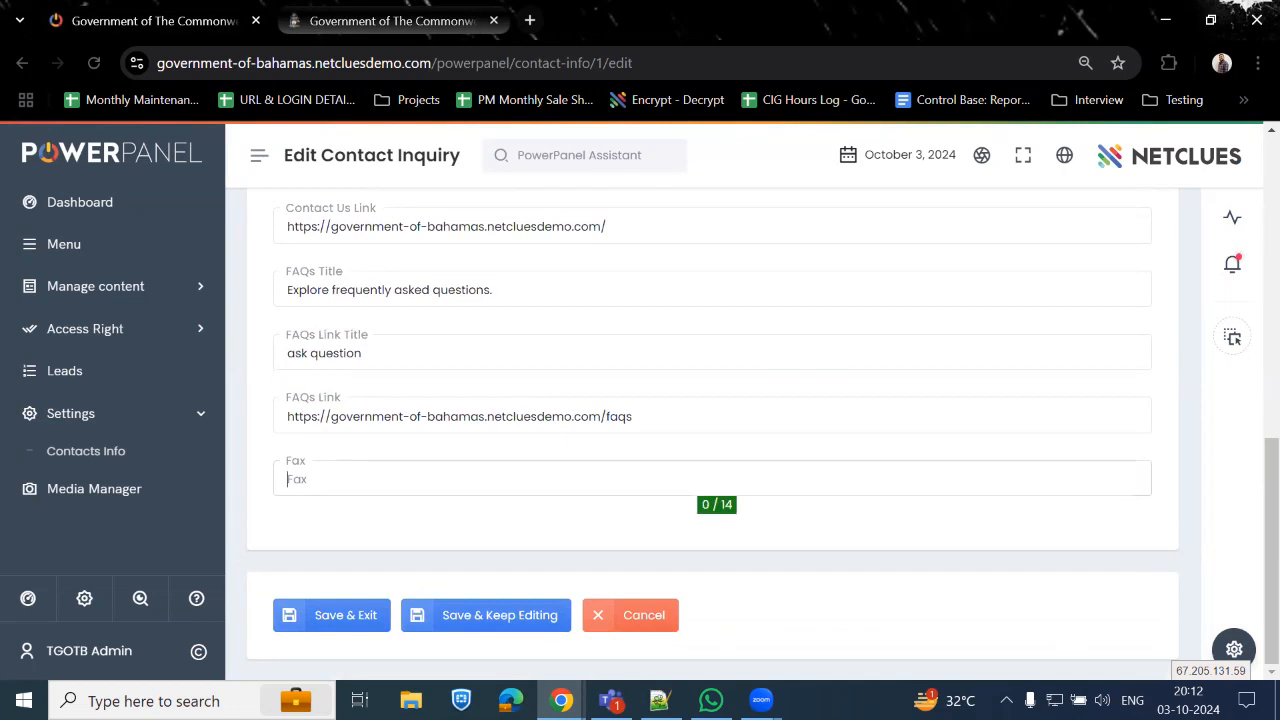
key("ctrl+Tab")
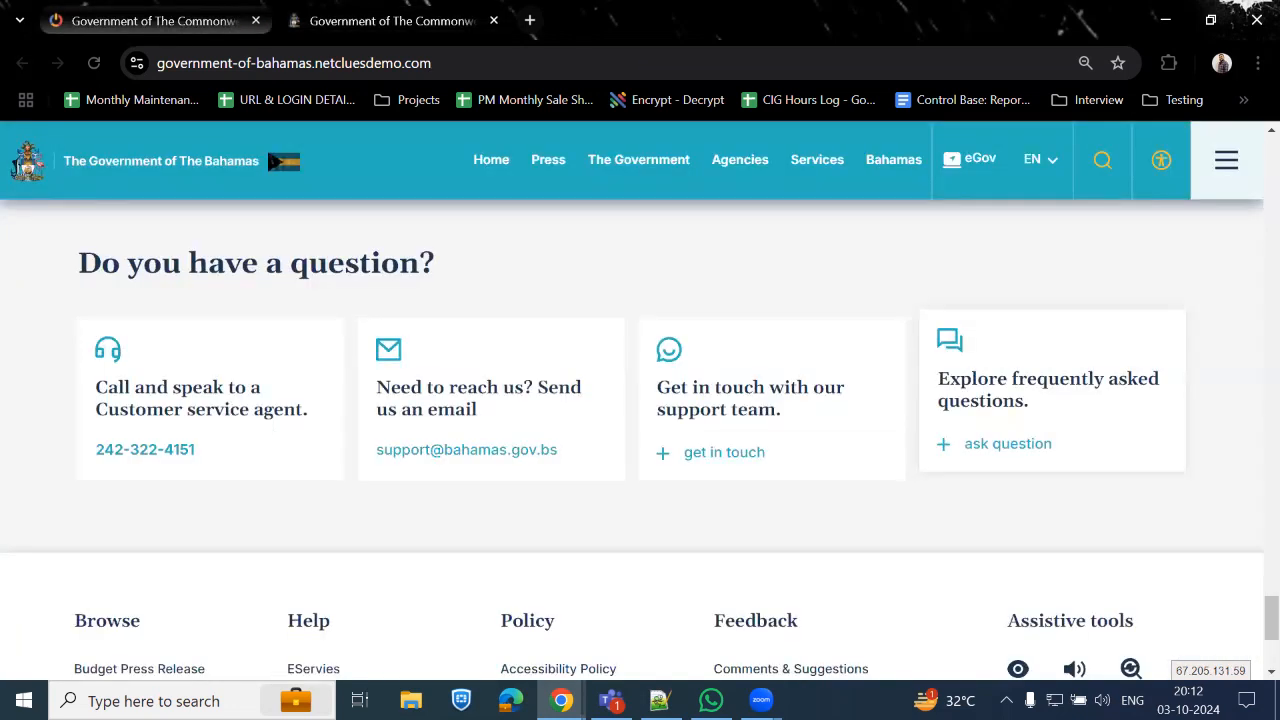
scroll(772, 410, "down", 1)
scroll(772, 410, "up", 1)
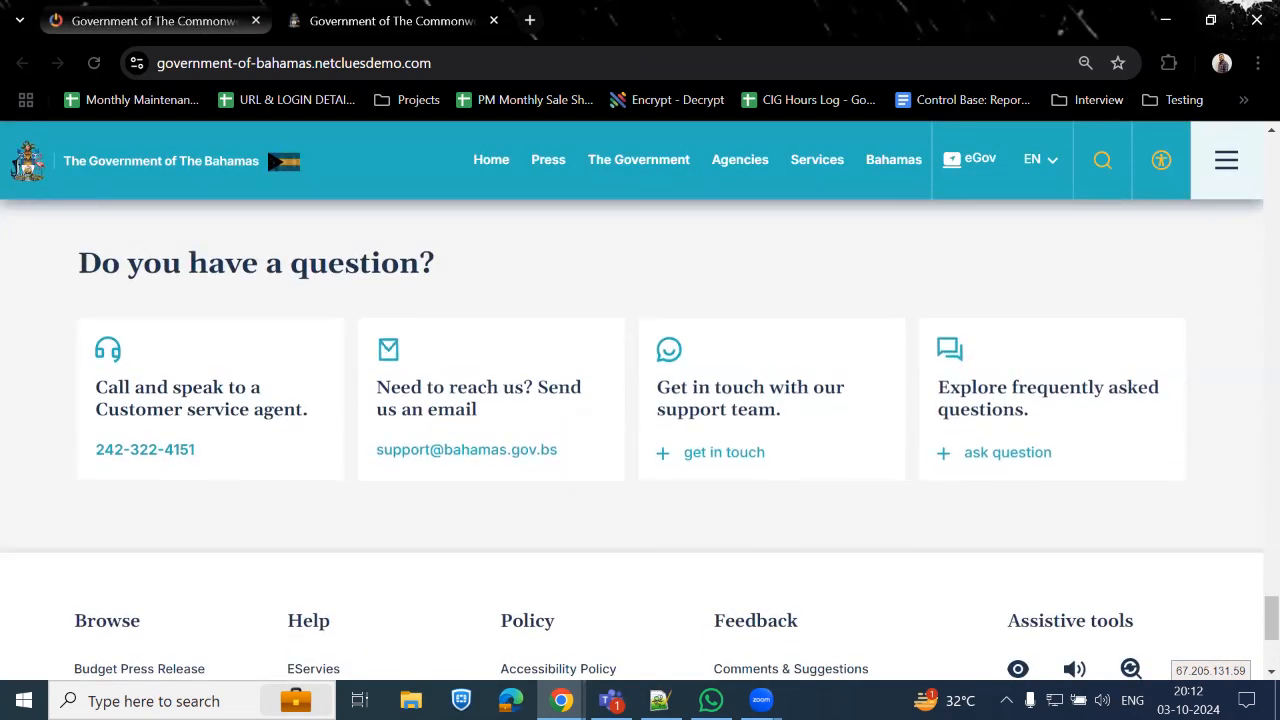
key("ctrl+Tab")
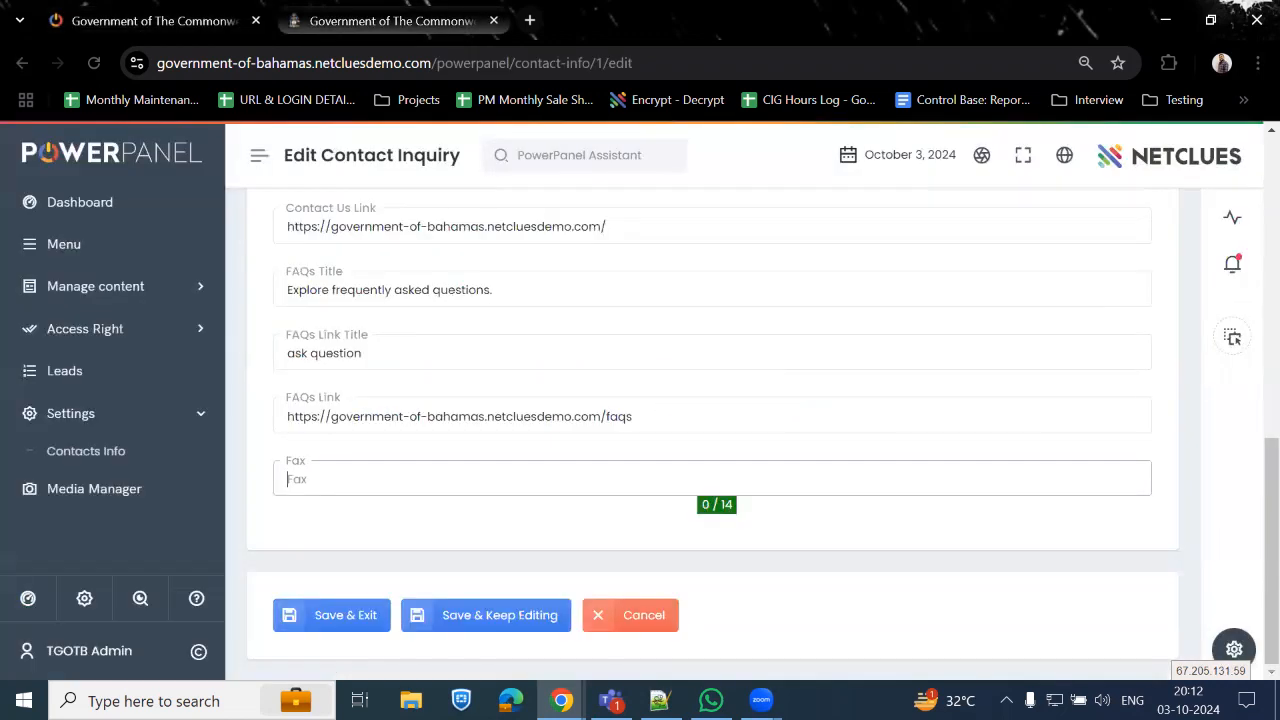
scroll(712, 420, "up", 4)
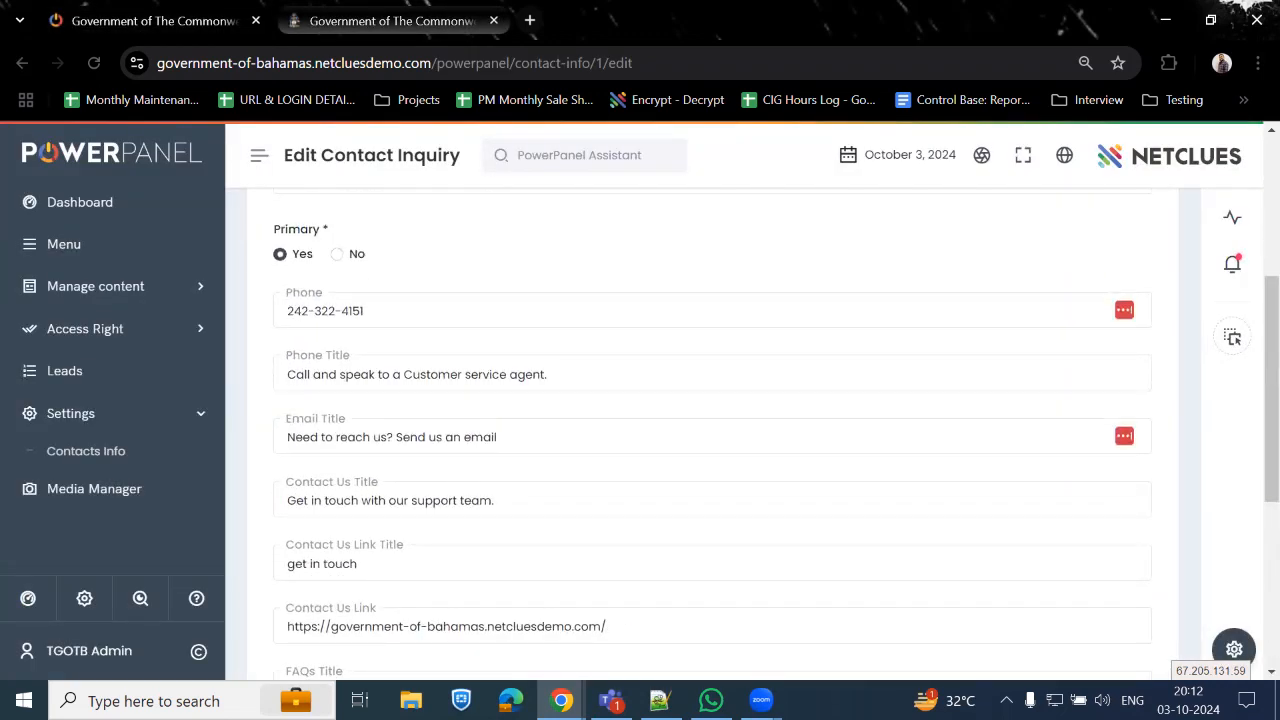
scroll(712, 420, "up", 1)
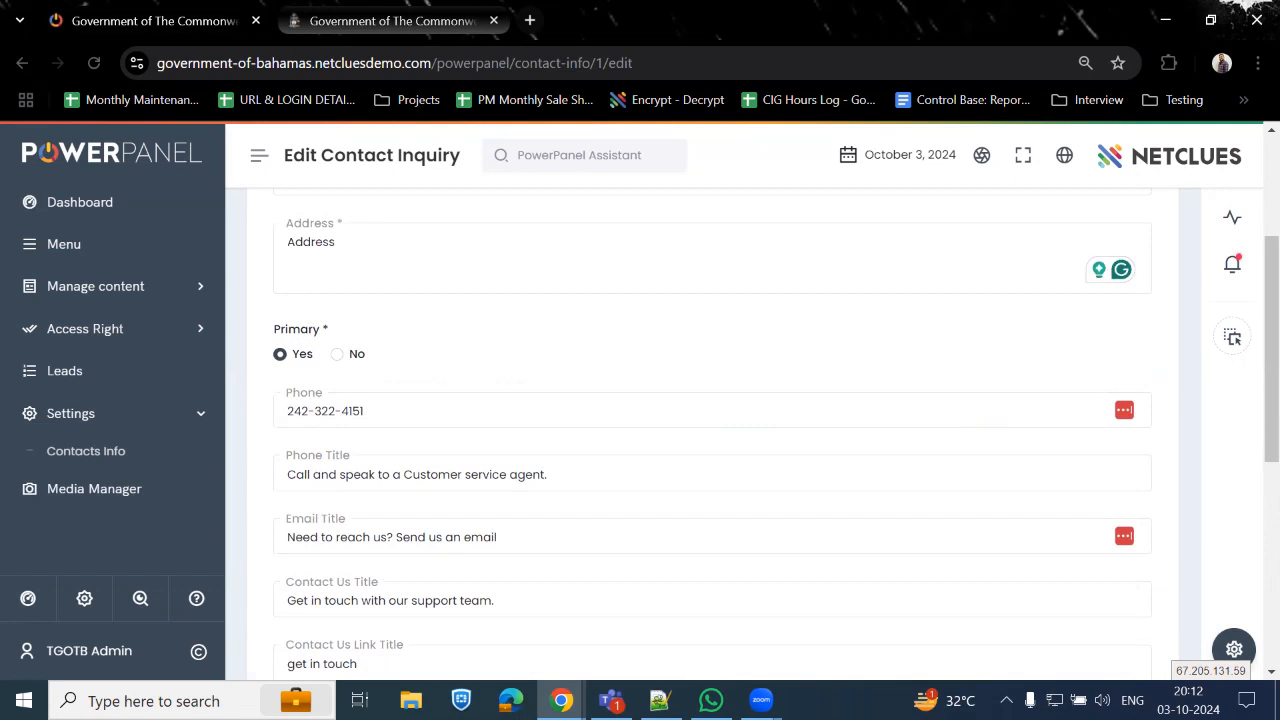
- Recheck the live contact section against the form, then open the Media Manager
key("ctrl+Tab")
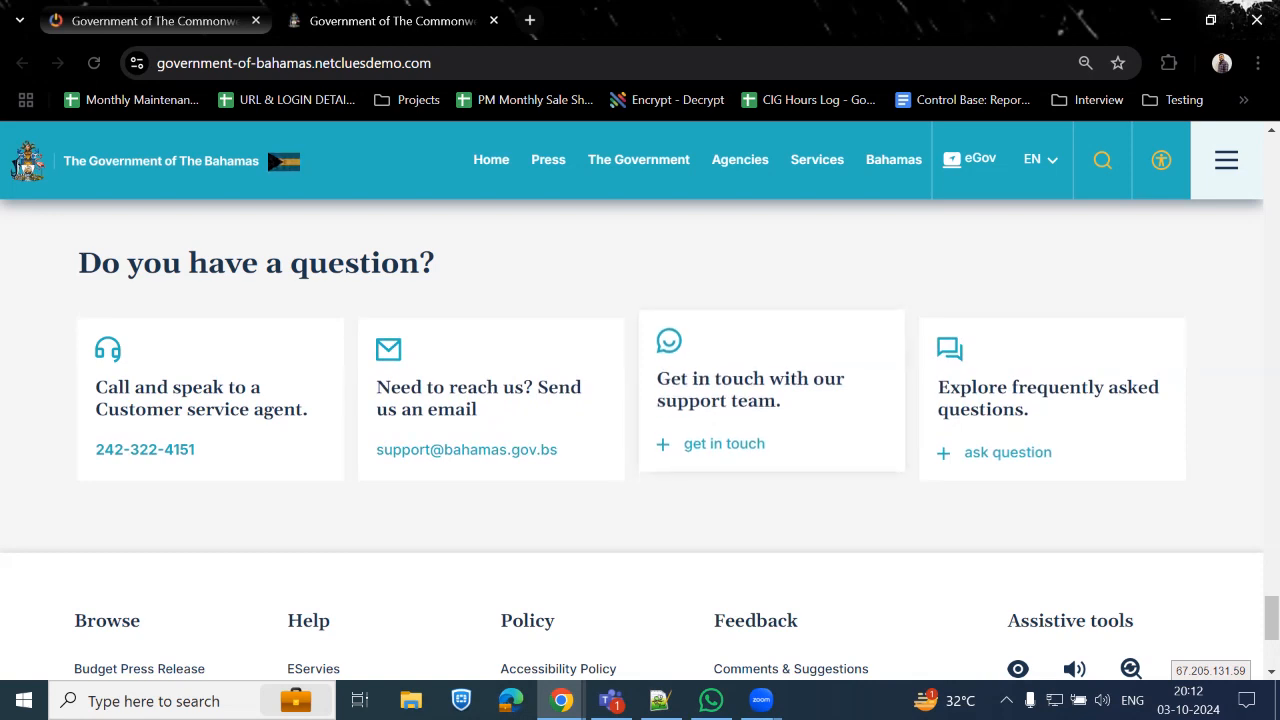
key("ctrl+Tab")
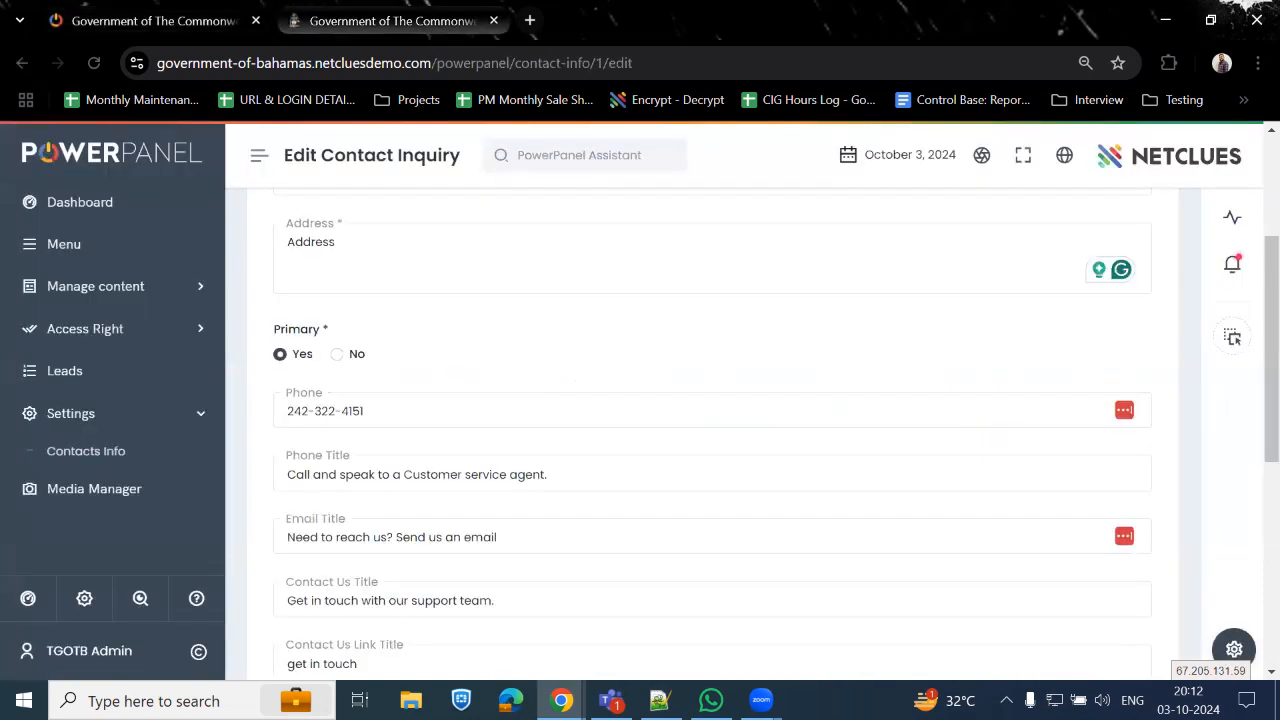
scroll(712, 430, "down", 5)
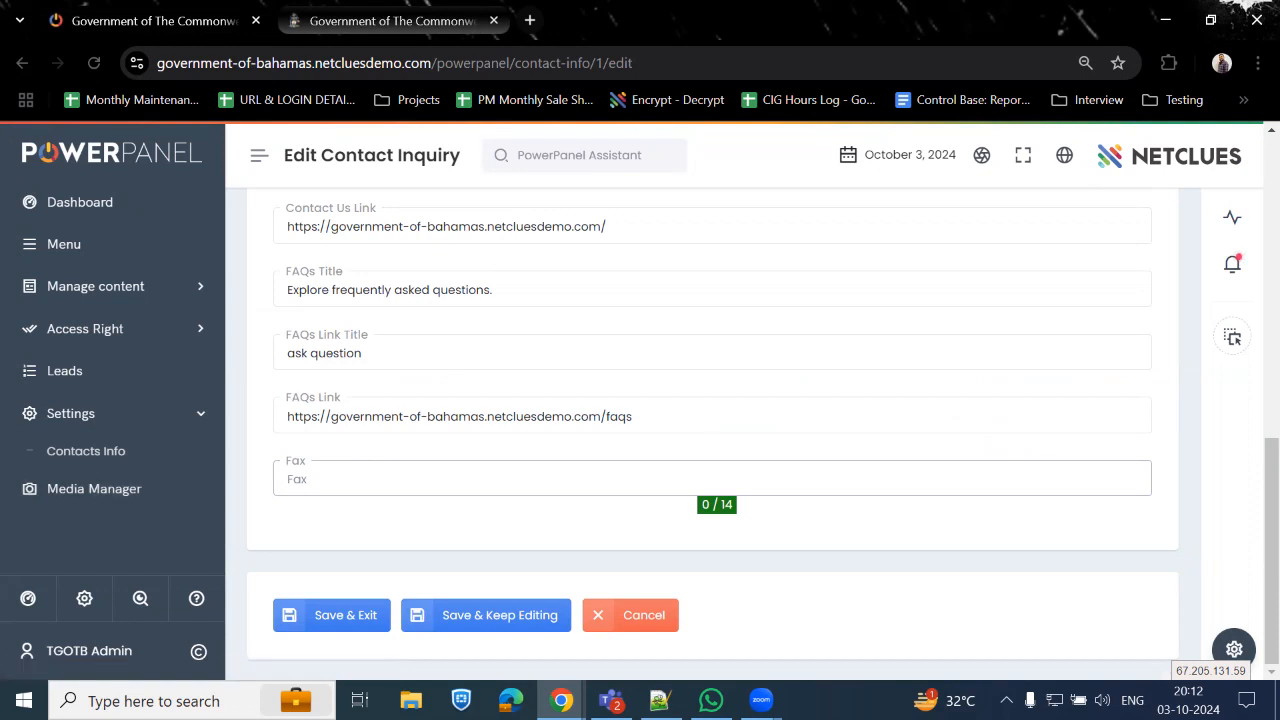
left_click(712, 530)
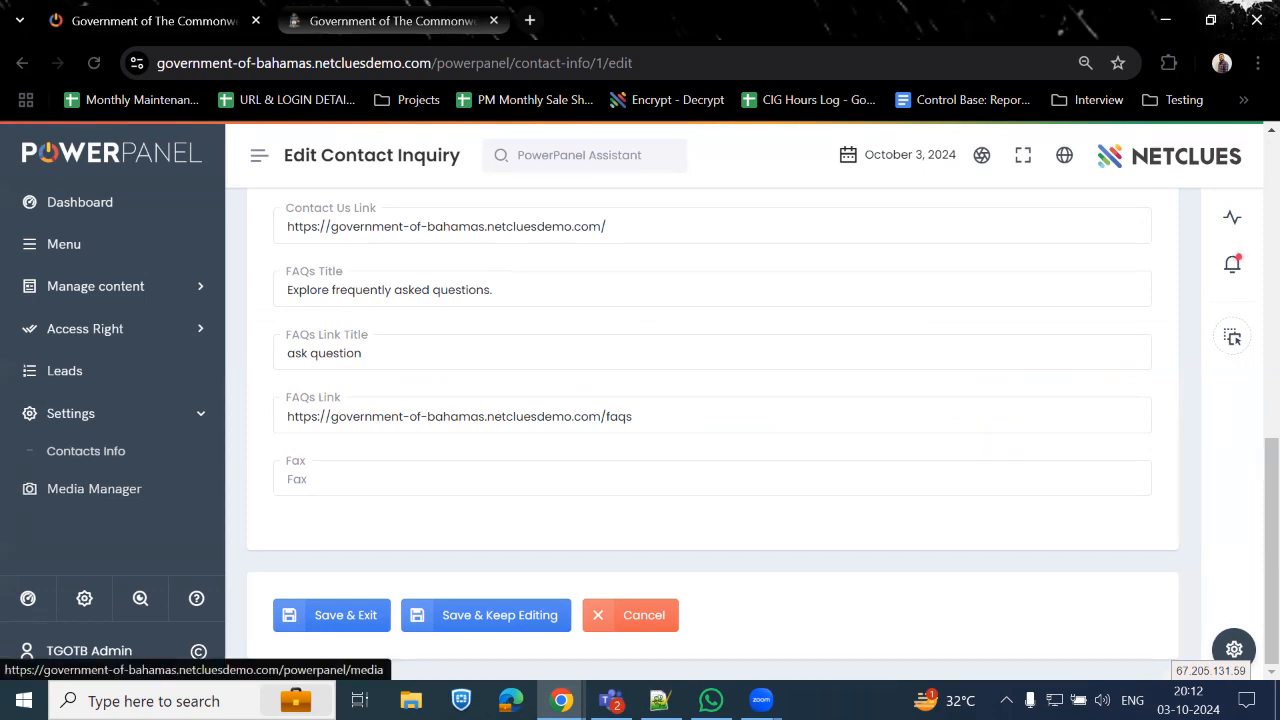
left_click(94, 488)
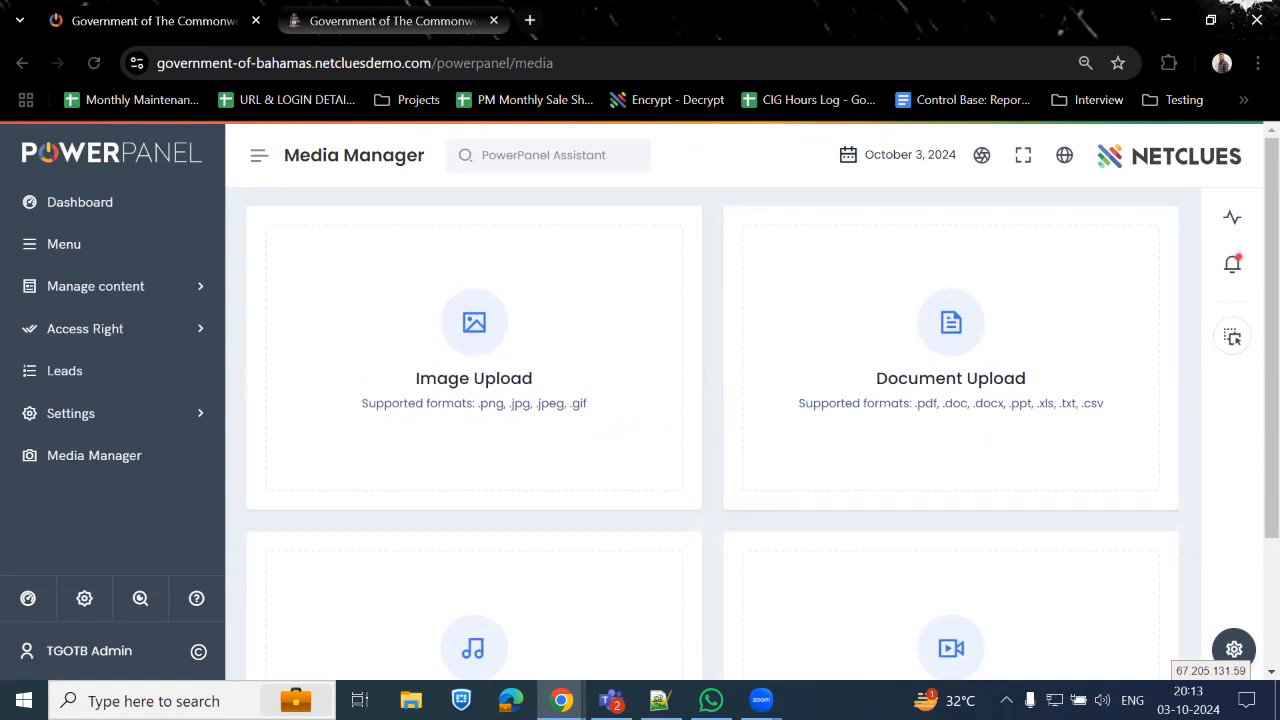
- Open the Image Upload card (.png, .jpg, .jpeg, .gif) in the Media Manager
scroll(640, 410, "down", 2)
scroll(640, 410, "up", 1)
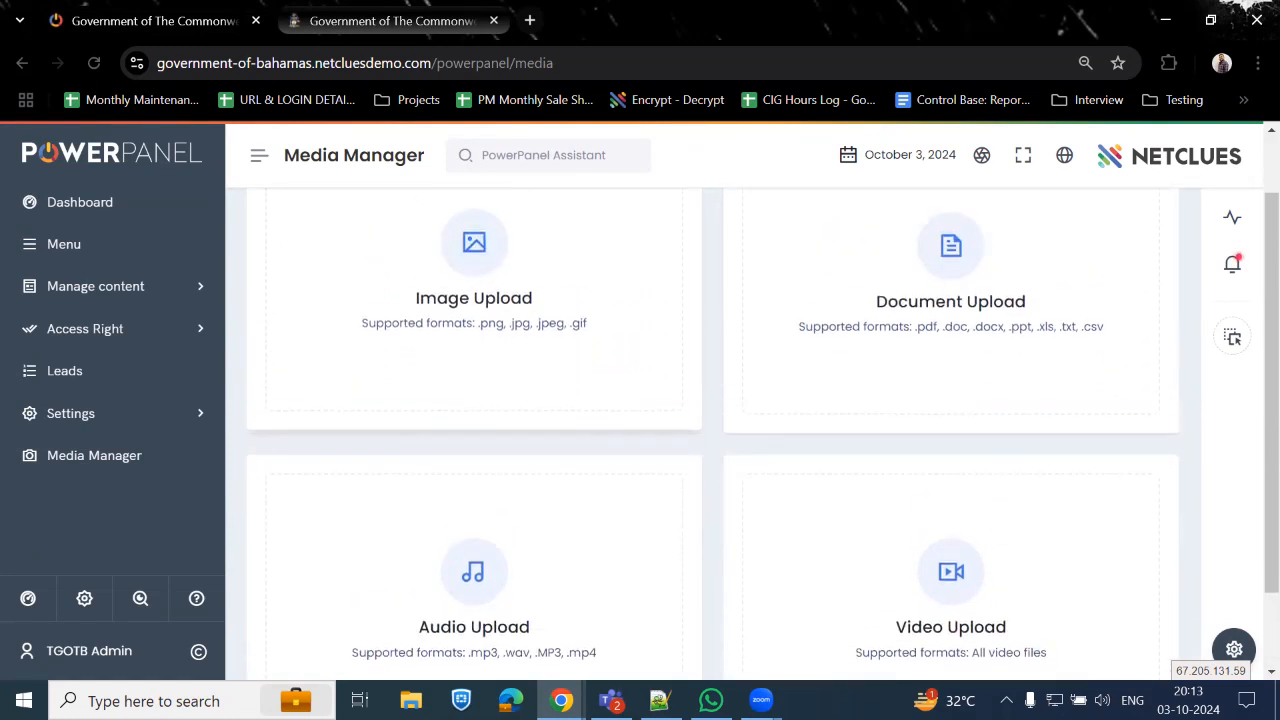
scroll(712, 434, "down", 1)
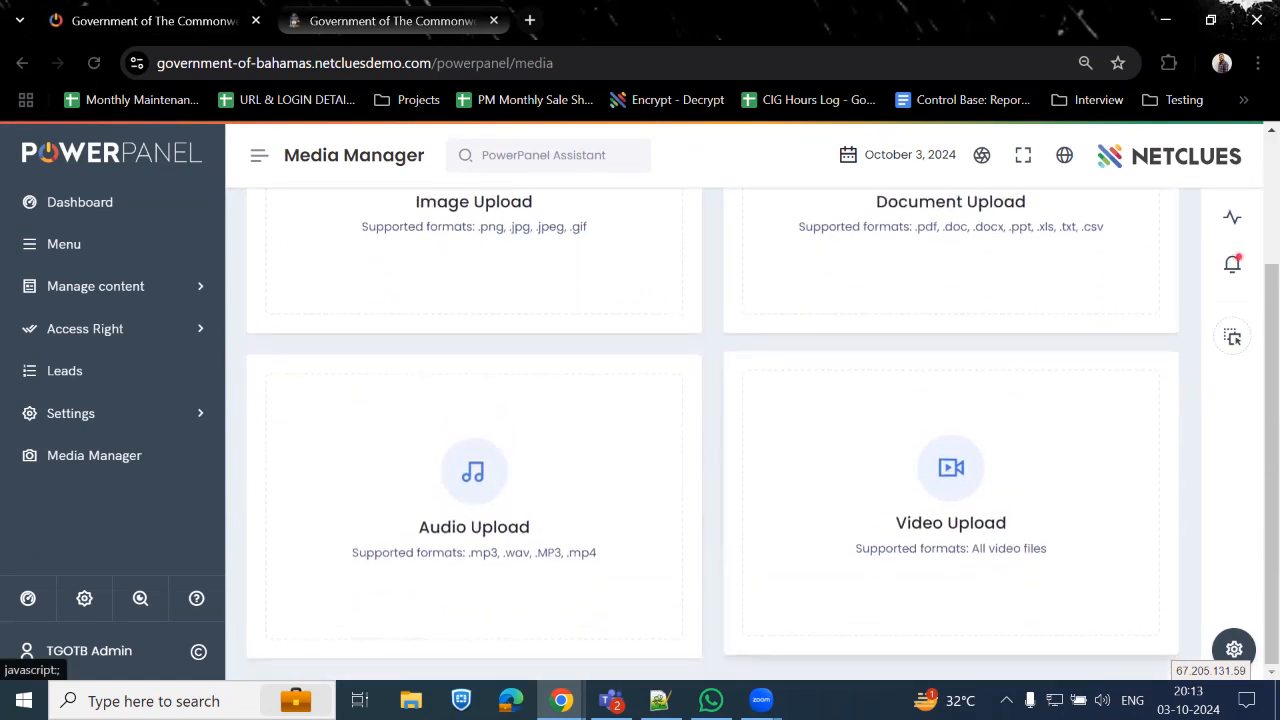
scroll(712, 434, "up", 2)
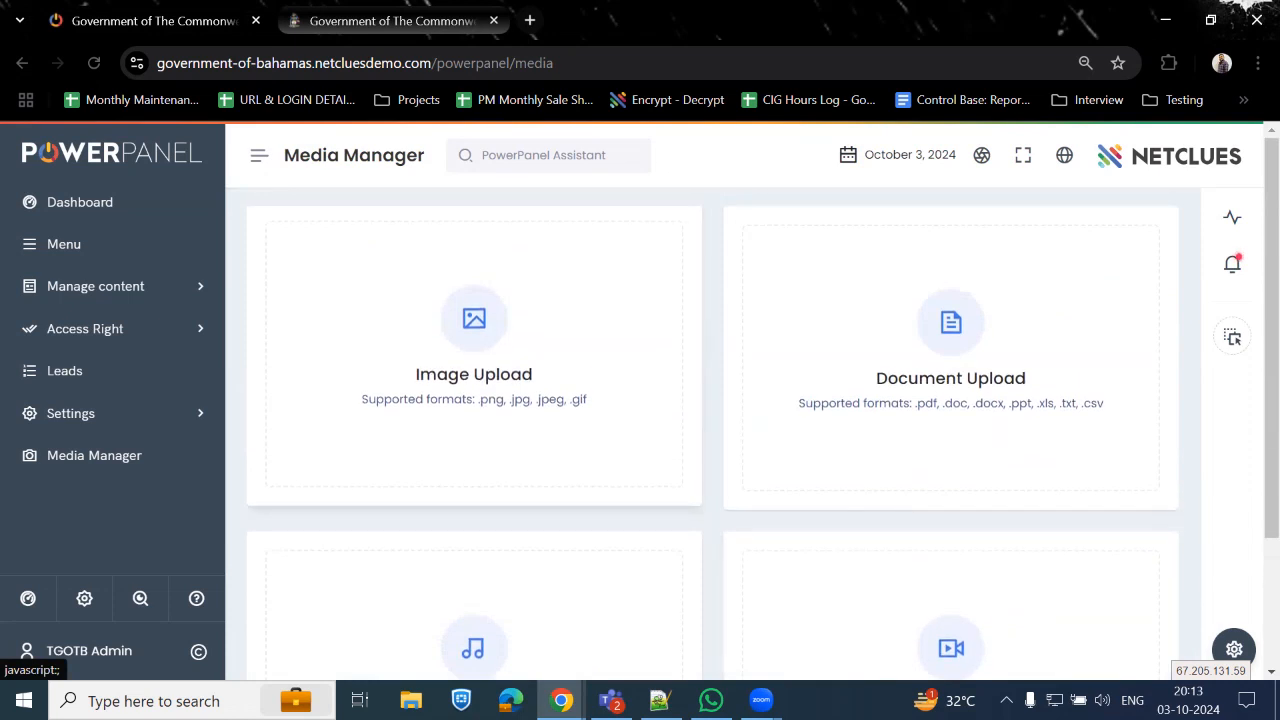
left_click(474, 350)
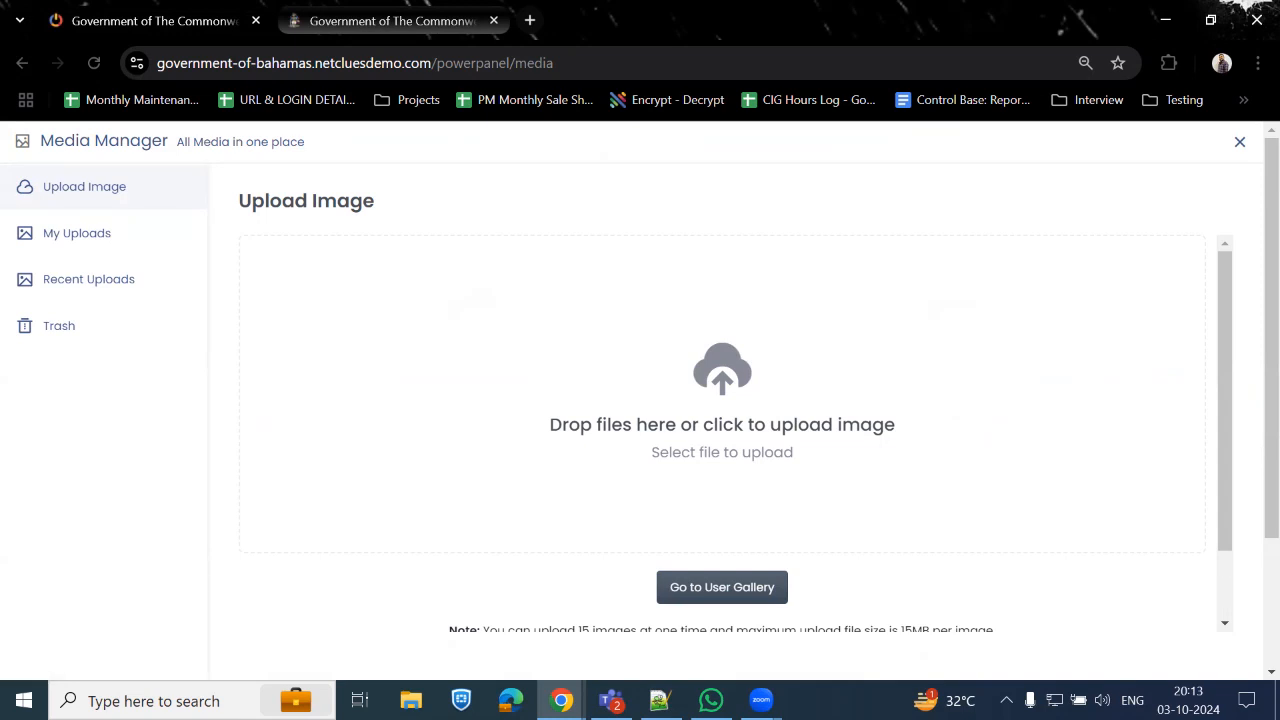
- Browse the User Gallery of uploaded images
scroll(722, 430, "down", 1)
scroll(722, 430, "up", 1)
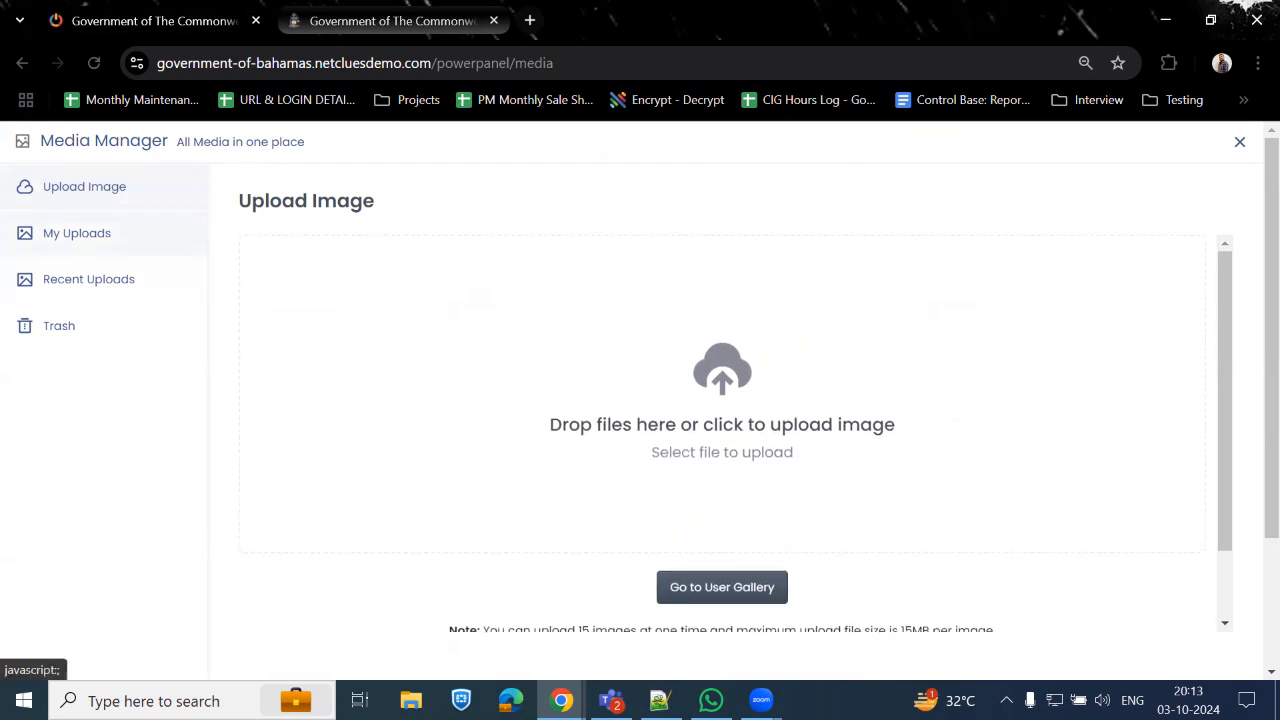
scroll(722, 430, "down", 1)
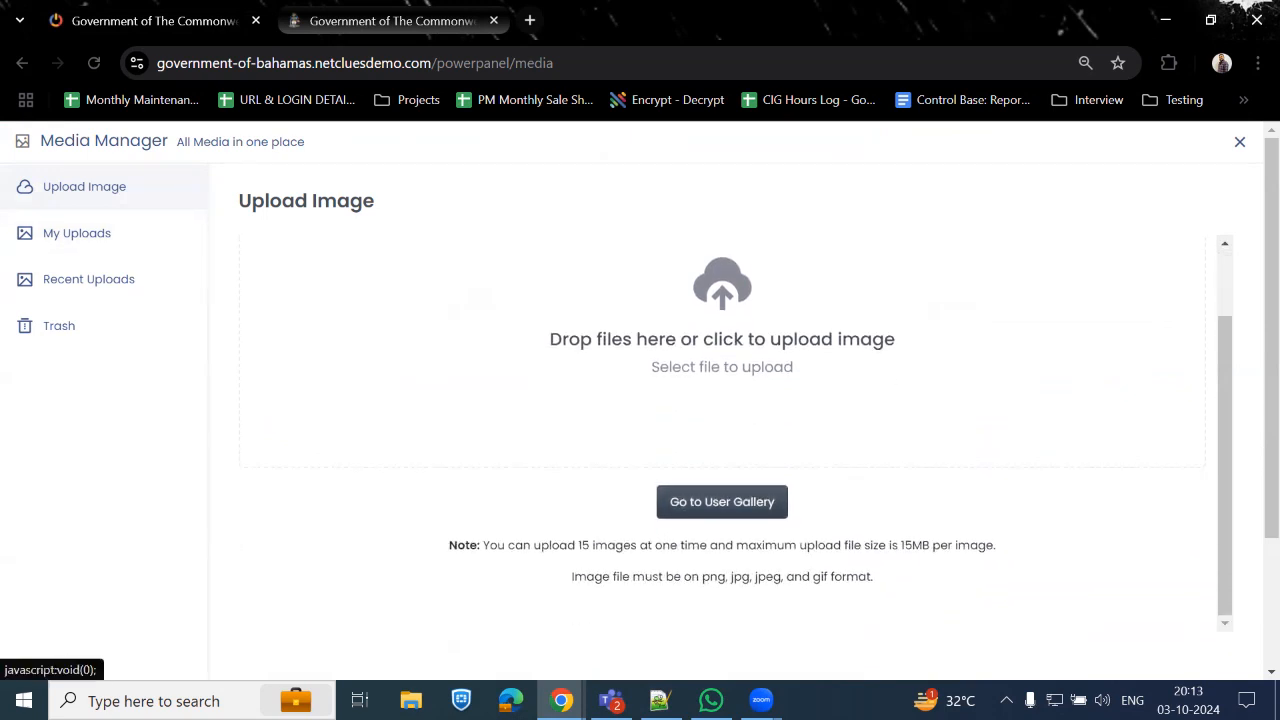
left_click(722, 501)
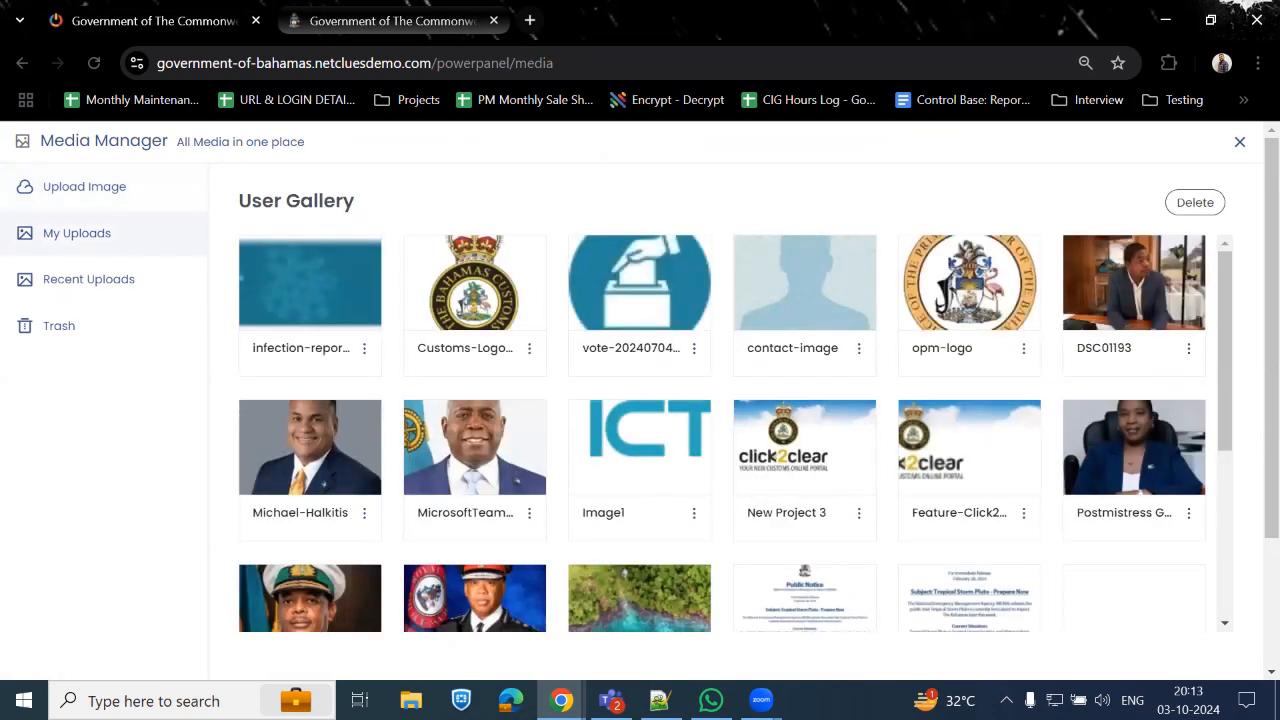
scroll(722, 433, "down", 4)
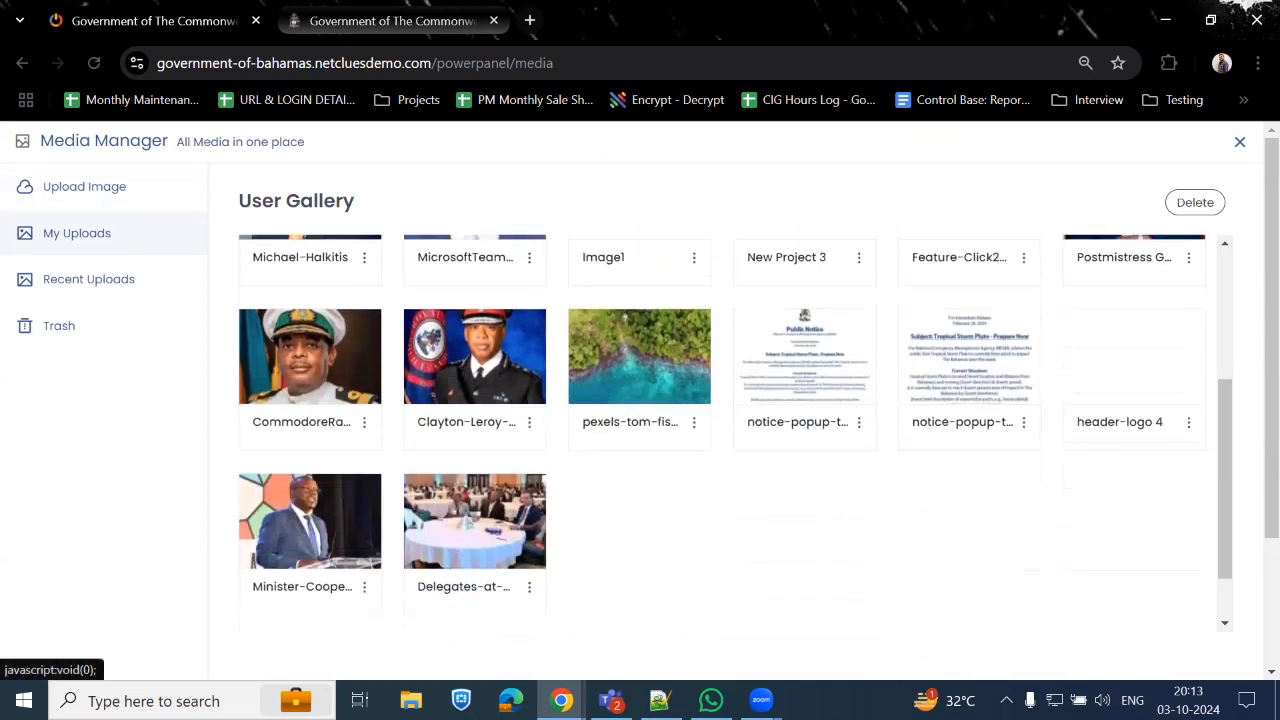
- View the Recent Uploads and Trash images, then close the full-screen media library
left_click(89, 279)
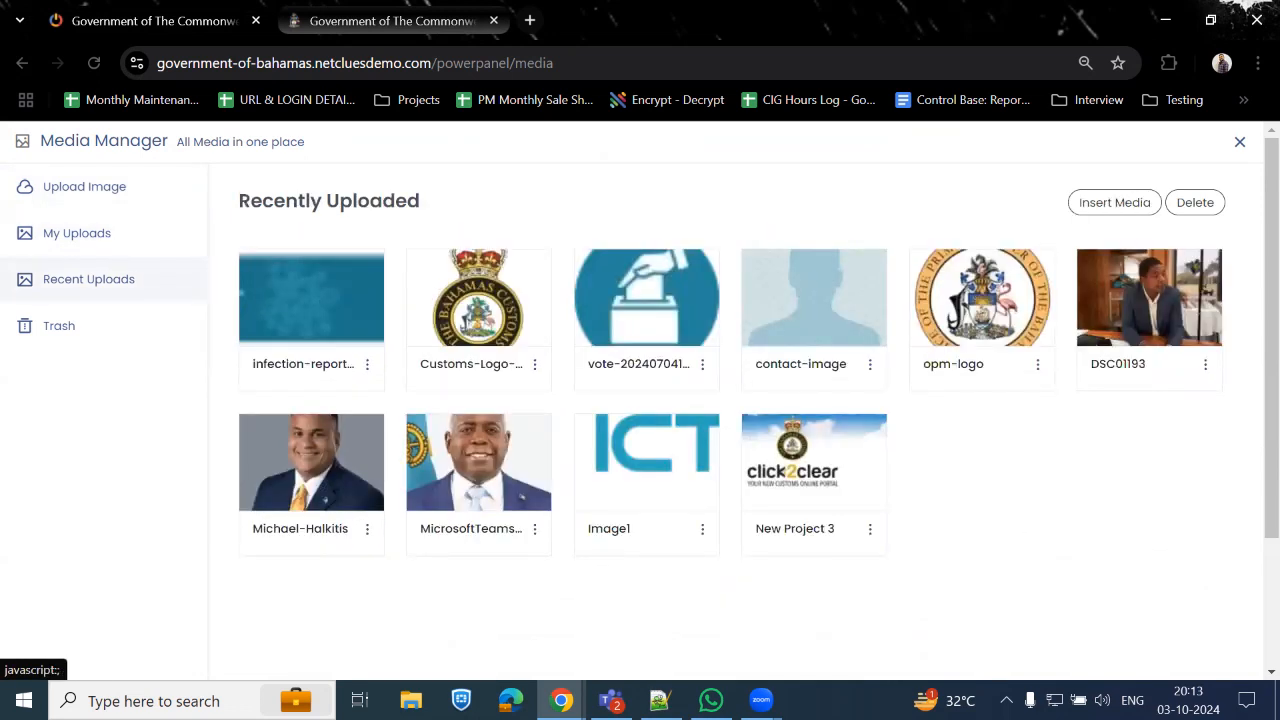
left_click(59, 325)
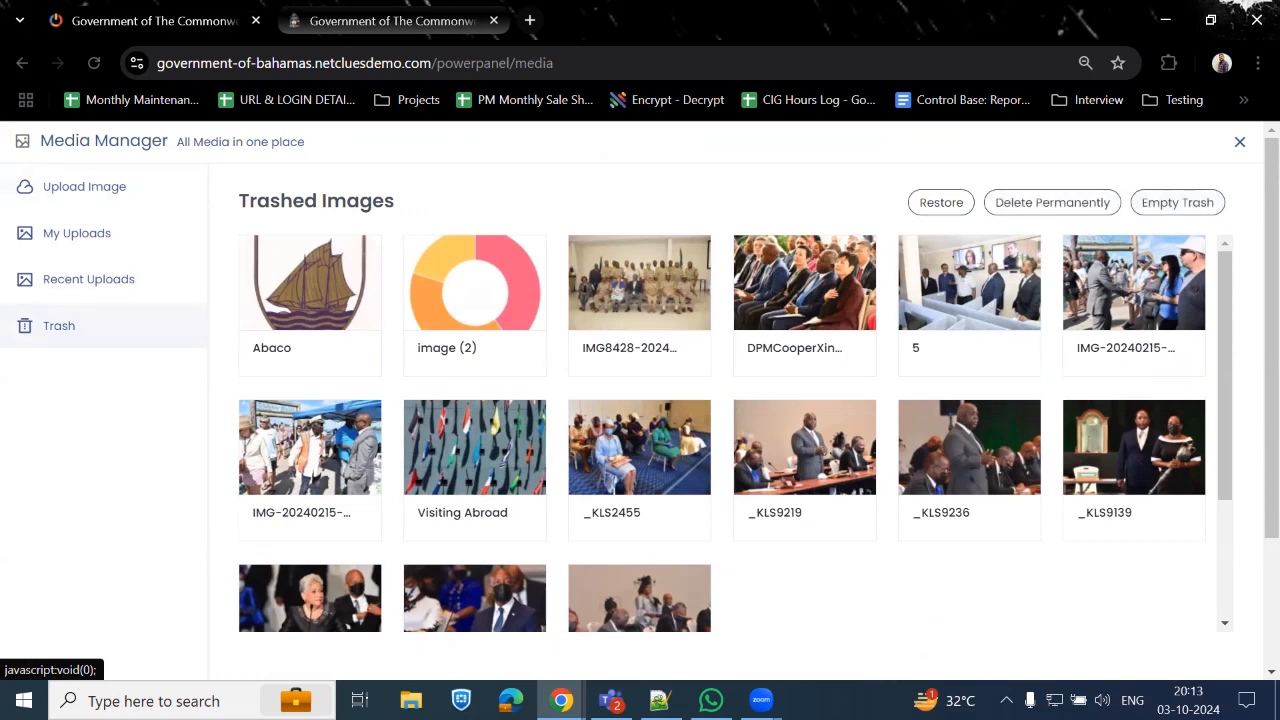
scroll(720, 430, "down", 2)
scroll(720, 430, "up", 2)
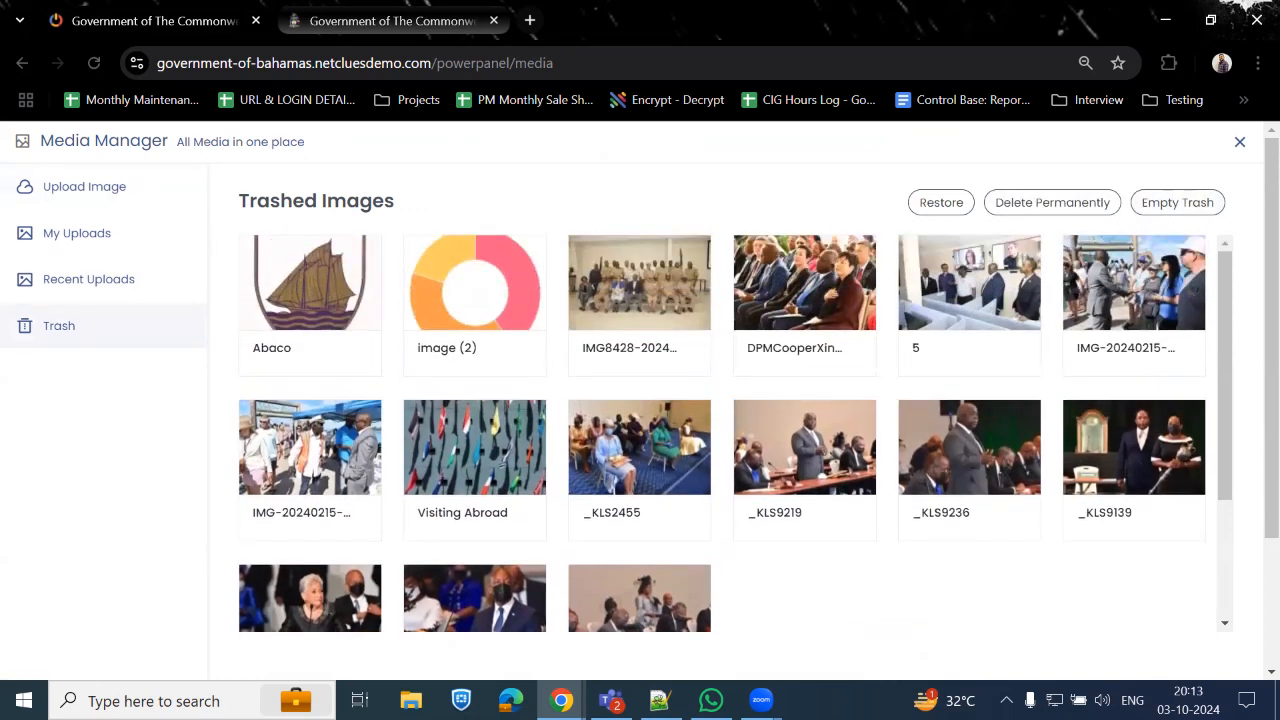
left_click(1240, 142)
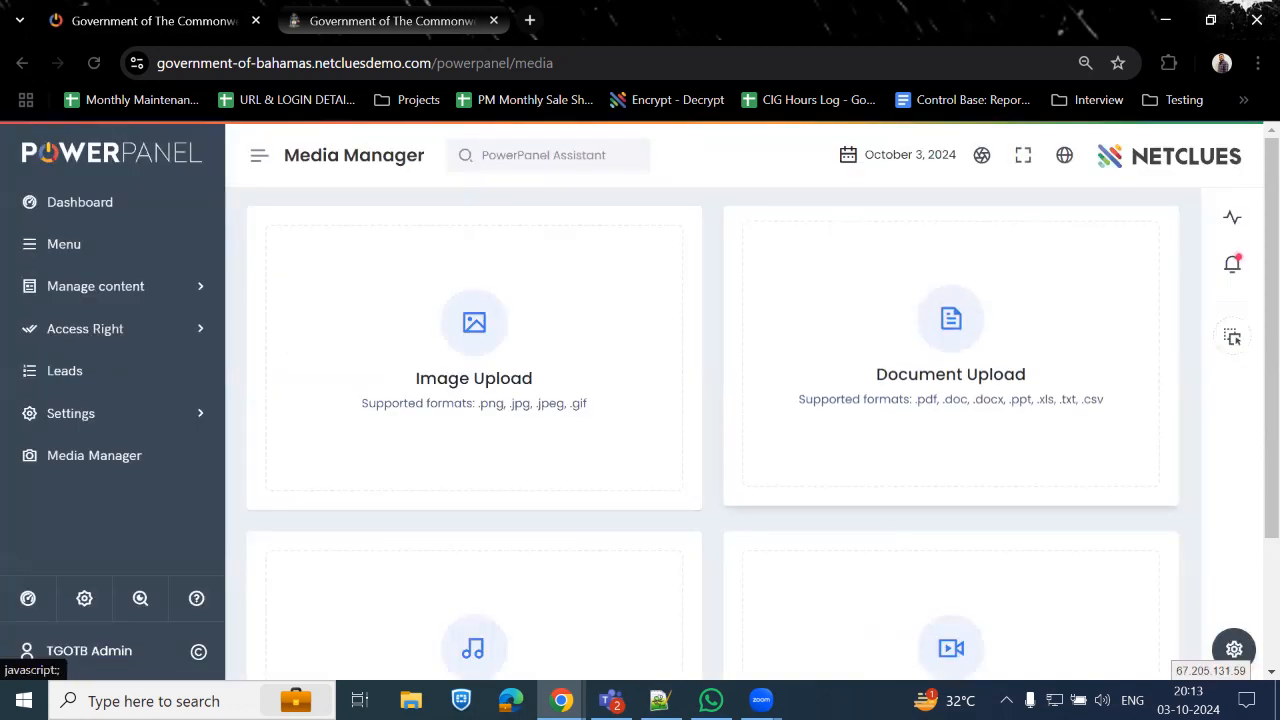
scroll(713, 429, "down", 2)
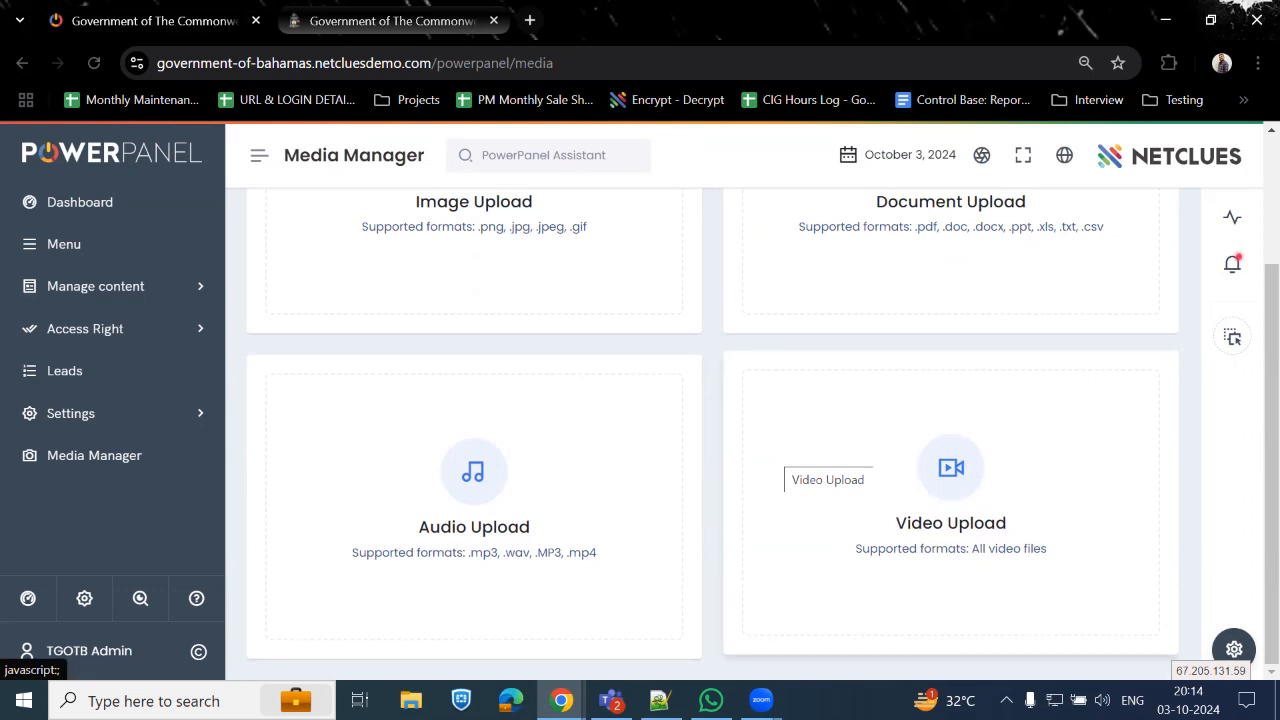
scroll(830, 470, "up", 2)
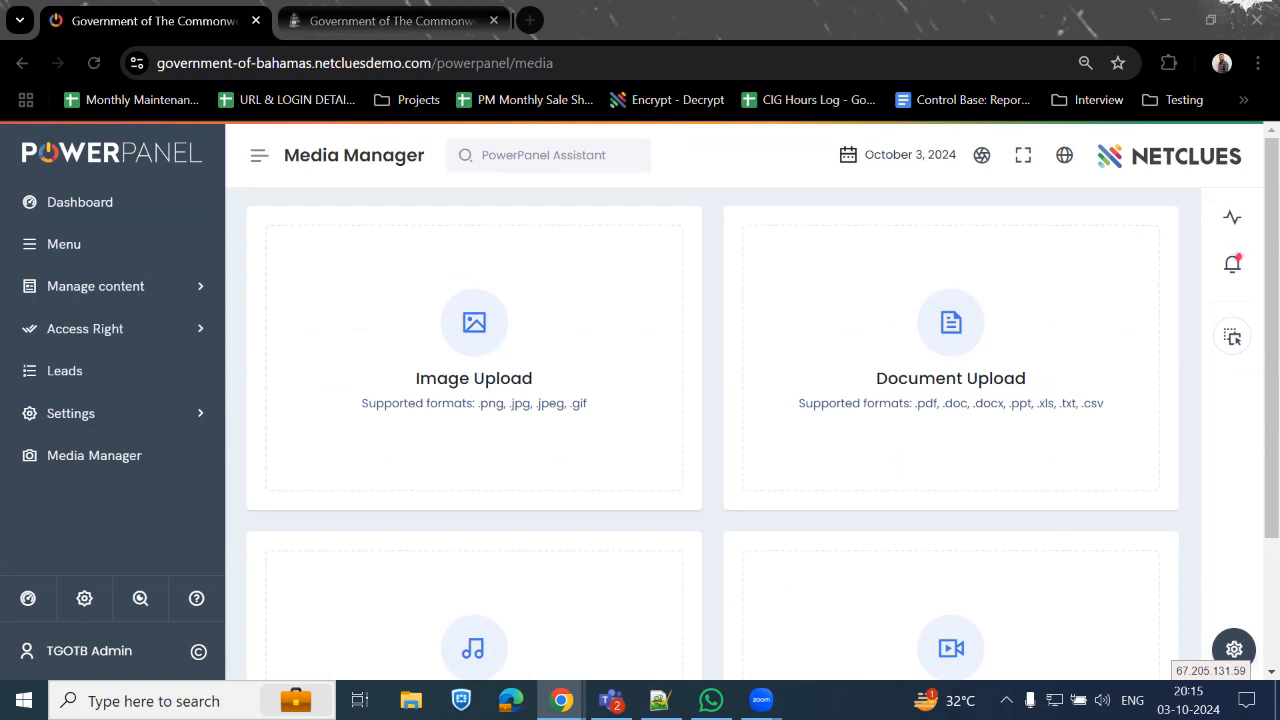
- Open Manage content > Contents > Pages filtered to the Top Officials category
left_click(96, 287)
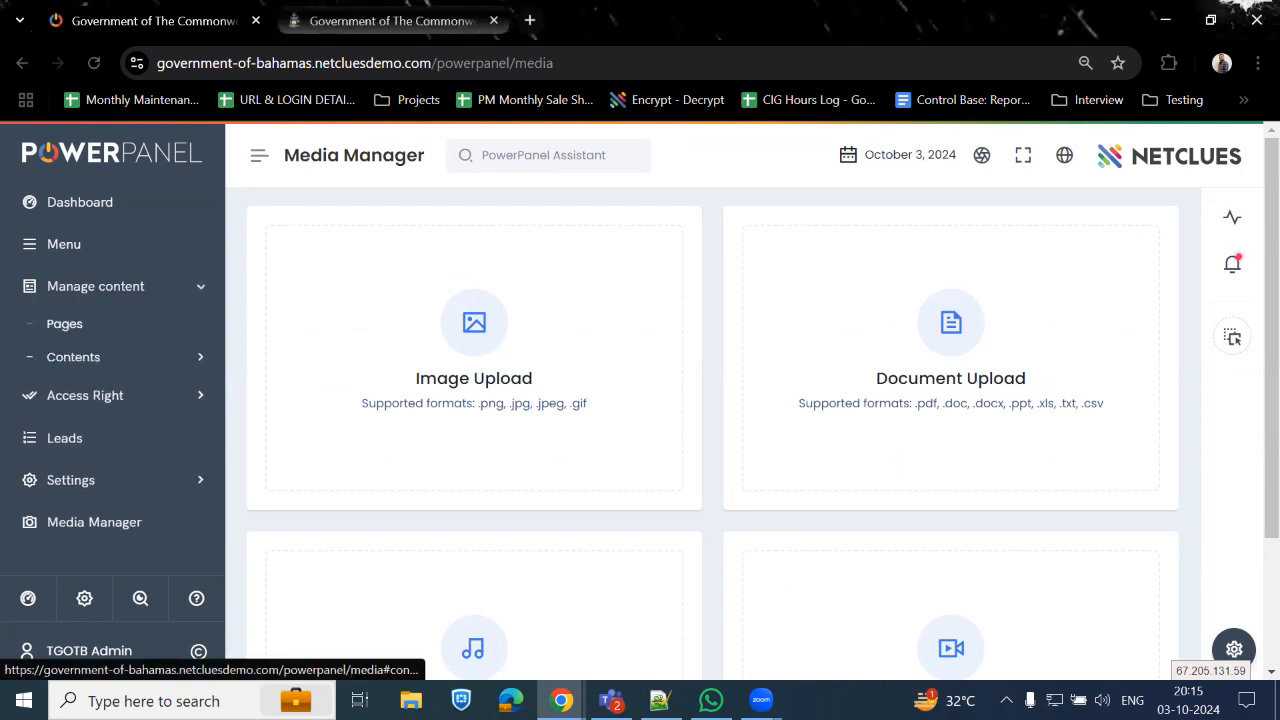
left_click(118, 360)
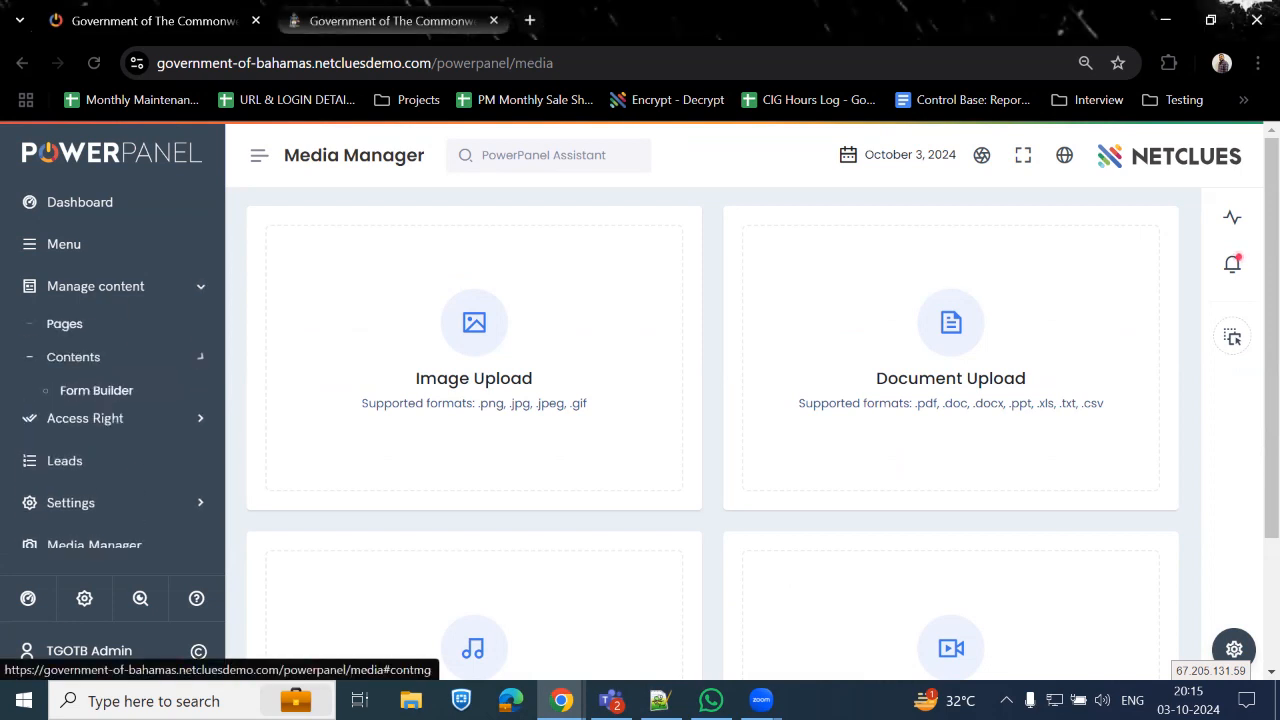
left_click(64, 323)
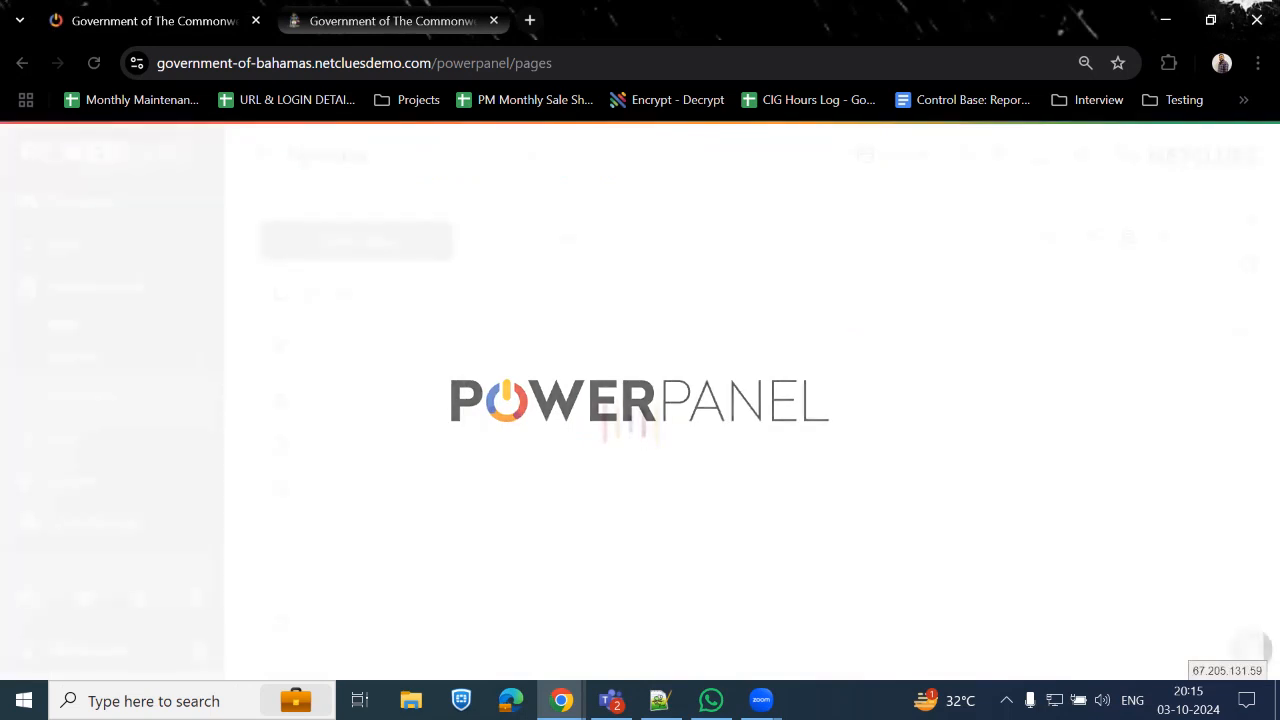
scroll(420, 420, "down", 5)
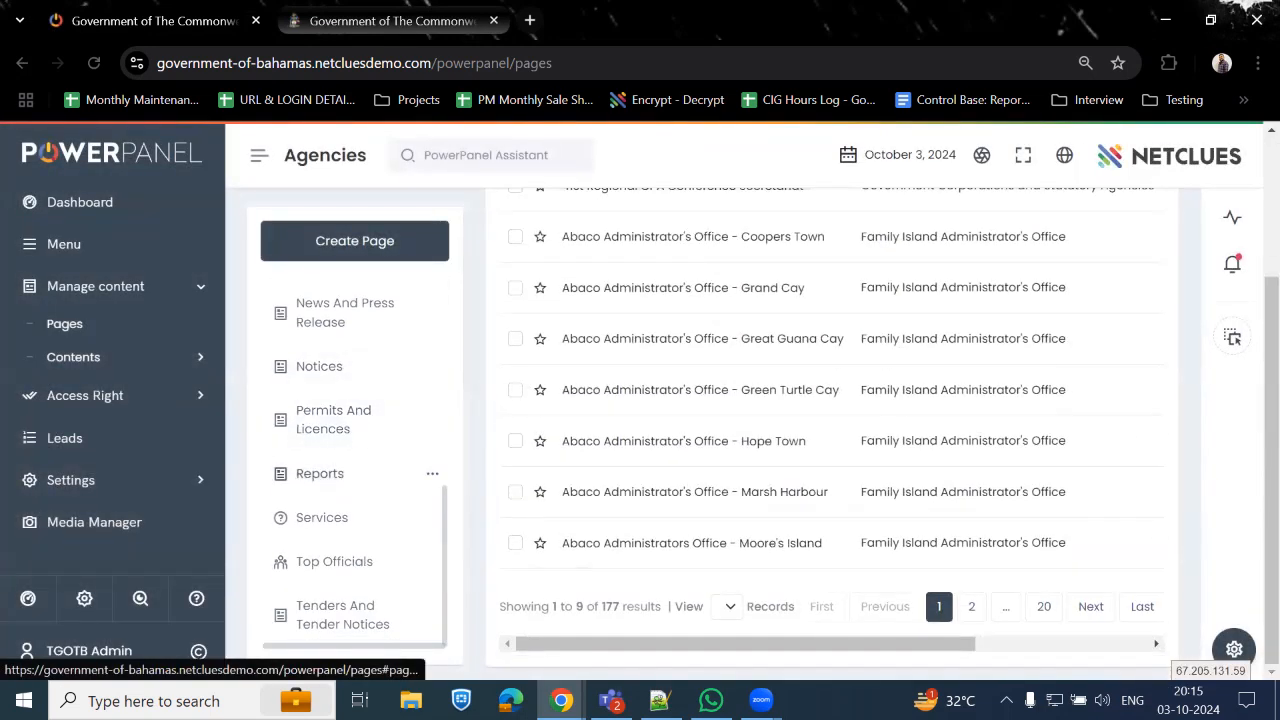
left_click(410, 562)
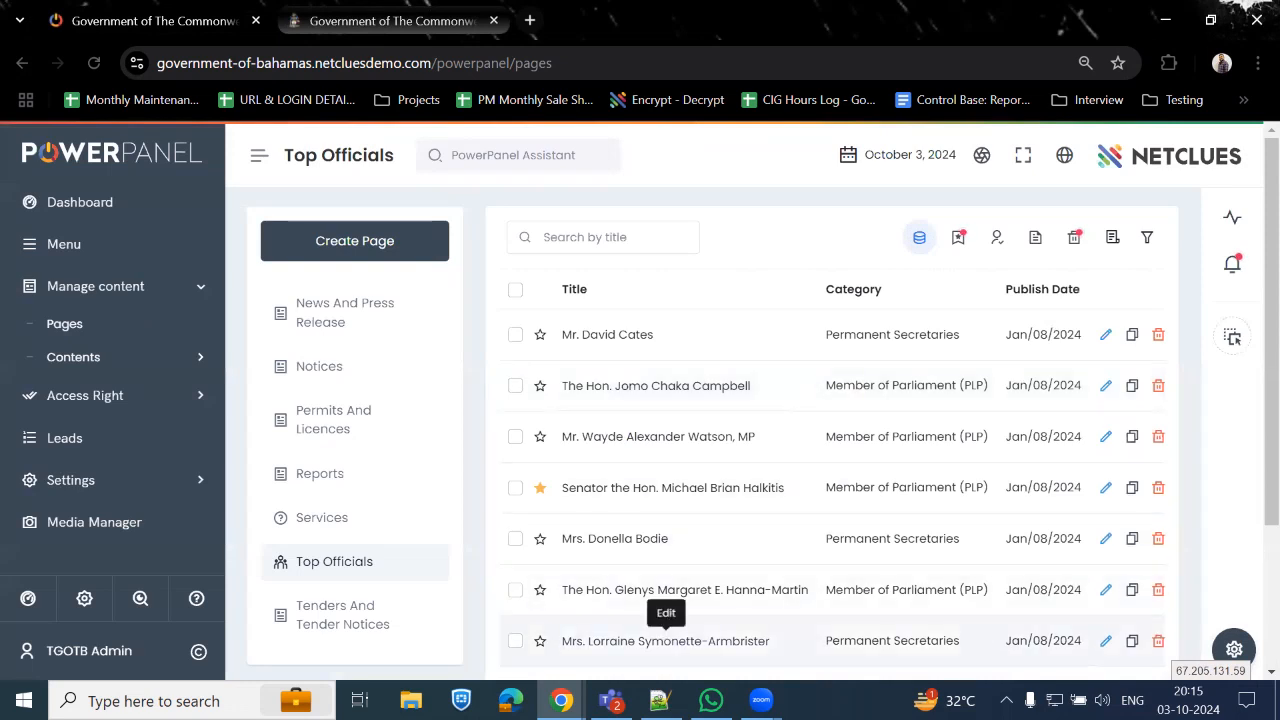
- Scroll the Top Officials table right and open the last entry's three-dot actions menu
scroll(670, 600, "down", 2)
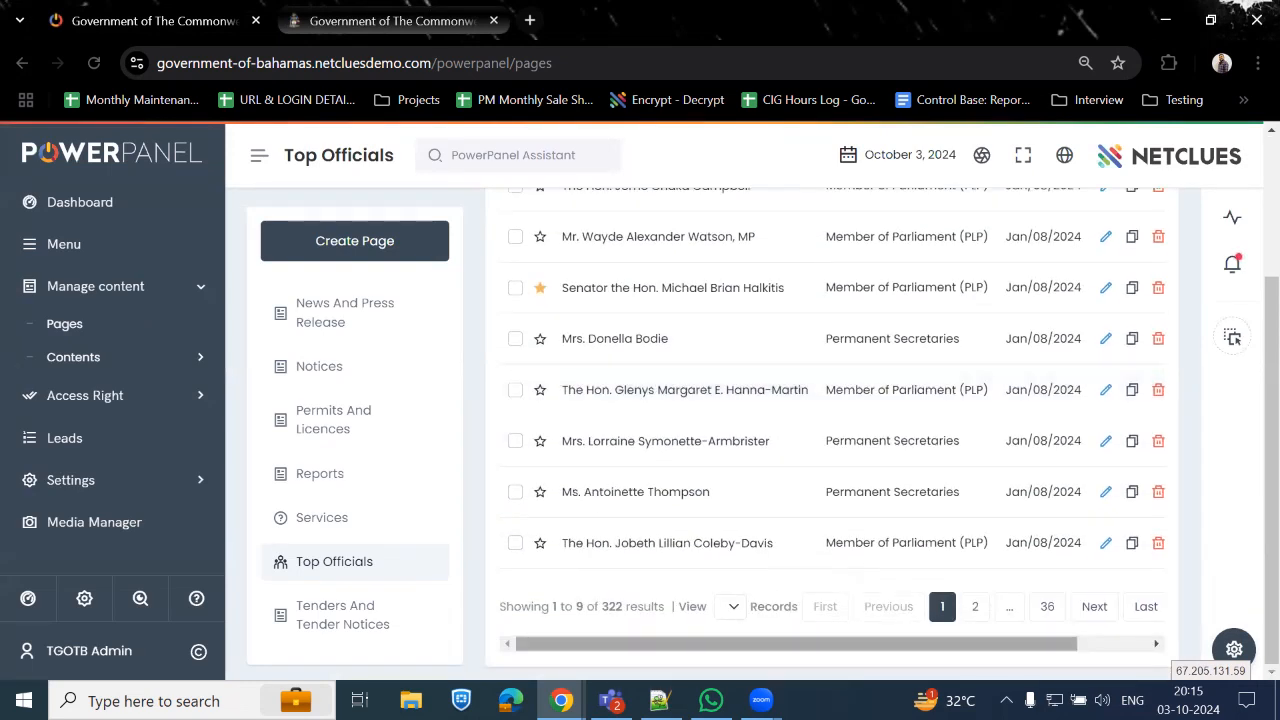
left_click_drag(880, 644, 985, 644)
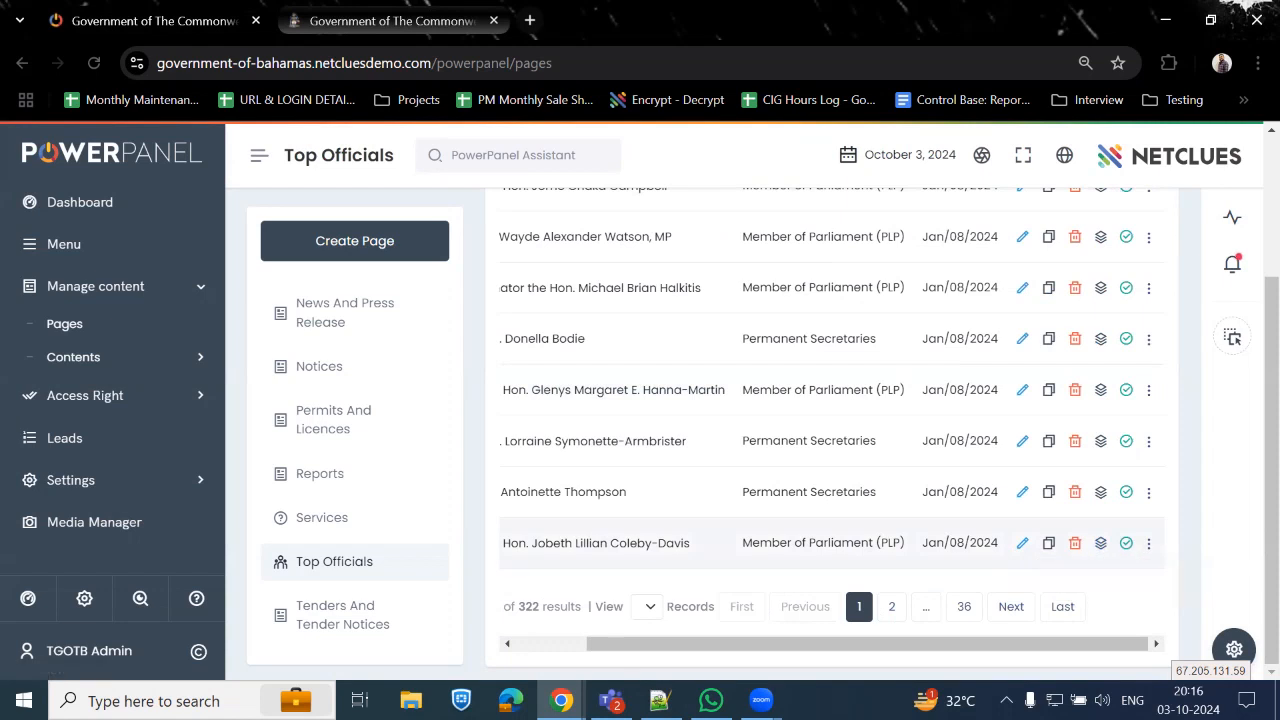
left_click(1149, 544)
- View the Minister of Energy and Transport's live profile page and read through the biography
left_click(1045, 484)
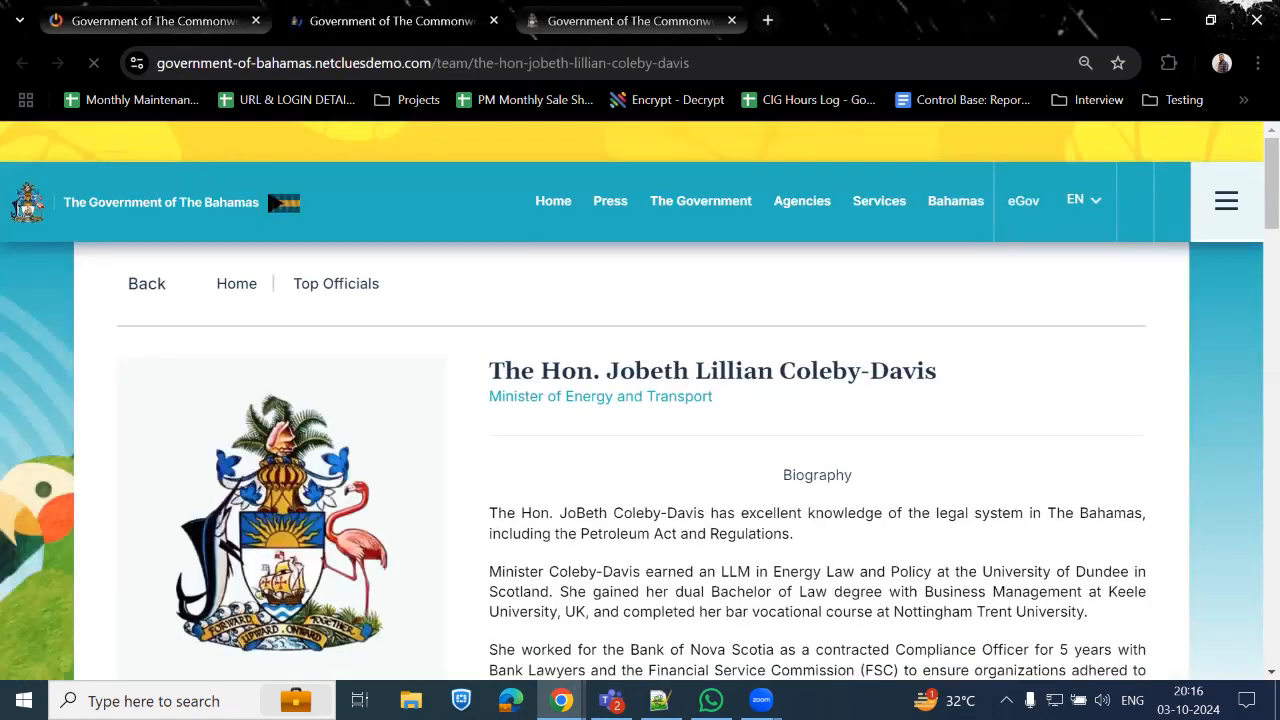
scroll(640, 400, "down", 20)
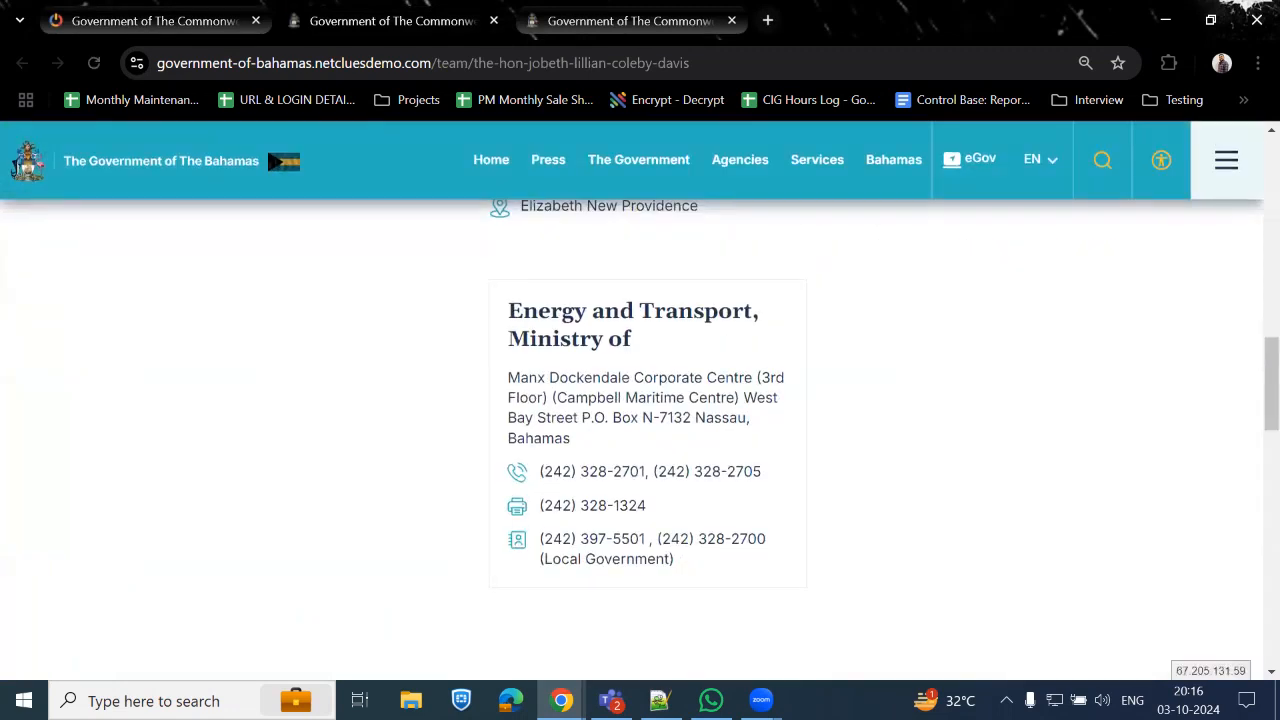
scroll(640, 400, "up", 4)
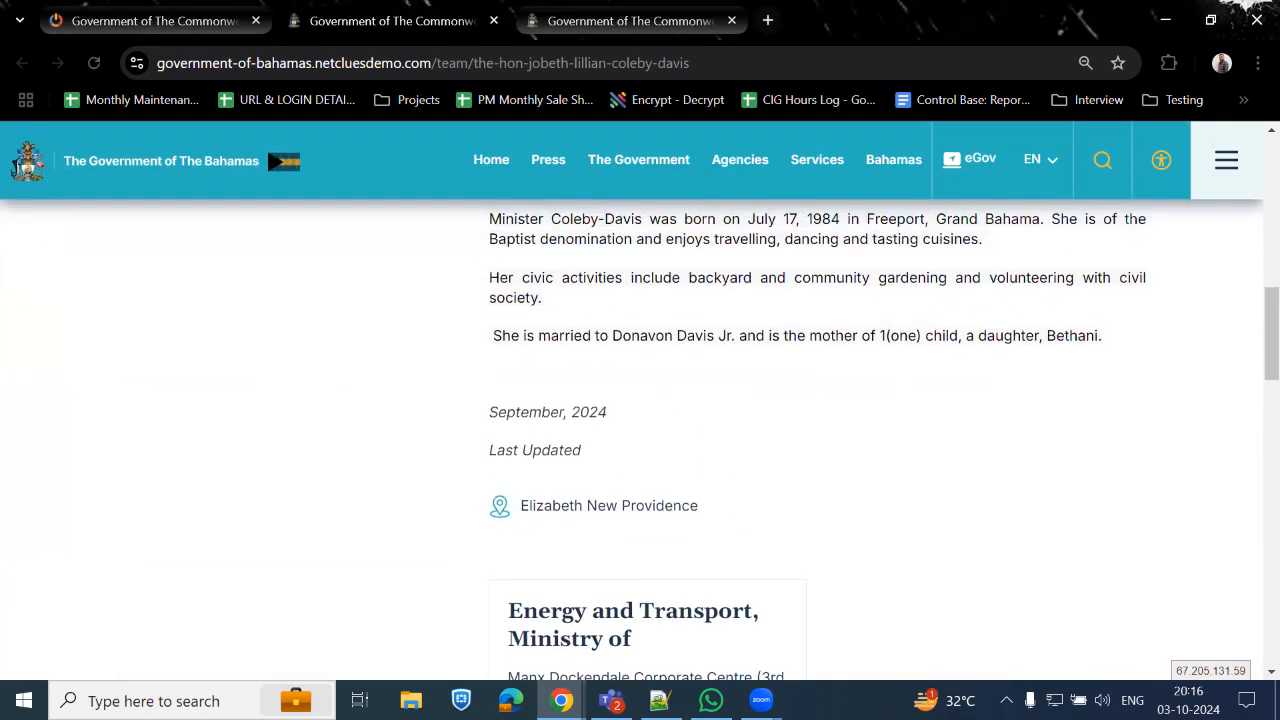
scroll(640, 400, "up", 10)
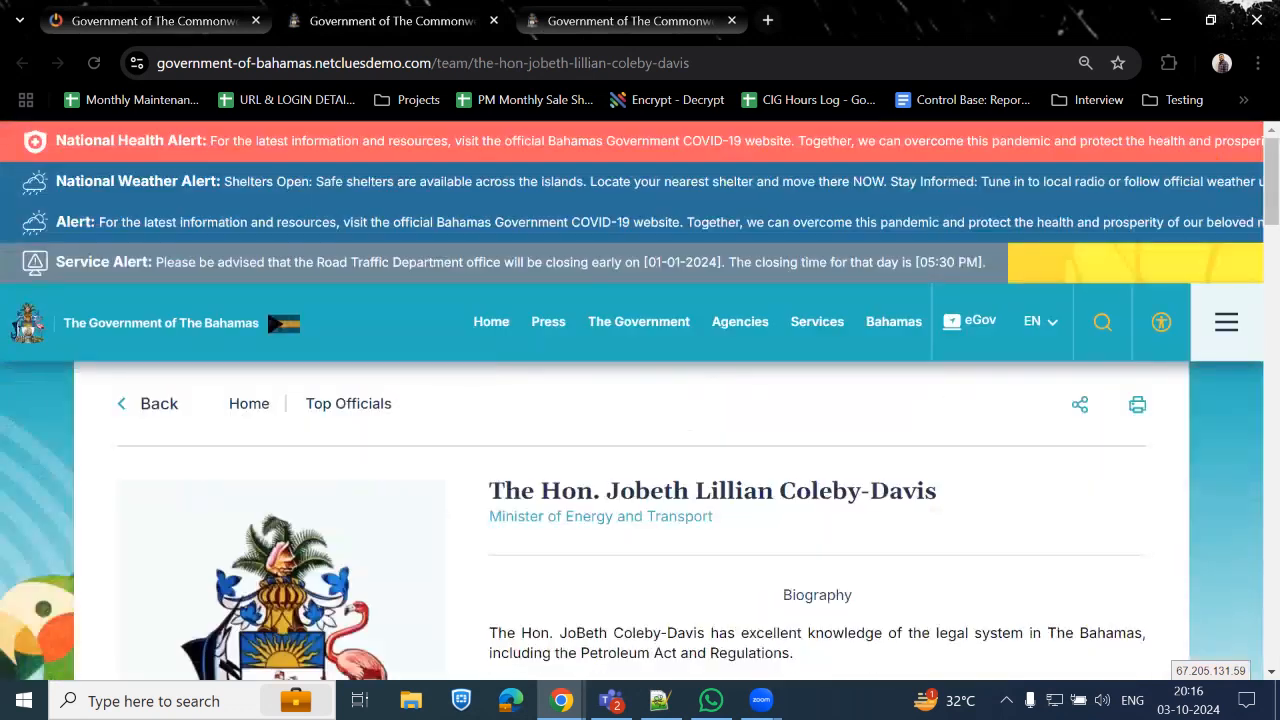
scroll(640, 400, "down", 1)
left_click_drag(606, 369, 689, 369)
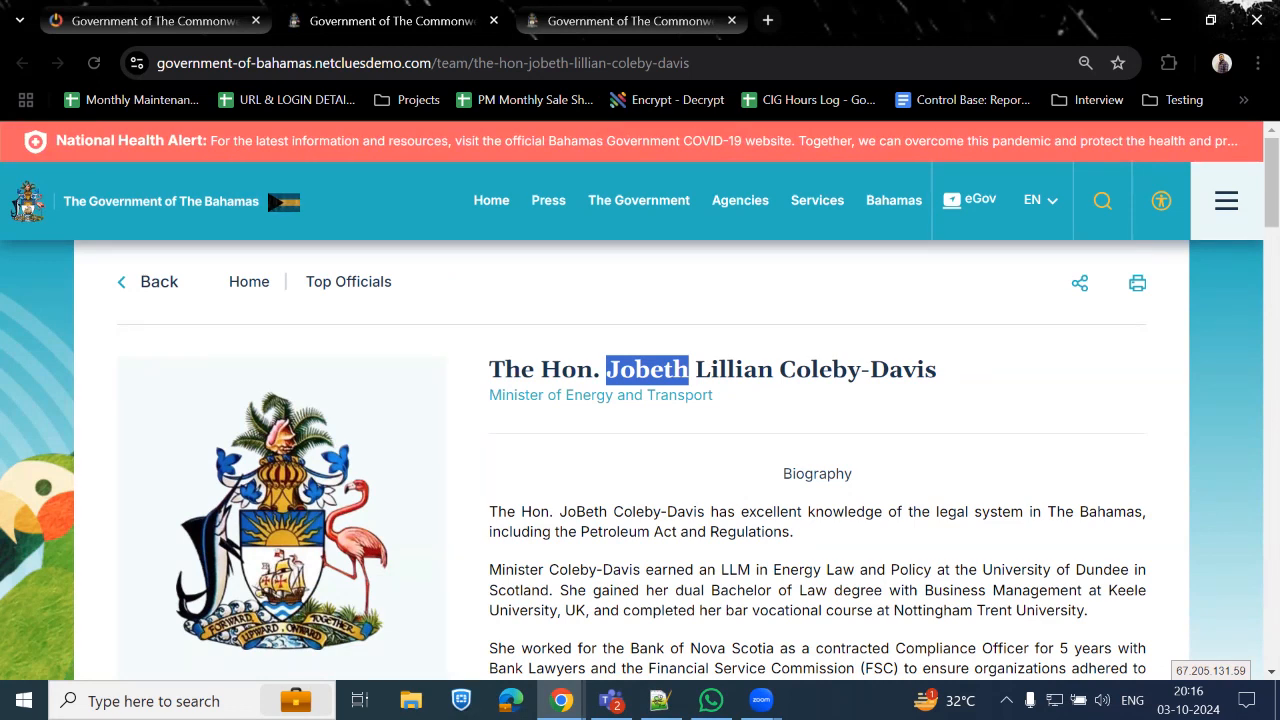
left_click(650, 372)
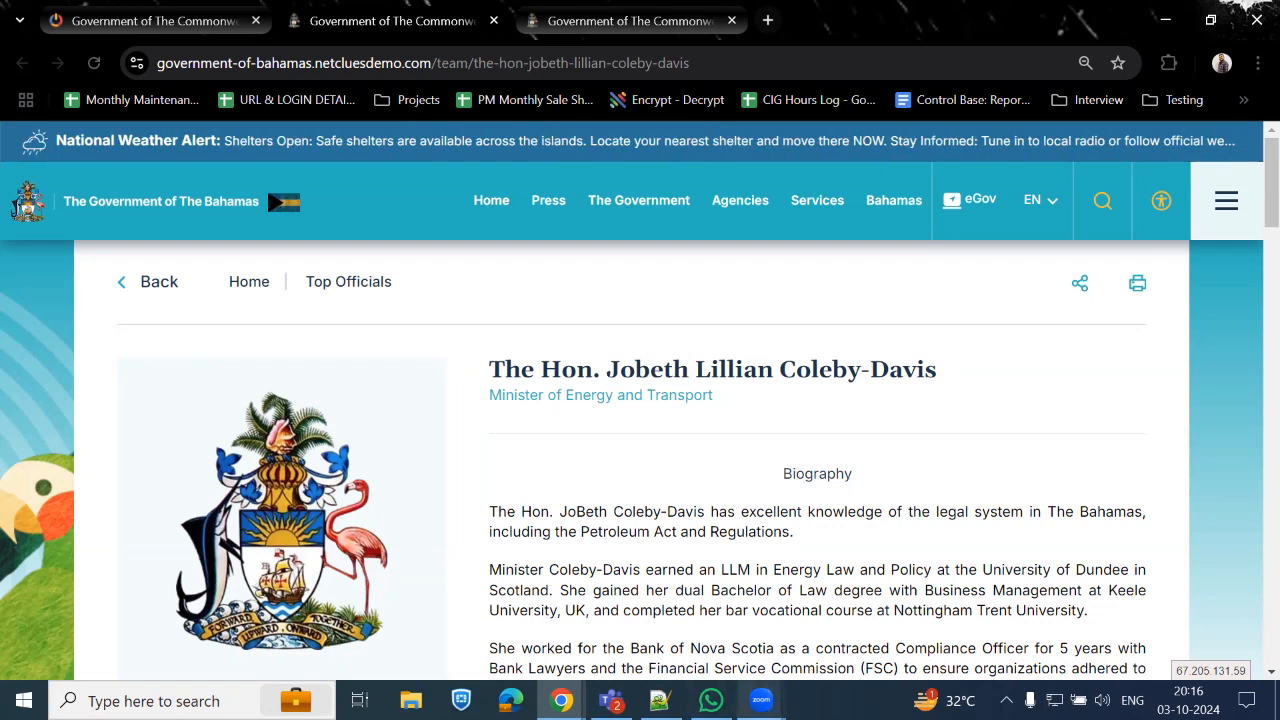
left_click(761, 700)
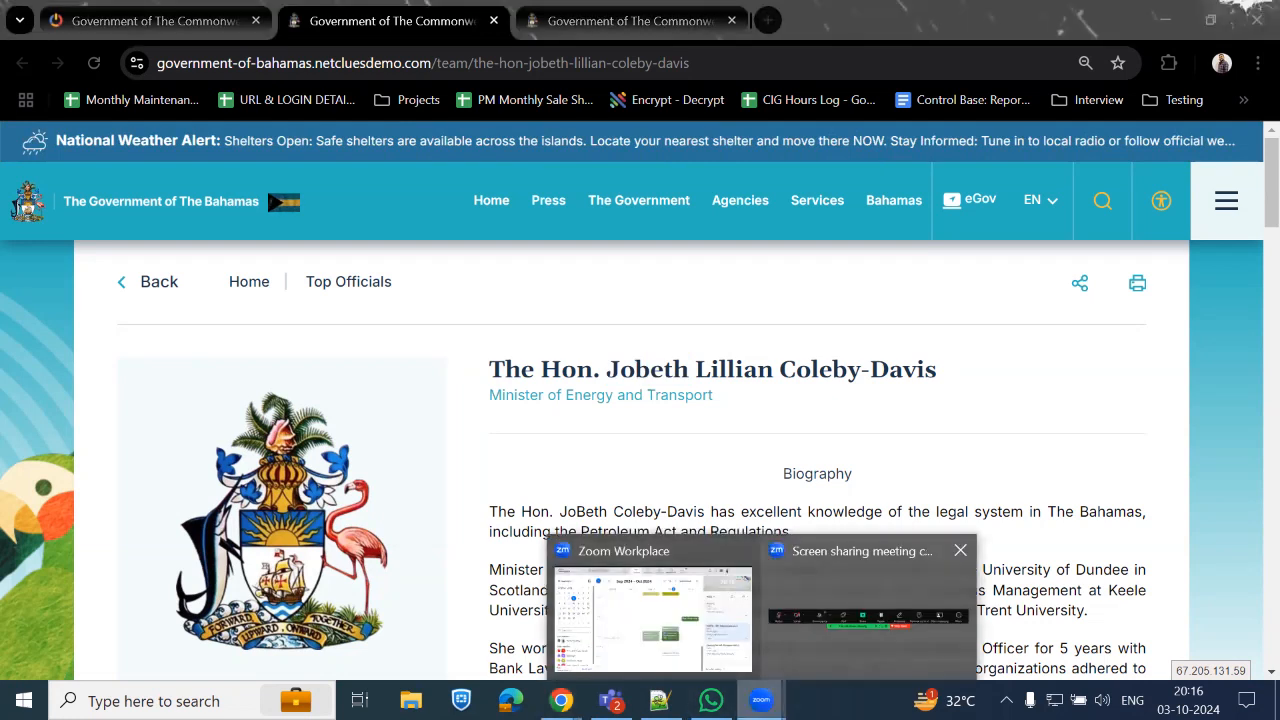
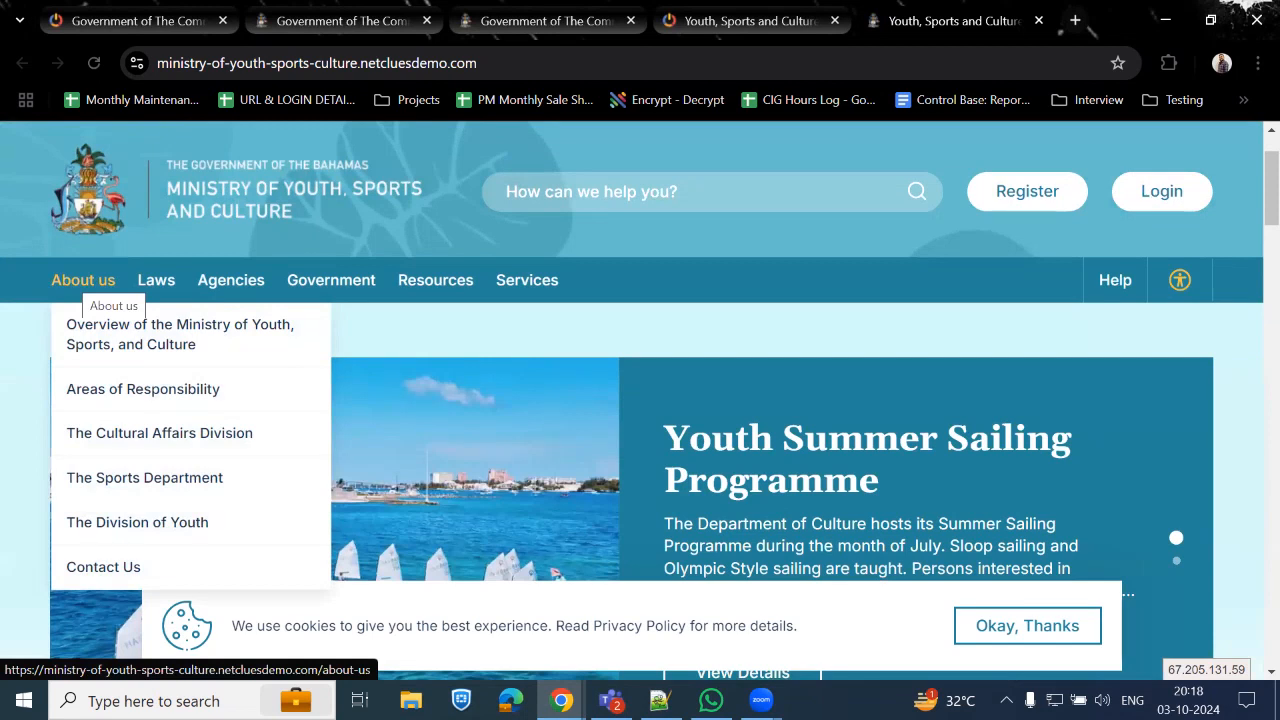
- Open About us > Overview of the Ministry live, list CMS Pages in PowerPanel, then select the page heading
left_click(110, 330)
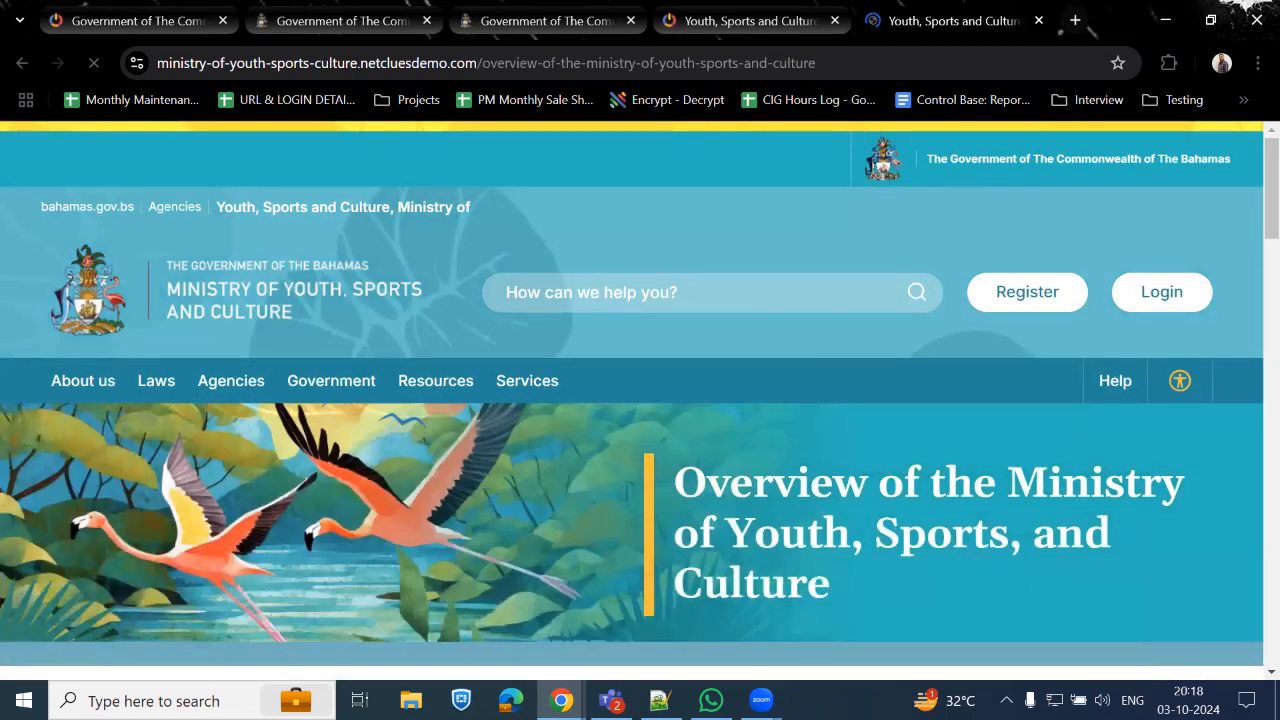
scroll(640, 400, "down", 2)
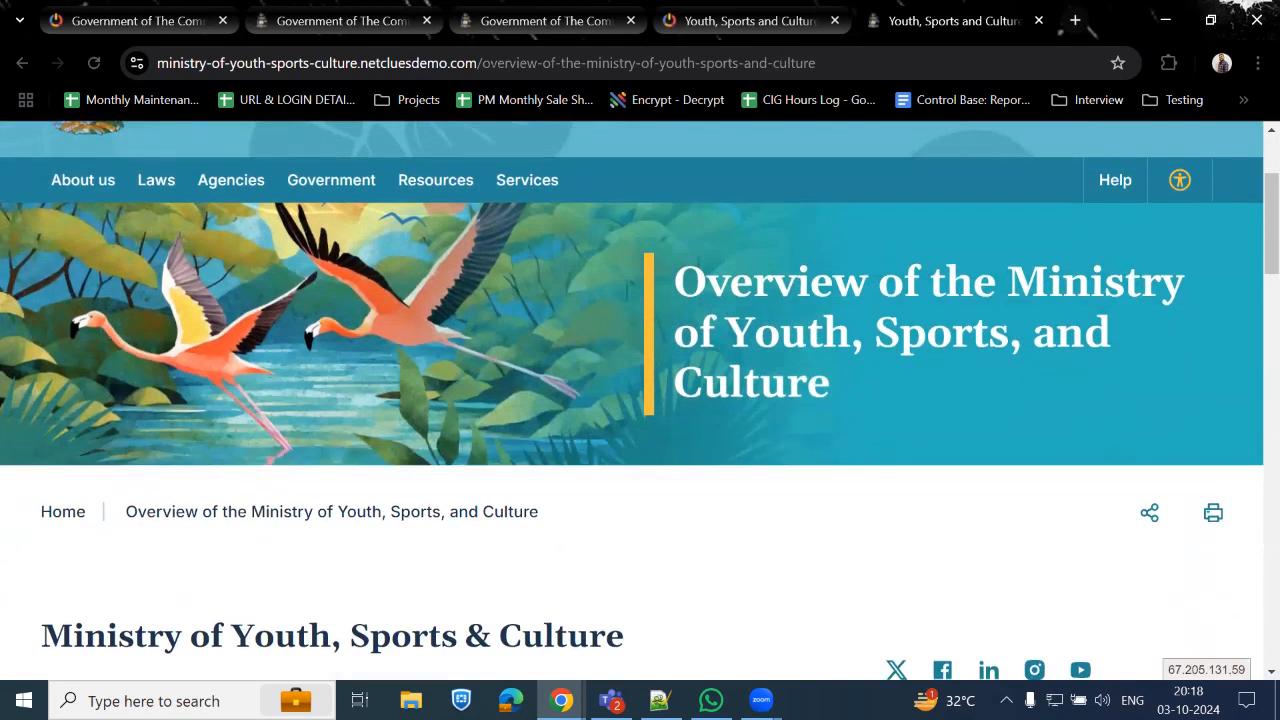
left_click(750, 21)
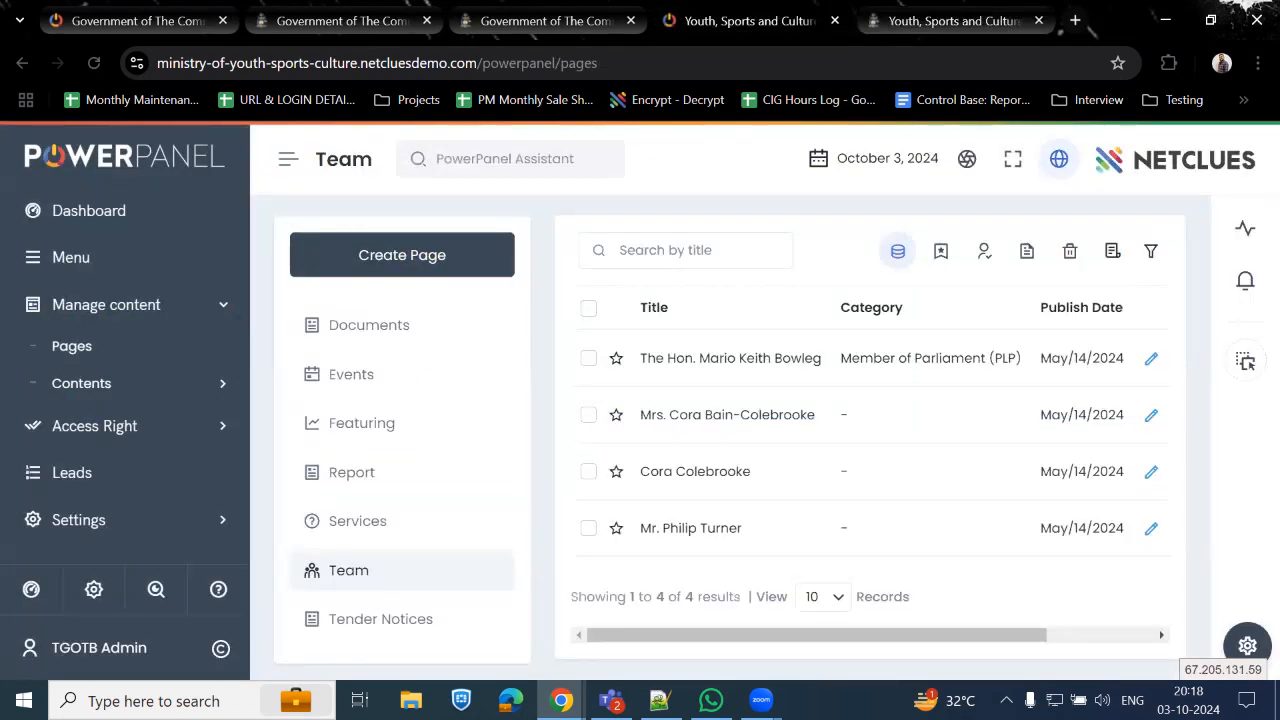
scroll(400, 480, "up", 1)
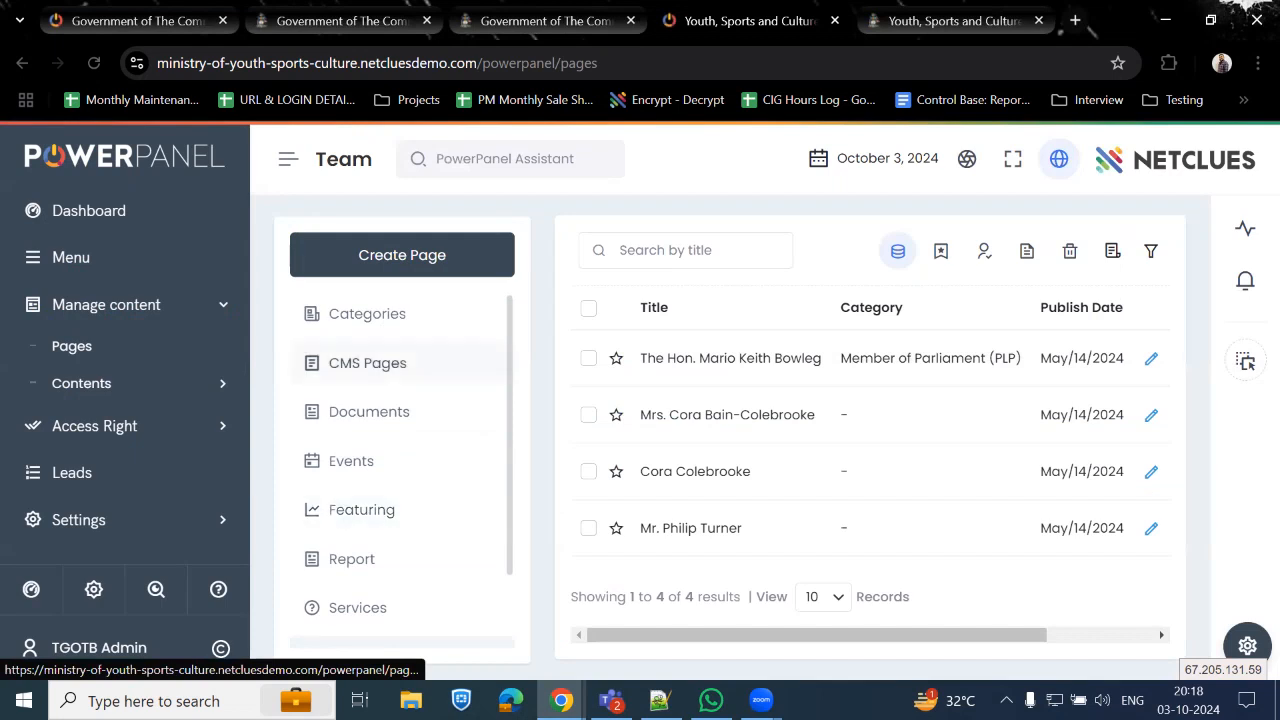
left_click(367, 363)
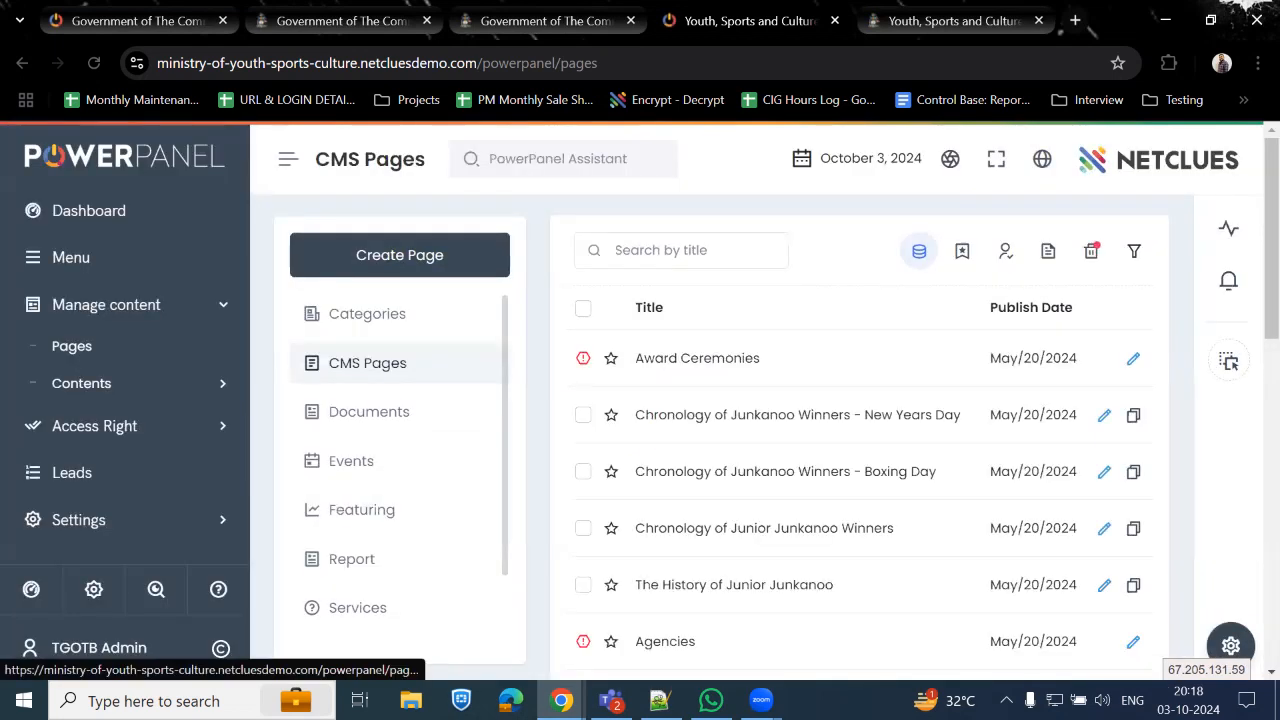
key("ctrl+Tab")
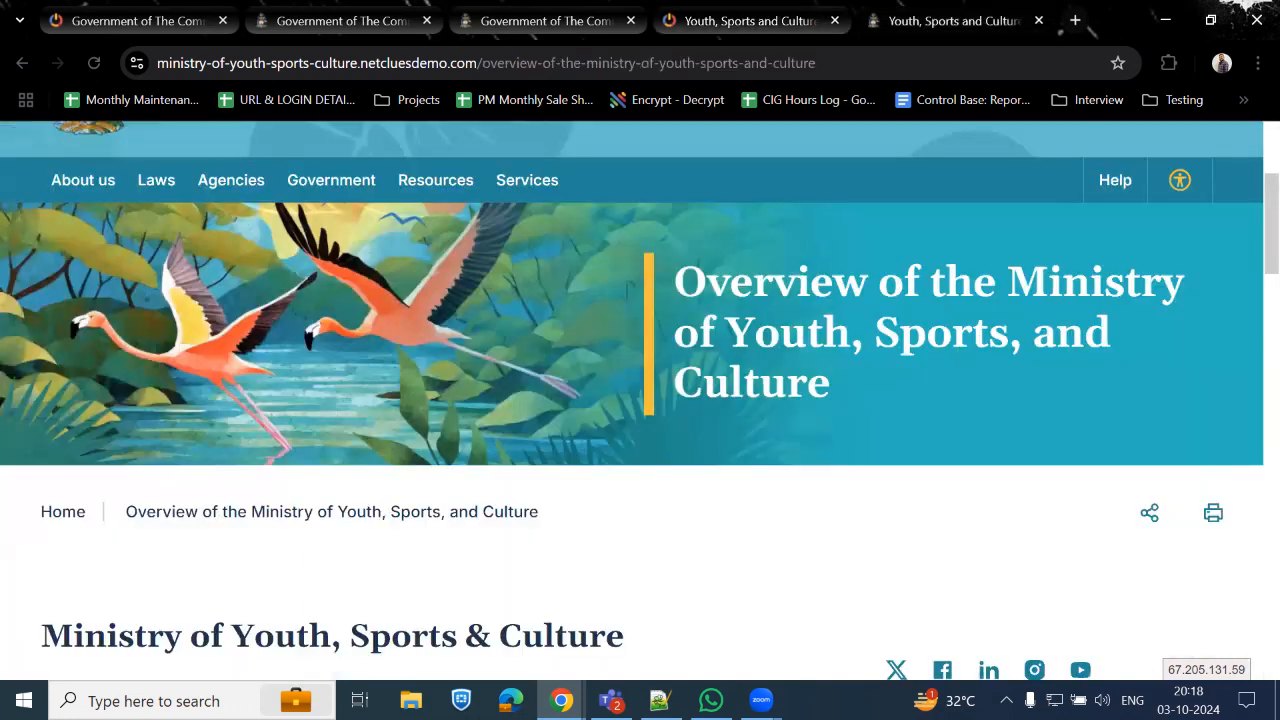
left_click_drag(674, 282, 996, 282)
- Paste the copied text into the CMS Pages title search
left_click(574, 288)
key("ctrl+Tab")
scroll(574, 288, "up", 3)
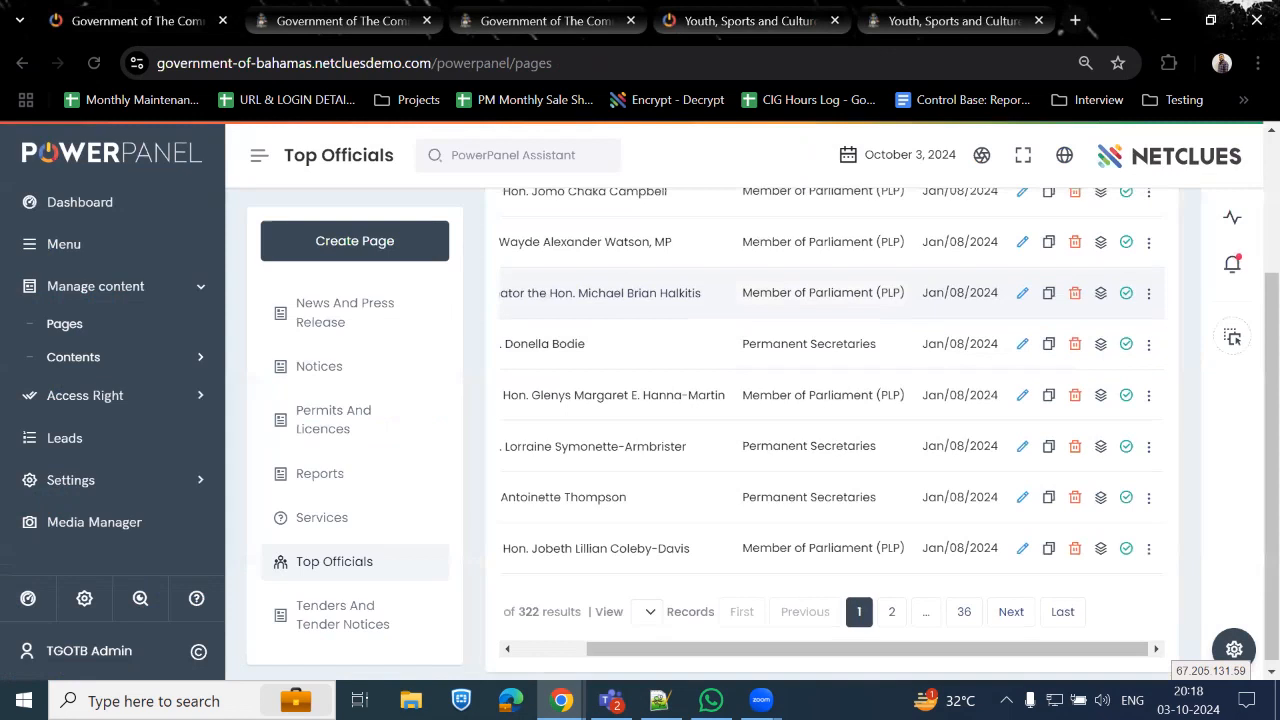
left_click(590, 238)
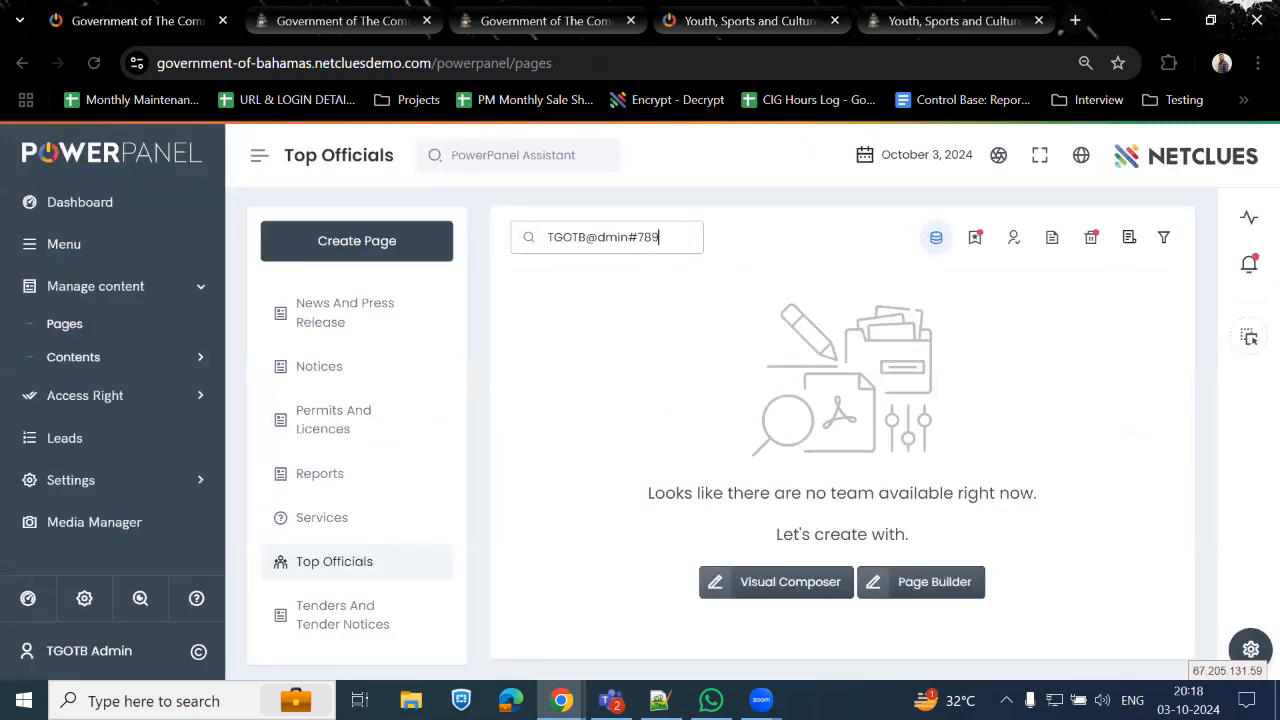
- Copy the Overview heading from the live page and paste it into the CMS Pages title search
key("ctrl+Tab")
key("ctrl+Tab")
key("ctrl+Tab")
key("ctrl+Tab")
right_click(822, 283)
left_click(880, 306)
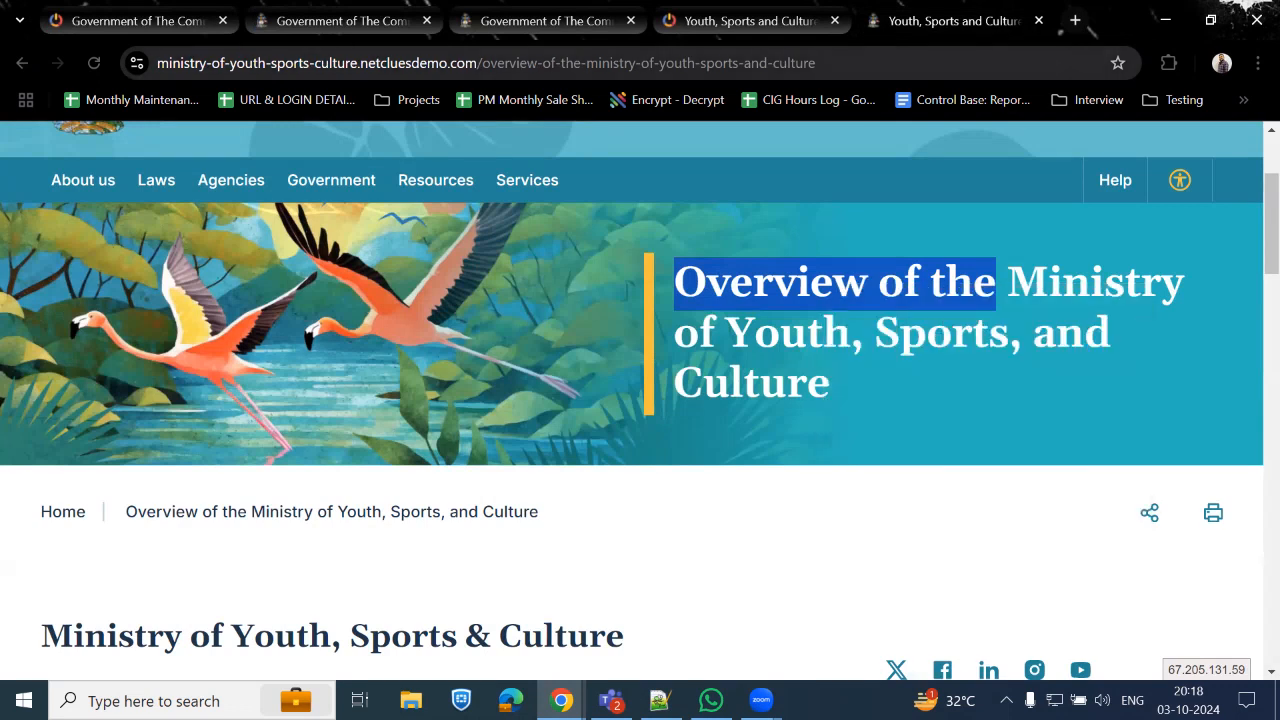
key("ctrl+shift+Tab")
left_click(680, 250)
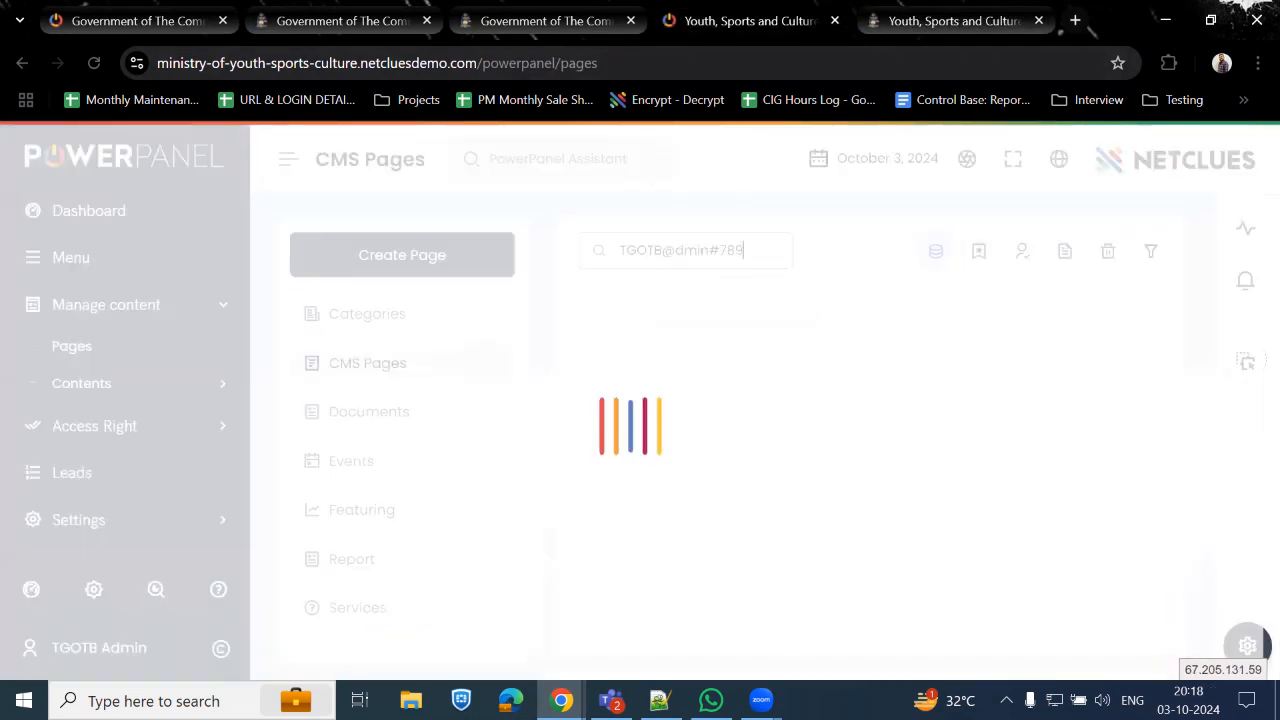
- Replace the CMS Pages search with 'overview', which finds no pages
key("ctrl+Tab")
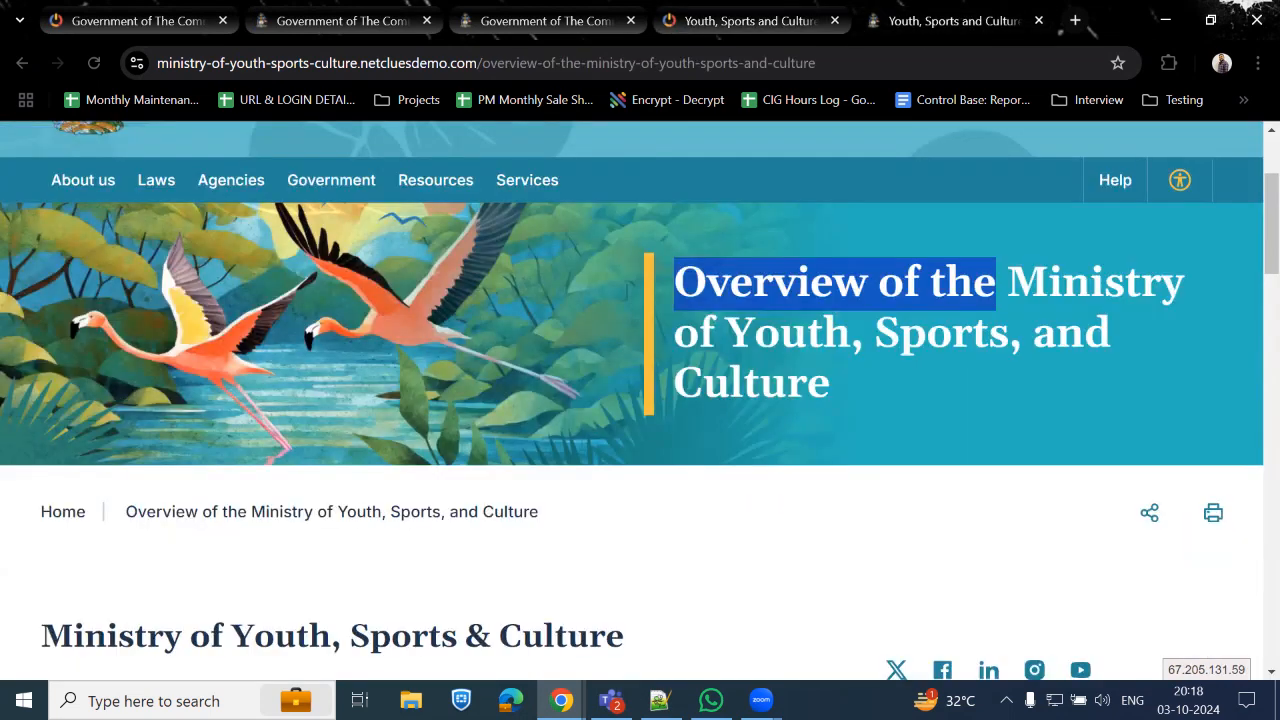
key("ctrl+shift+Tab")
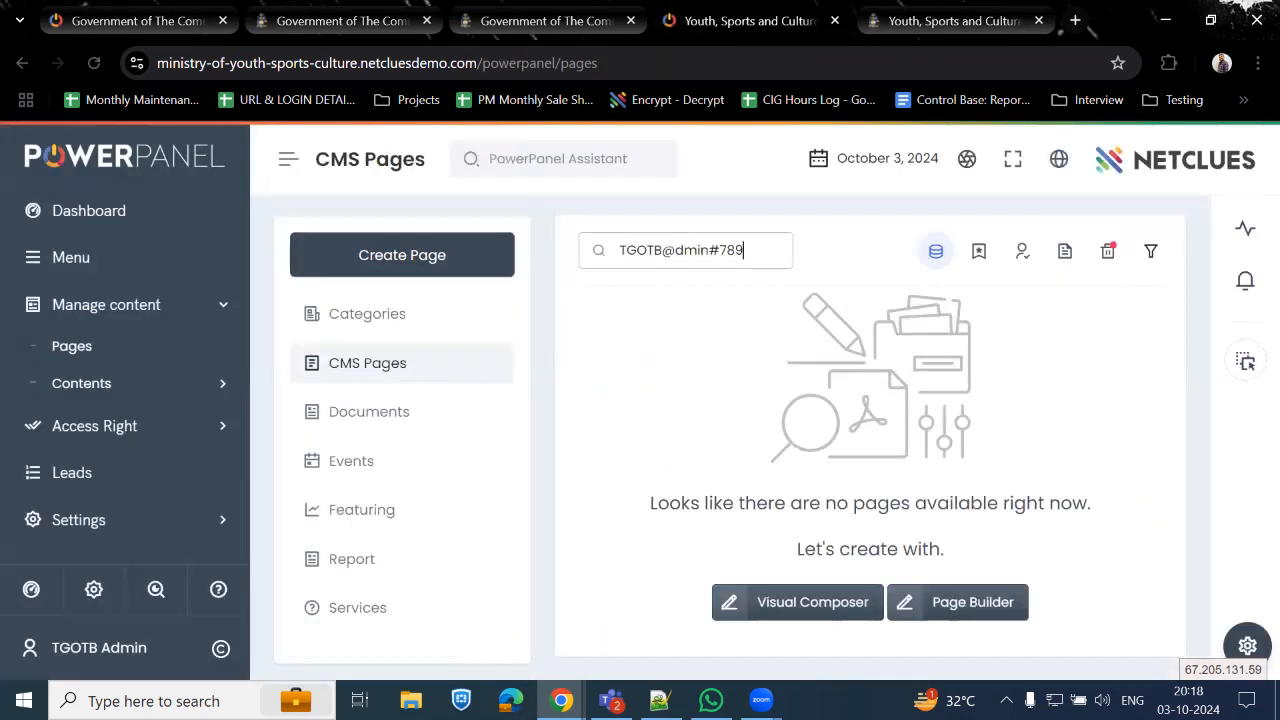
key("ctrl+a")
type("over")
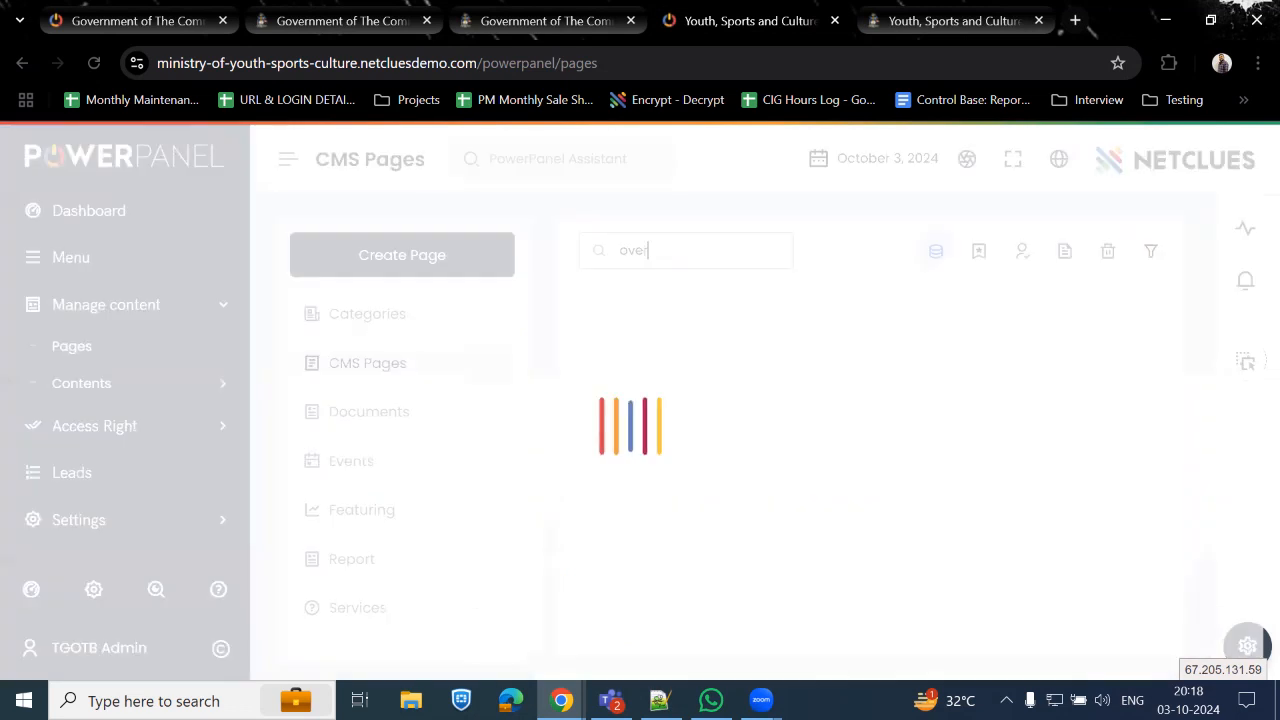
type("view")
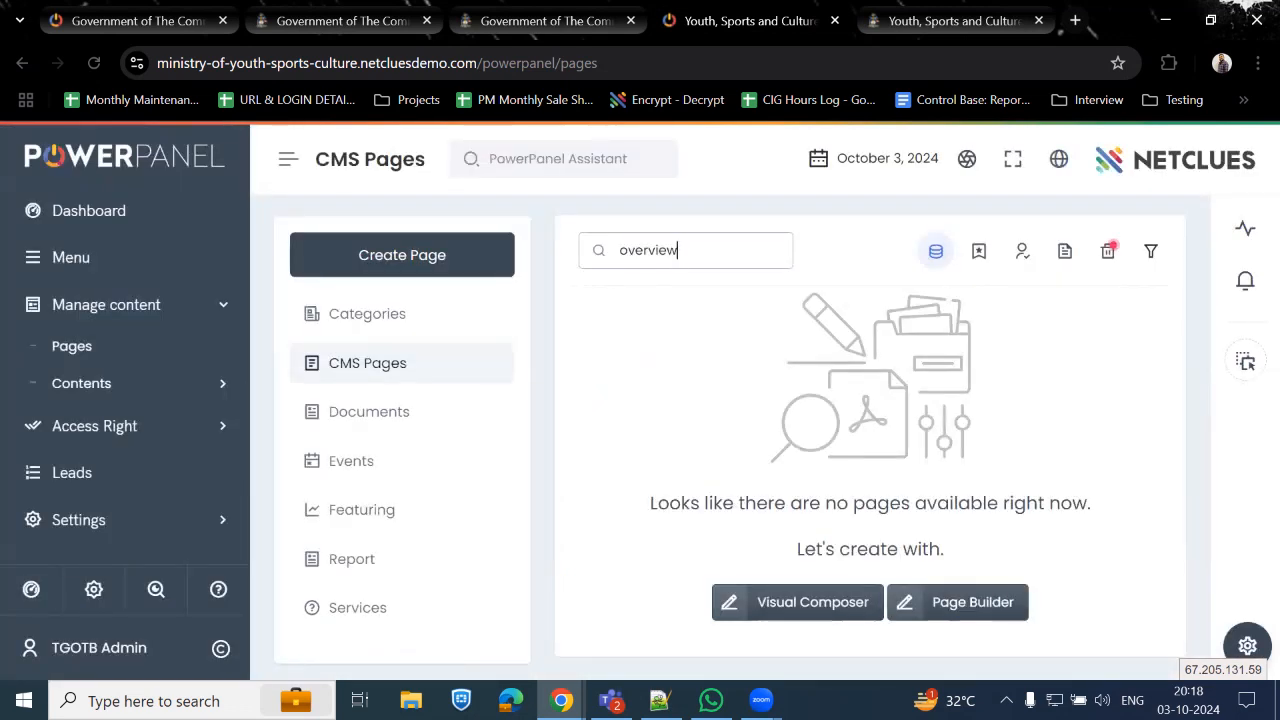
- Scroll the live Overview page and select the 'Ministry of Youth, Sports & Culture' heading
key("ctrl+Tab")
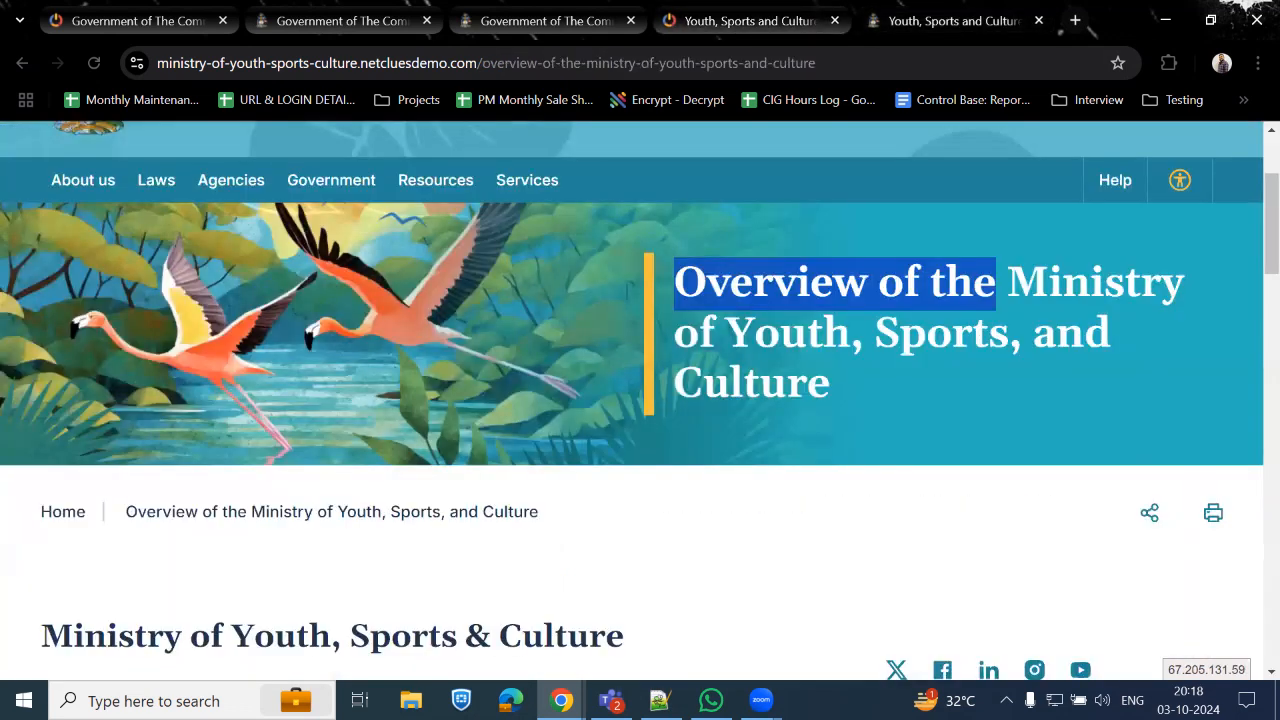
scroll(640, 420, "down", 10)
scroll(640, 420, "up", 5)
scroll(150, 430, "up", 6)
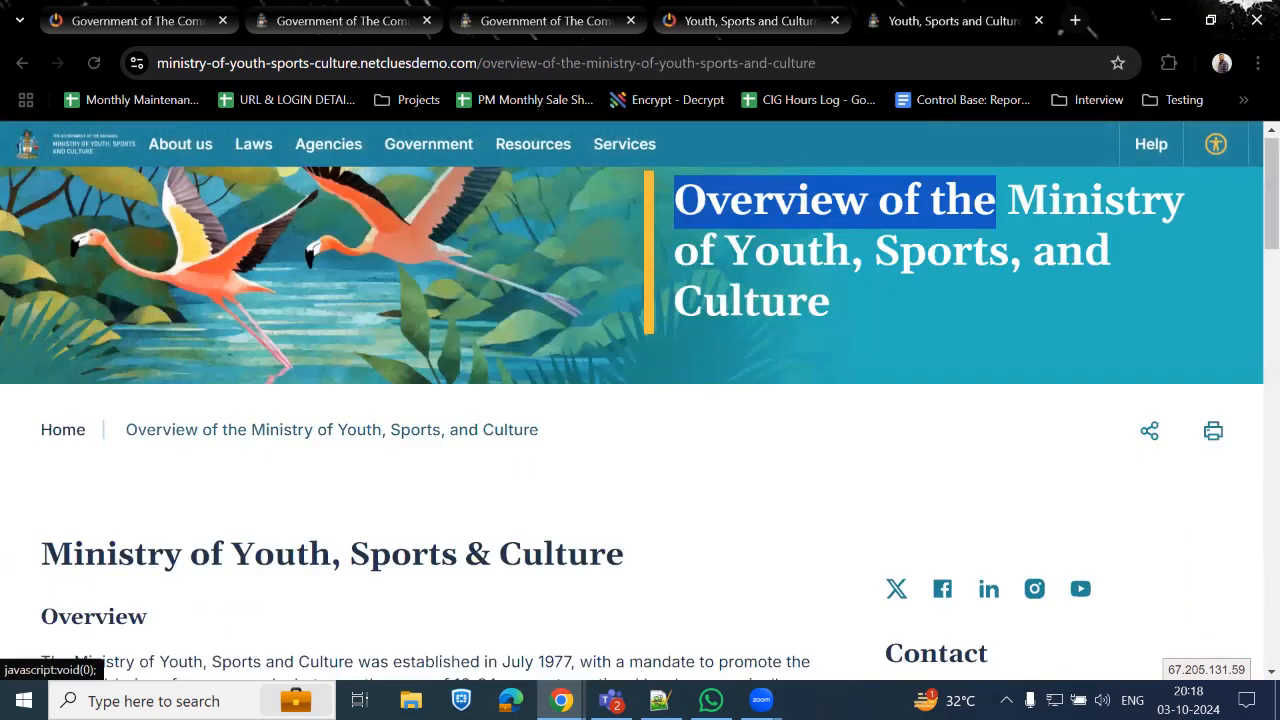
scroll(150, 430, "down", 1)
left_click_drag(624, 455, 40, 455)
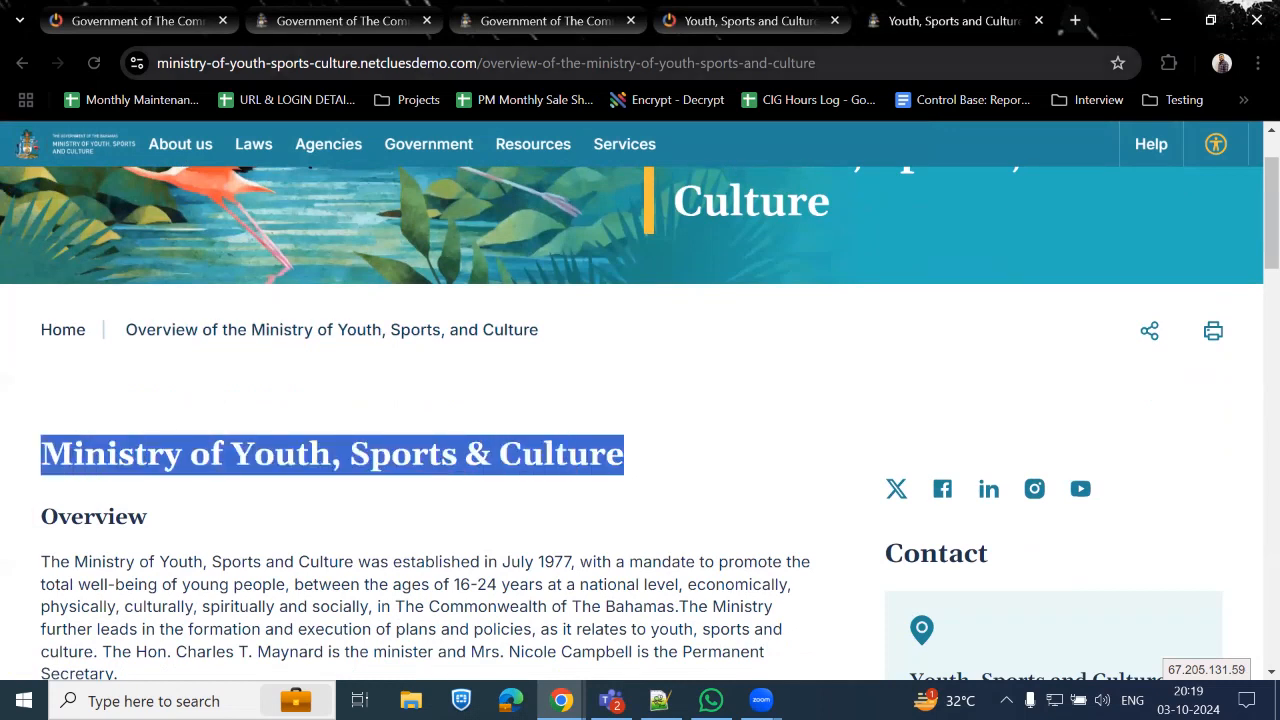
- Search the government site's page titles for a 'ministr' term, then clear the search
key("ctrl+1")
key("ctrl+a")
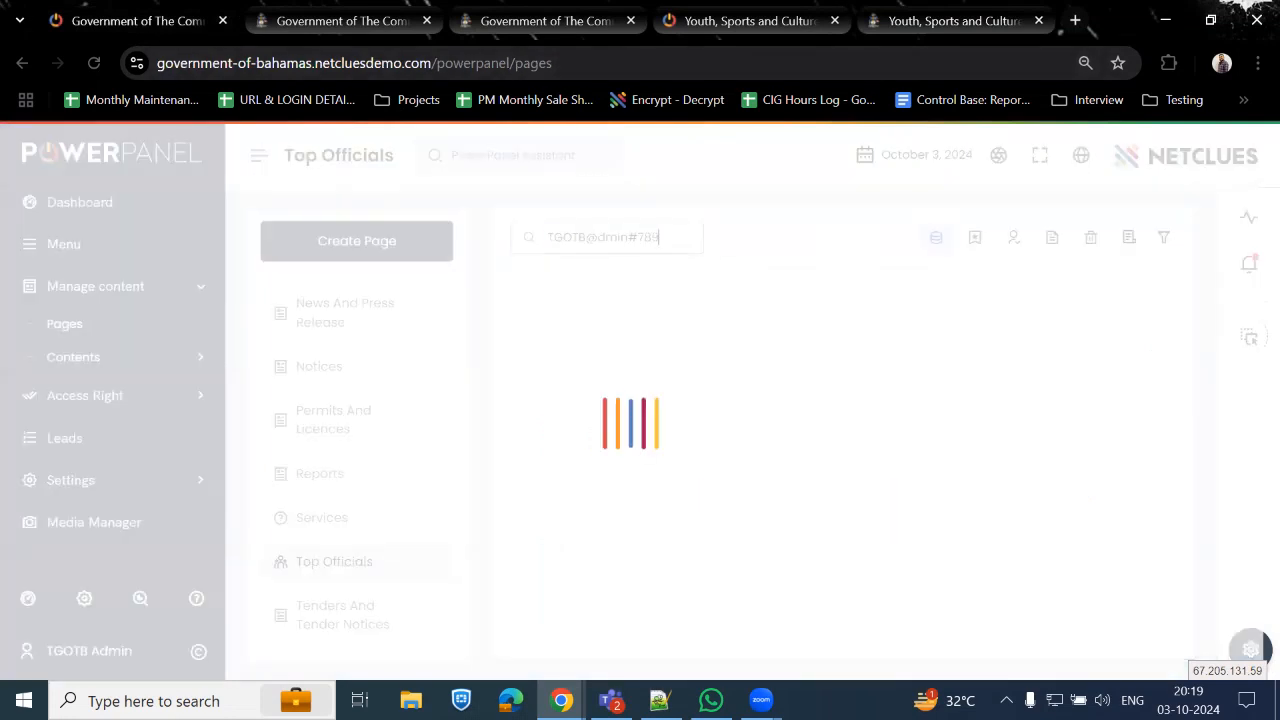
key("ctrl+a")
type("mn")
type("nistr")
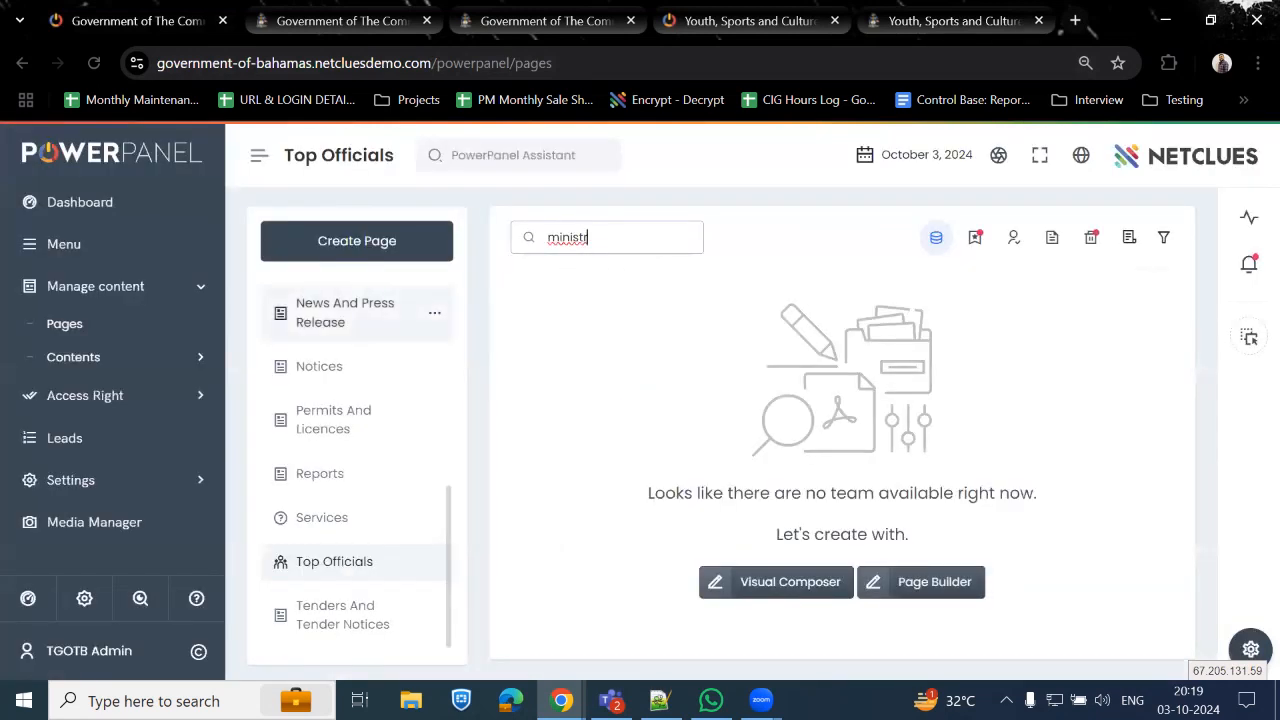
scroll(357, 450, "up", 2)
key("ctrl+a")
key("BackSpace")
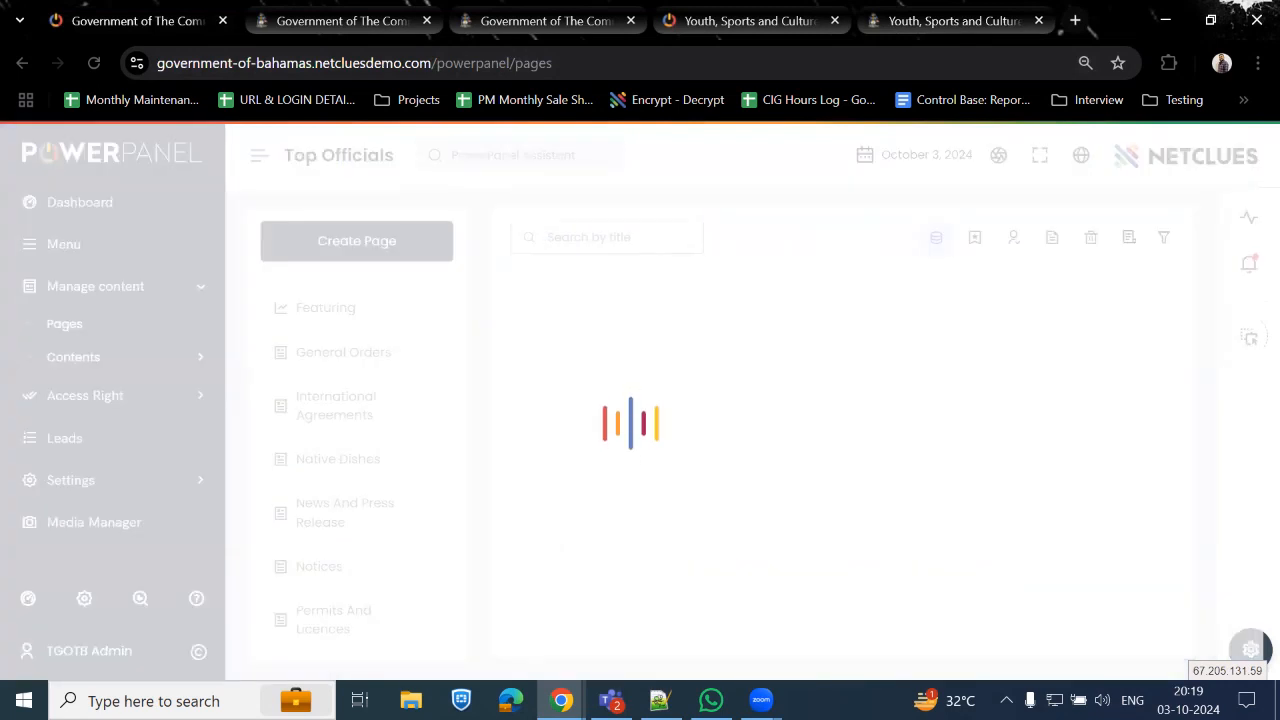
scroll(340, 350, "up", 2)
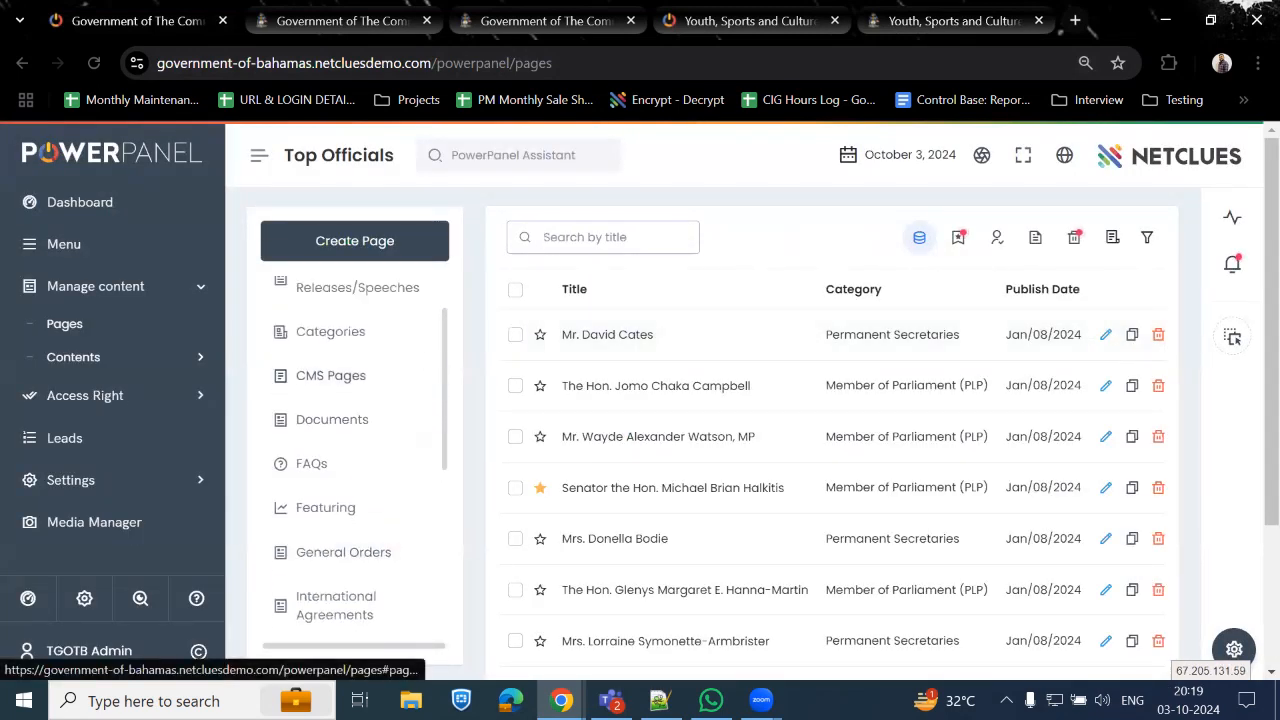
scroll(350, 400, "up", 2)
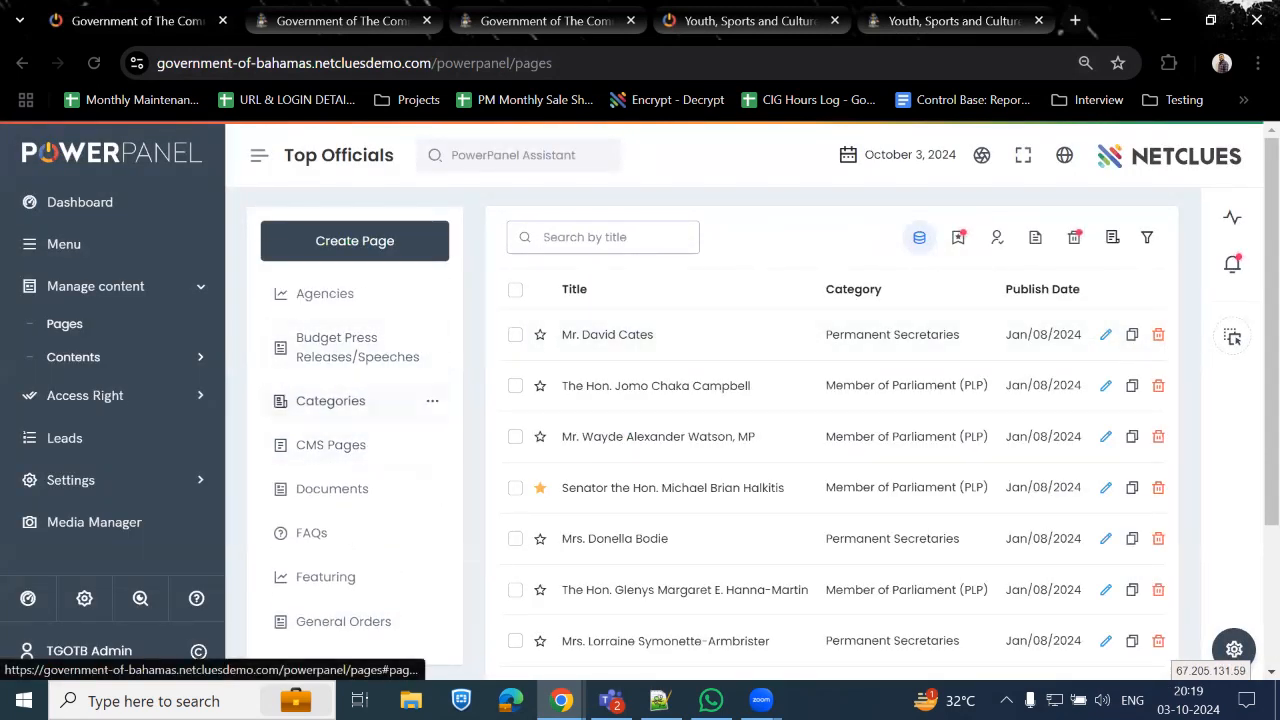
- Reopen CMS Pages and search titles for 'mini', then 'over'
left_click(331, 445)
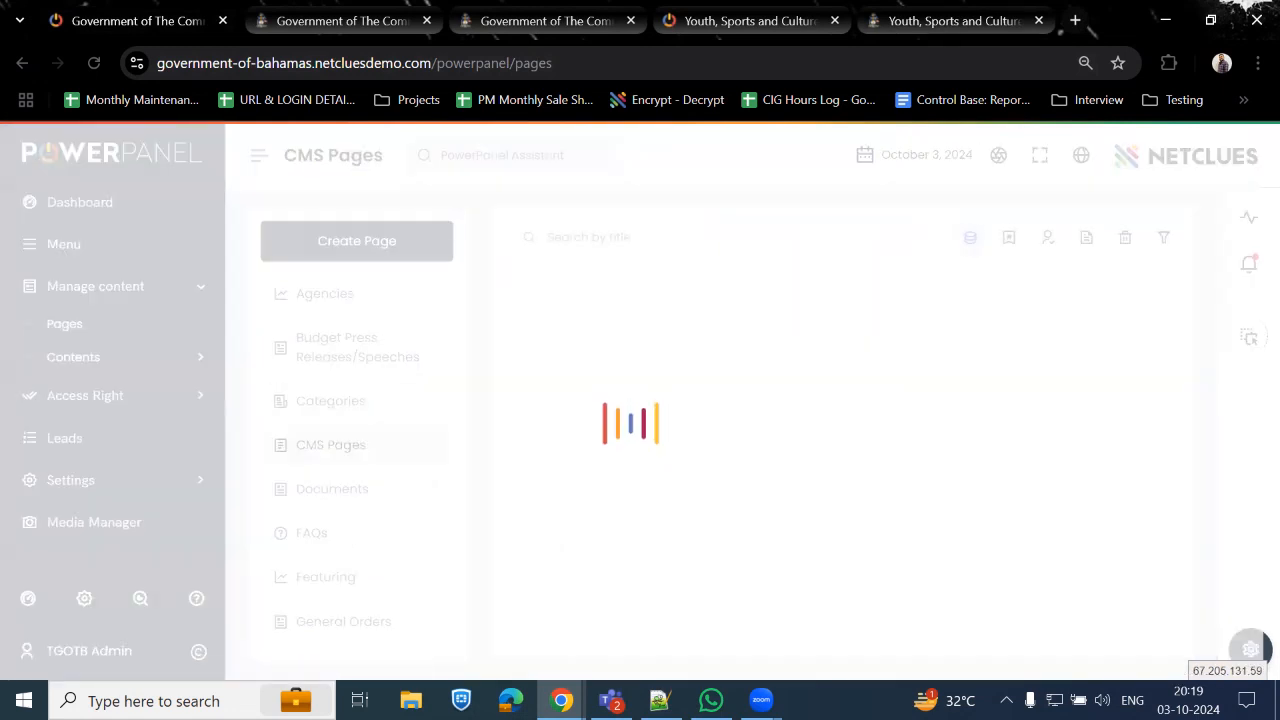
type("mini")
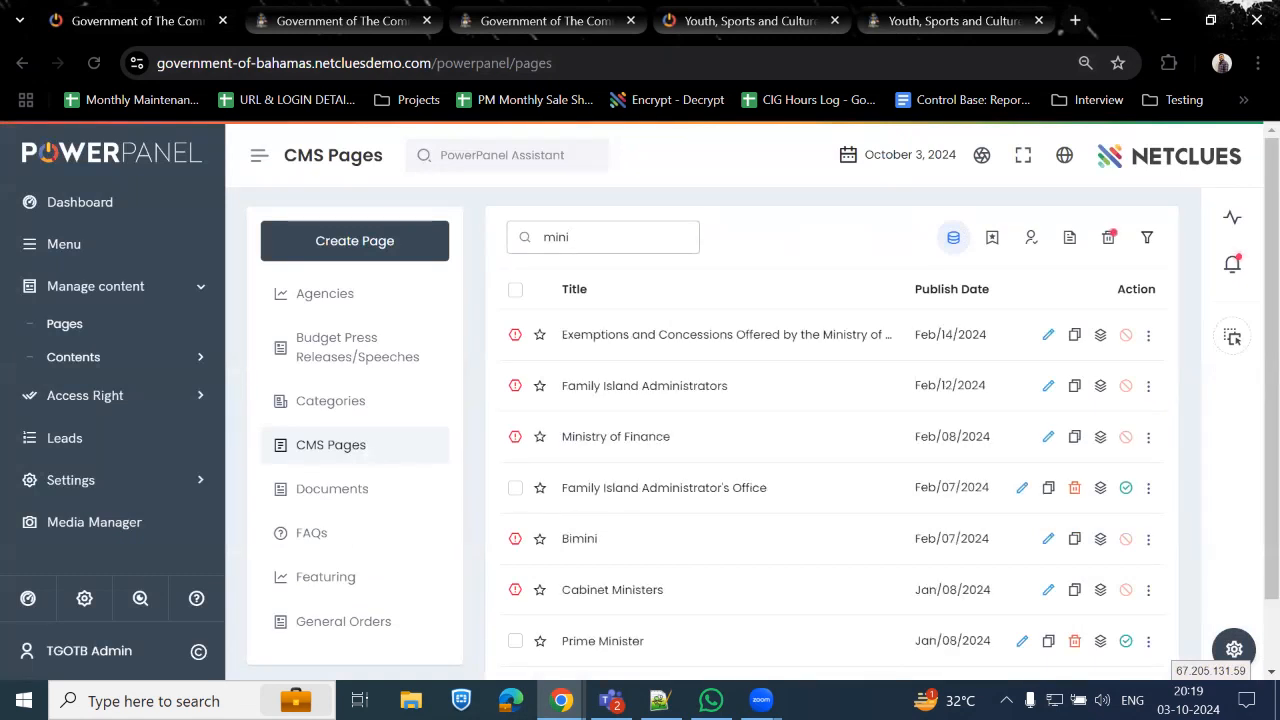
scroll(830, 460, "down", 1)
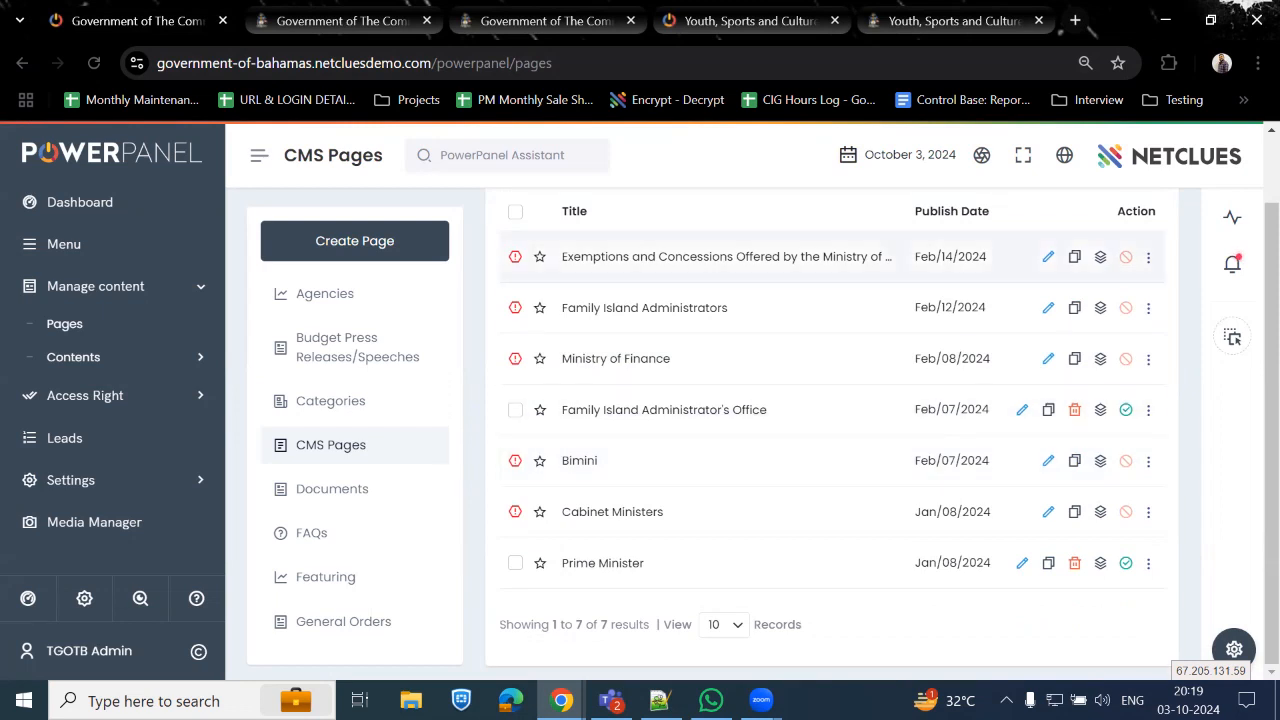
scroll(830, 460, "up", 1)
key("ctrl+a")
type("over")
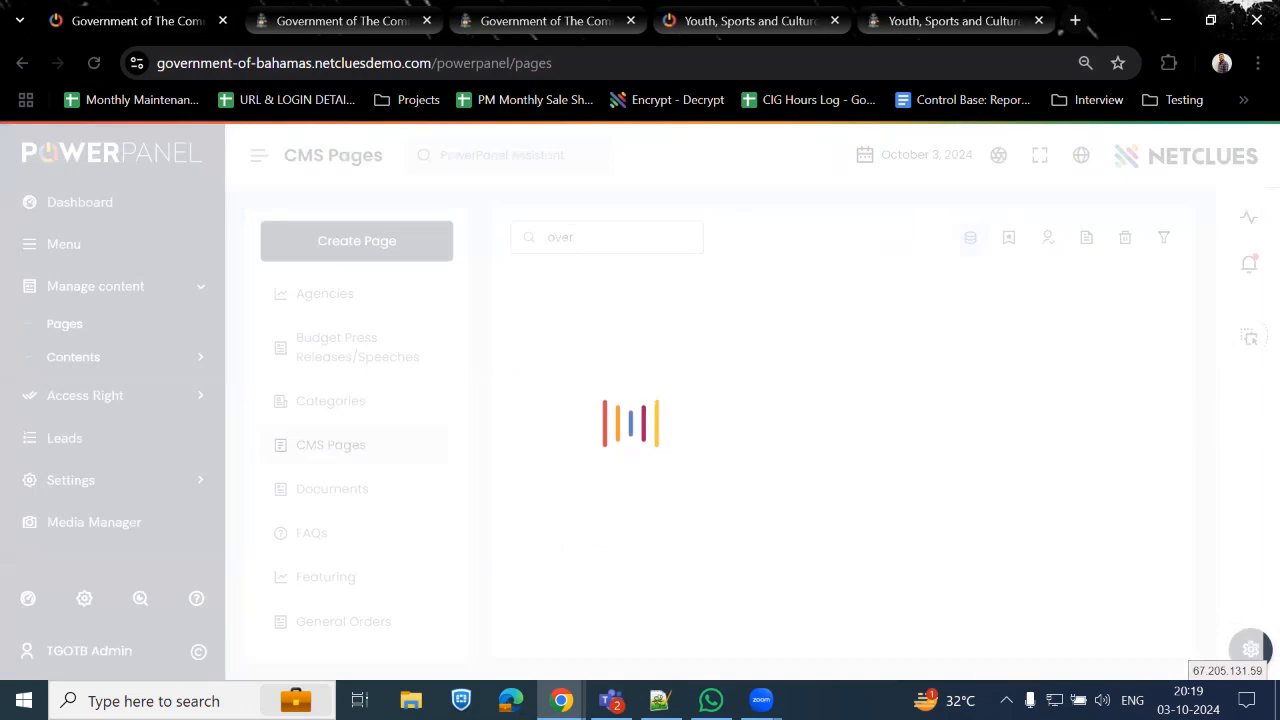
- Show 100 records per page, scroll the results, and return to the live ministry page
scroll(700, 380, "down", 1)
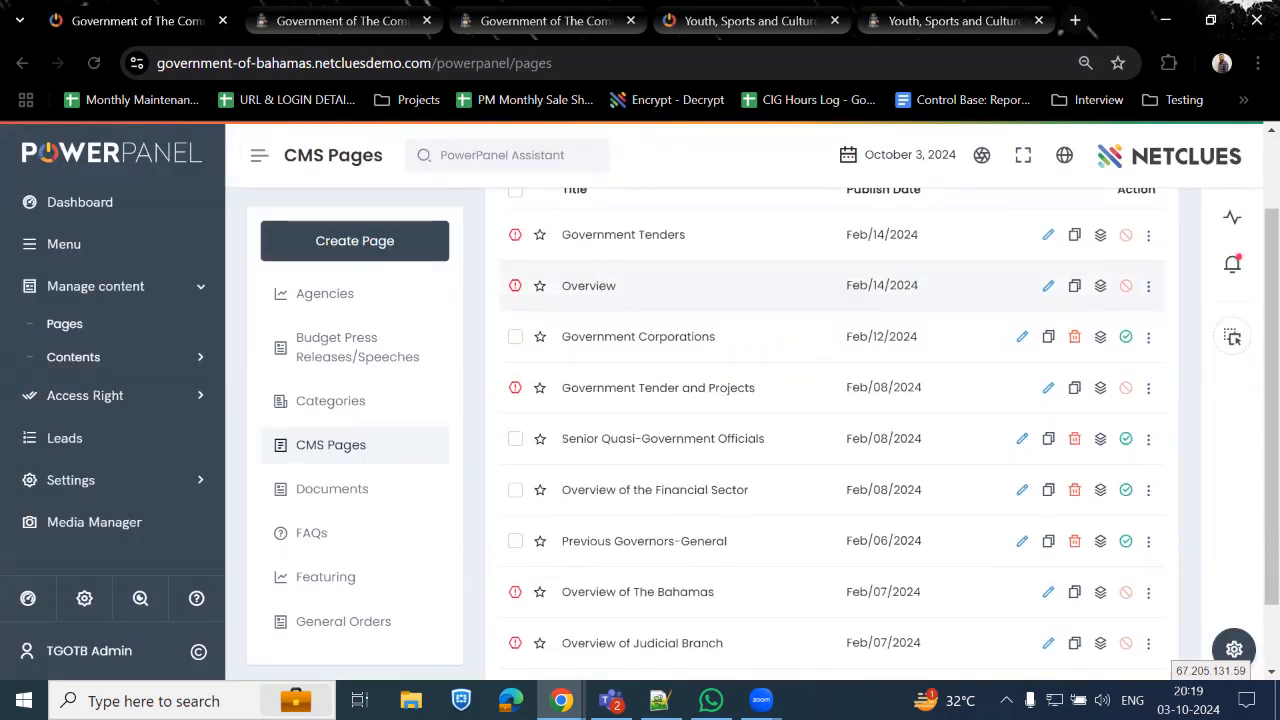
scroll(700, 380, "down", 1)
left_click(729, 623)
left_click(728, 598)
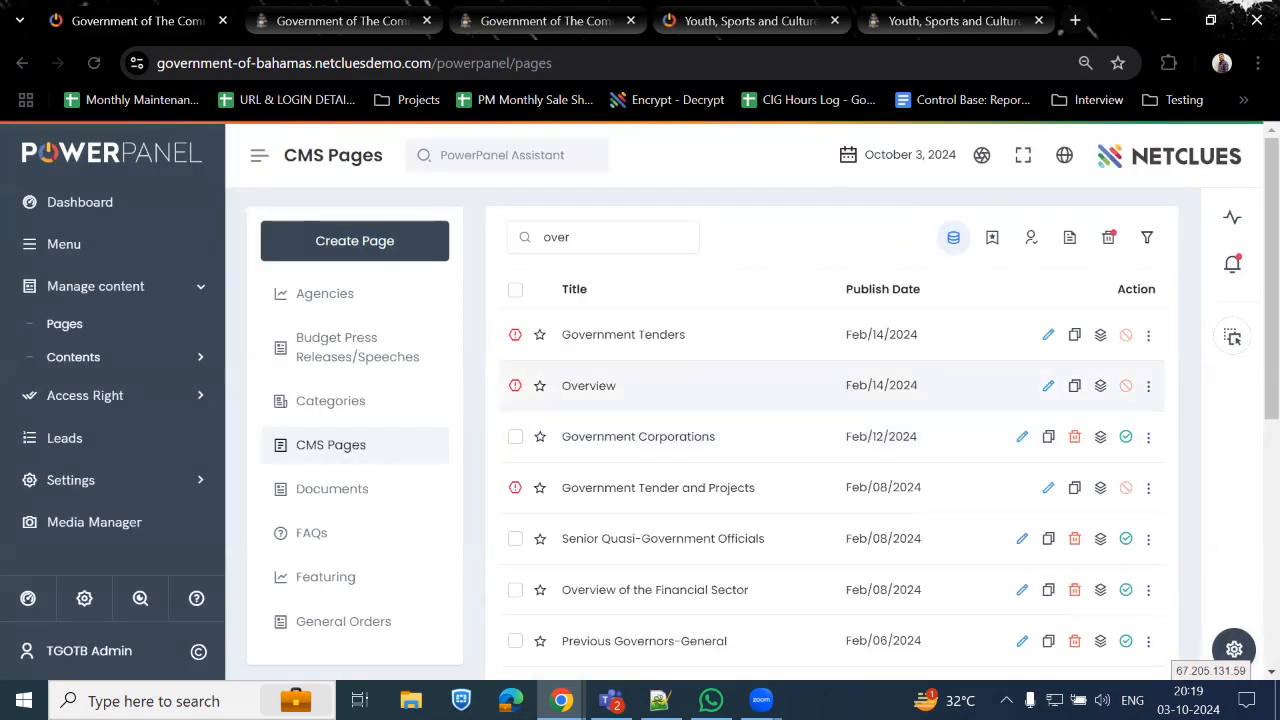
scroll(840, 430, "down", 3)
scroll(686, 430, "down", 3)
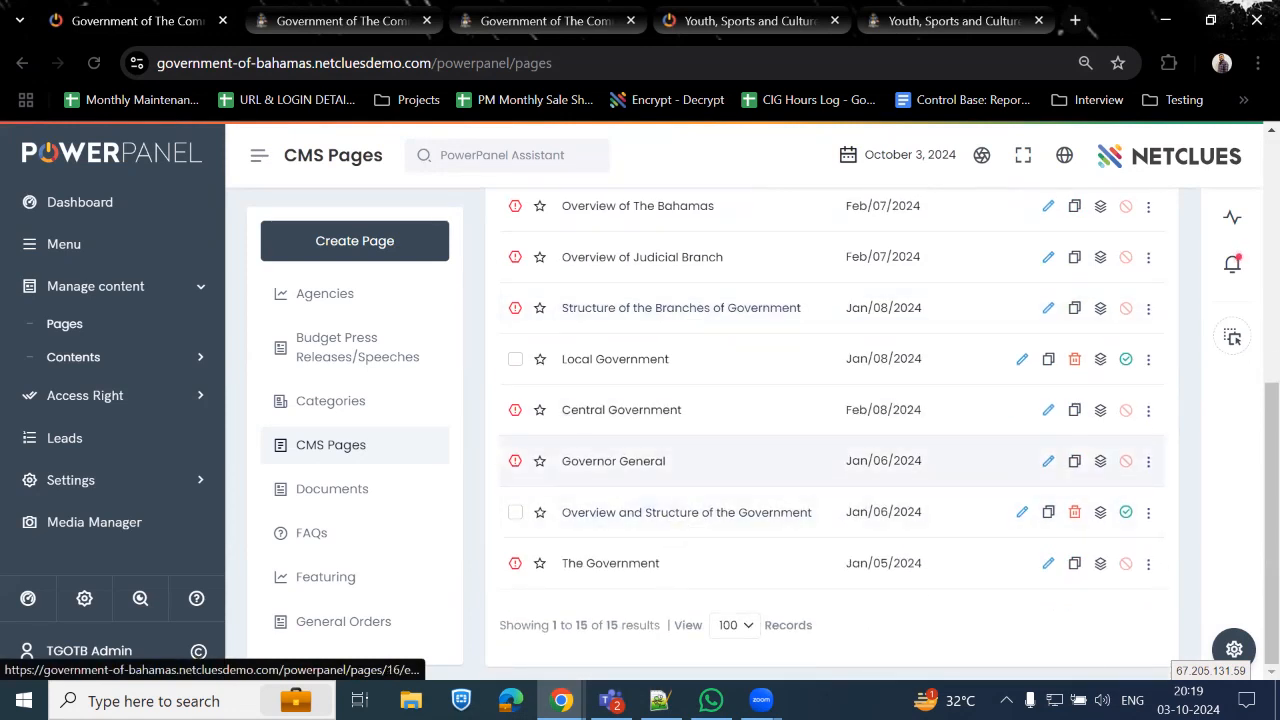
left_click(953, 21)
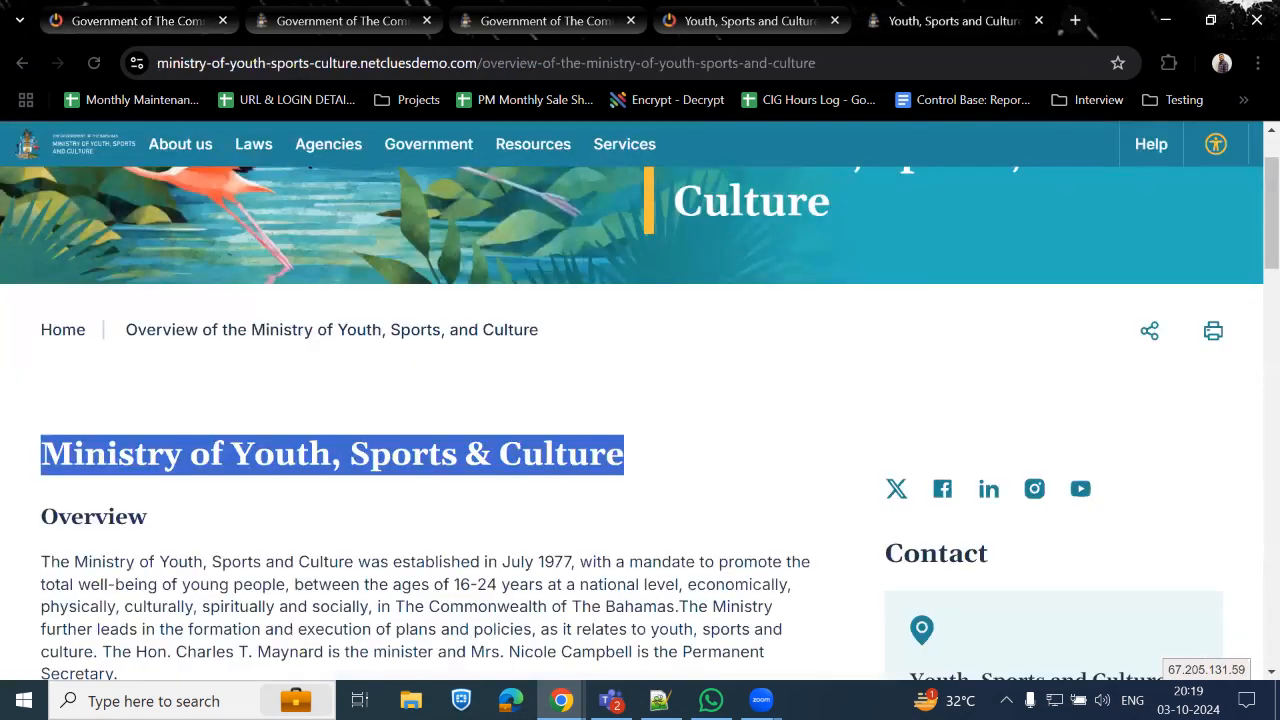
- Scroll through the live ministry overview, then return to the PowerPanel CMS Pages tab
scroll(640, 400, "up", 4)
scroll(640, 400, "down", 3)
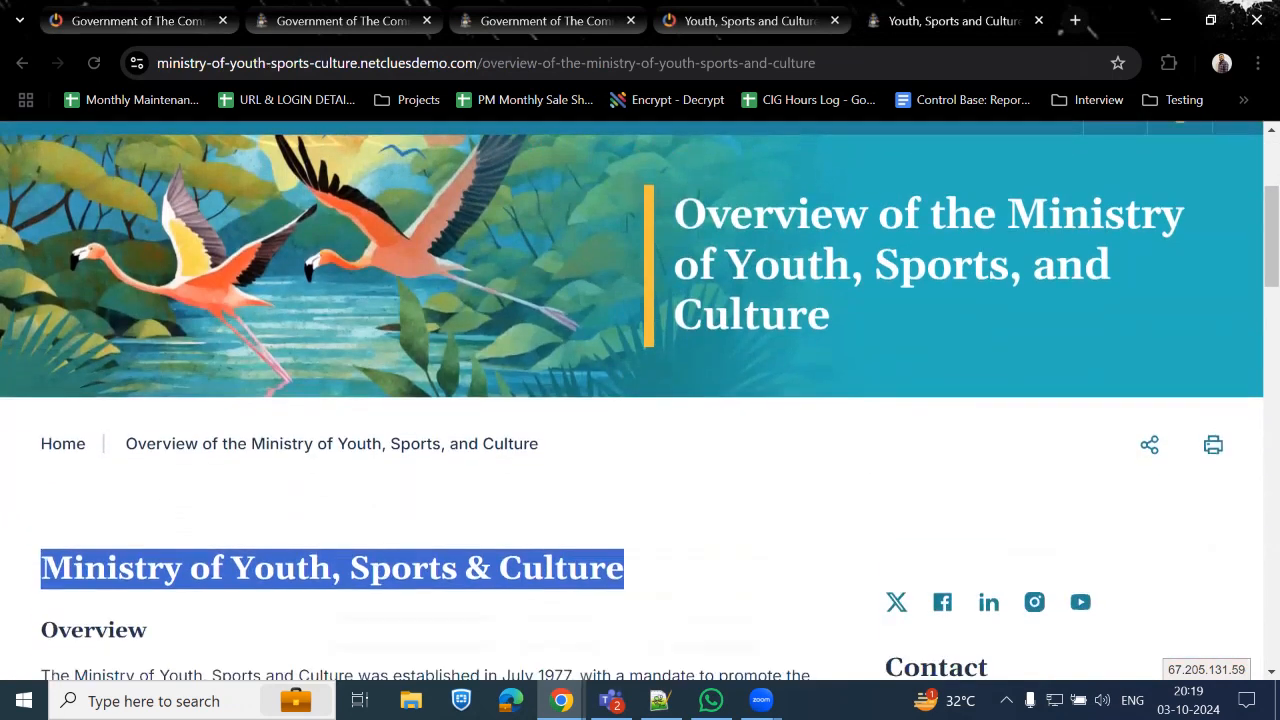
scroll(640, 400, "down", 2)
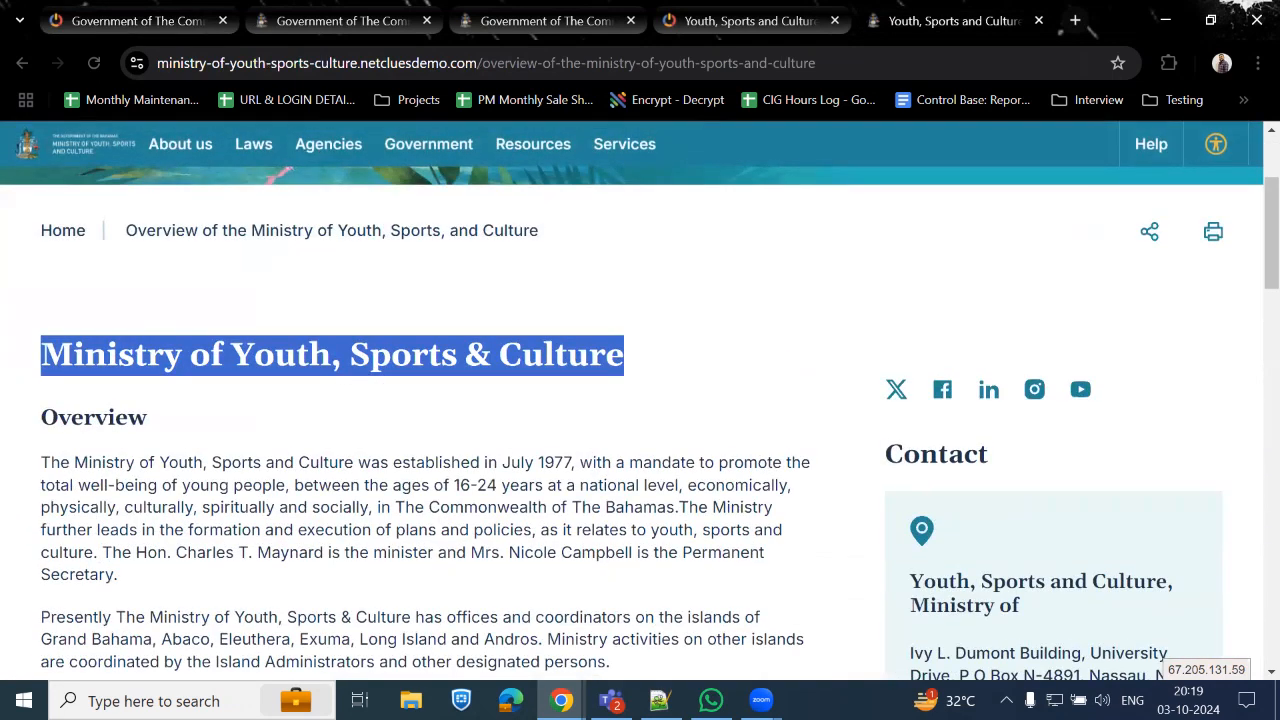
scroll(640, 400, "down", 1)
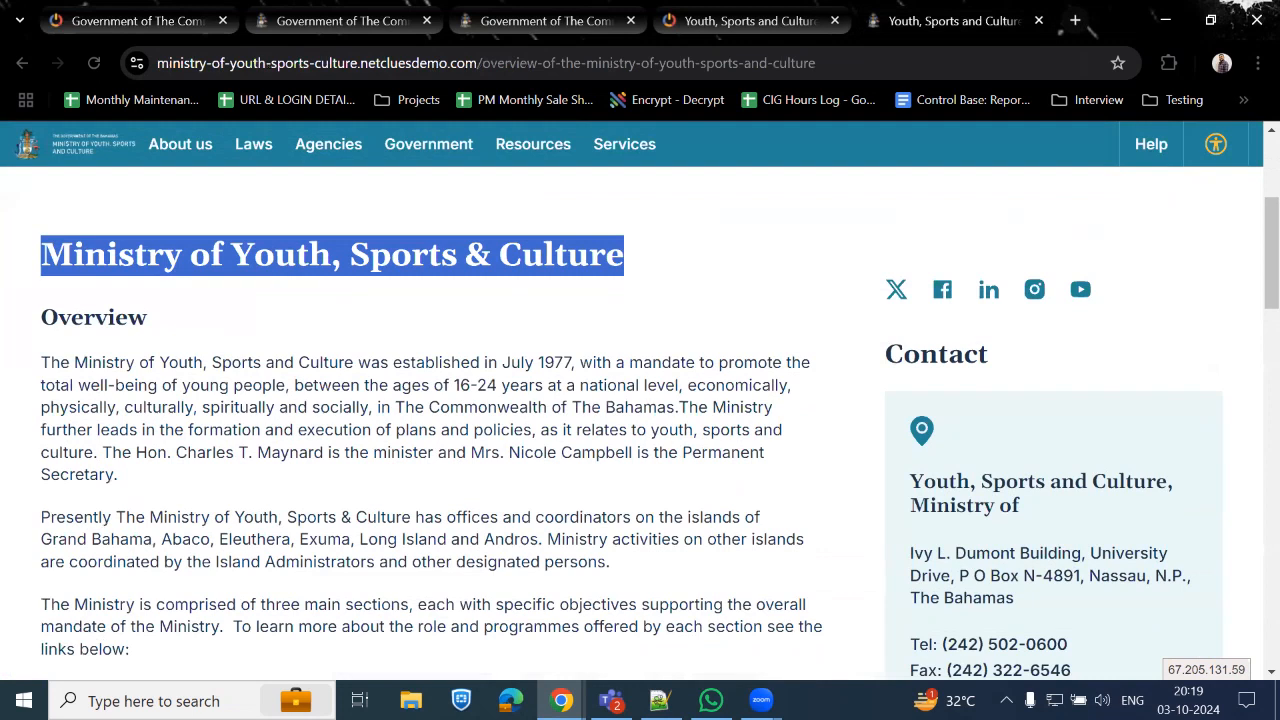
key("ctrl+shift+Tab")
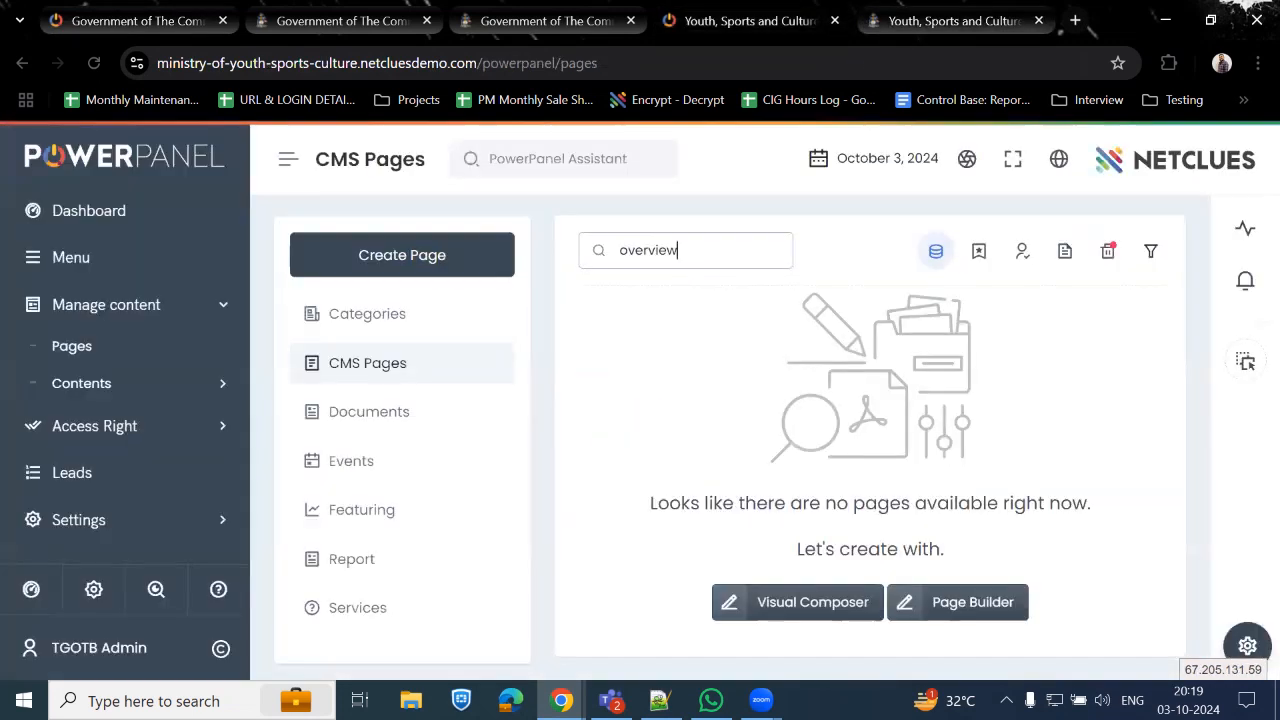
- Reload the CMS Pages list several times while searching titles for 'over'
left_click(368, 363)
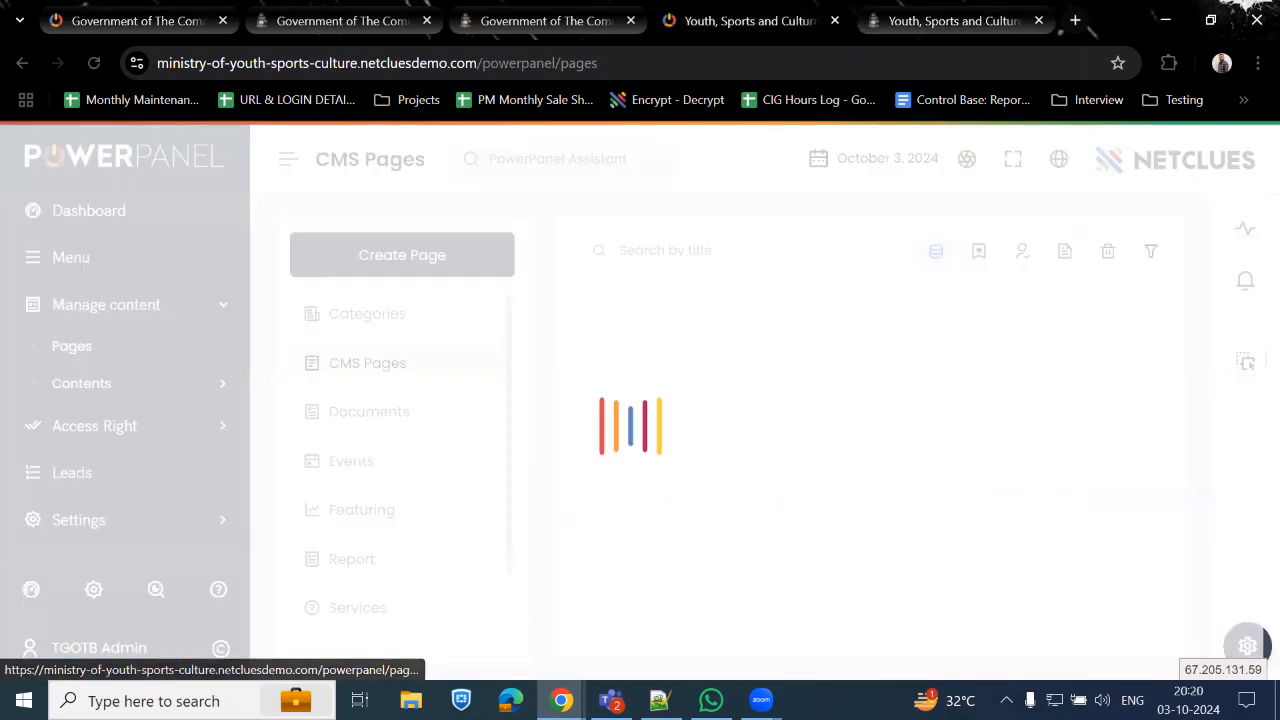
left_click(681, 251)
type("over")
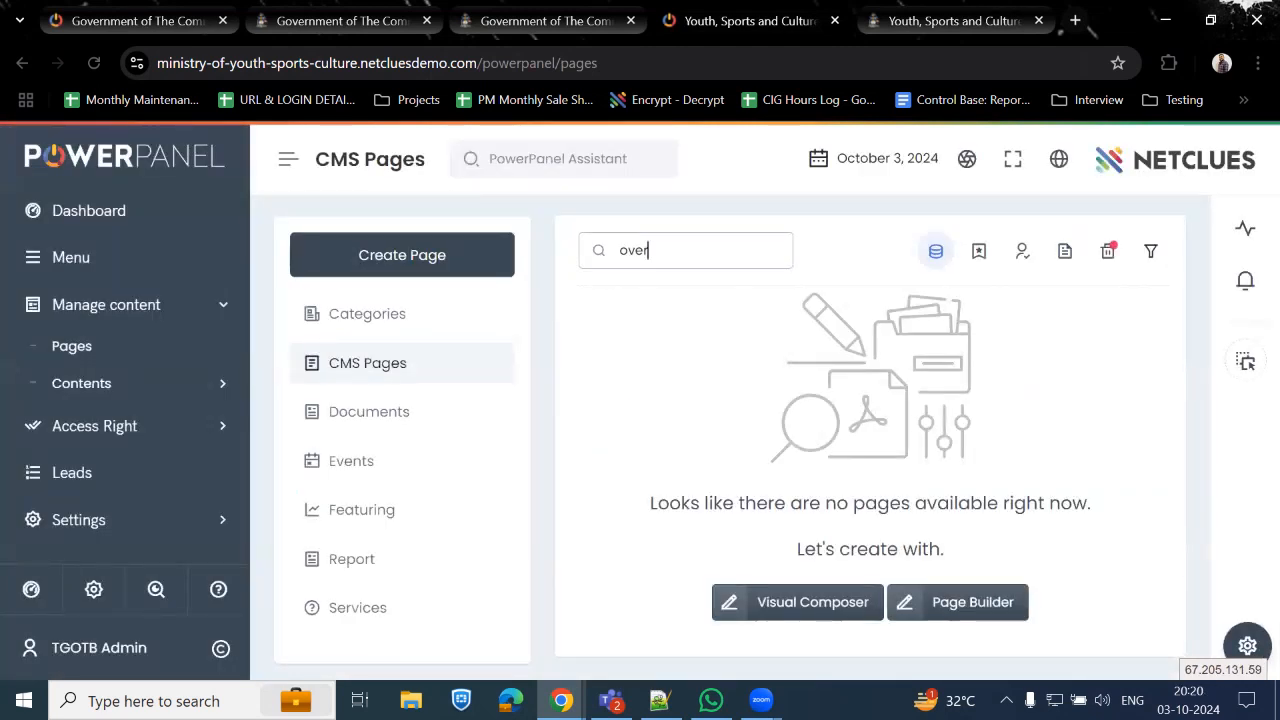
left_click(368, 363)
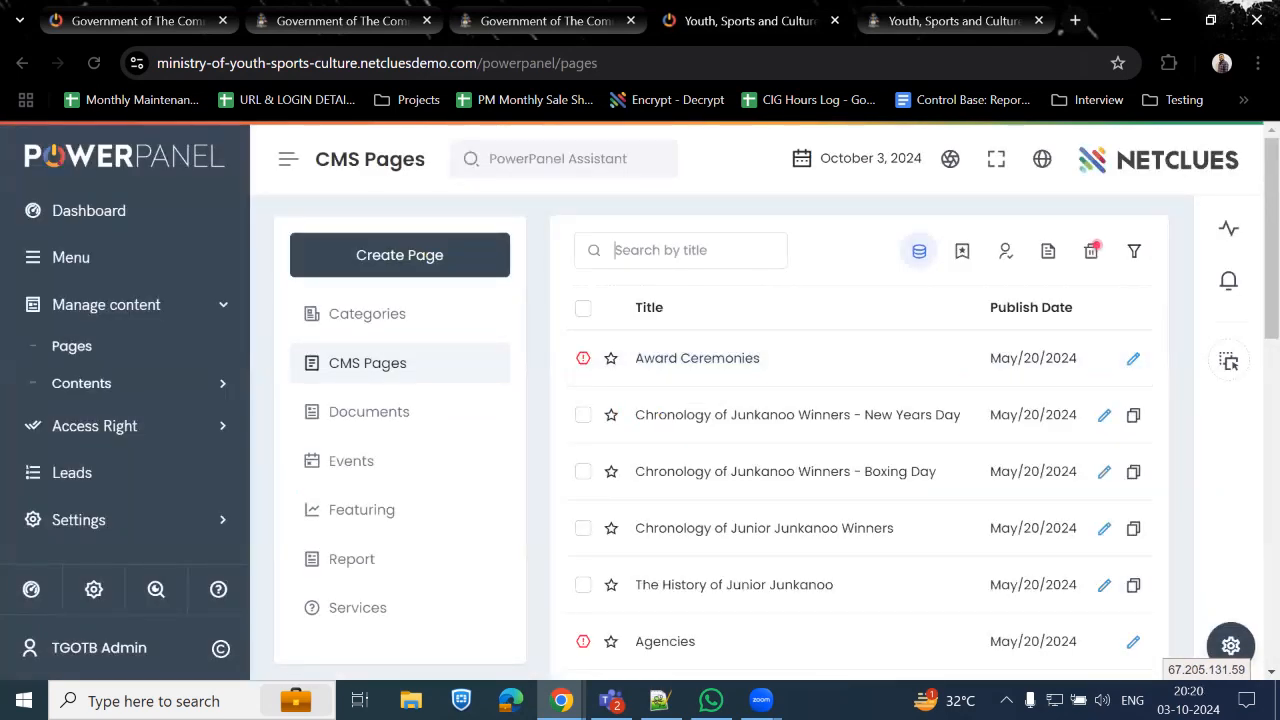
type("over")
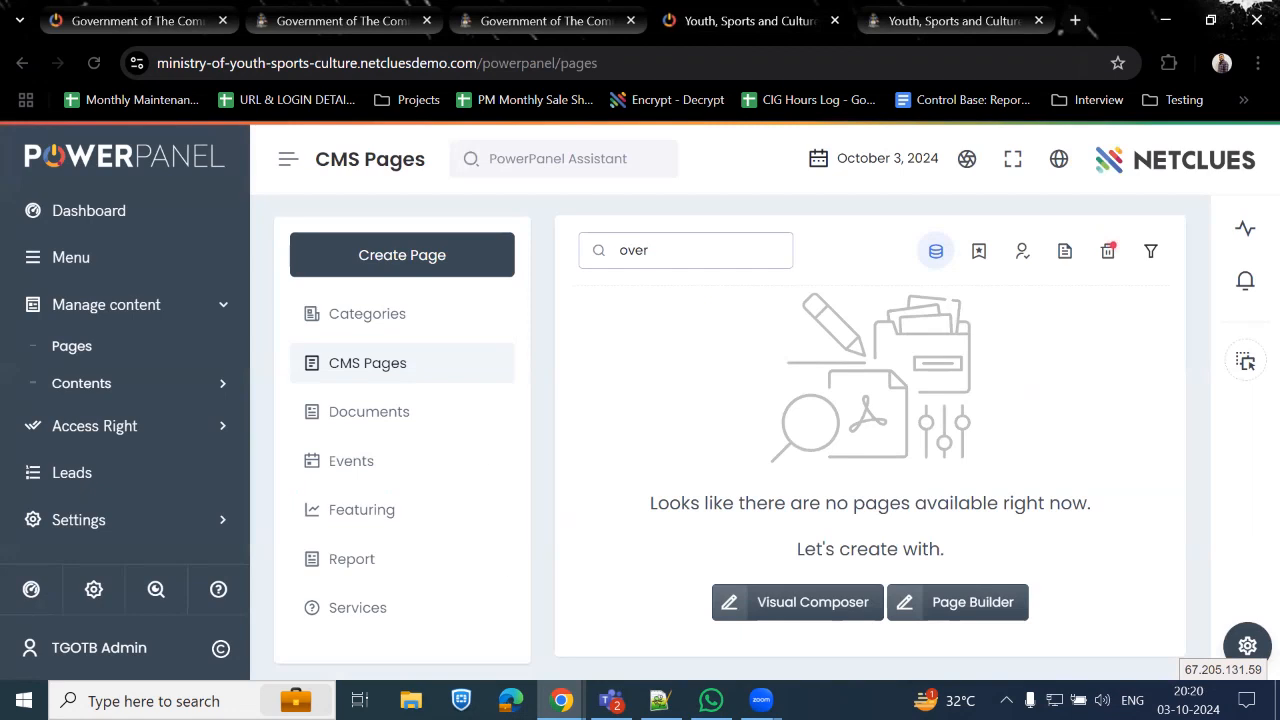
left_click(368, 363)
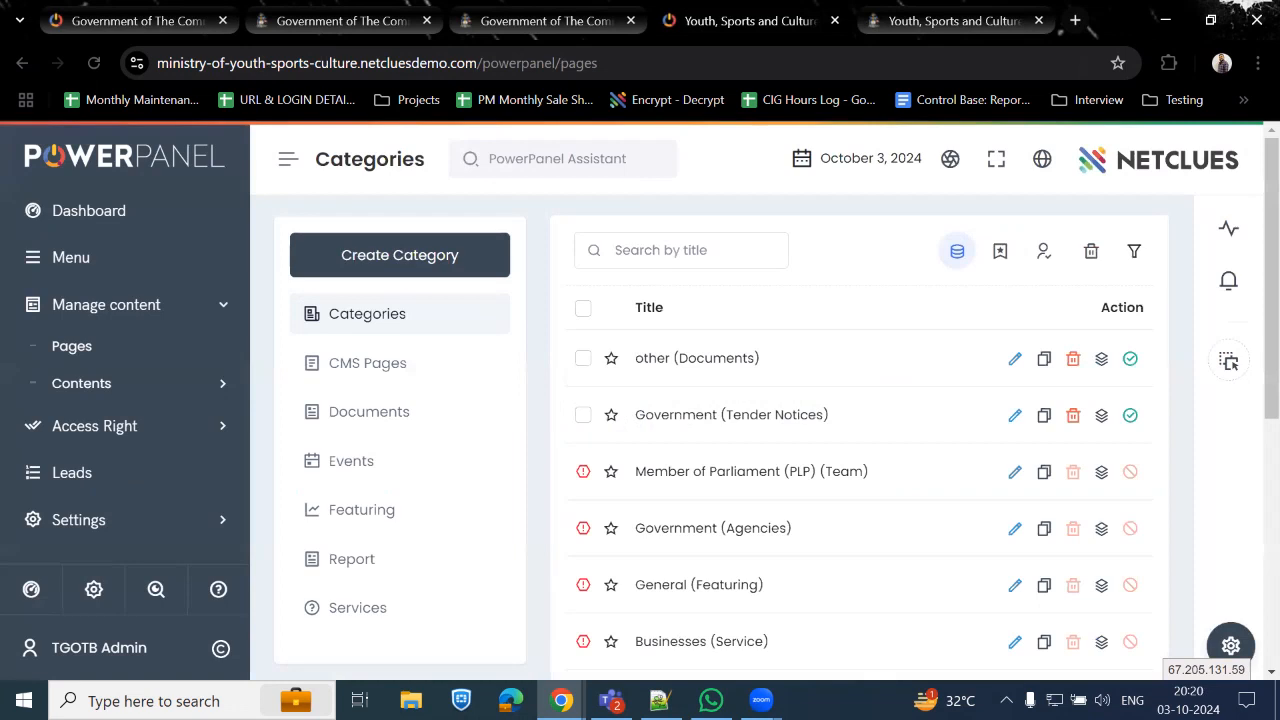
left_click(681, 250)
left_click(368, 363)
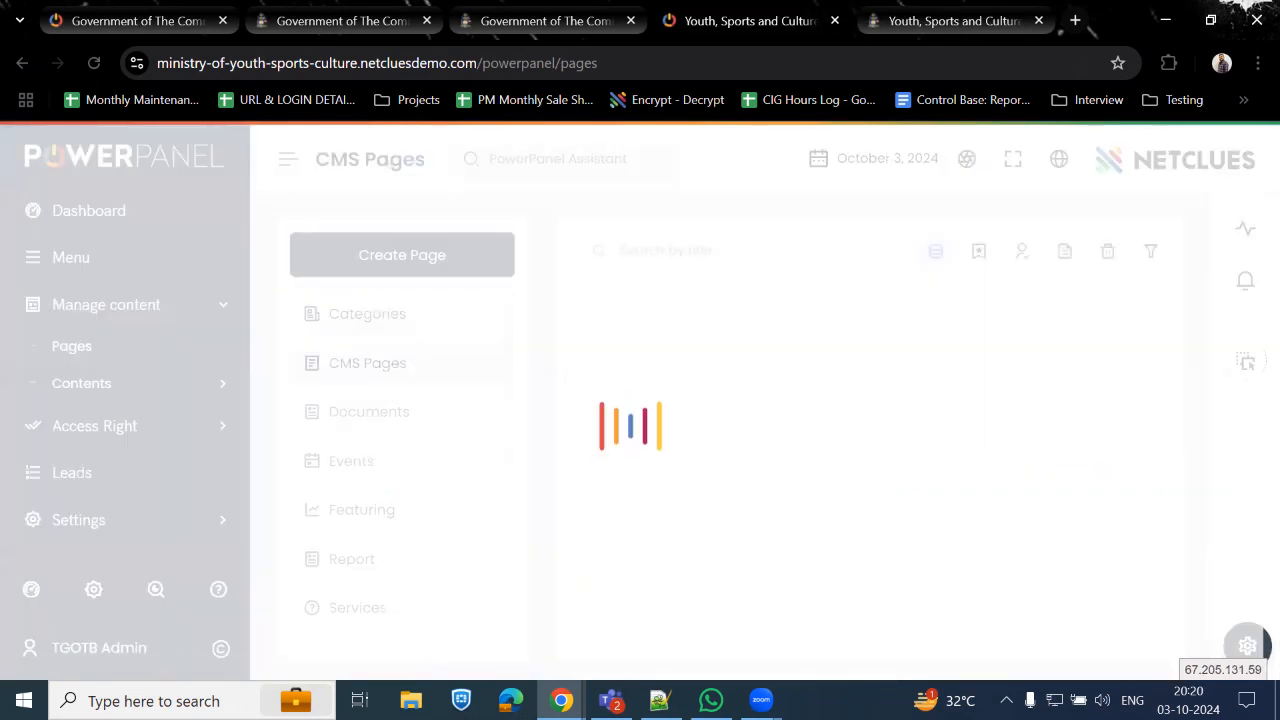
- Search 'over' again, then delete the term to list all pages
left_click(681, 250)
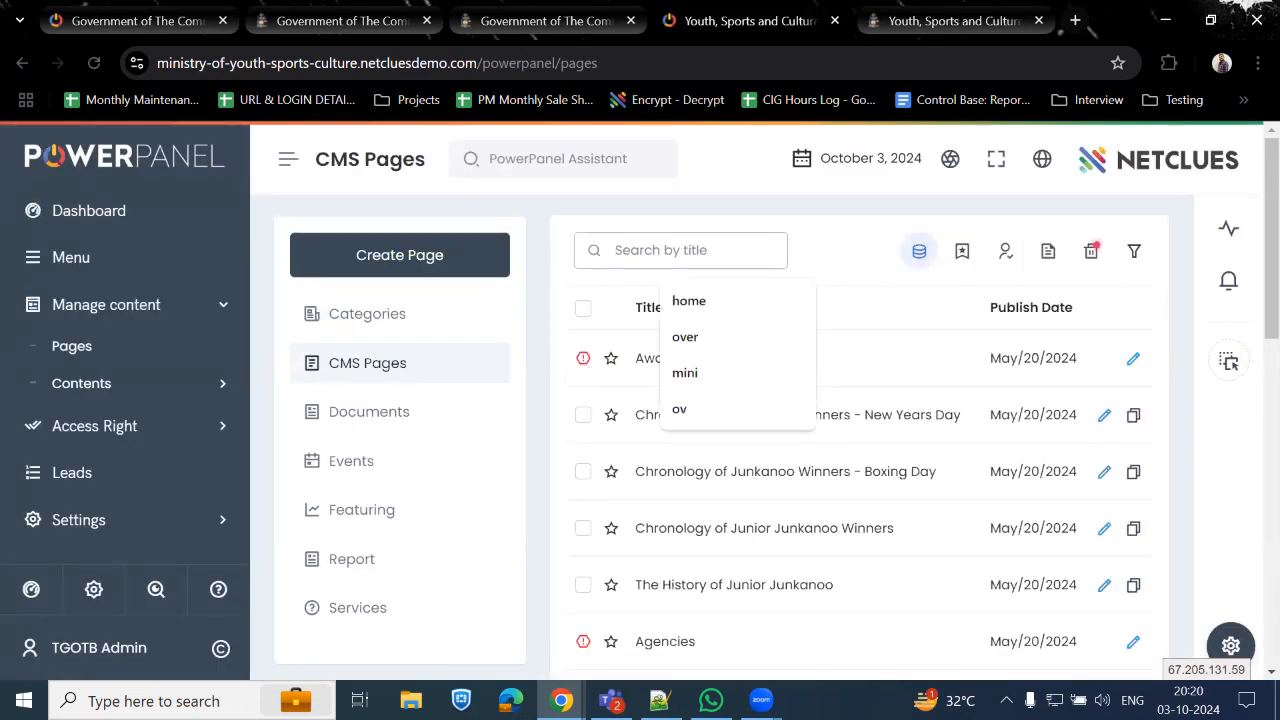
type("over")
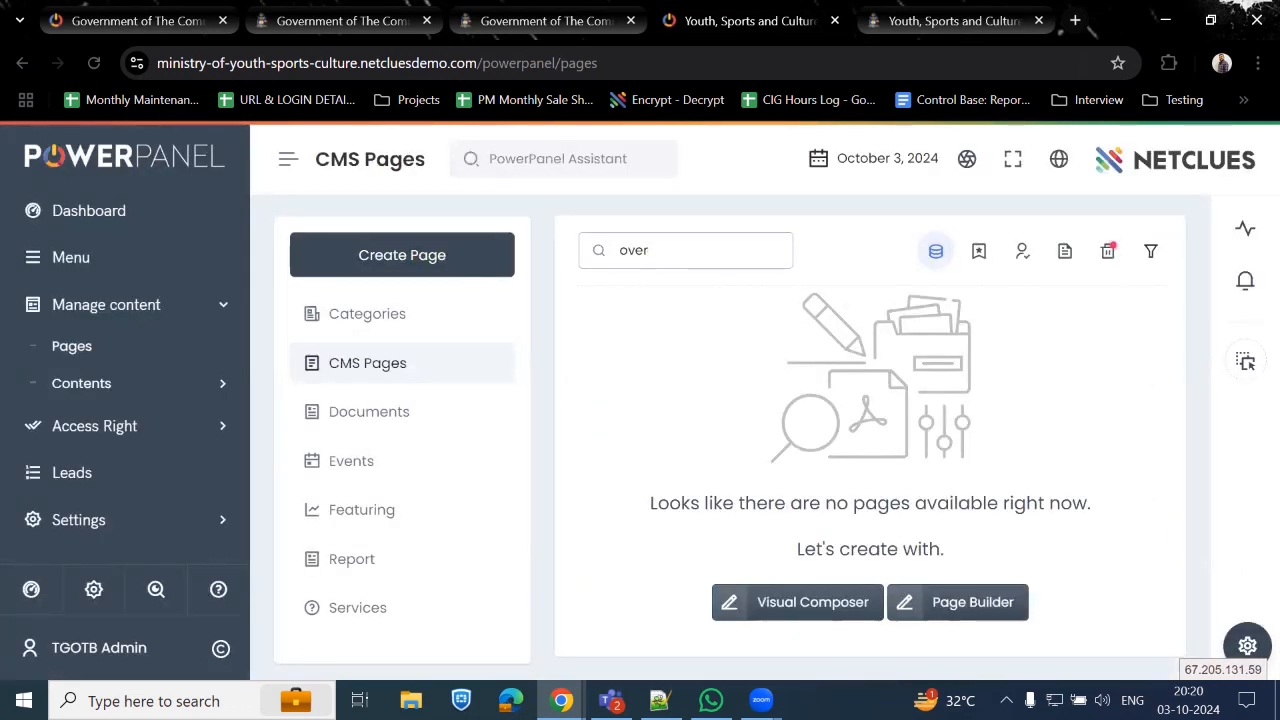
key("BackSpace")
key("BackSpace")
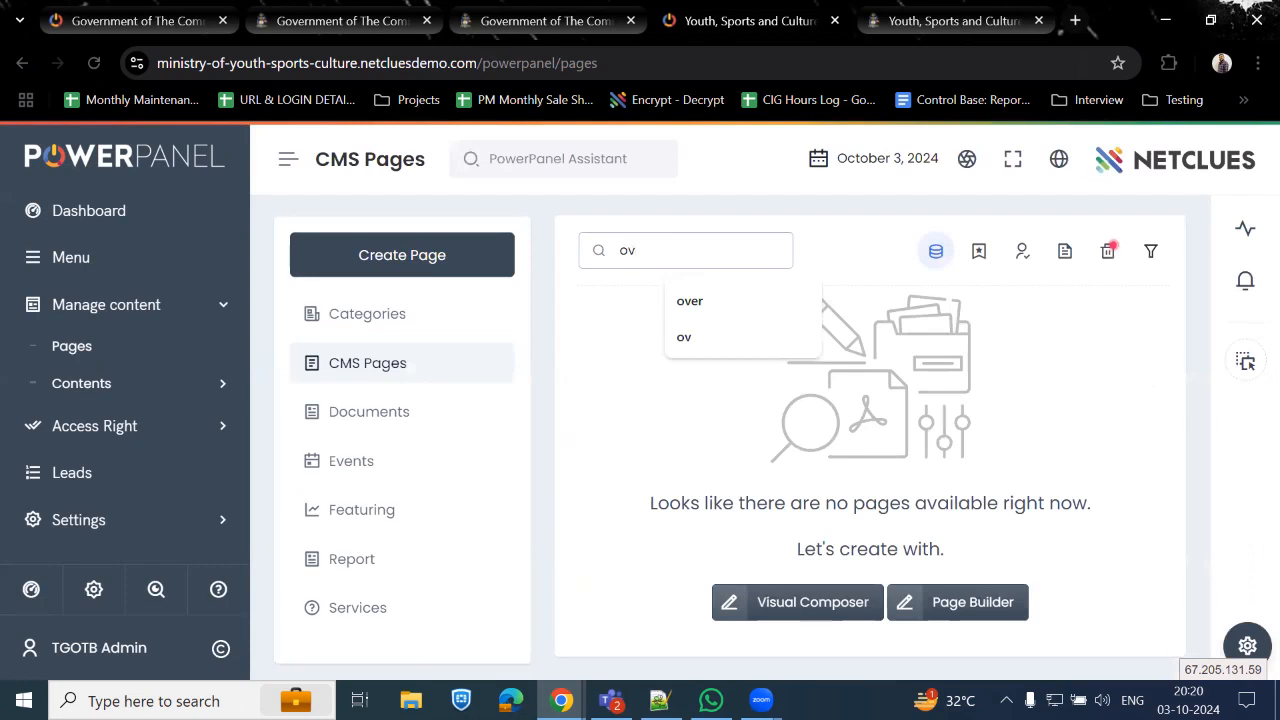
key("BackSpace")
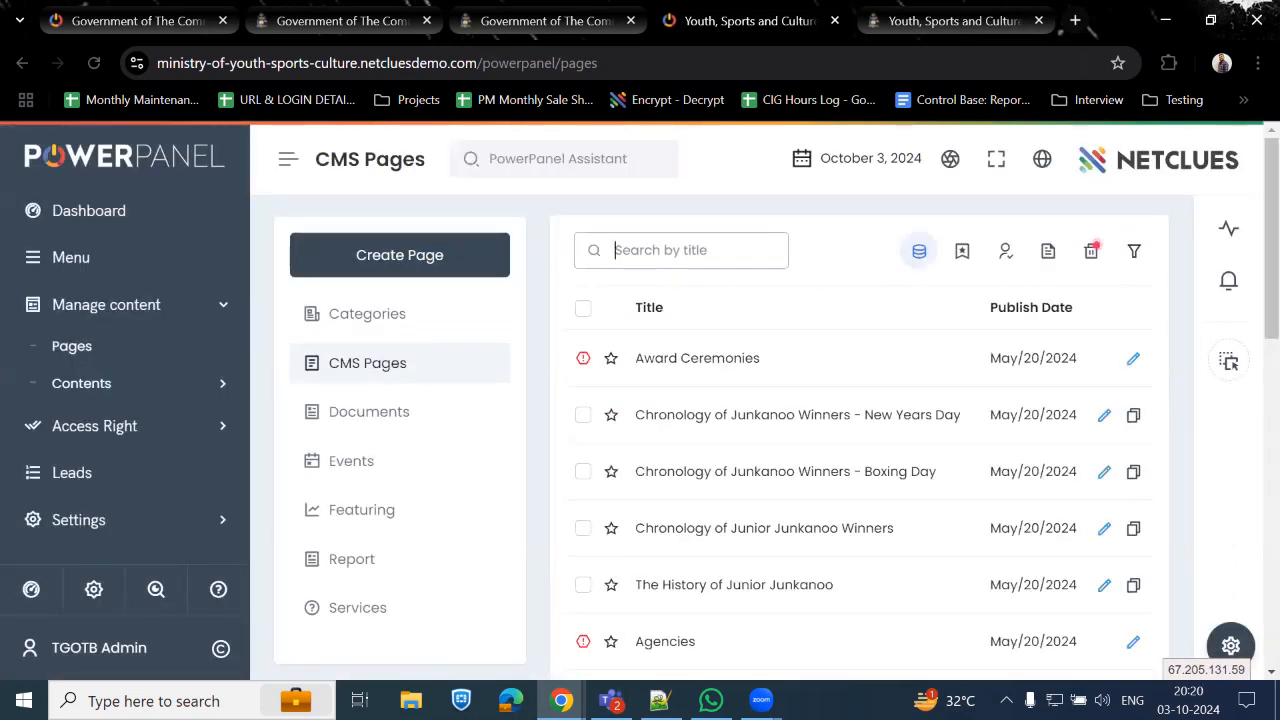
- Show all 38 pages at 100 per page, scroll the list, and open Menu in a new tab
scroll(860, 430, "down", 10)
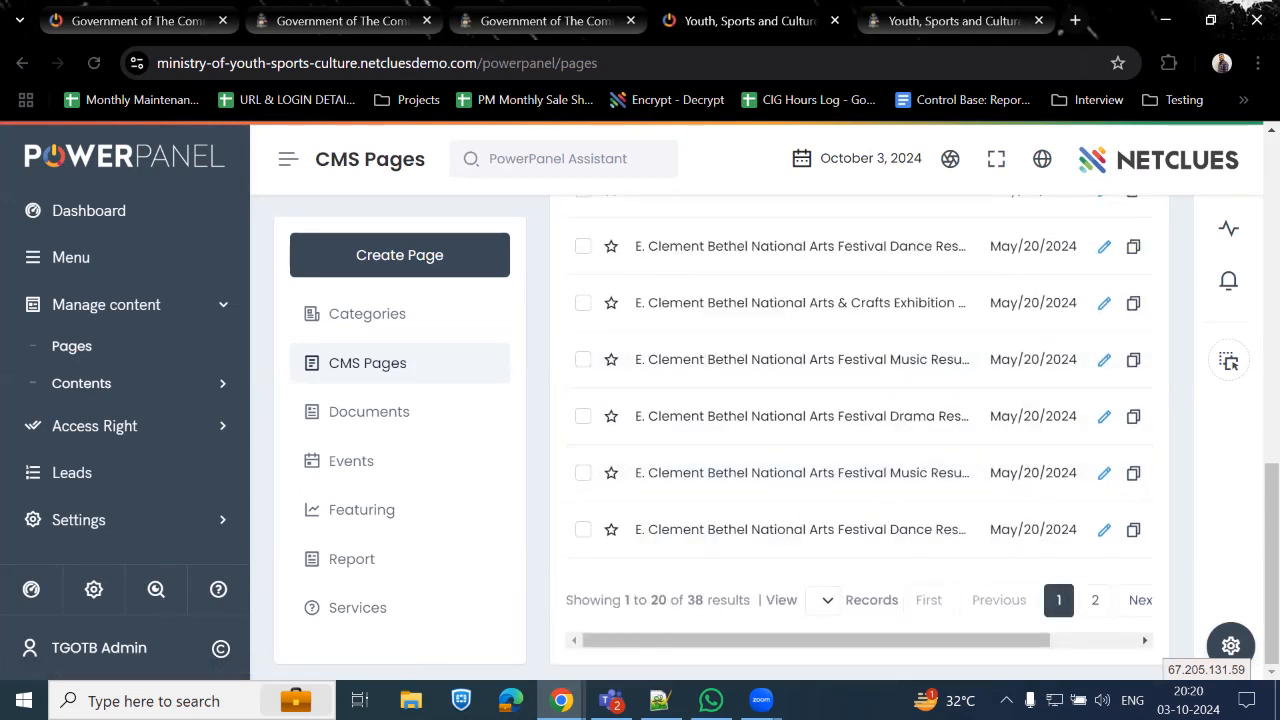
left_click(826, 600)
left_click(825, 571)
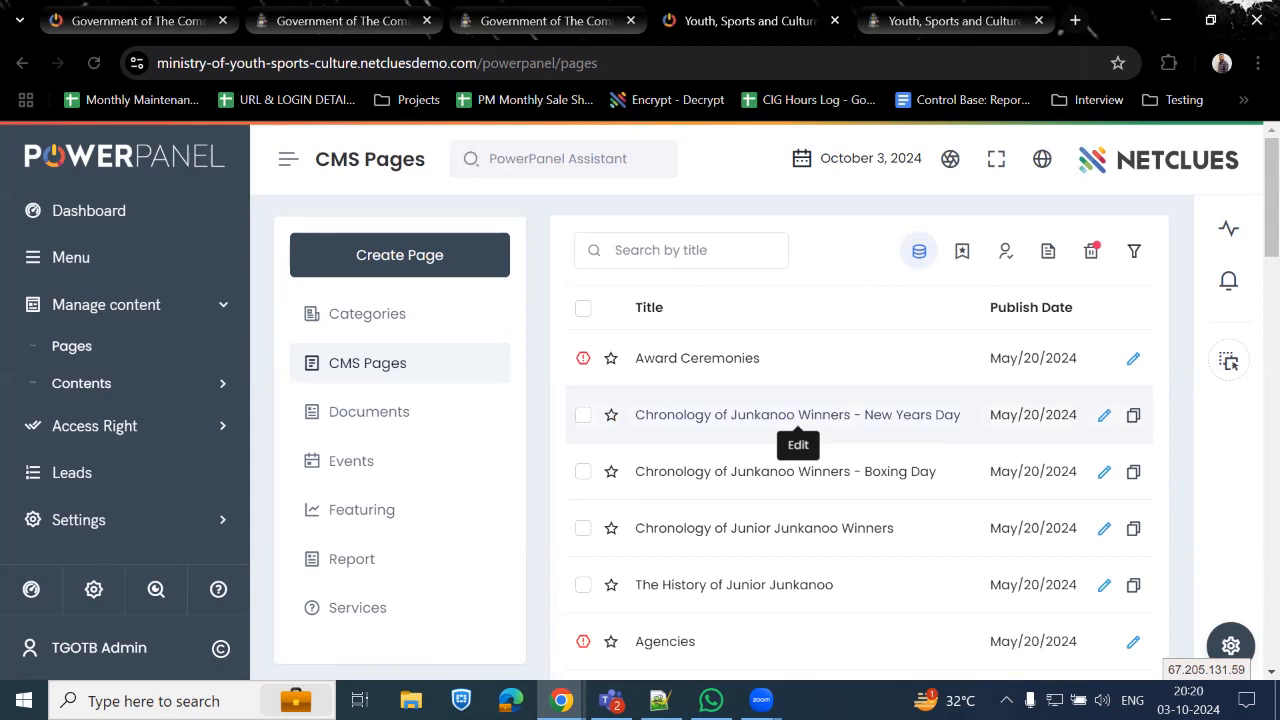
scroll(798, 420, "down", 2)
scroll(860, 430, "down", 6)
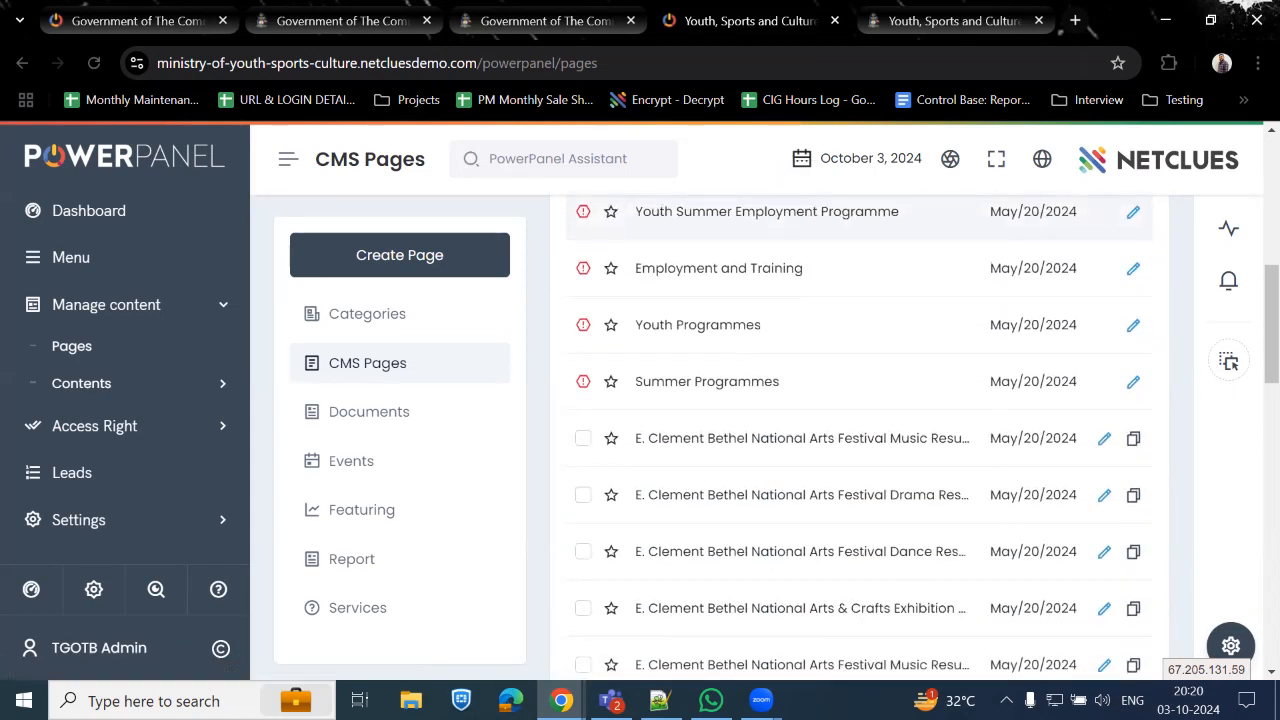
scroll(860, 430, "down", 6)
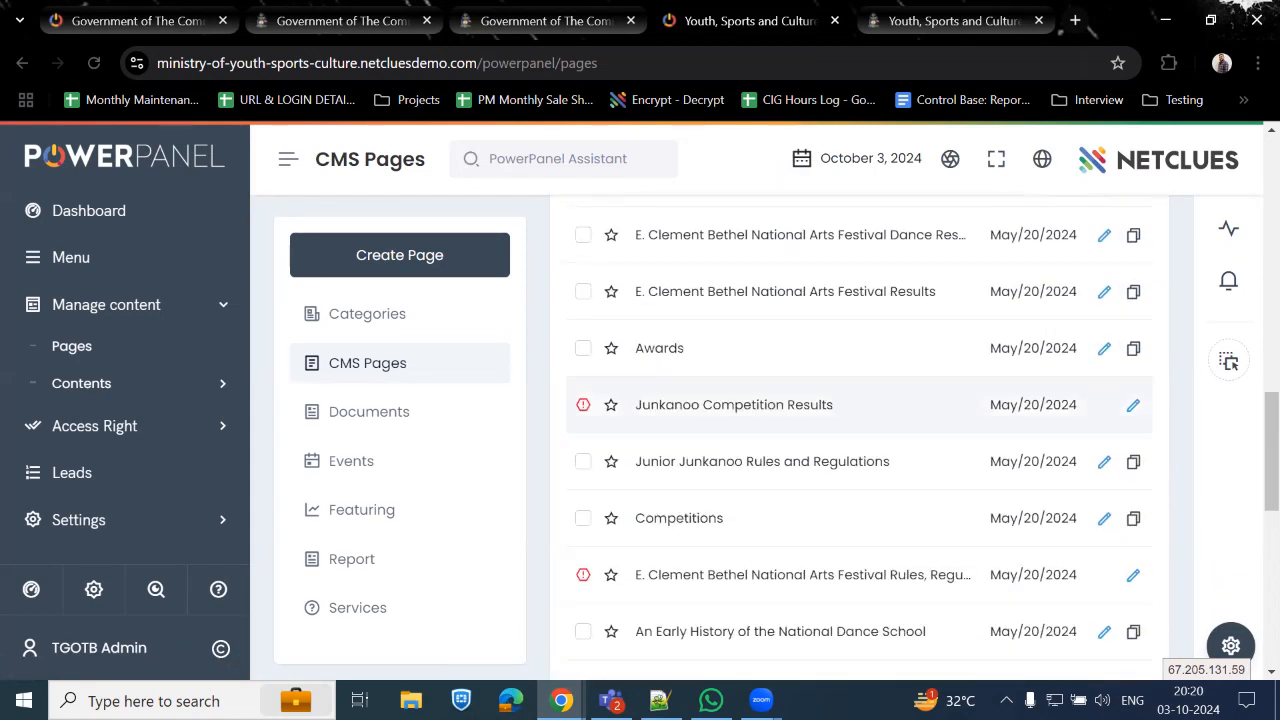
scroll(858, 430, "down", 6)
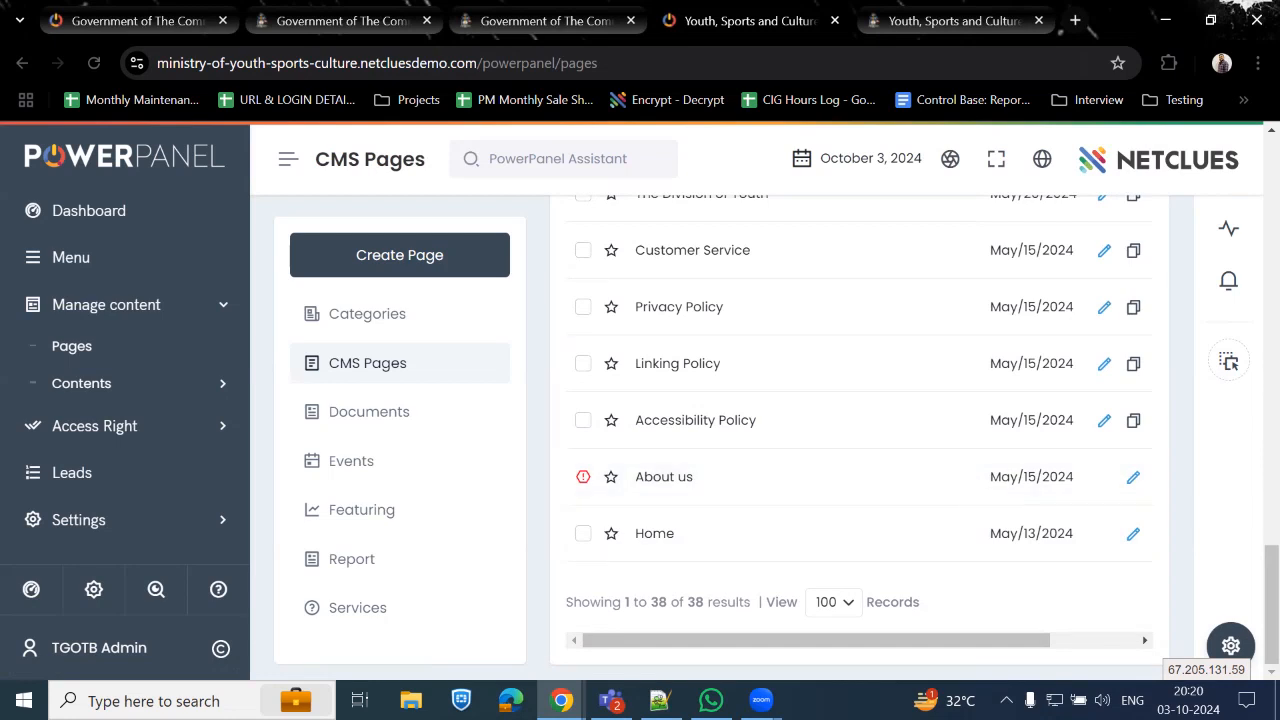
scroll(860, 480, "up", 4)
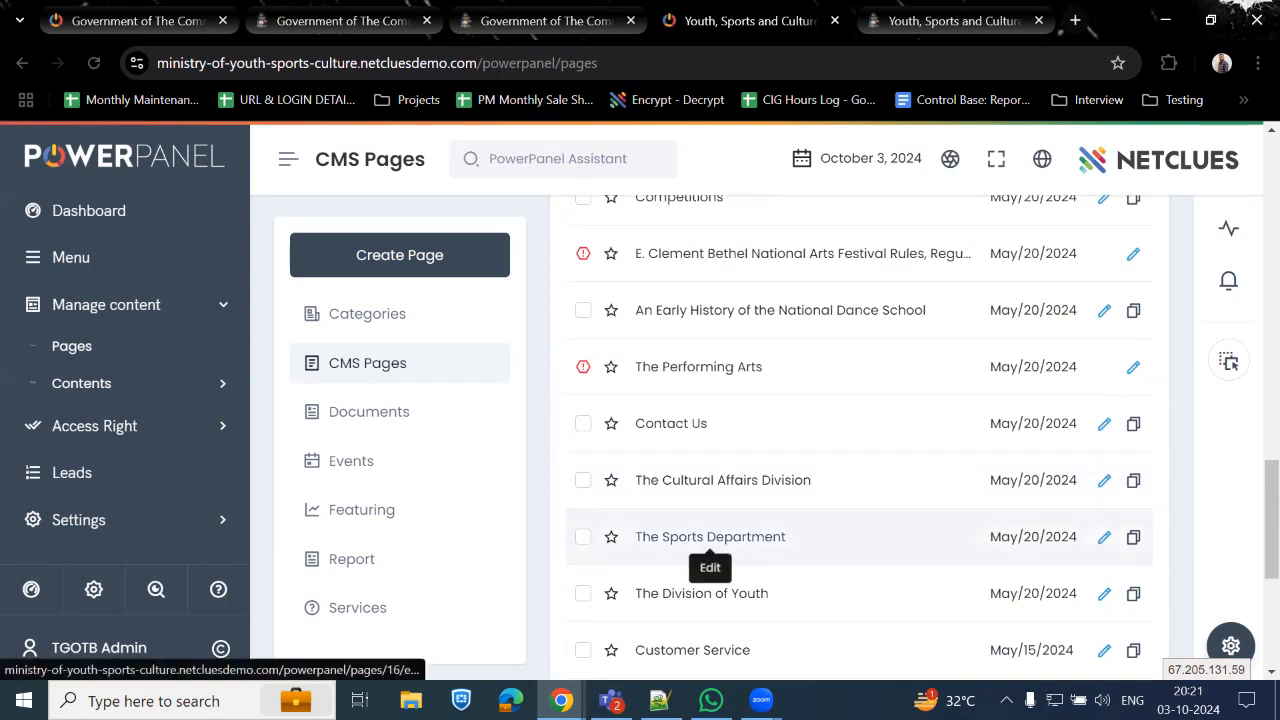
scroll(860, 440, "up", 4)
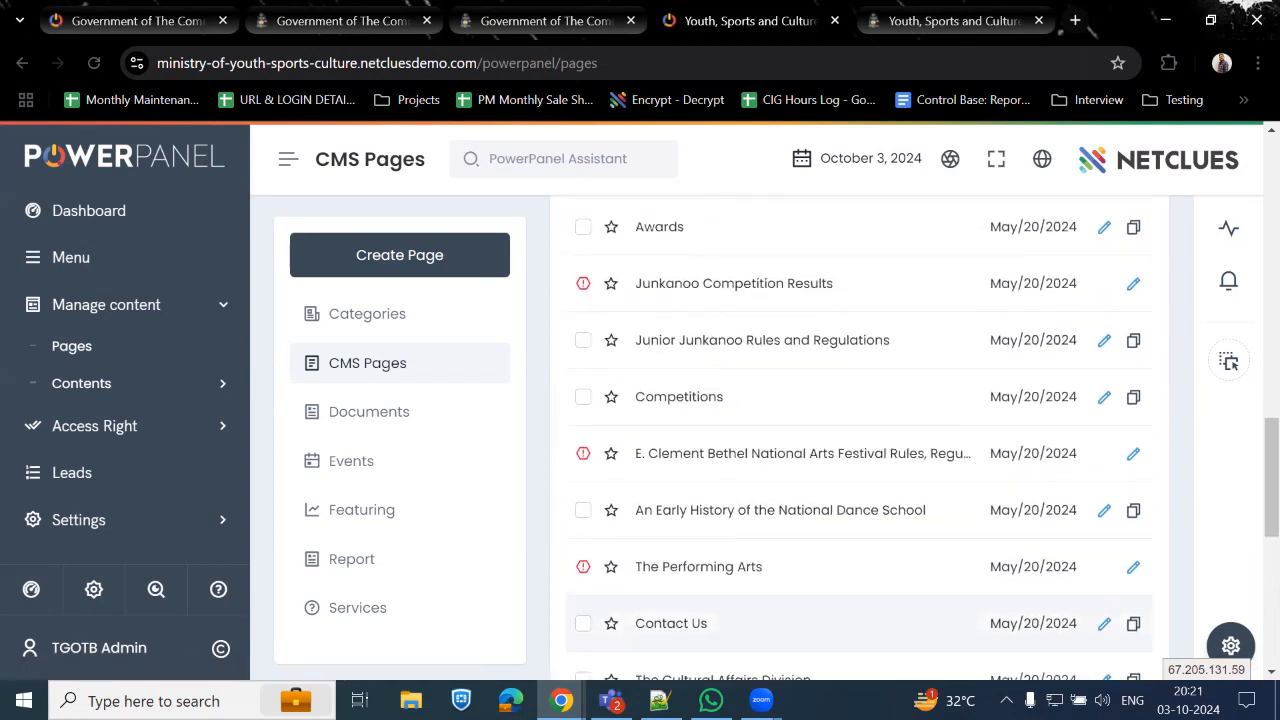
scroll(720, 536, "up", 1)
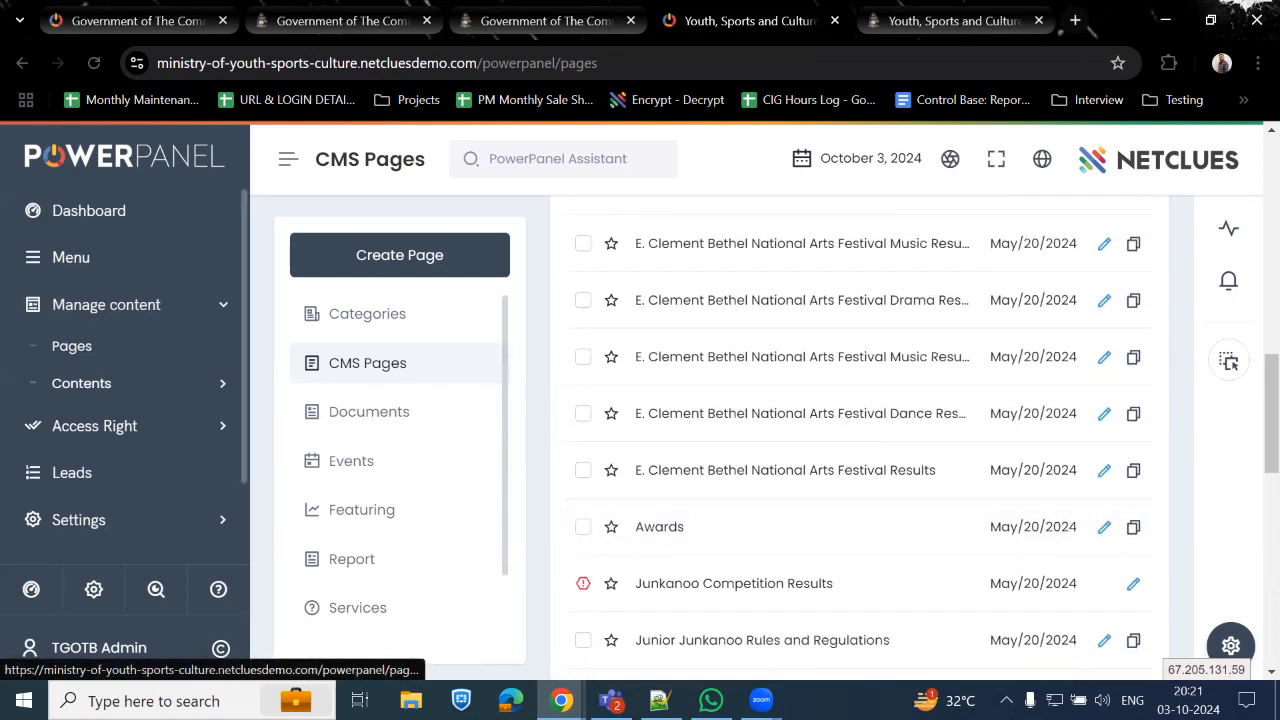
middle_click(71, 257)
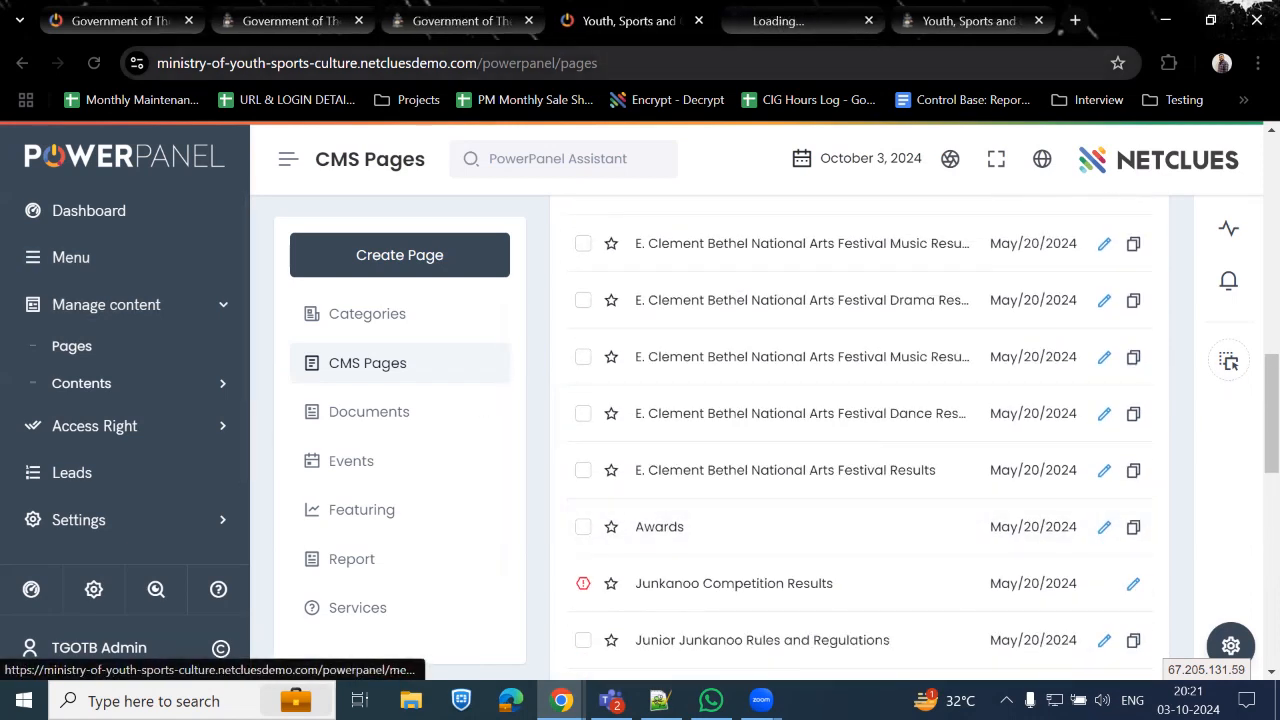
key("ctrl+Tab")
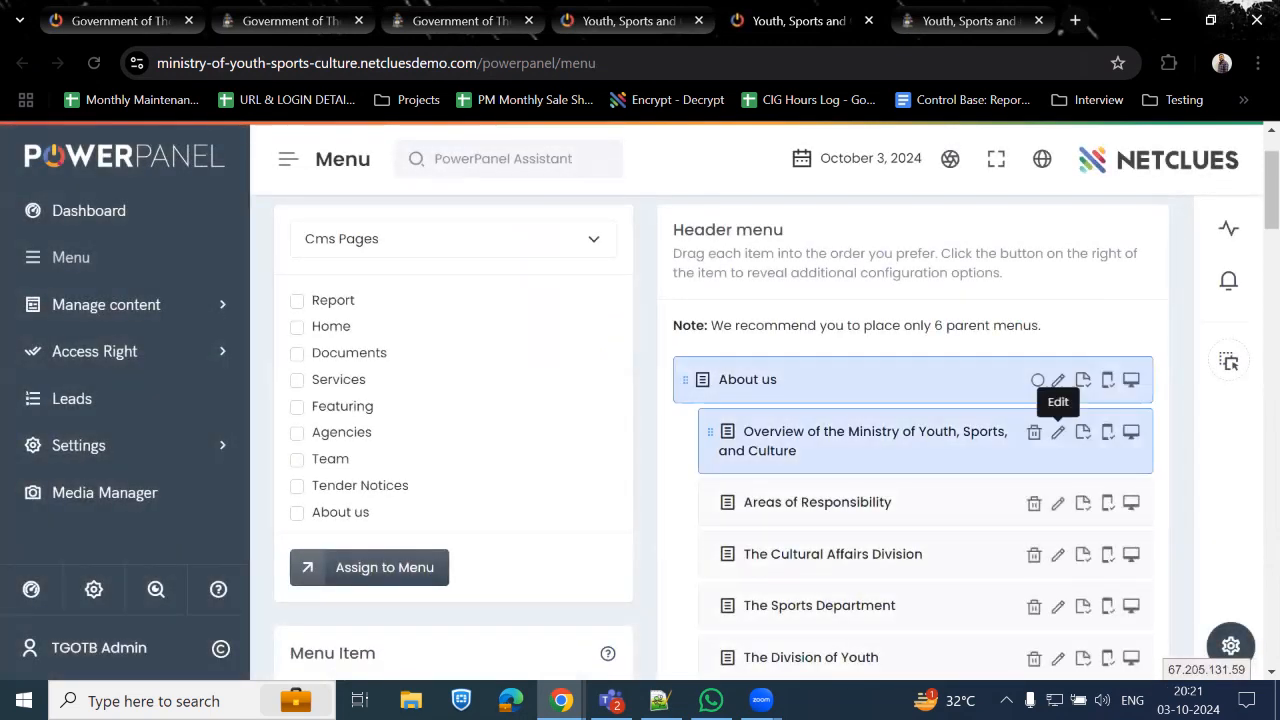
left_click(1058, 433)
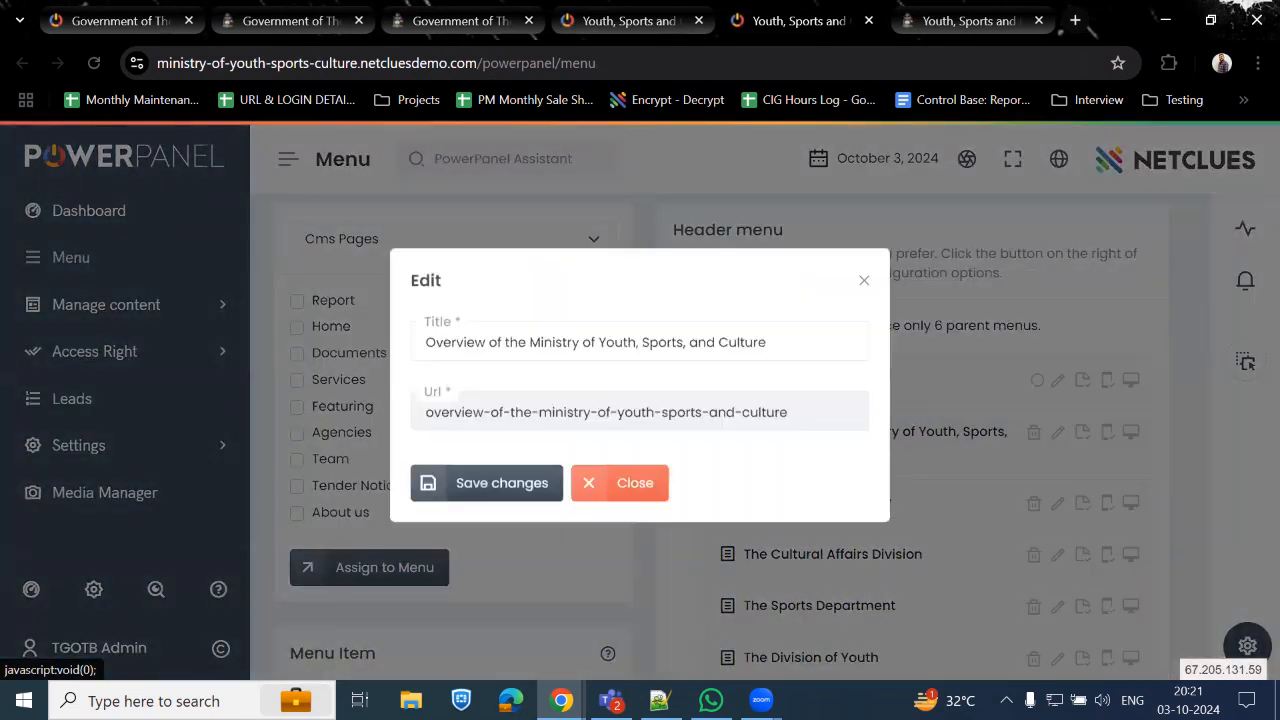
left_click_drag(795, 428, 418, 428)
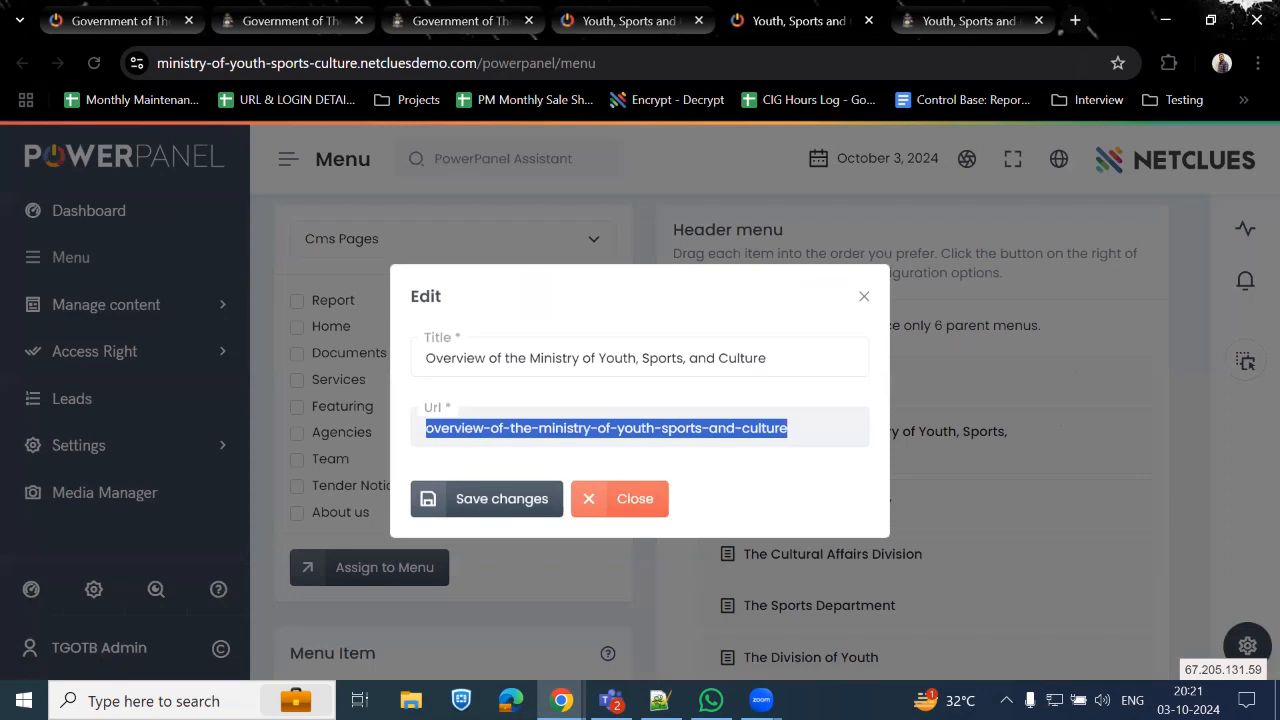
left_click(563, 358)
key("ctrl+a")
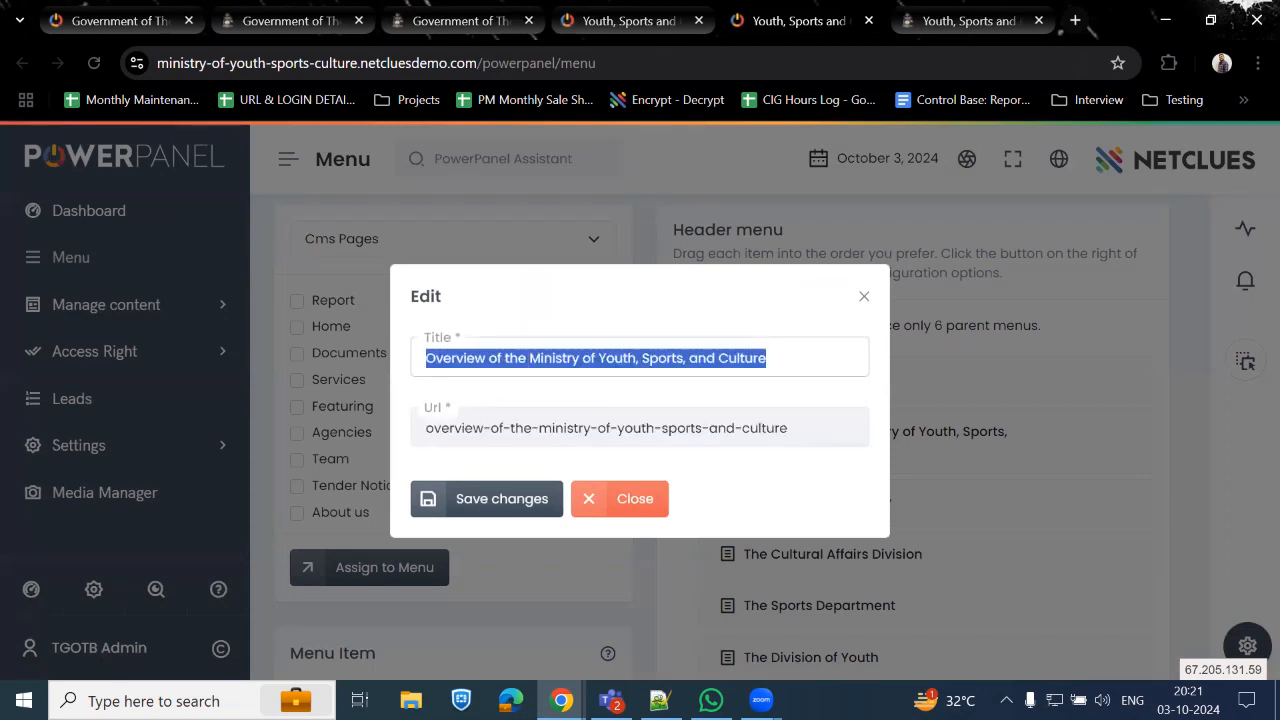
left_click(622, 499)
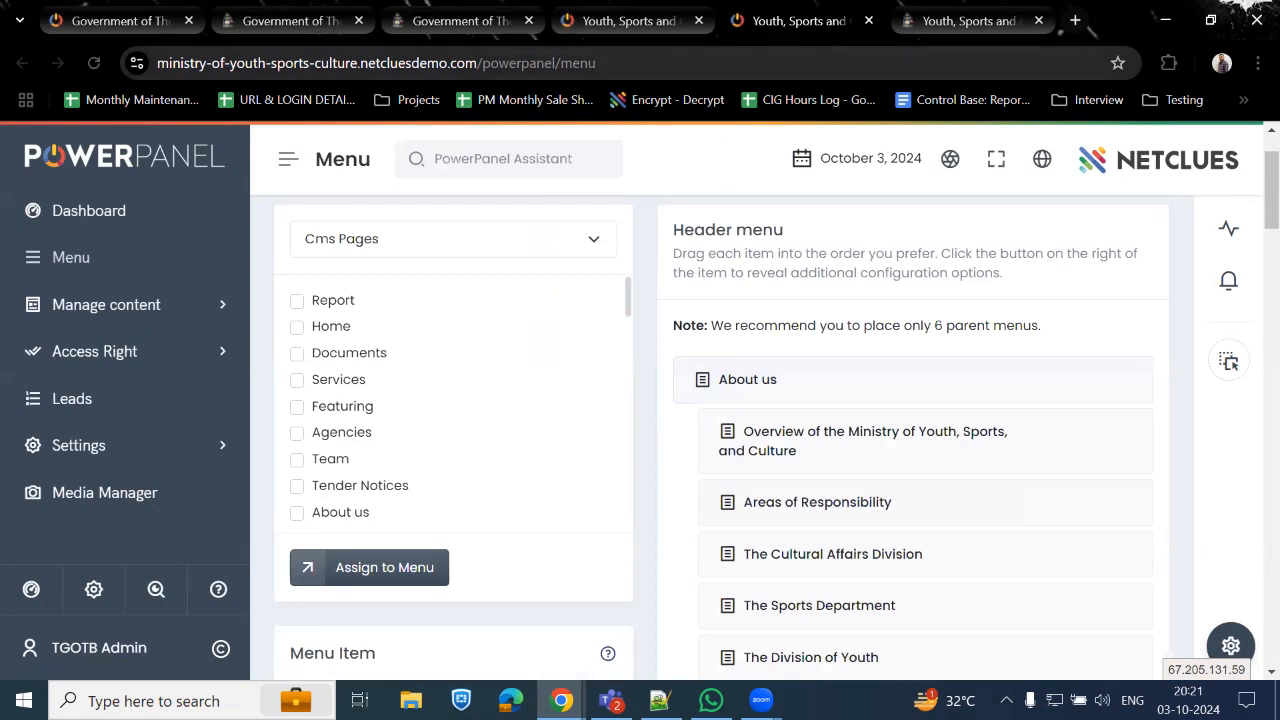
left_click(630, 21)
scroll(797, 500, "up", 10)
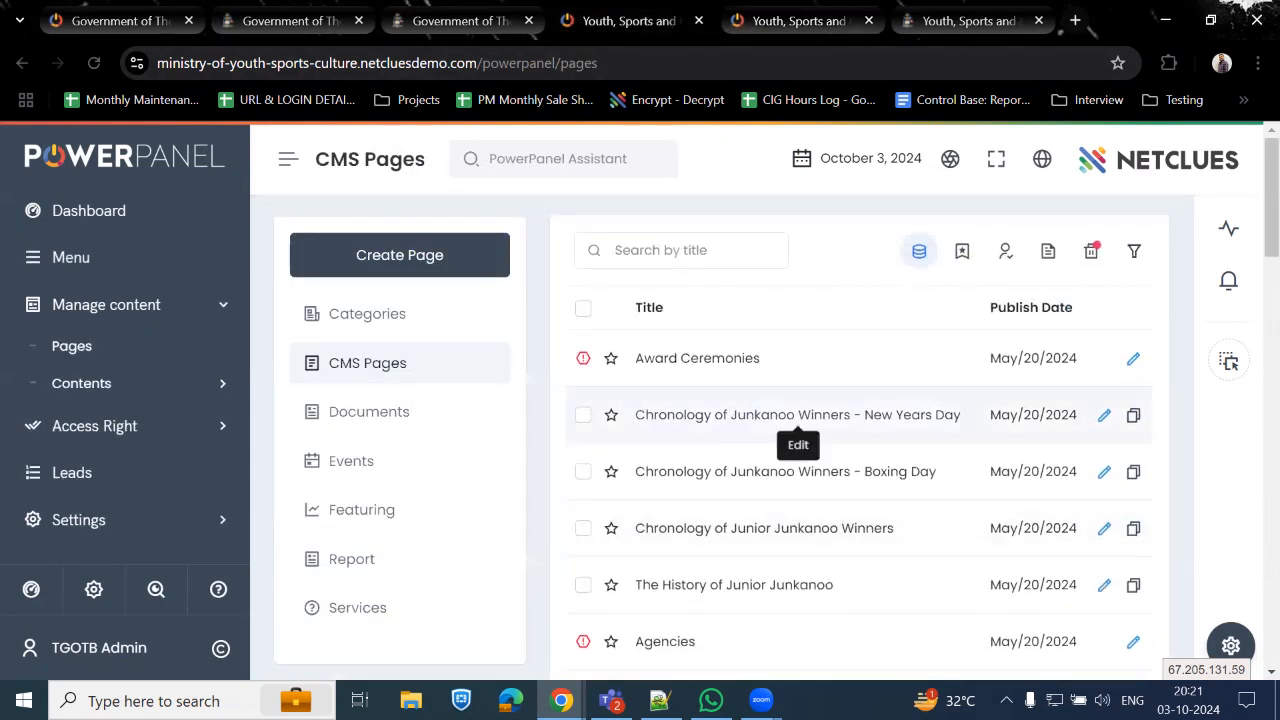
- Search CMS Pages, then Categories, for the copied ministry title, finding nothing
left_click(682, 250)
type("Youth, Sports, and Culture")
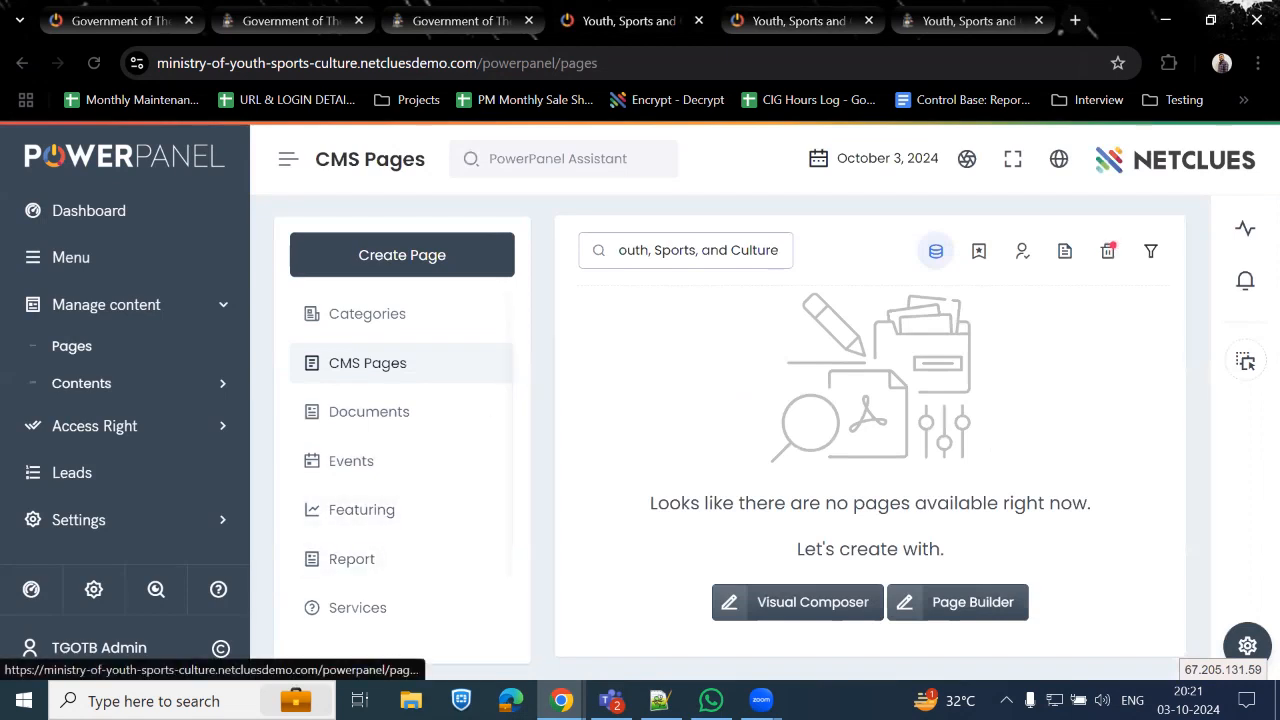
scroll(420, 500, "down", 1)
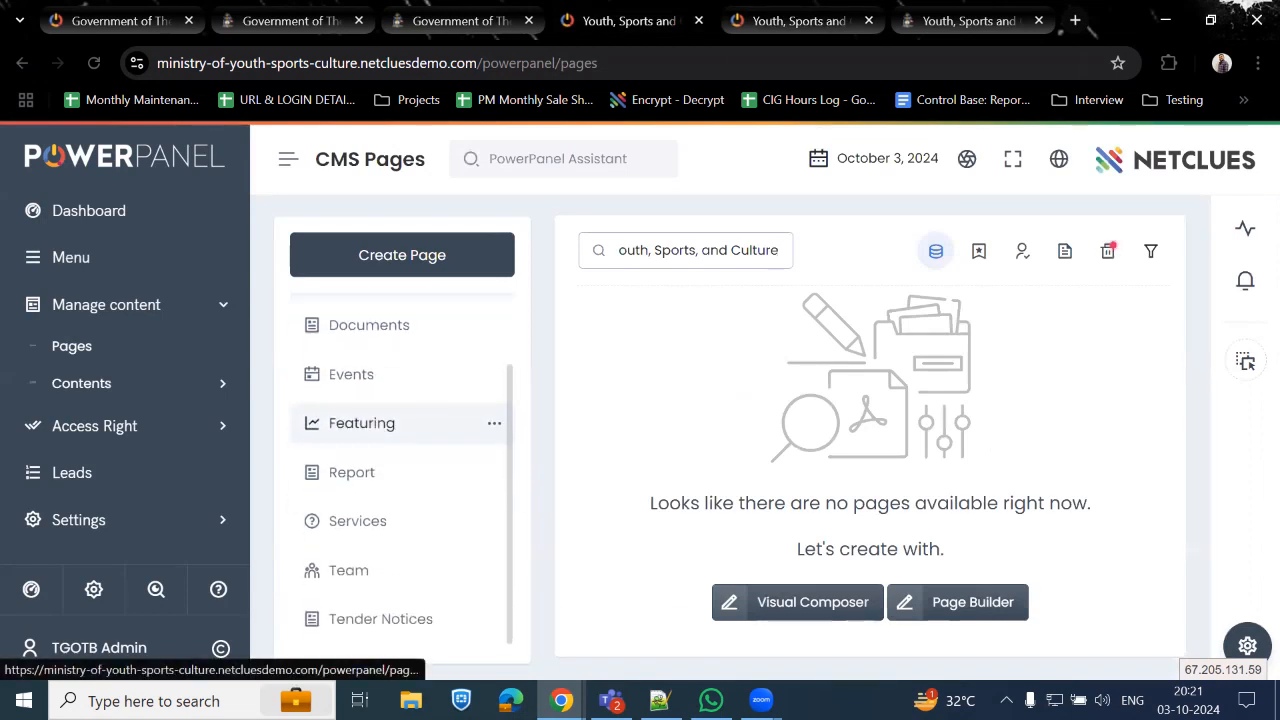
scroll(400, 500, "up", 3)
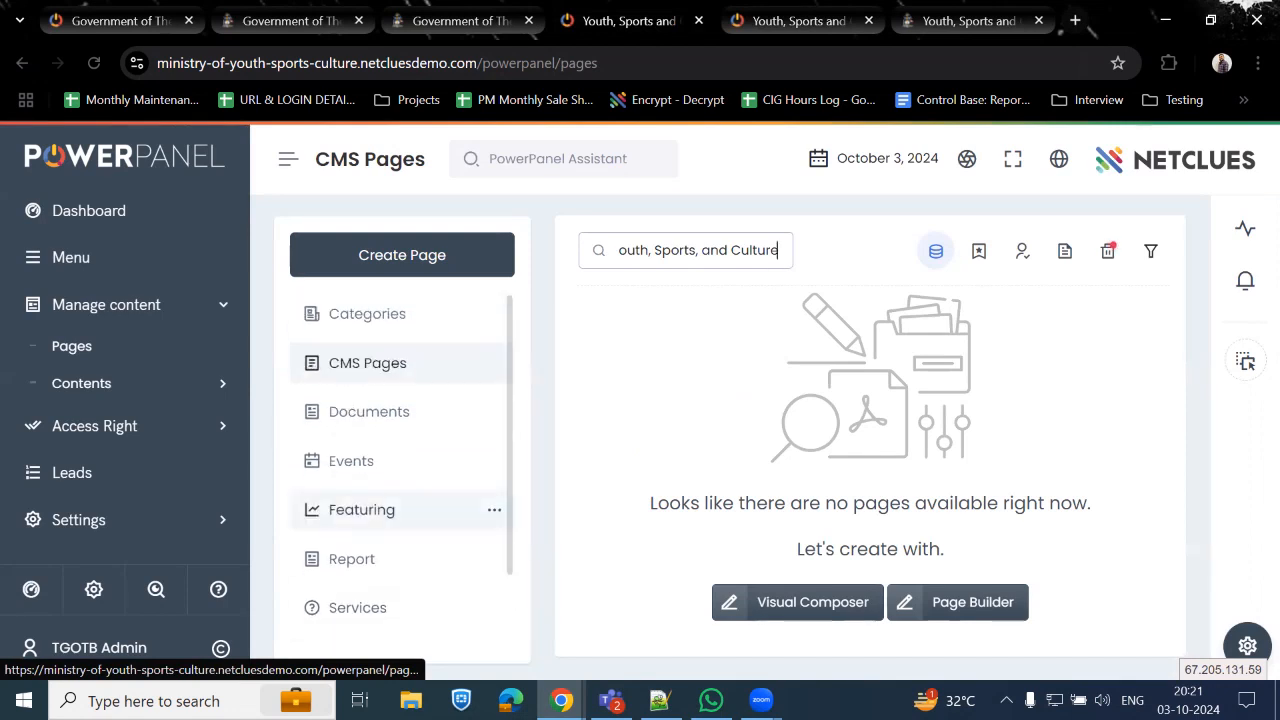
left_click(360, 312)
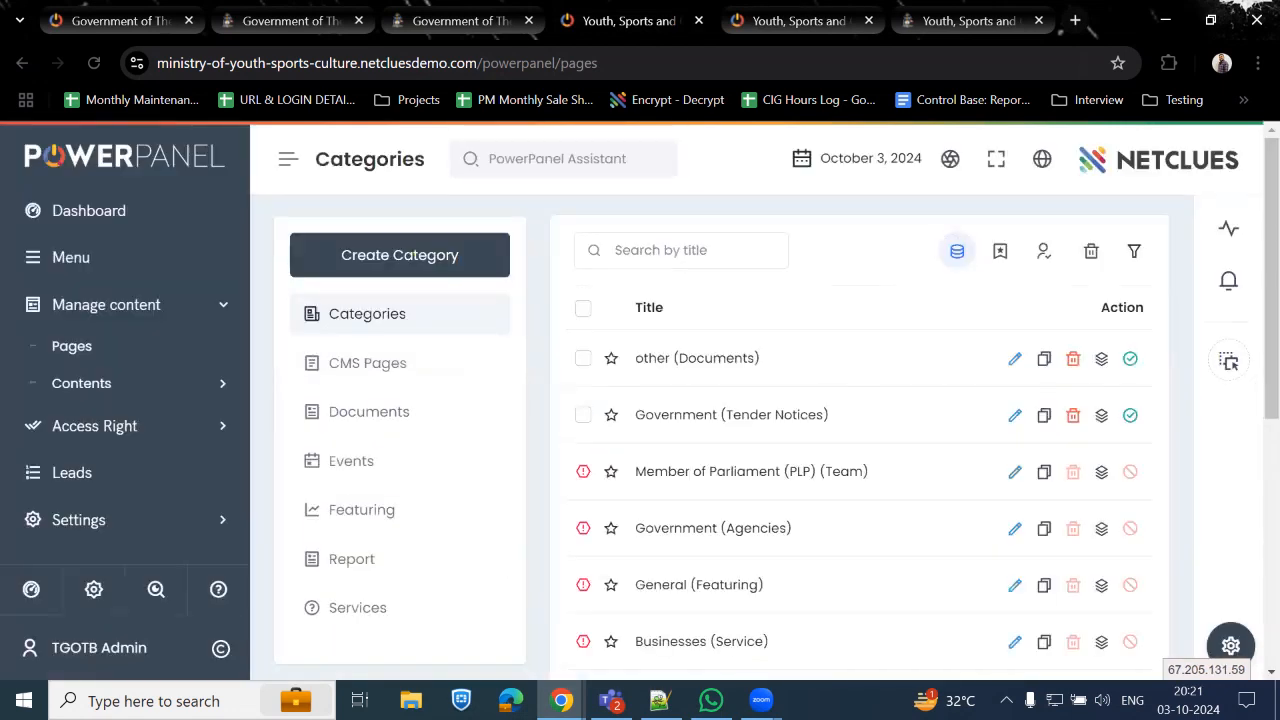
left_click(680, 250)
key("ctrl+v")
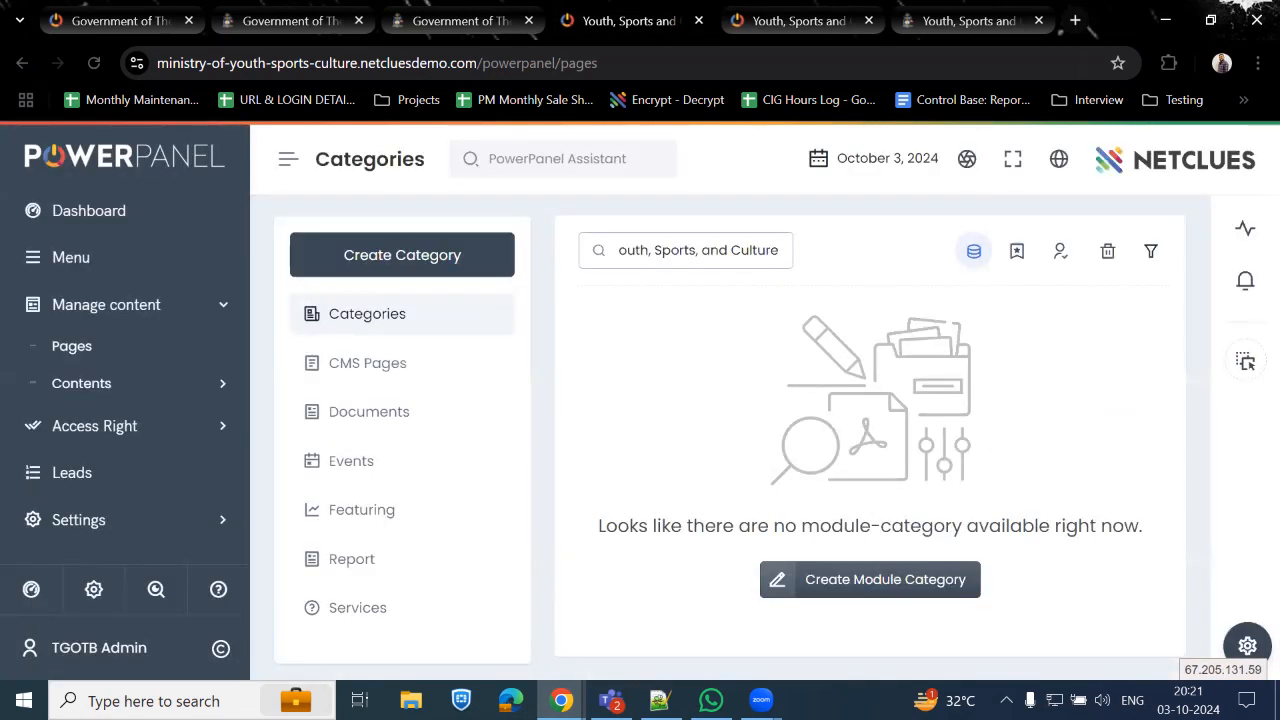
- Search CMS Pages again for the ministry title, trimming the term character by character
left_click(367, 363)
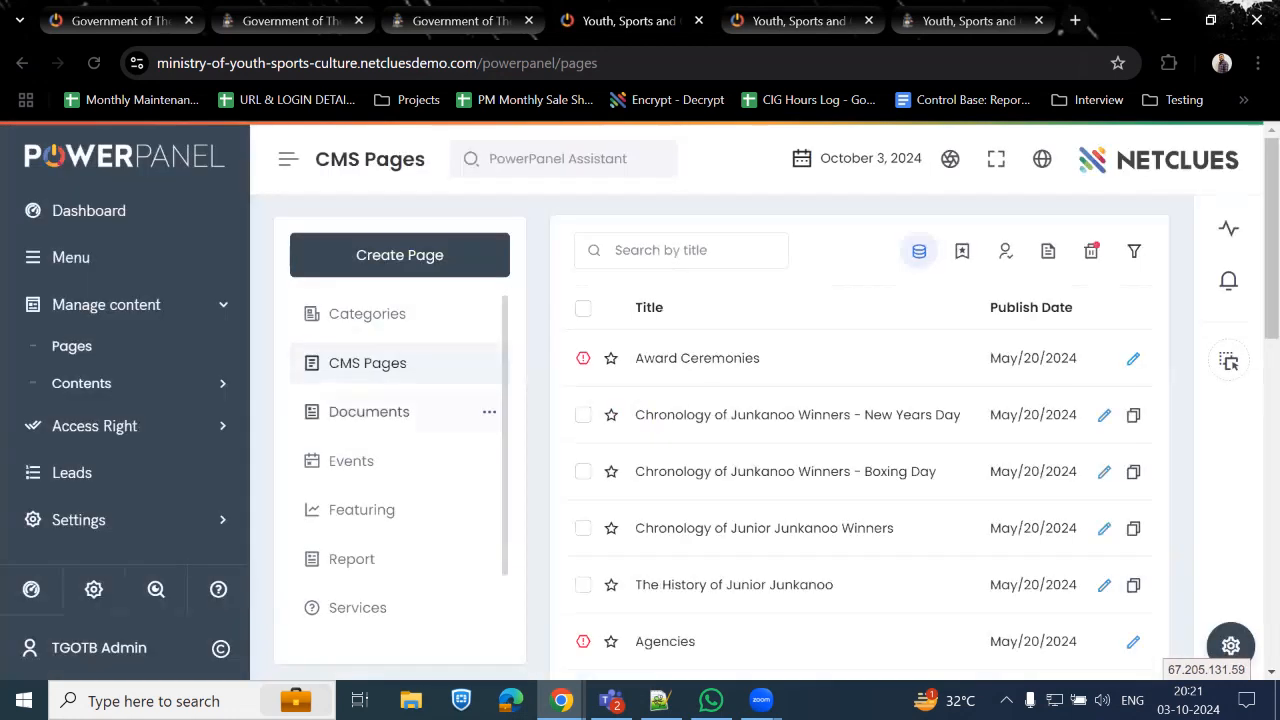
left_click(680, 250)
type("Youth, Sports, and Culture")
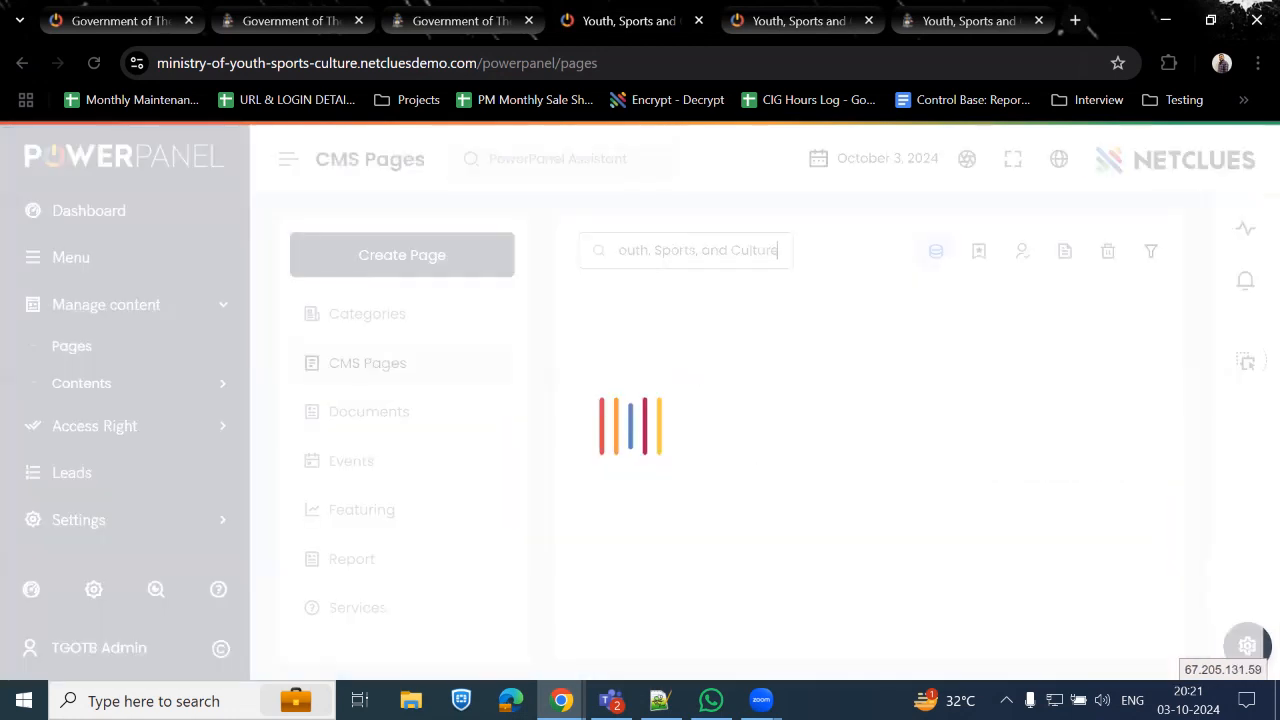
key("BackSpace")
key("BackSpace")
key("BackSpace")
key("BackSpace")
key("BackSpace")
key("BackSpace")
key("BackSpace")
key("BackSpace")
key("BackSpace")
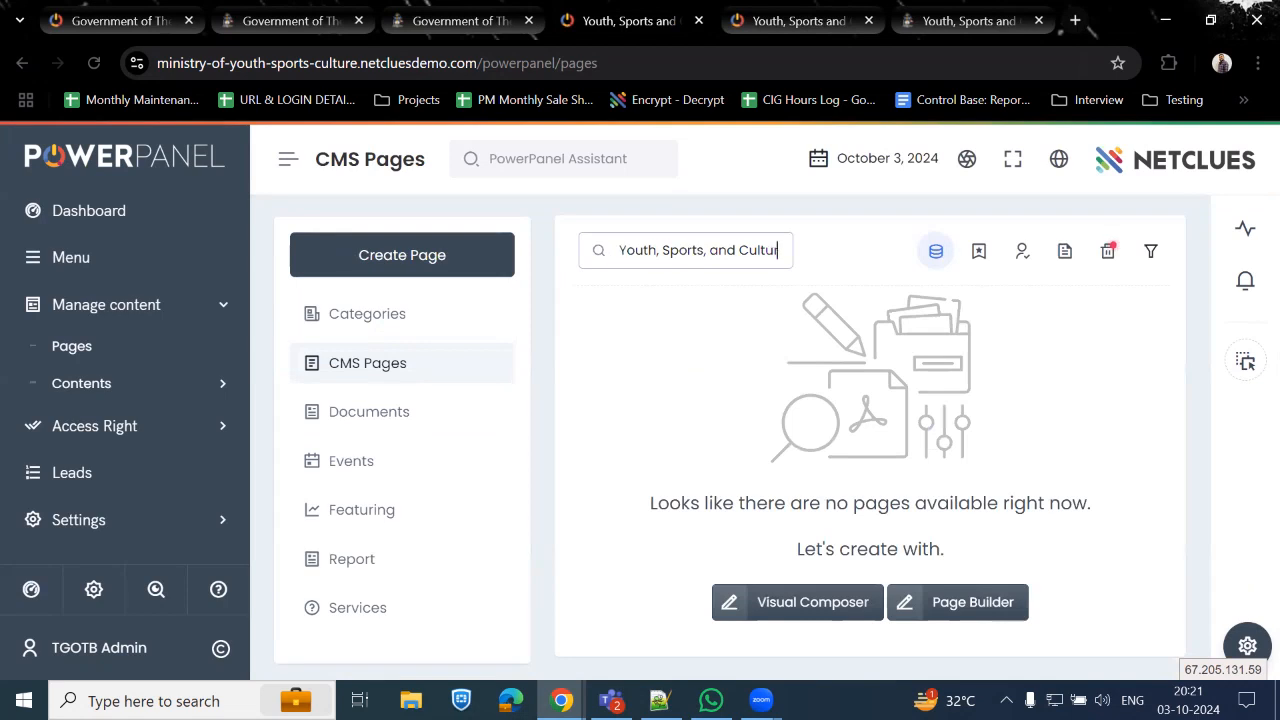
key("BackSpace")
key("BackSpace")
key("BackSpace")
key("BackSpace")
key("BackSpace")
key("BackSpace")
key("BackSpace")
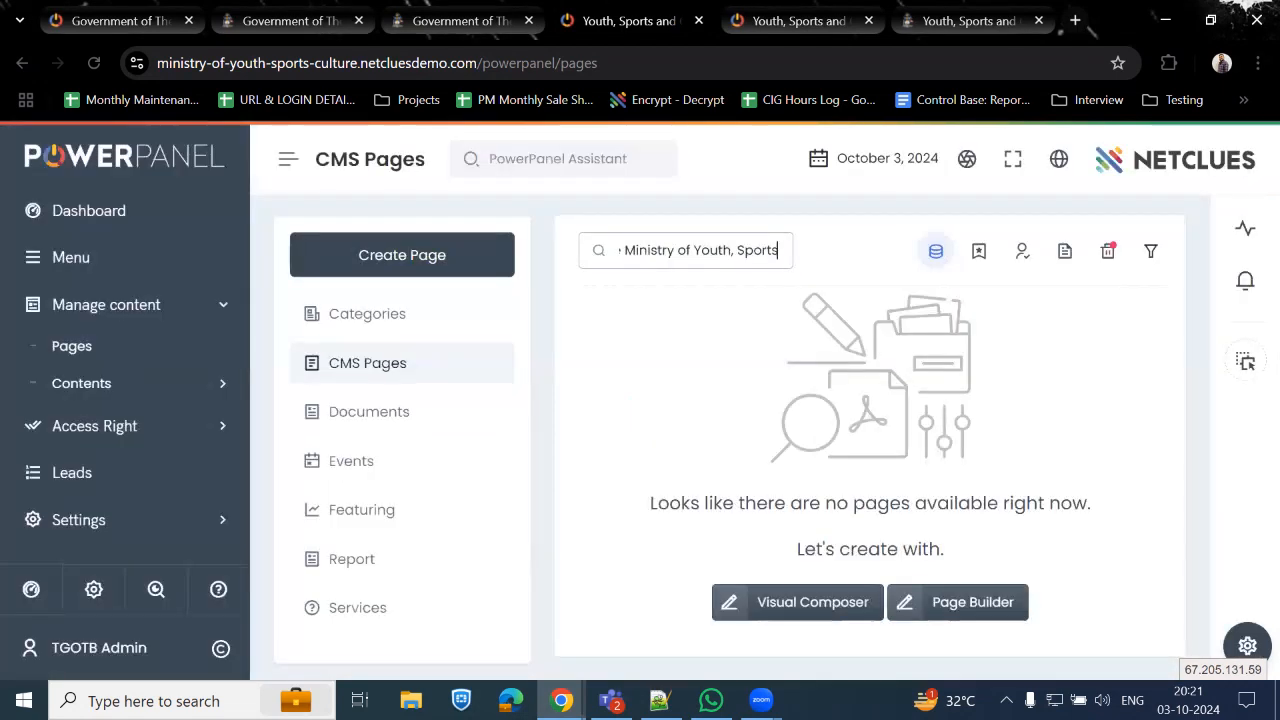
key("BackSpace")
key("BackSpace")
key("BackSpace")
key("BackSpace")
key("BackSpace")
key("BackSpace")
key("BackSpace")
key("BackSpace")
key("BackSpace")
key("BackSpace")
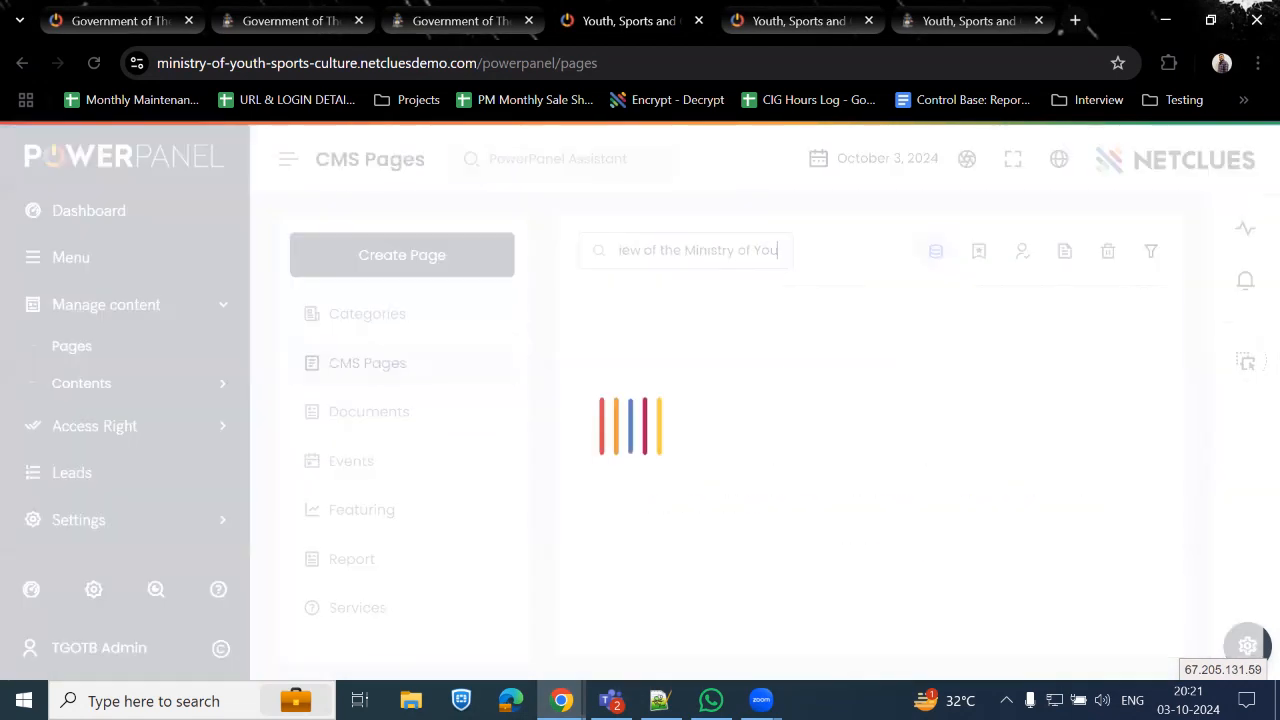
key("BackSpace")
key("BackSpace")
key("BackSpace")
key("BackSpace")
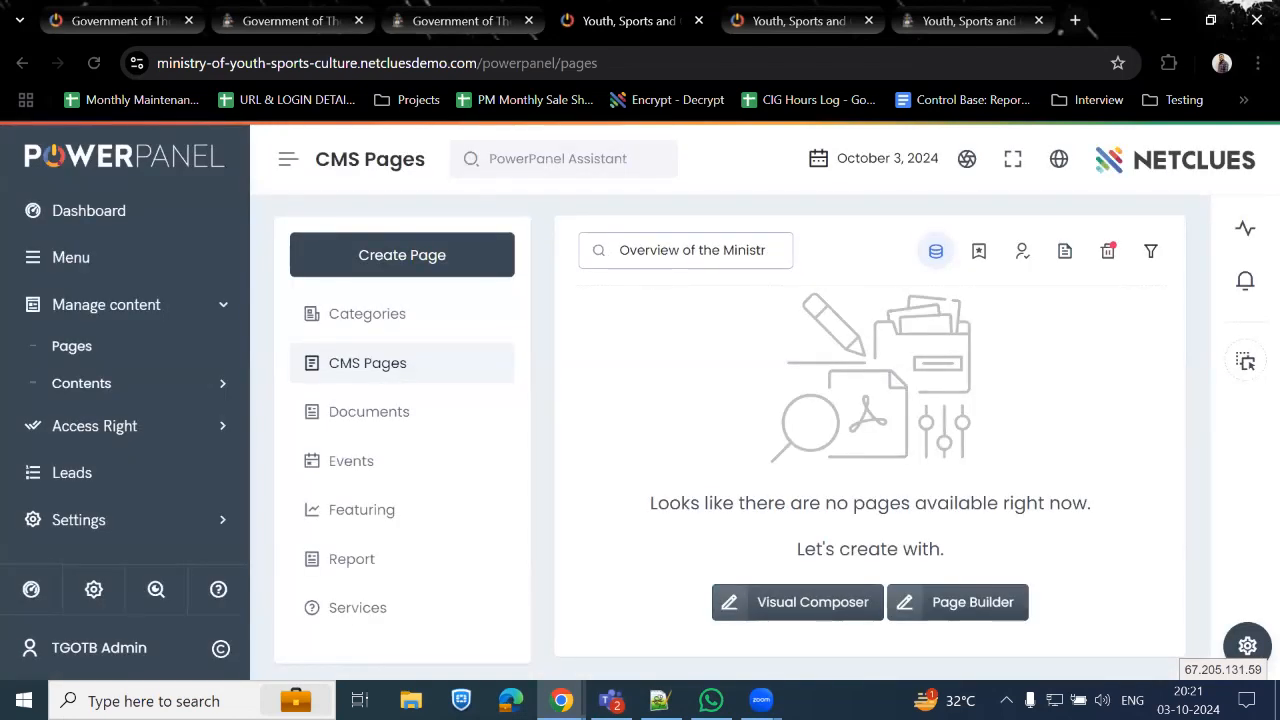
key("BackSpace")
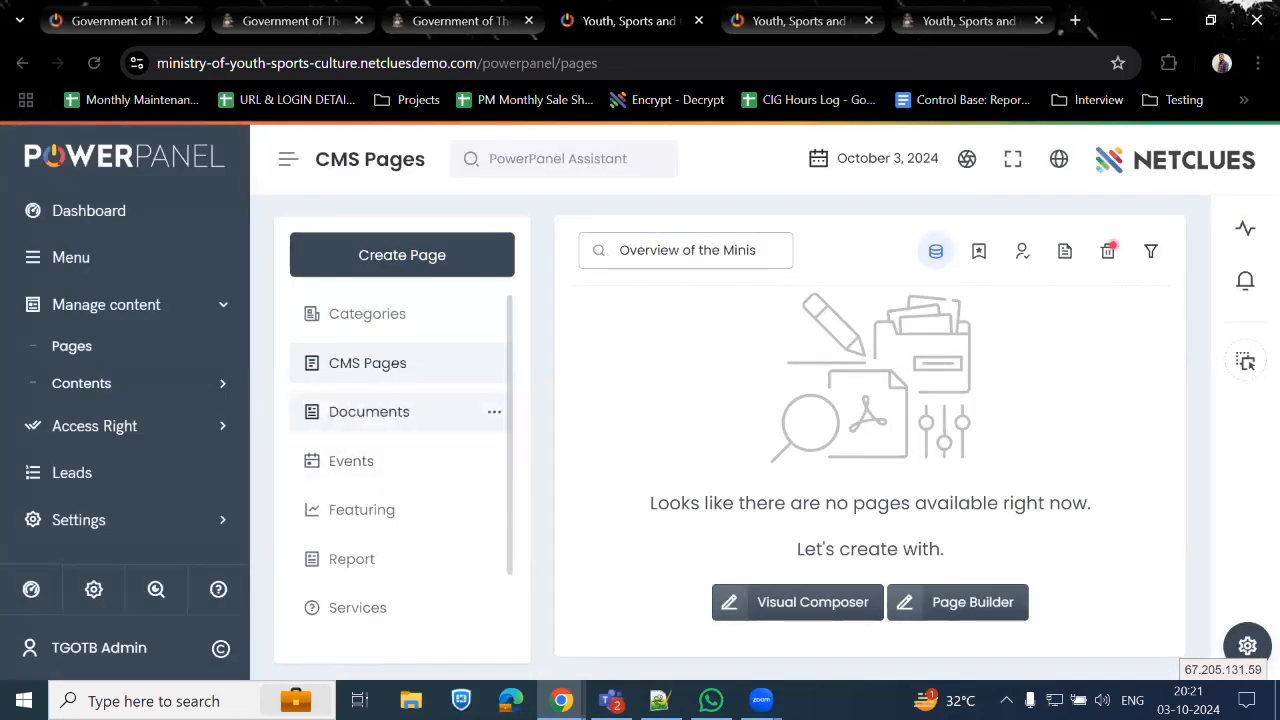
- Search the Documents module for the ministry title, with no matches
left_click(491, 411)
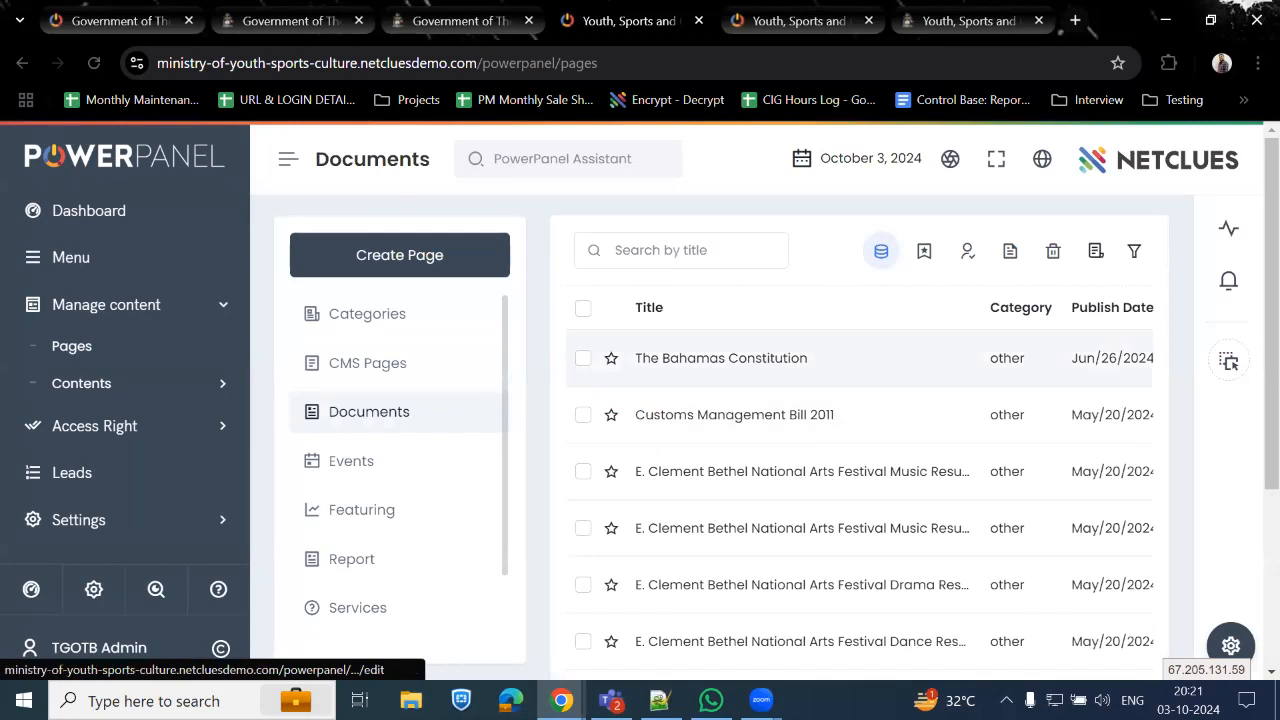
scroll(800, 363, "down", 3)
scroll(760, 485, "up", 5)
left_click(660, 250)
type("Youth, Sports, and Culture")
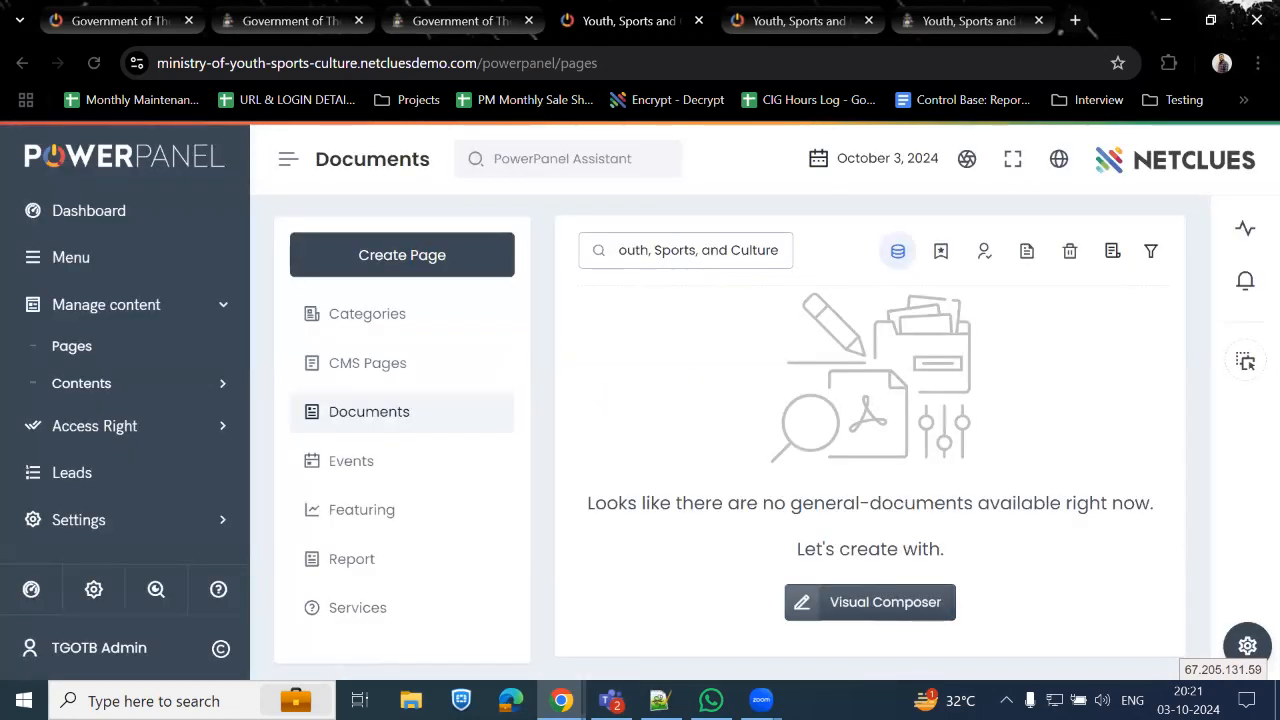
- Pass through Events and search the Featuring module for the ministry title, with no matches
left_click(491, 459)
left_click(491, 508)
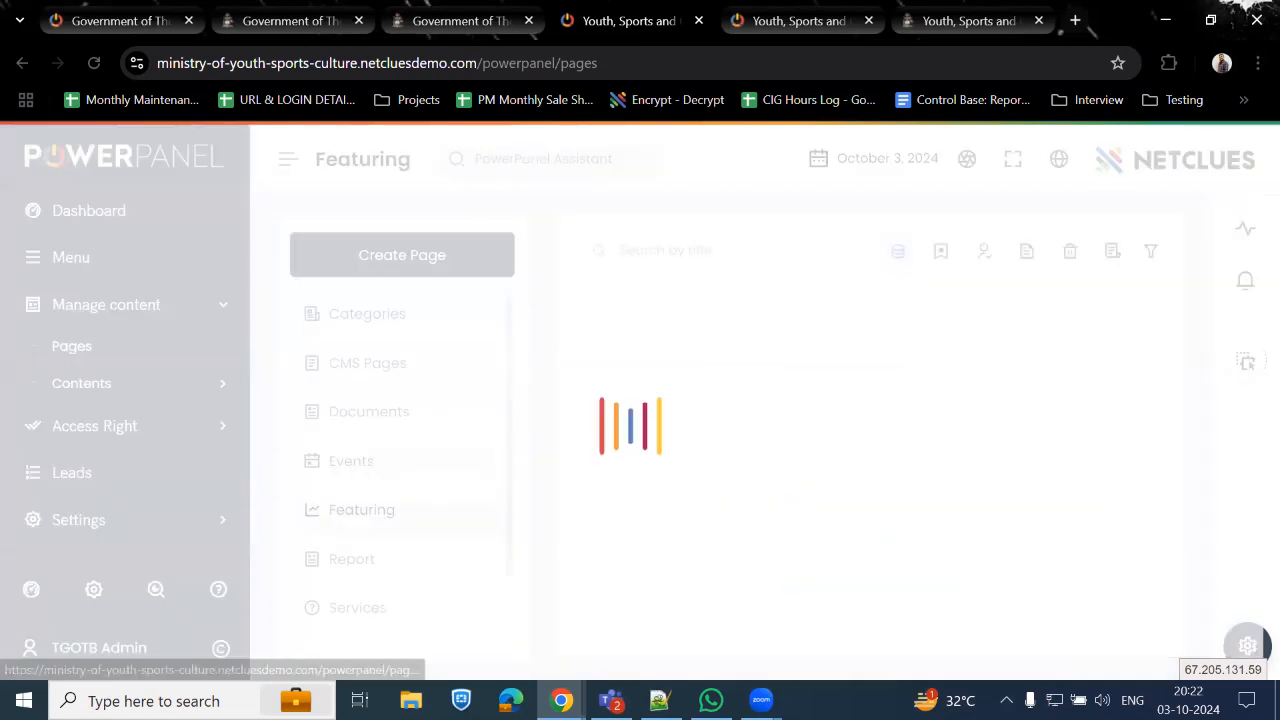
left_click(668, 250)
type("Youth, Sports, and Culture")
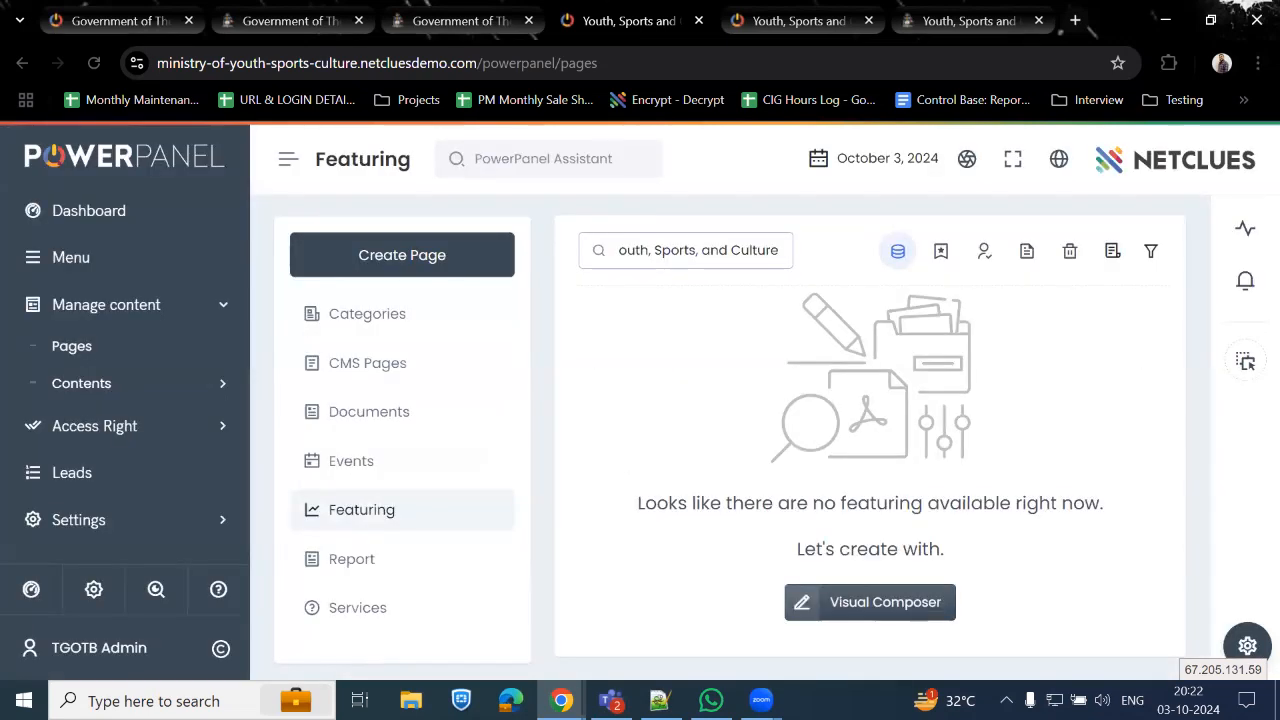
scroll(480, 510, "down", 2)
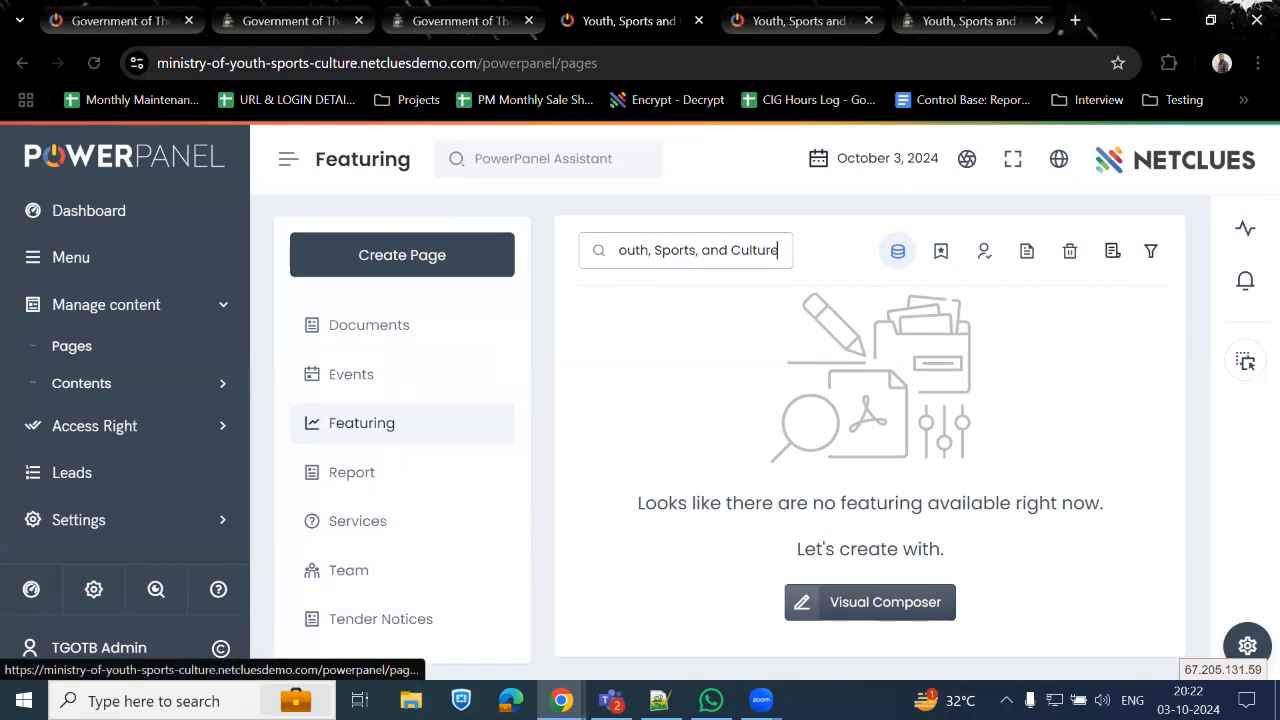
- Scroll through the live ministry overview page
left_click(968, 21)
scroll(640, 400, "up", 3)
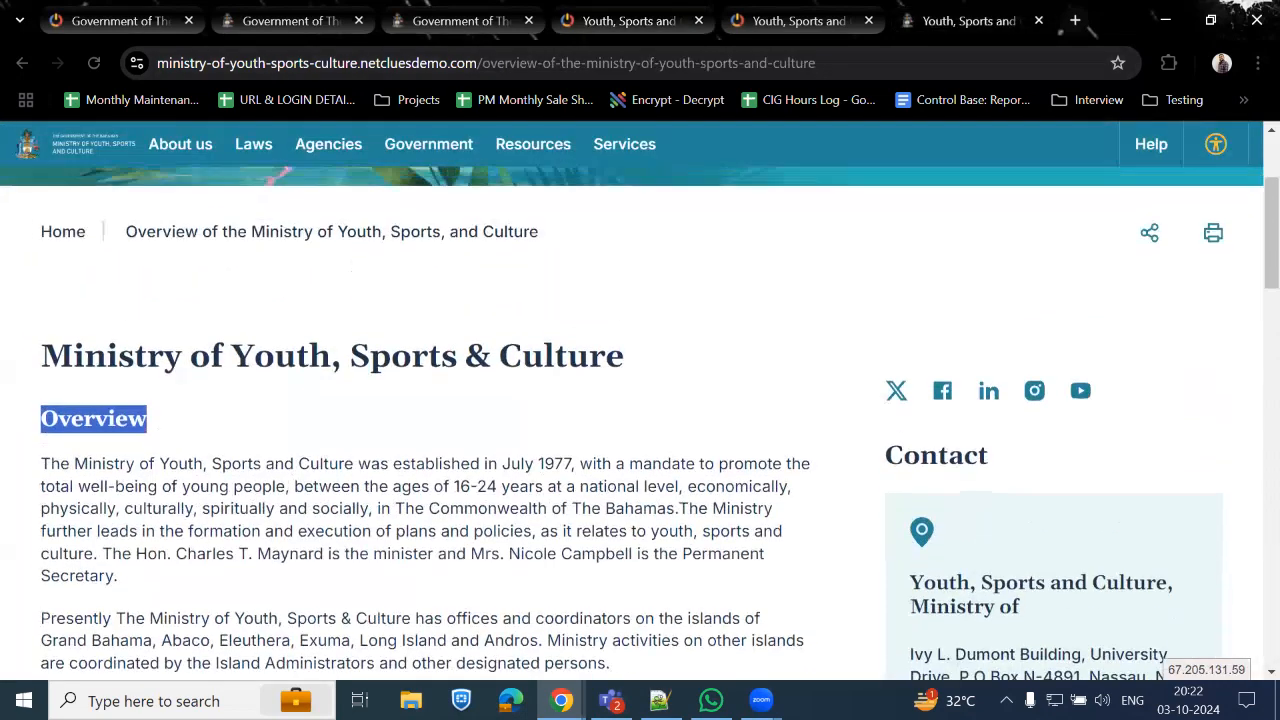
scroll(640, 400, "up", 2)
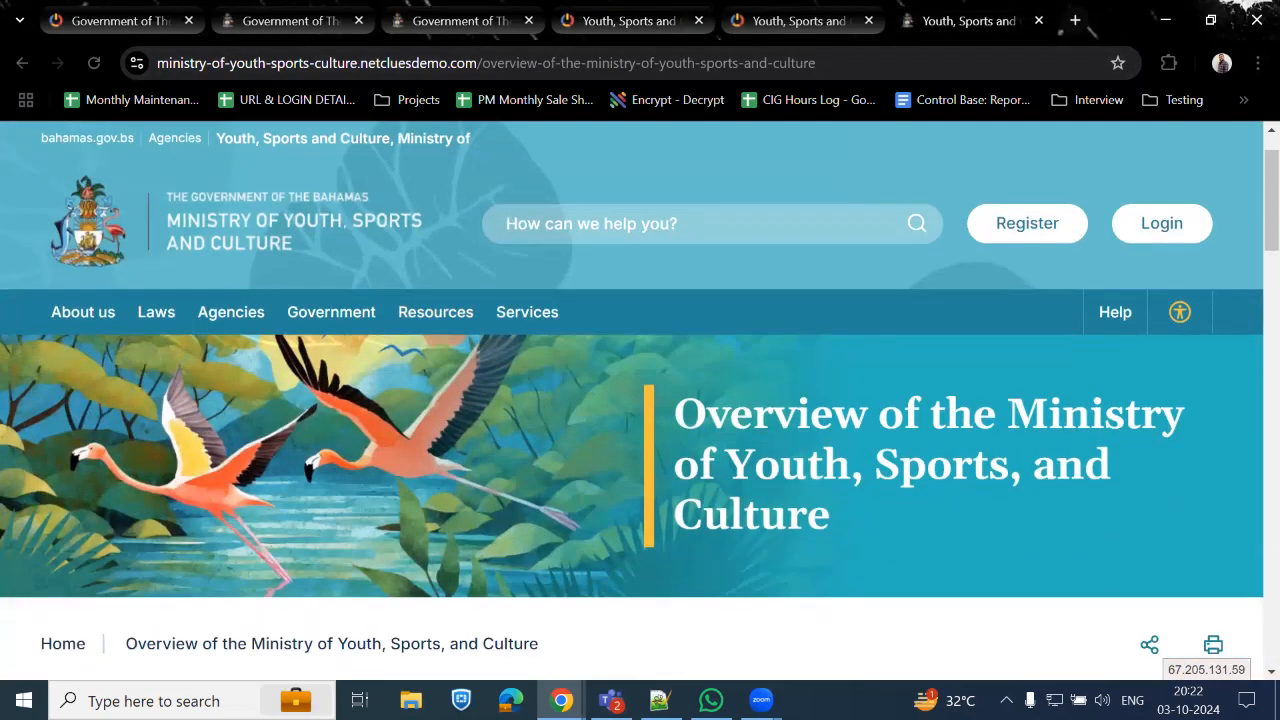
scroll(640, 400, "down", 8)
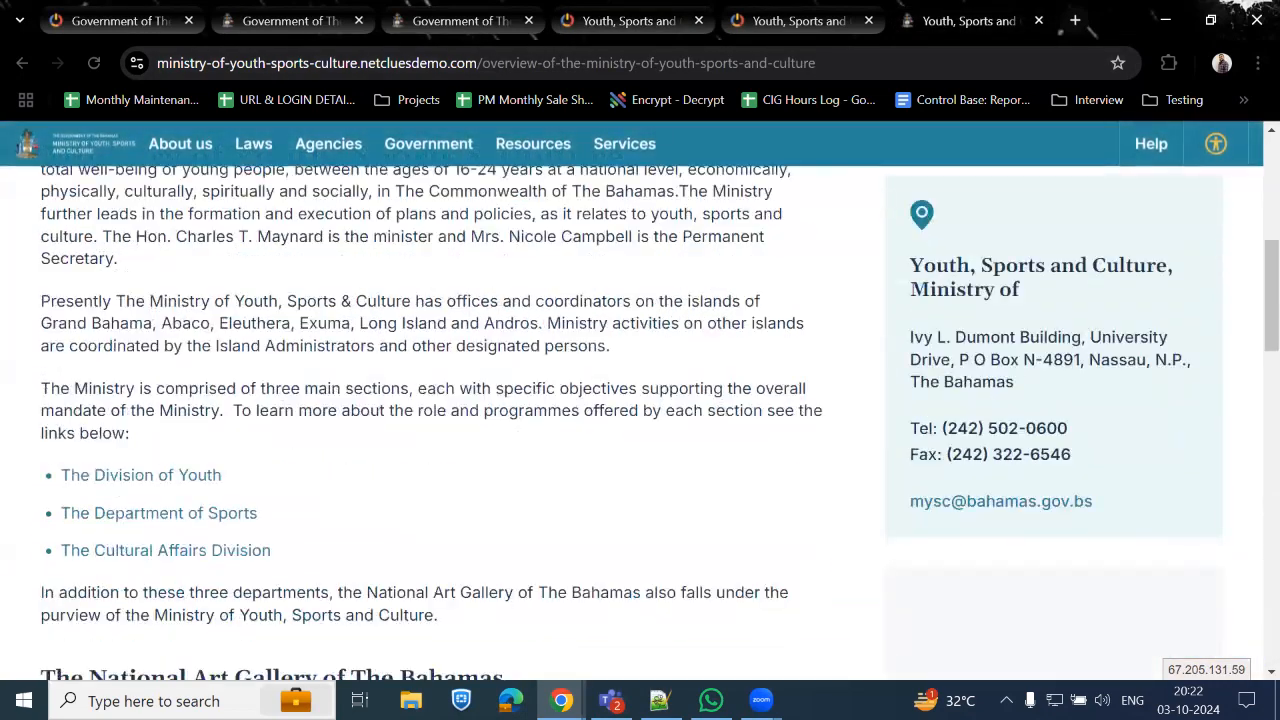
scroll(640, 400, "down", 4)
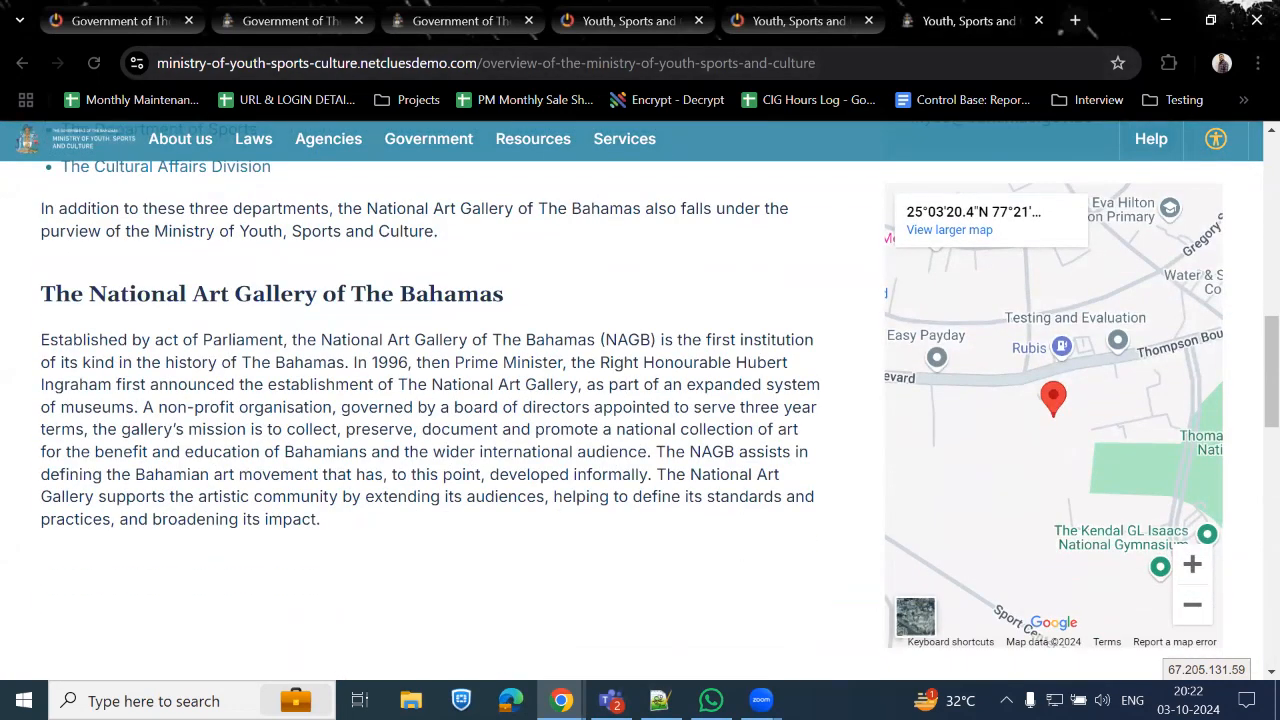
- Bring up the Menu editor showing the Header Menu's About us entries
key("ctrl+Tab")
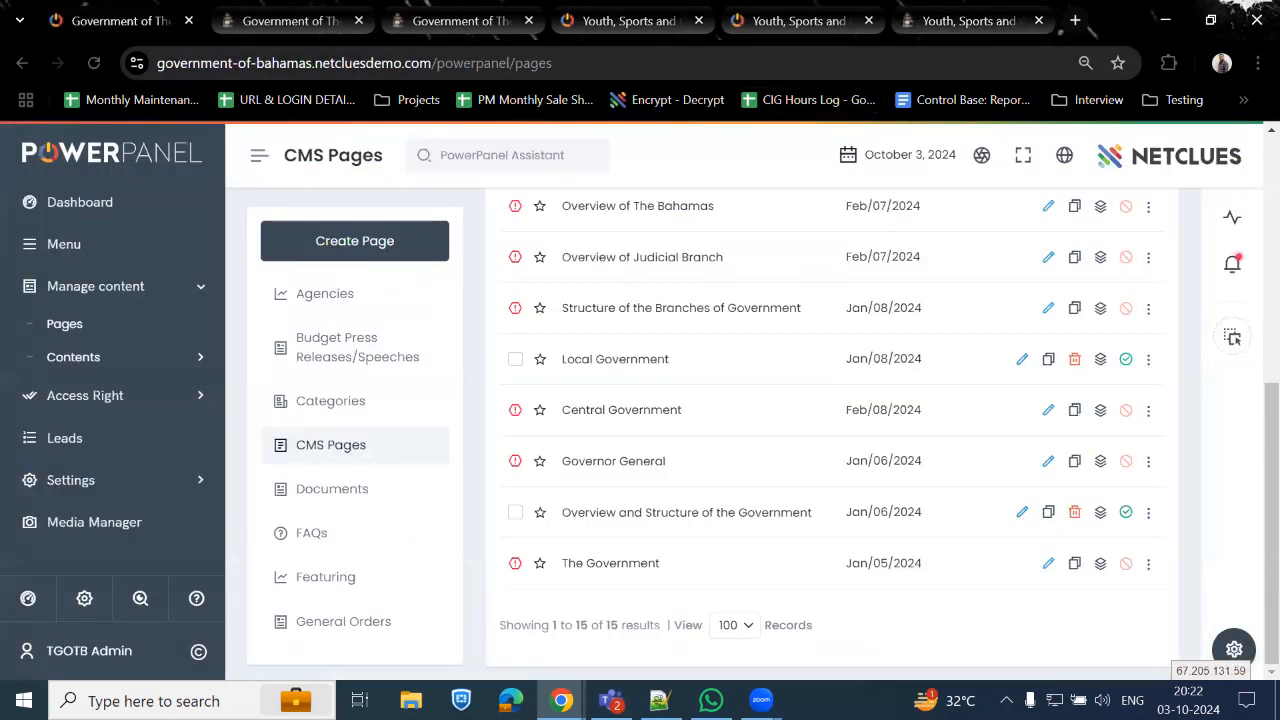
key("ctrl+shift+Tab")
key("ctrl+shift+Tab")
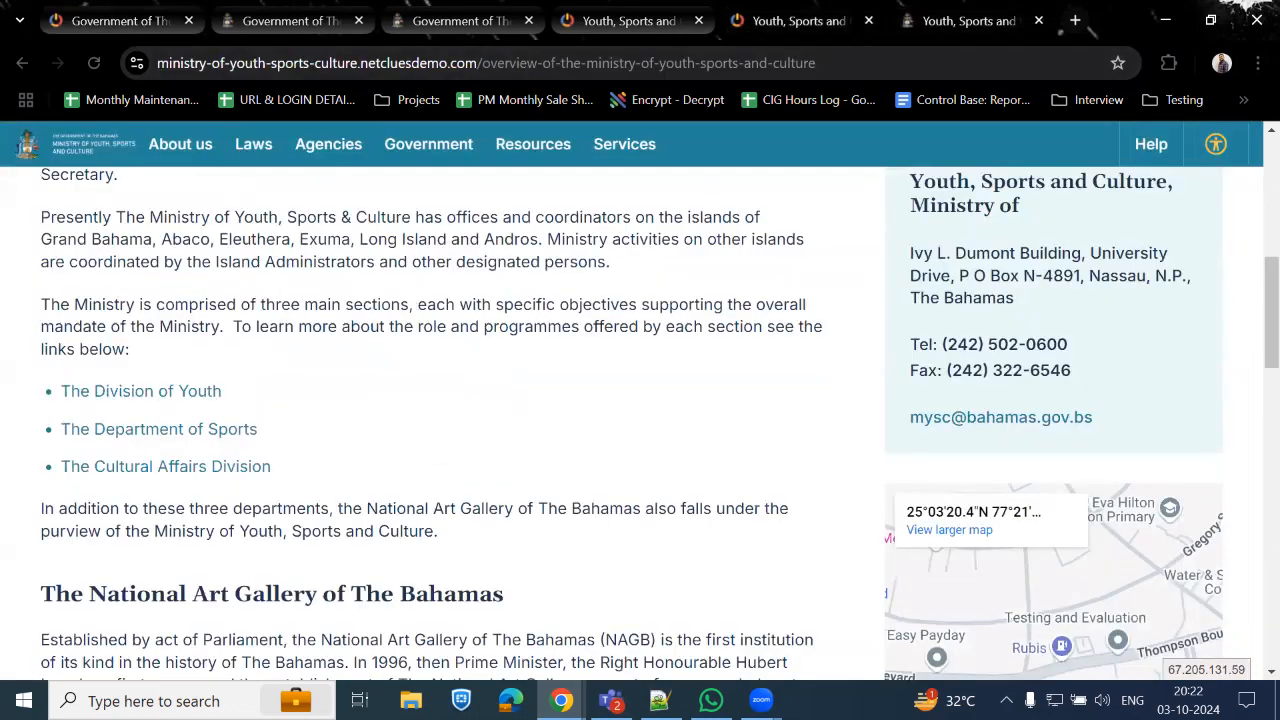
scroll(453, 450, "up", 1)
scroll(453, 450, "down", 1)
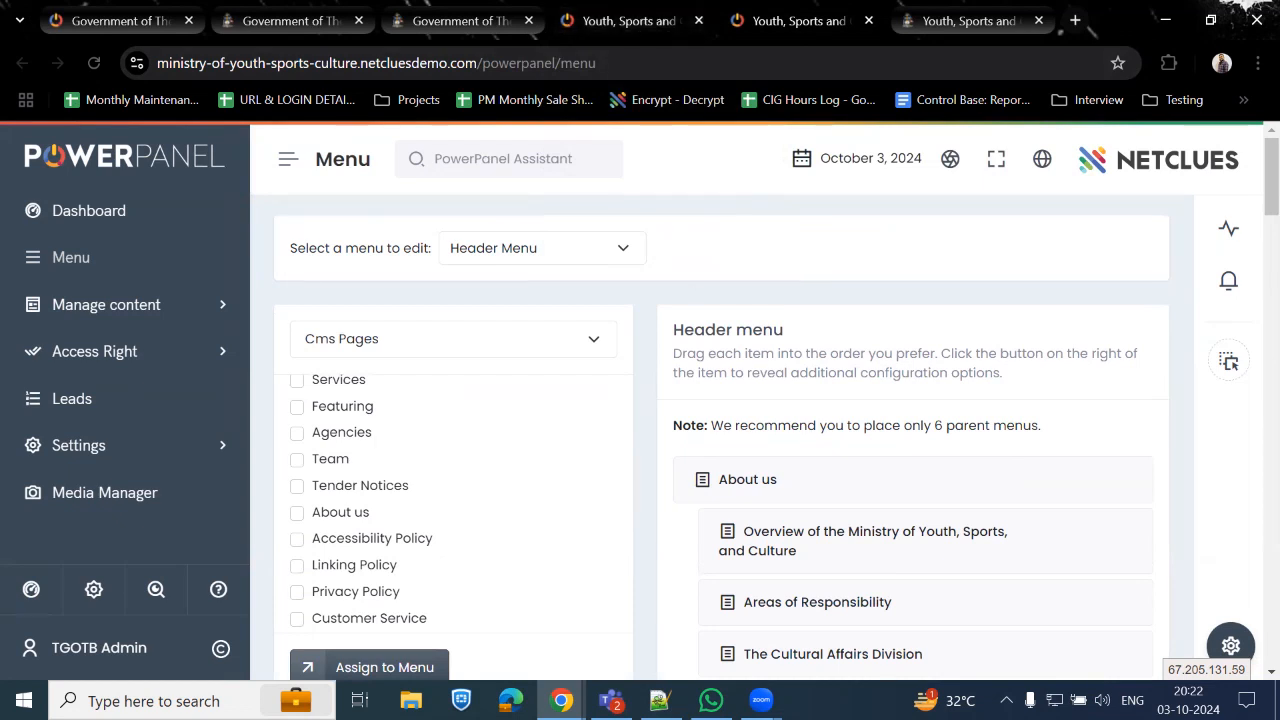
- Search the Featuring list for 'over', which only finds an unrelated vendors inquiry
left_click(630, 20)
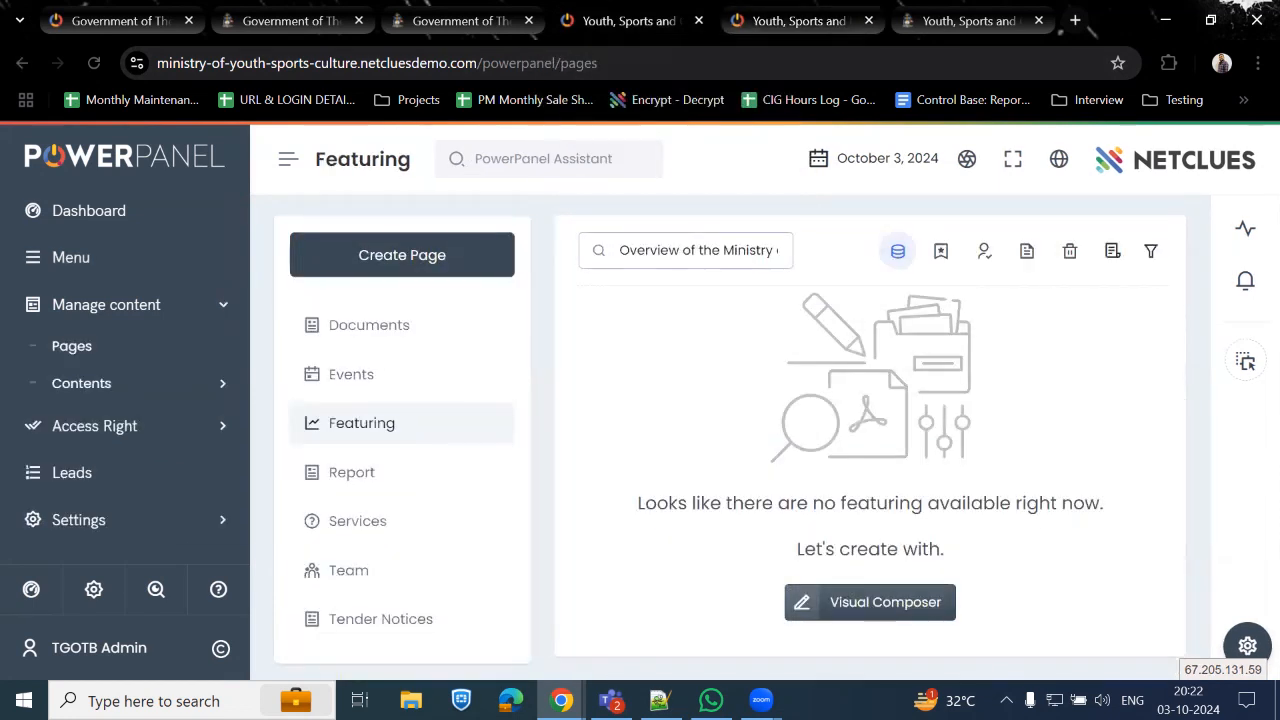
key("ctrl+a")
key("BackSpace")
type("over")
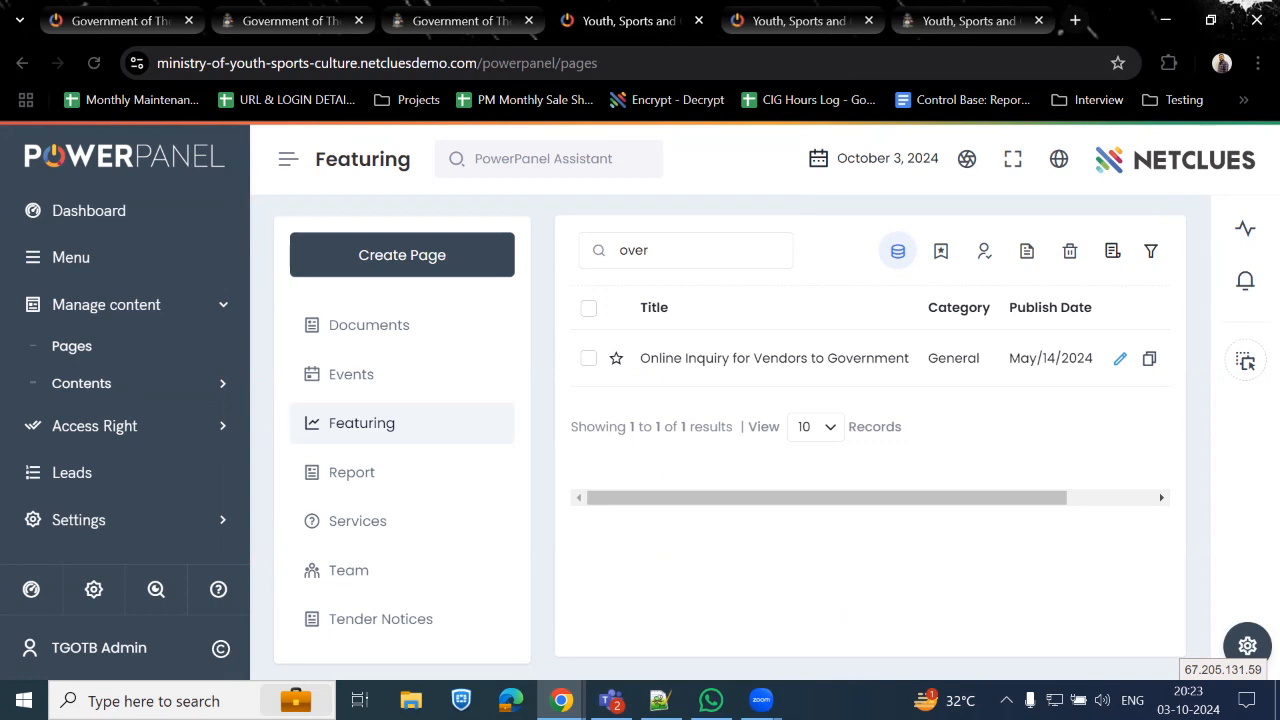
- Reopen the unfiltered CMS Pages list and scroll its first entries
scroll(400, 450, "up", 2)
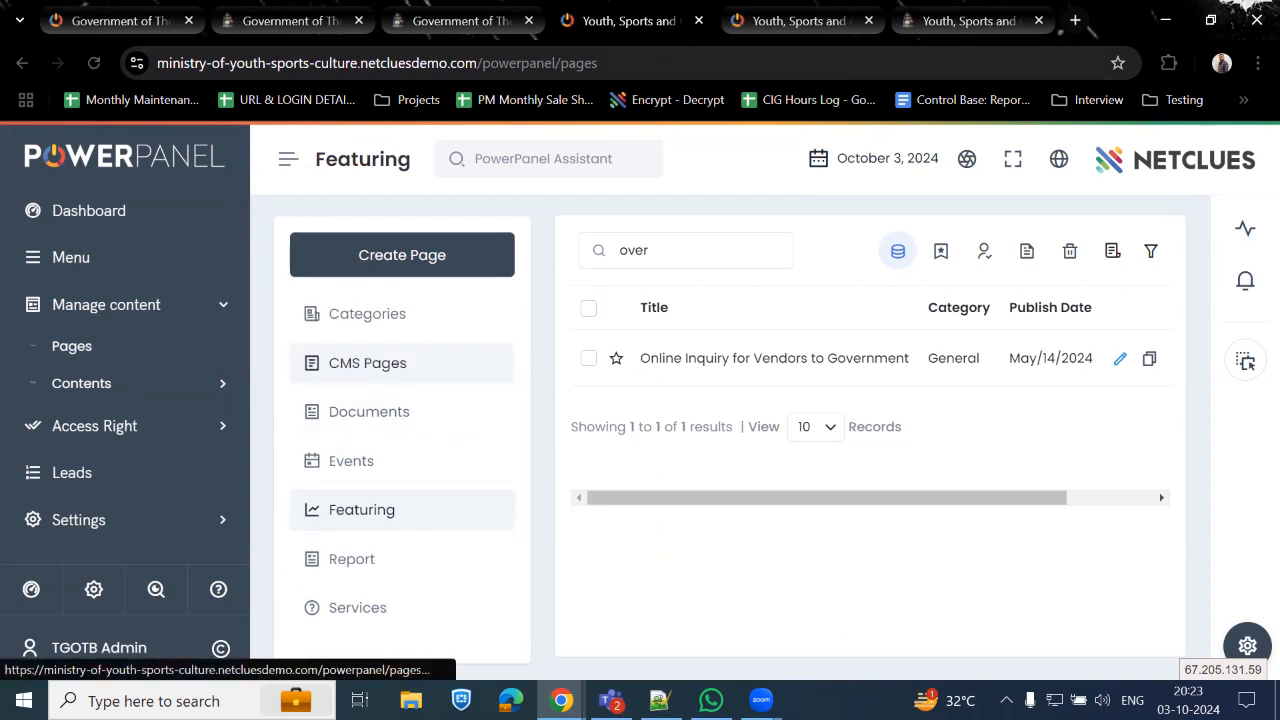
left_click(367, 363)
scroll(400, 368, "down", 2)
scroll(400, 368, "up", 2)
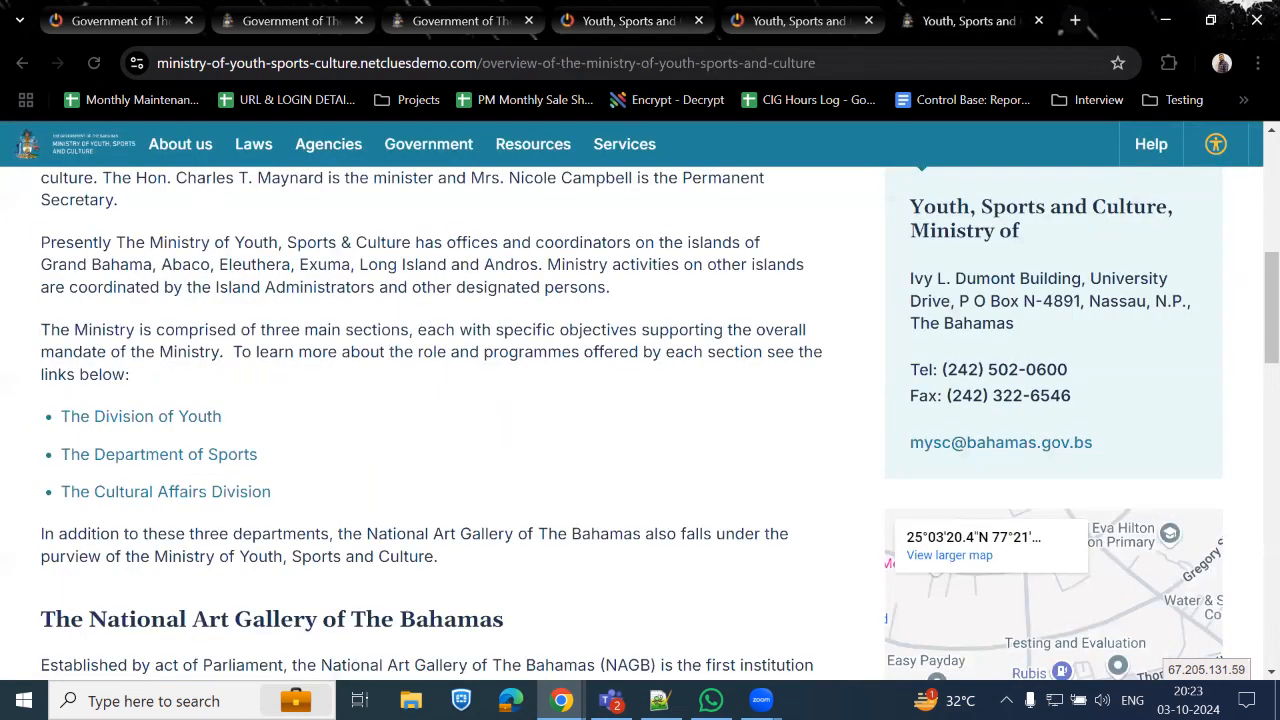
- Scroll the live Overview of the Ministry of Youth, Sports, and Culture page down and back up
scroll(640, 400, "up", 10)
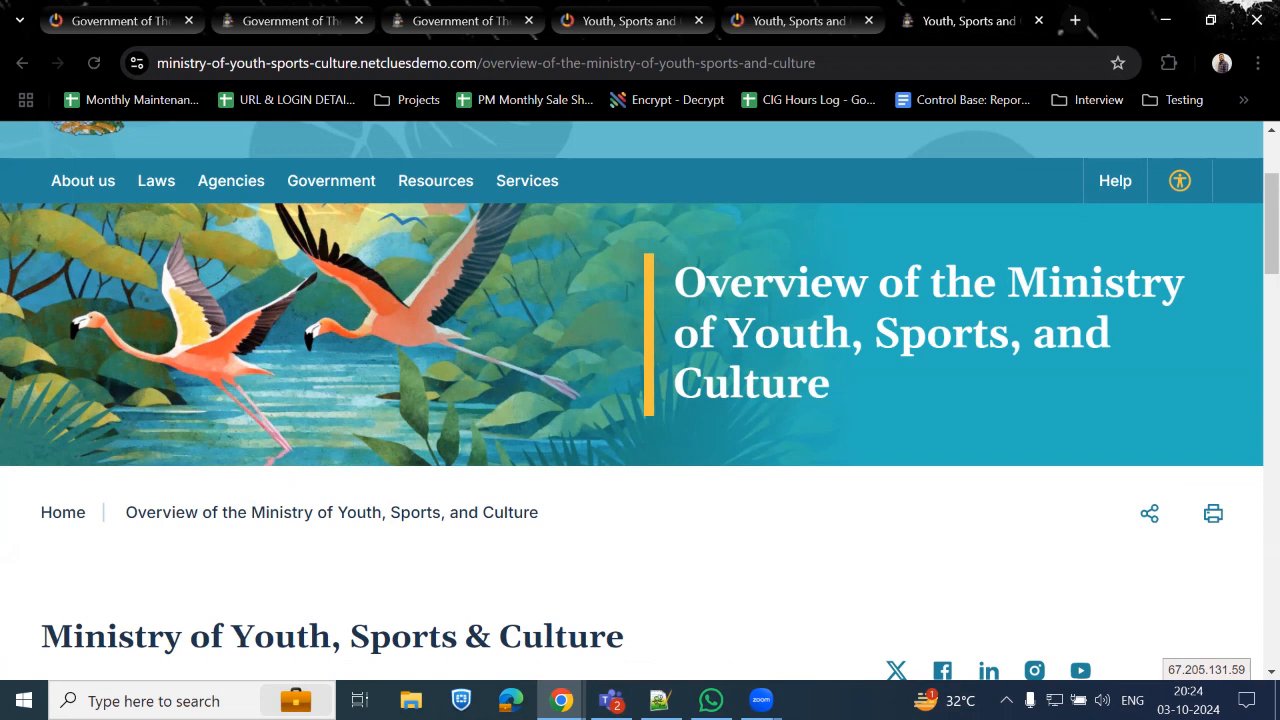
scroll(640, 400, "down", 6)
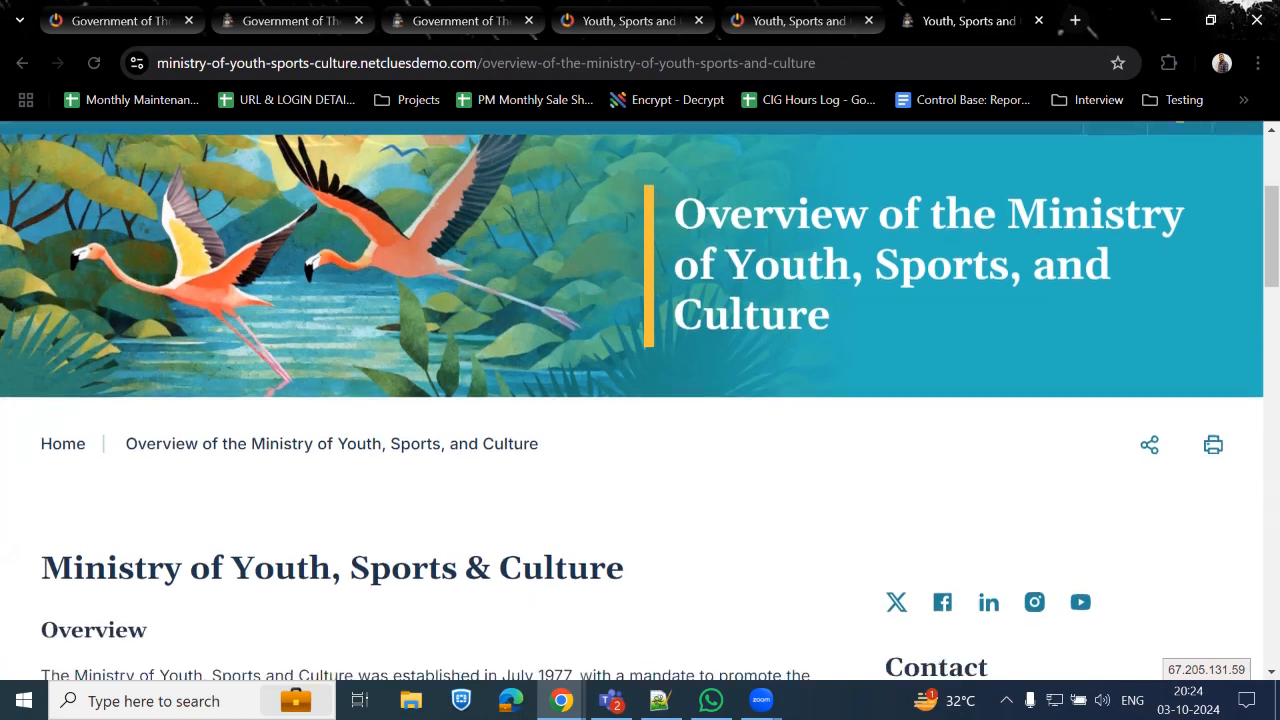
scroll(640, 400, "down", 2)
scroll(640, 400, "up", 8)
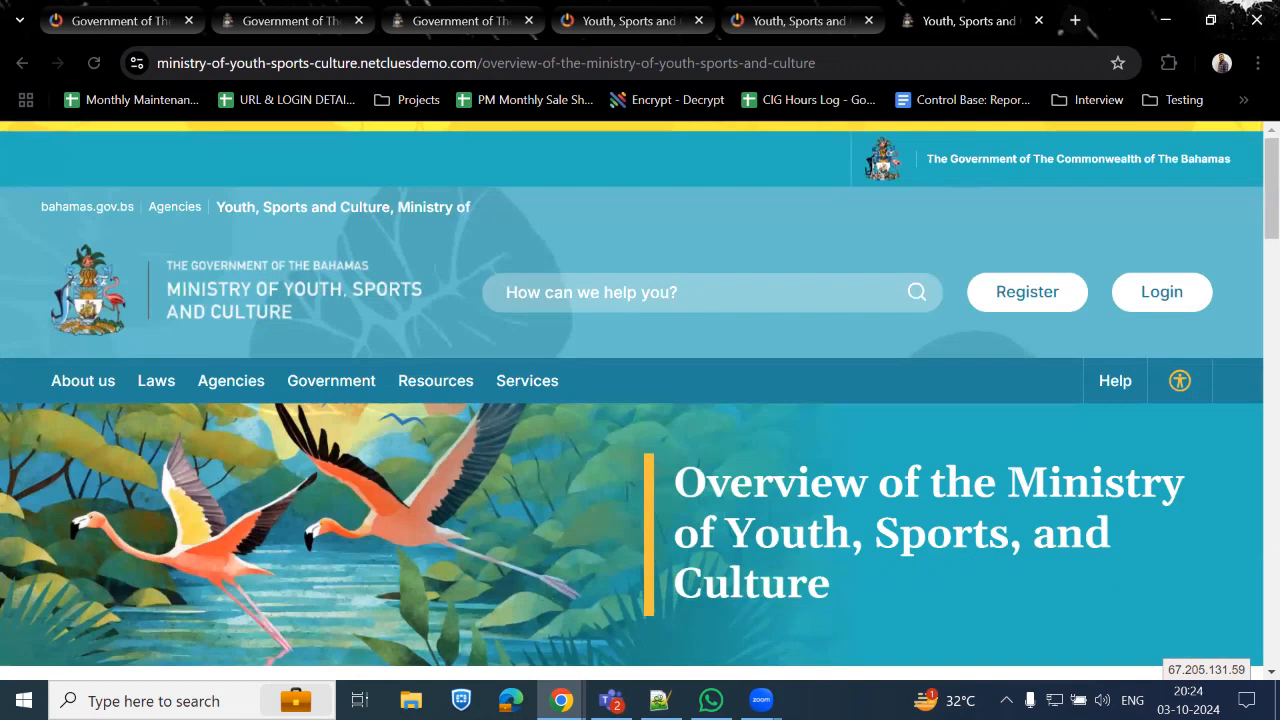